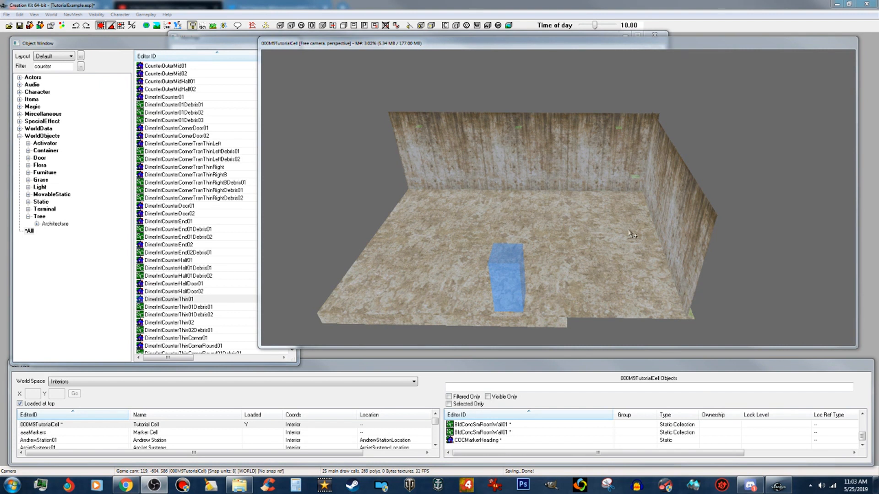
Place the DinerIntCounterCornerTranThinRight and DinerIntCounterCornerTranThinRightB counters on the floor on either side of the blue marker
shift+middle_drag(638, 238, 644, 243)
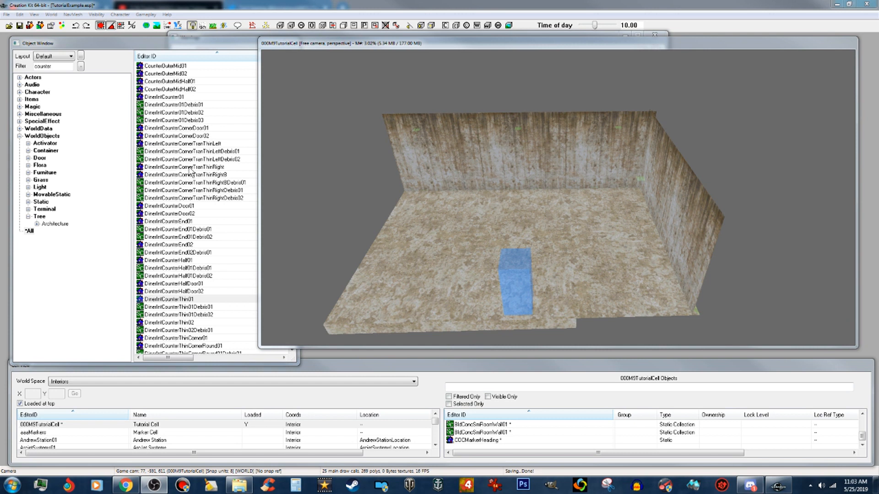
drag(192, 168, 451, 273)
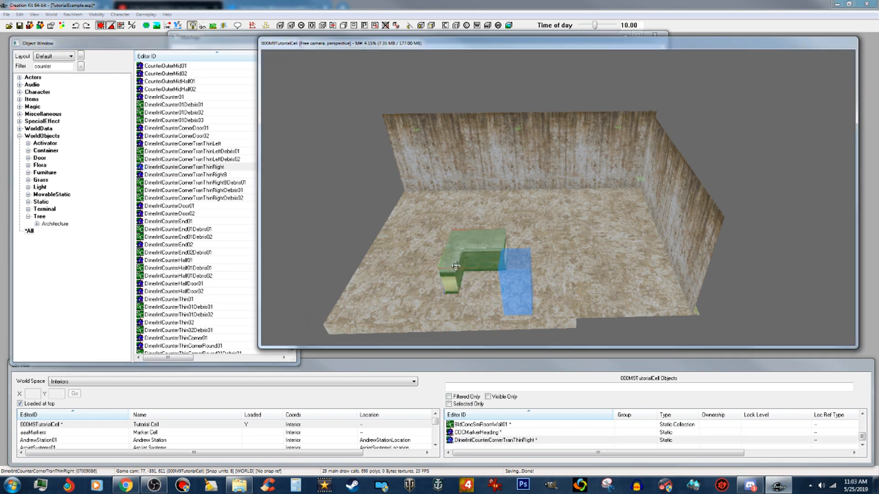
click(191, 176)
drag(191, 175, 554, 273)
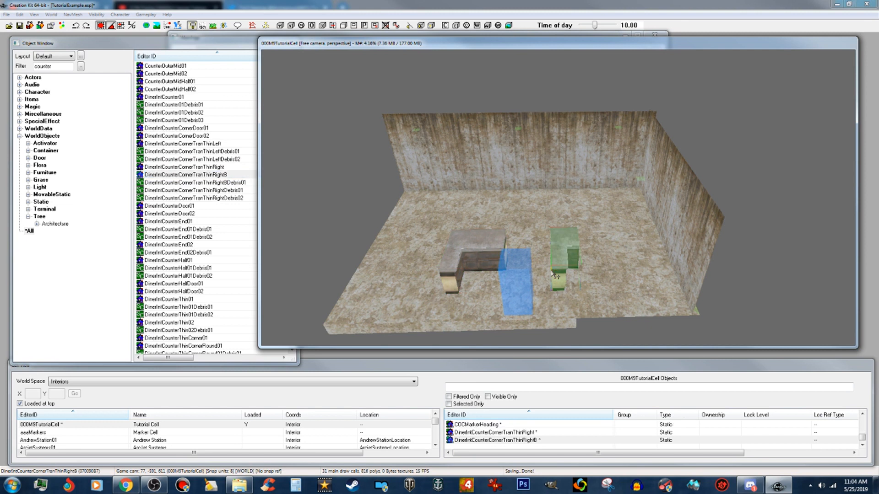
Rotate both placed diner corner counters so each one faces the opposite direction
scroll(557, 277, up, 3)
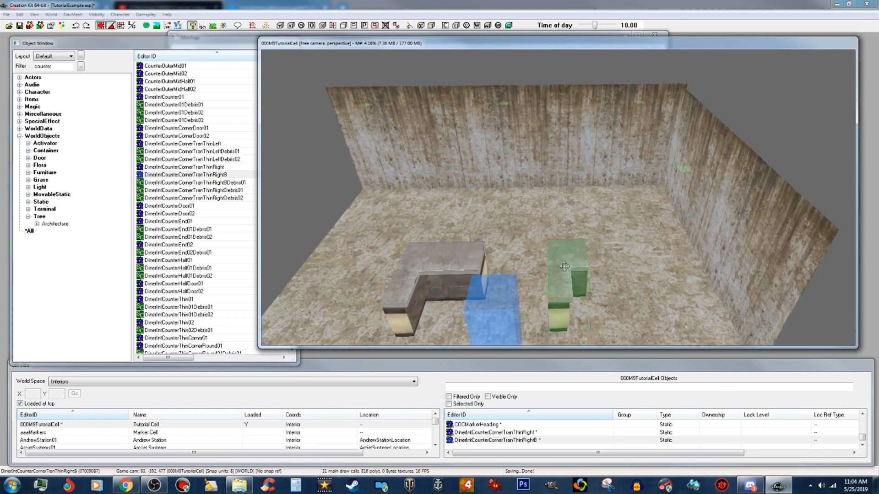
right_drag(554, 275, 508, 275)
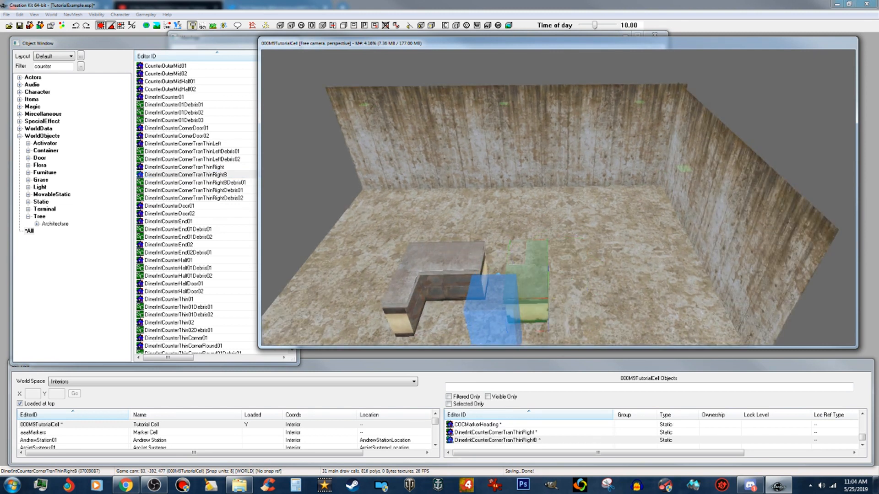
shift+middle_drag(563, 264, 586, 273)
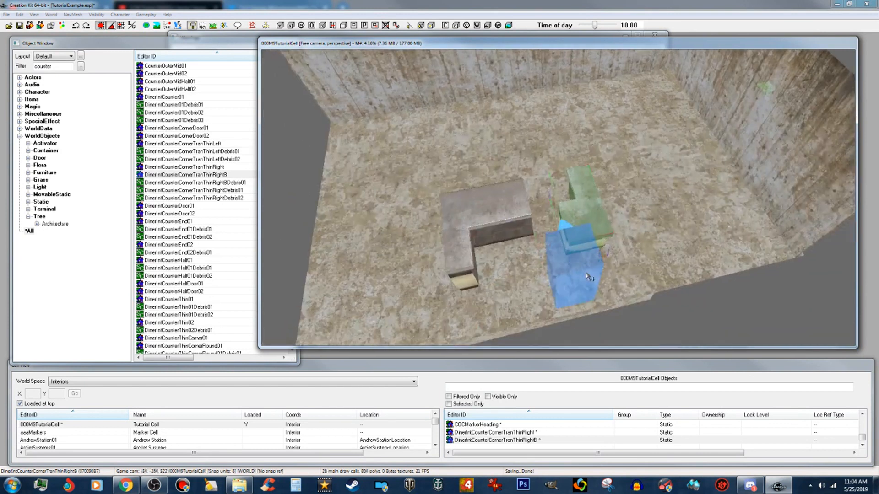
click(500, 212)
right_drag(501, 213, 455, 212)
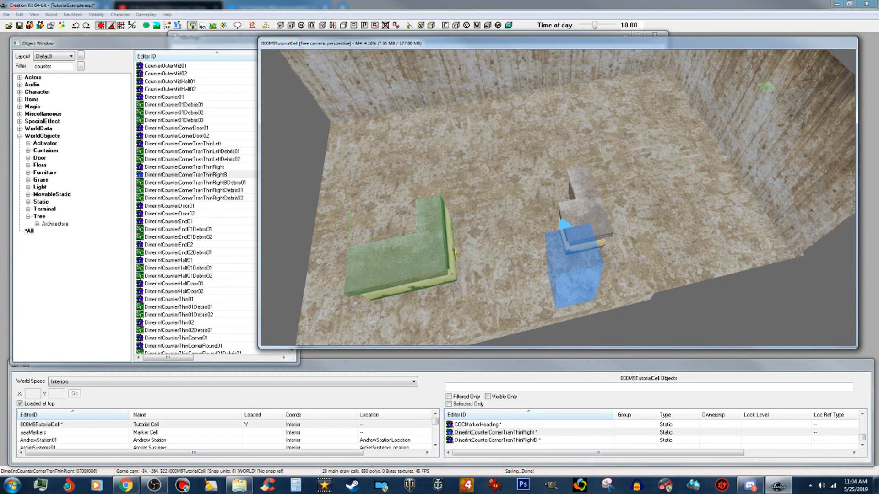
Delete the DinerIntCounterCornerTranThinRightB counter and move the remaining corner counter next to the blue marker
click(590, 203)
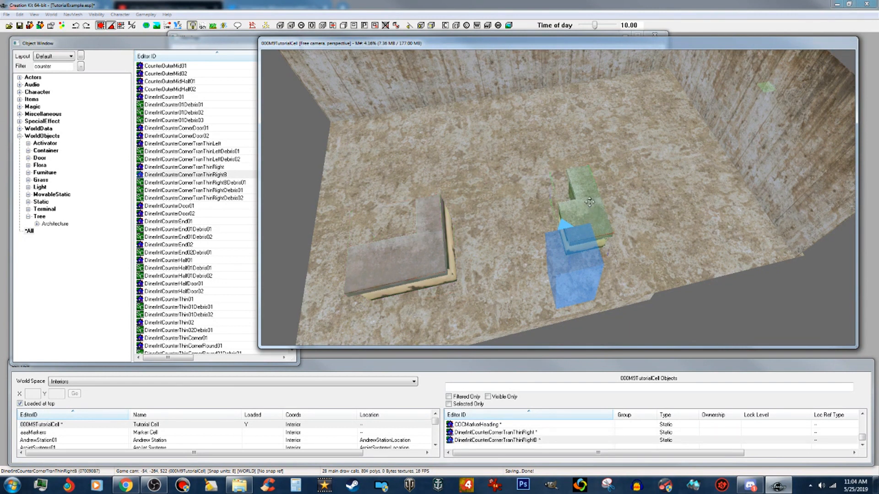
key(Delete)
click(438, 243)
drag(437, 249, 496, 188)
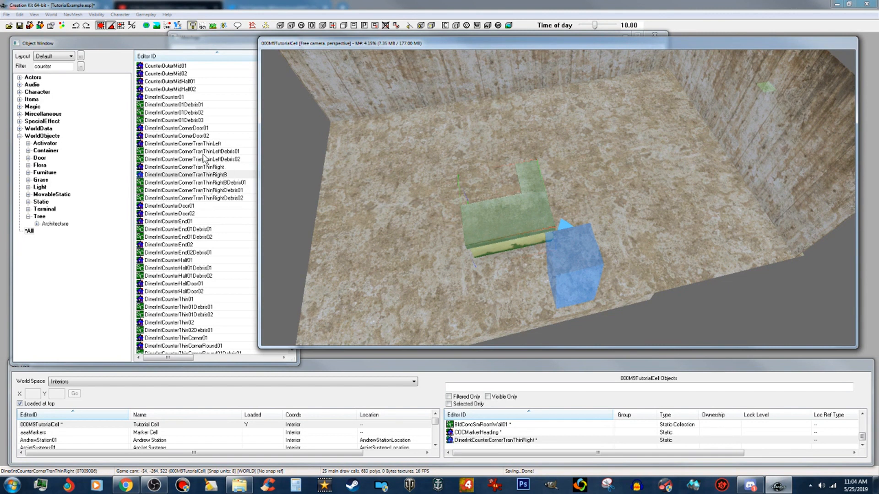
Add a DinerIntCounterCornerTranThinLeft counter to the floor and turn it to face the same way as the existing counter
click(201, 144)
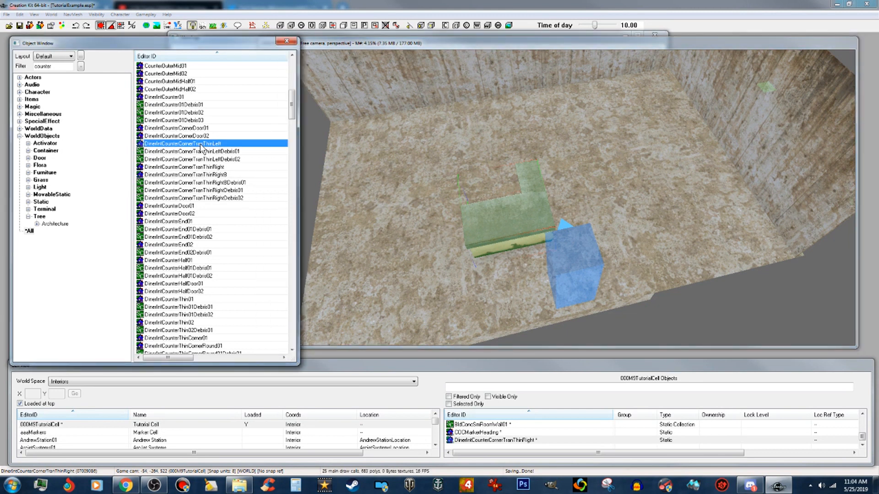
drag(201, 147, 410, 276)
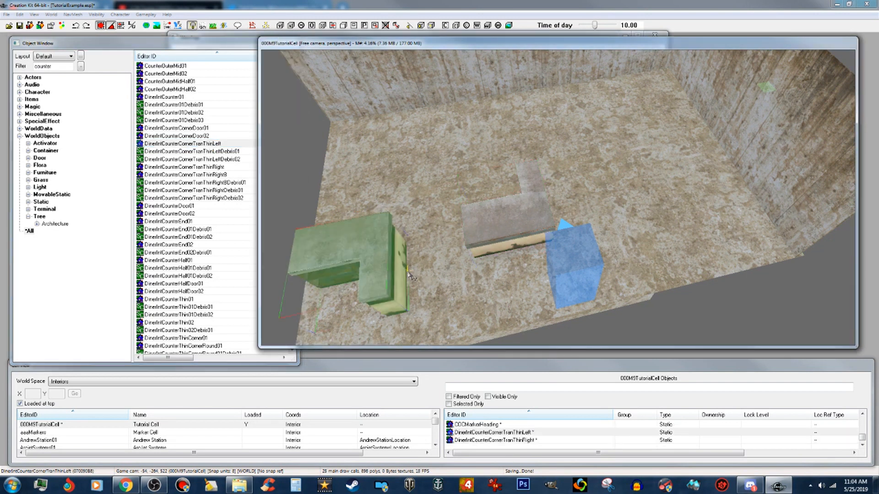
right_drag(374, 242, 457, 242)
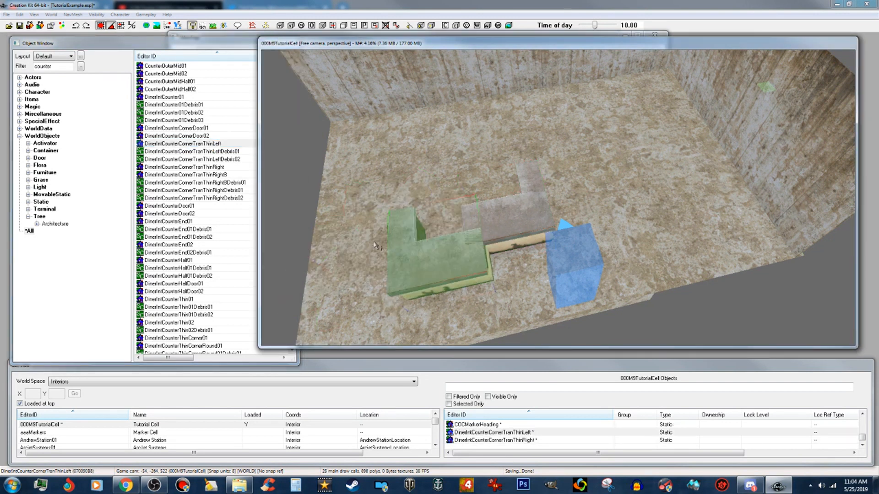
scroll(414, 240, up, 3)
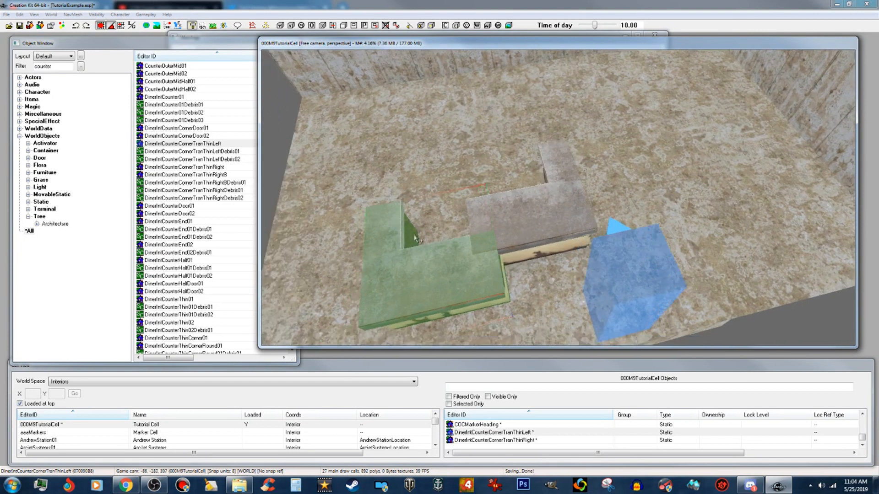
Move the left corner counter flush against the right one to form a continuous U-shaped counter
drag(493, 265, 471, 222)
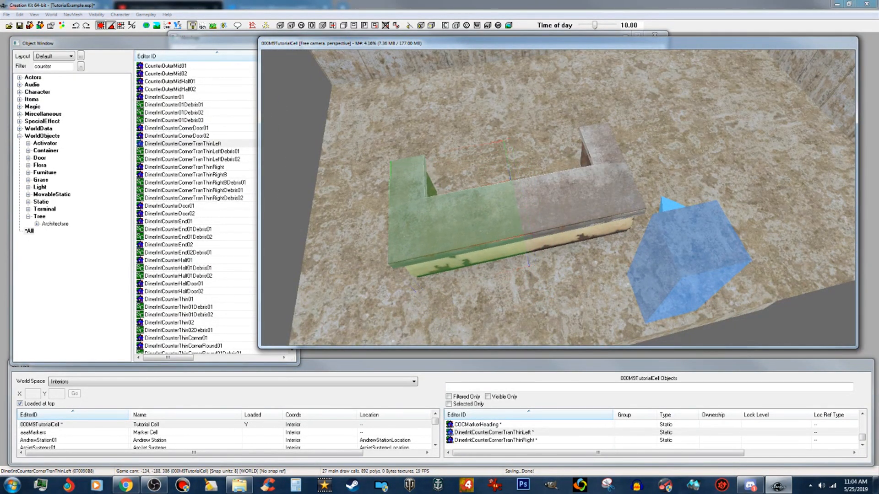
key(z)
key(x)
mouse_move(475, 230)
mouse_down()
mouse_move(461, 233)
mouse_move(474, 228)
mouse_up()
scroll(474, 228, up, 3)
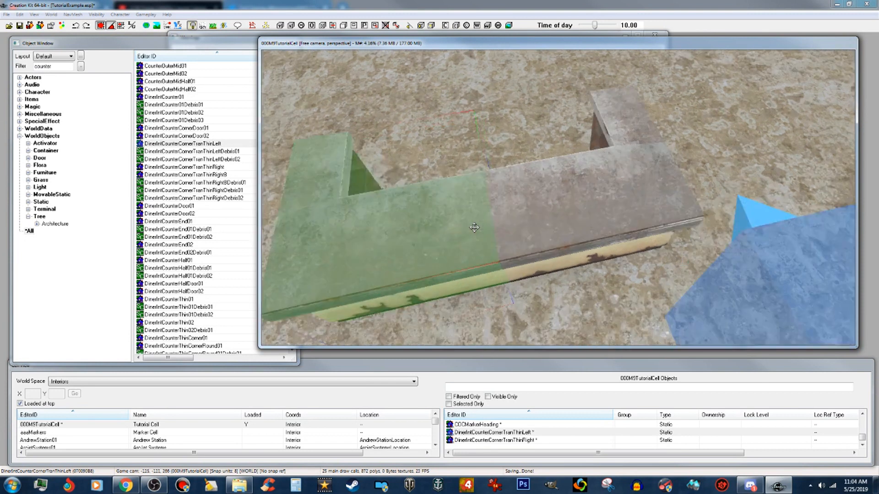
scroll(474, 227, up, 1)
scroll(474, 228, up, 1)
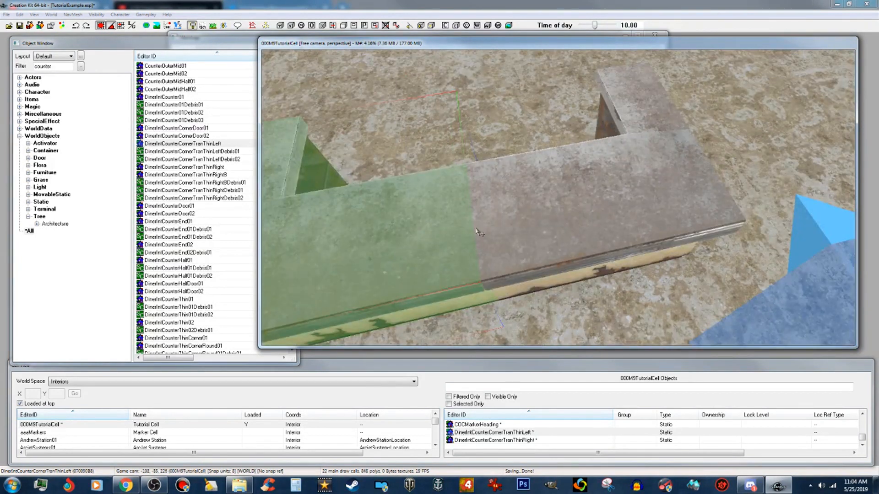
scroll(477, 232, down, 5)
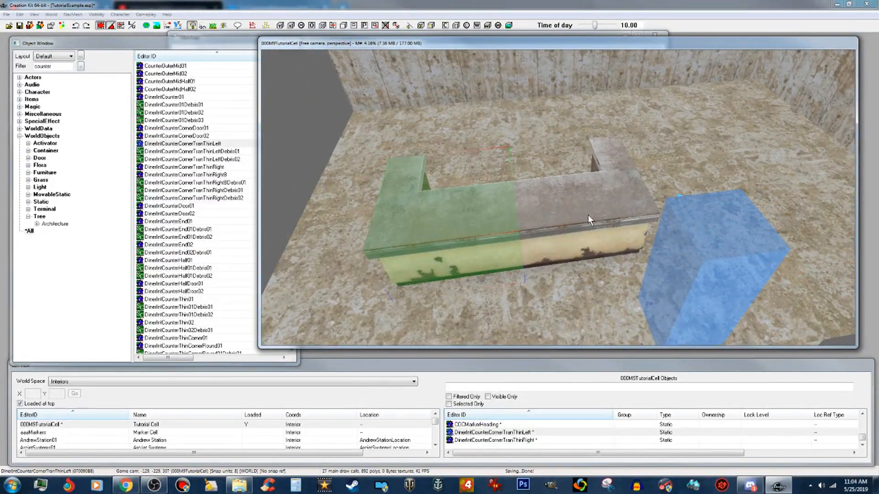
Select both diner counter halves together and move them away from the blue marker toward the floor's open front corner
ctrl+click(588, 215)
drag(582, 209, 464, 304)
scroll(473, 288, down, 2)
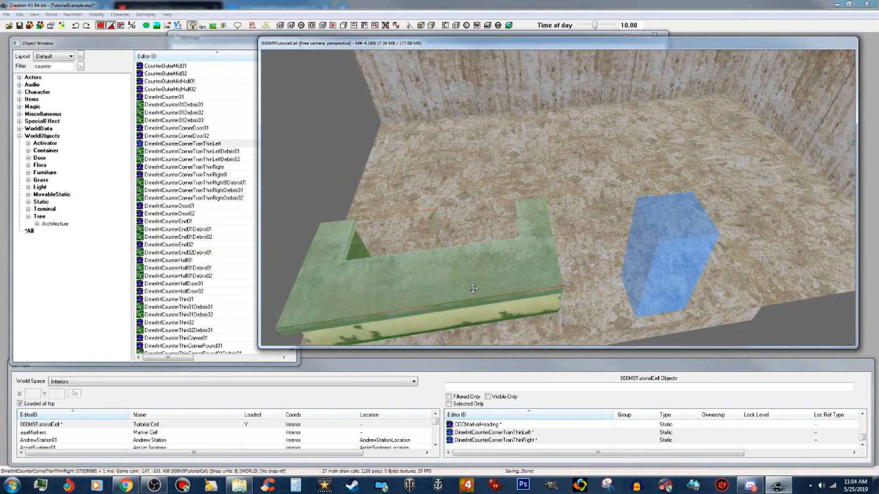
scroll(473, 289, down, 1)
Find PlayerHouse_Ruin_KitchenCounterNoSink01_Yellow among the counter objects and place it near the room's back corner
middle_drag(508, 248, 490, 269)
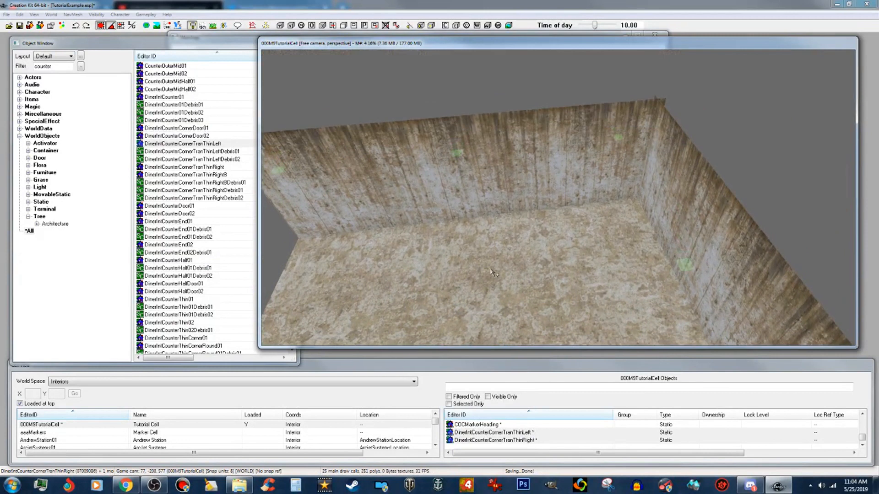
click(214, 221)
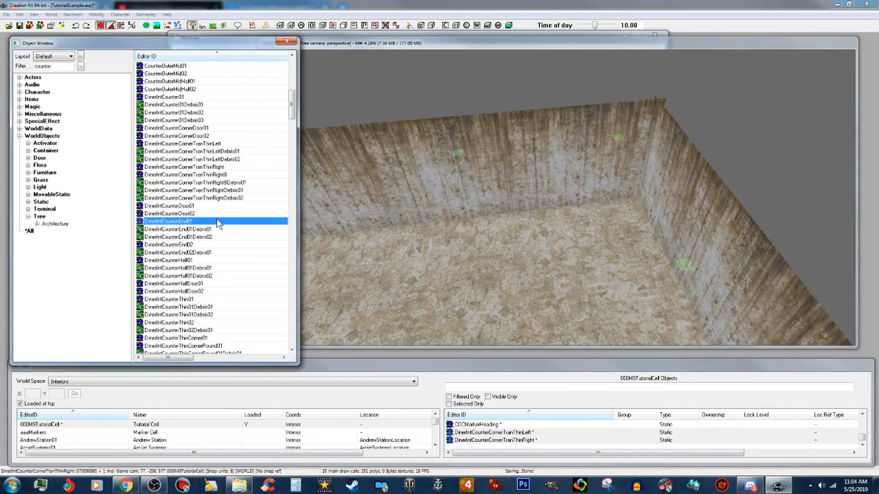
scroll(216, 218, down, 10)
scroll(217, 243, down, 6)
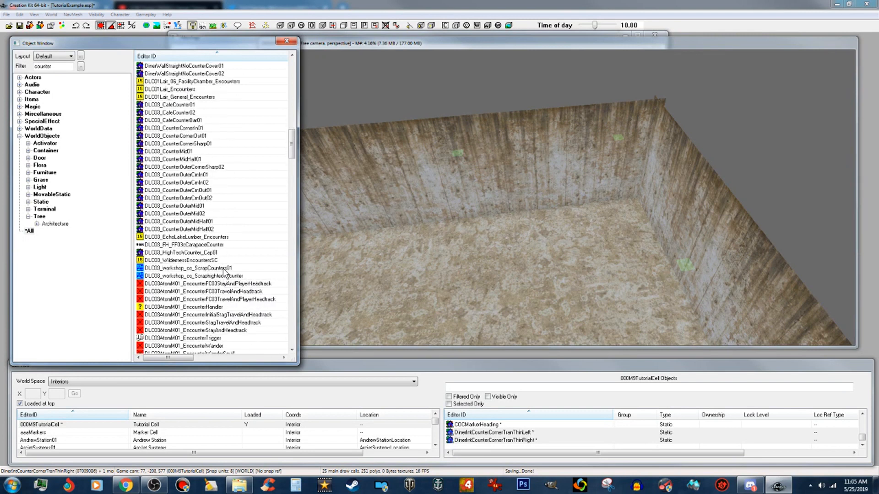
drag(289, 144, 582, 305)
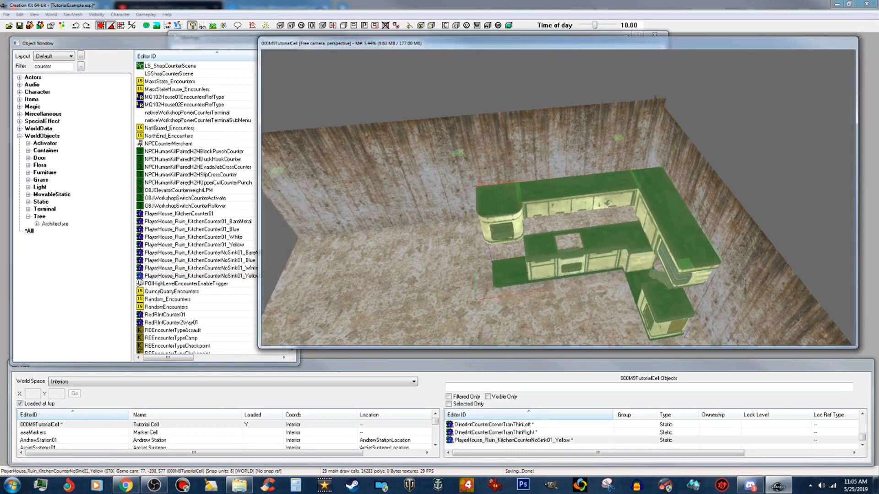
scroll(556, 304, up, 6)
scroll(637, 277, down, 4)
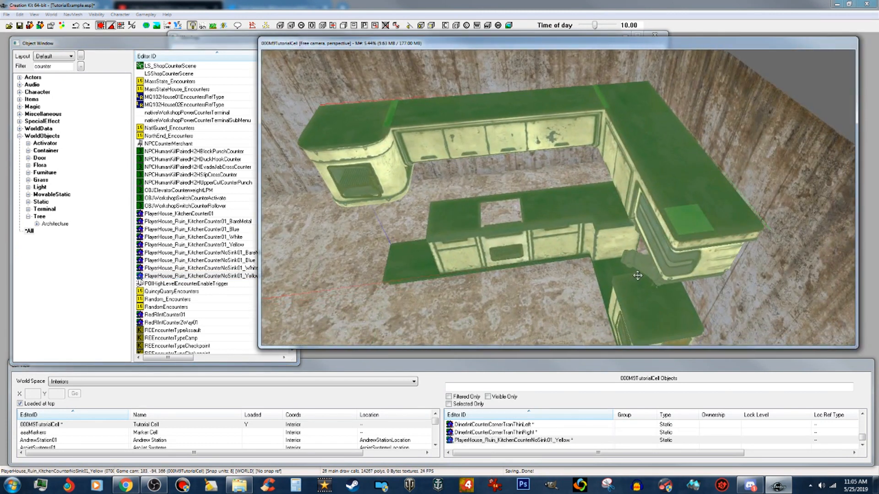
scroll(568, 297, down, 2)
Move the yellow kitchen counter set up against the two walls, shifting it along the X axis to fit the corner
shift+middle_drag(575, 295, 650, 261)
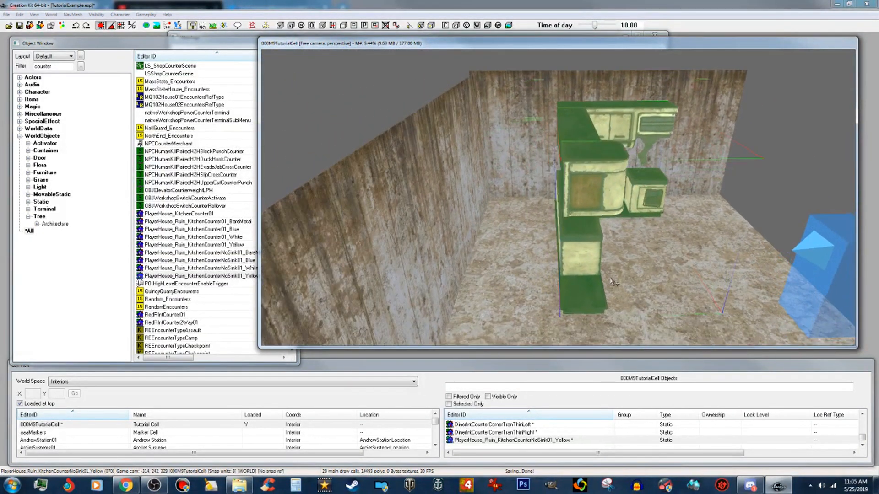
drag(586, 243, 495, 241)
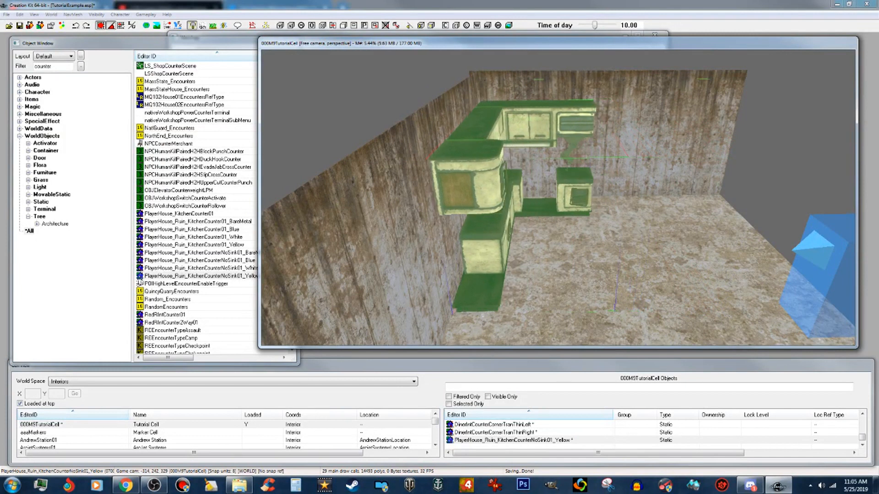
mouse_move(603, 243)
shift+middle_down()
mouse_move(589, 224)
mouse_move(605, 220)
shift+middle_up()
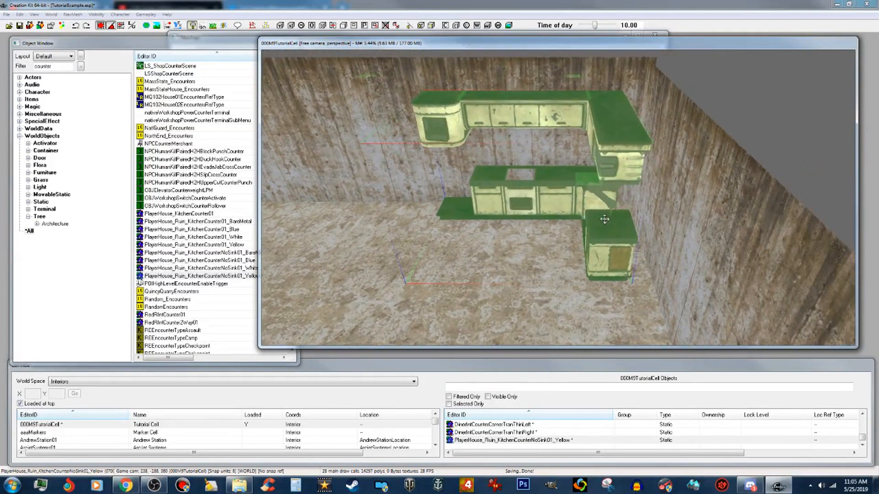
key(x)
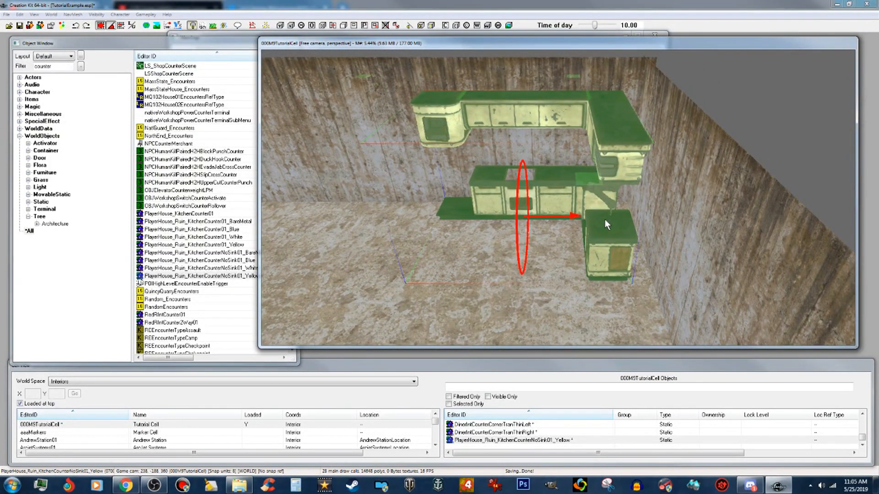
drag(605, 220, 621, 215)
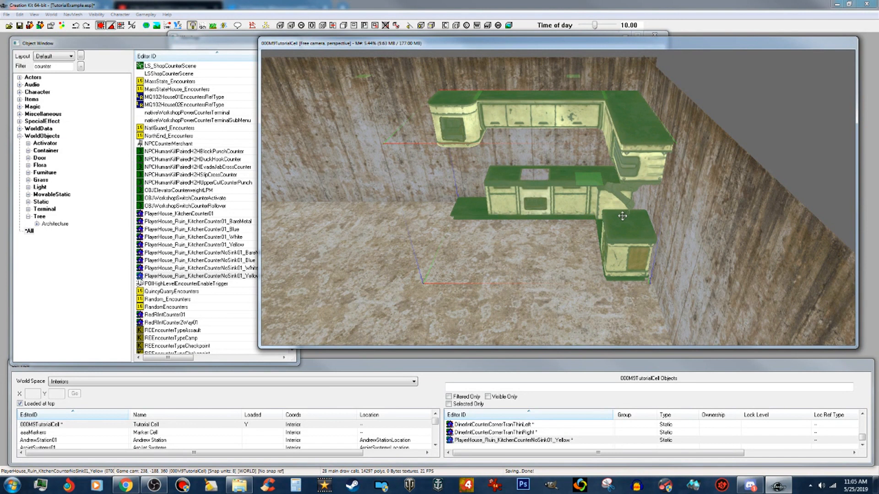
scroll(622, 216, down, 3)
scroll(623, 214, up, 2)
shift+middle_drag(624, 214, 434, 268)
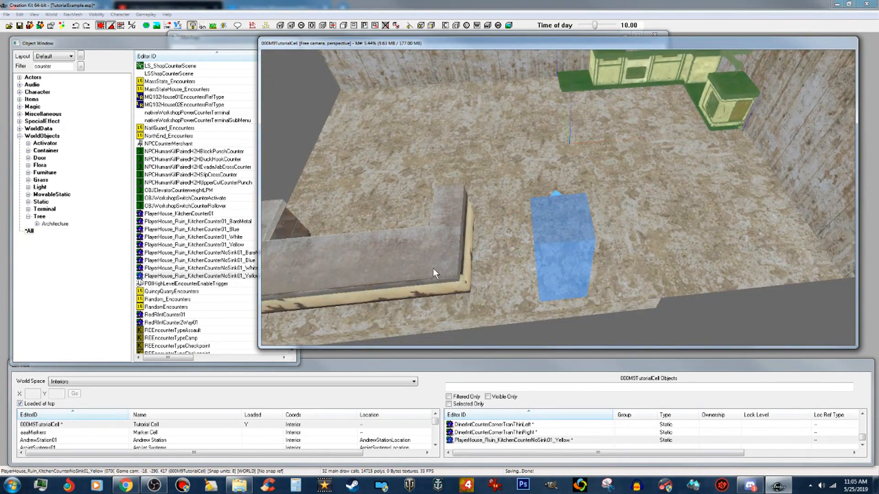
ctrl+click(433, 268)
ctrl+click(322, 259)
drag(354, 260, 485, 217)
drag(595, 234, 479, 265)
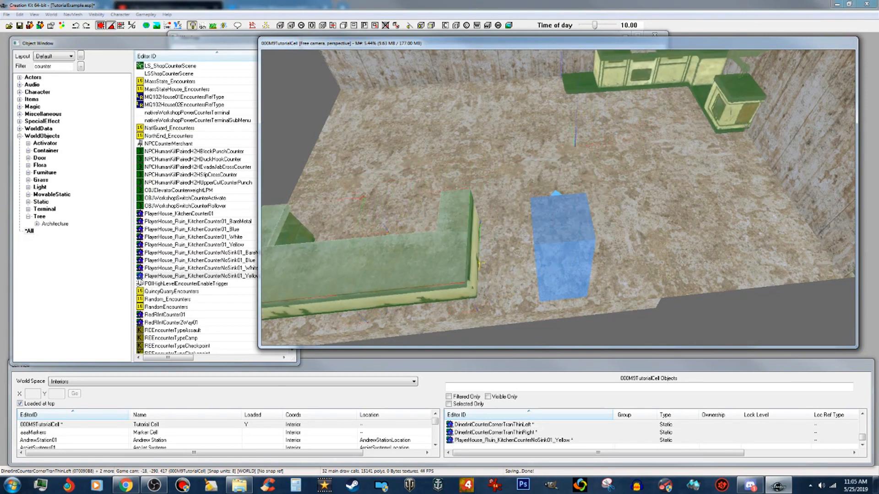
Select only the two diner counter halves and move them across the floor in front of the kitchen counter set
click(362, 269)
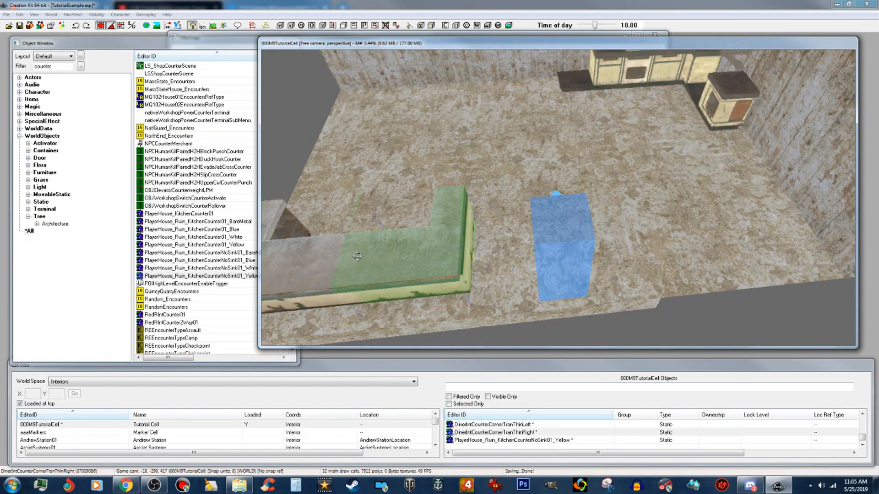
ctrl+click(277, 271)
drag(340, 263, 652, 180)
scroll(722, 149, up, 2)
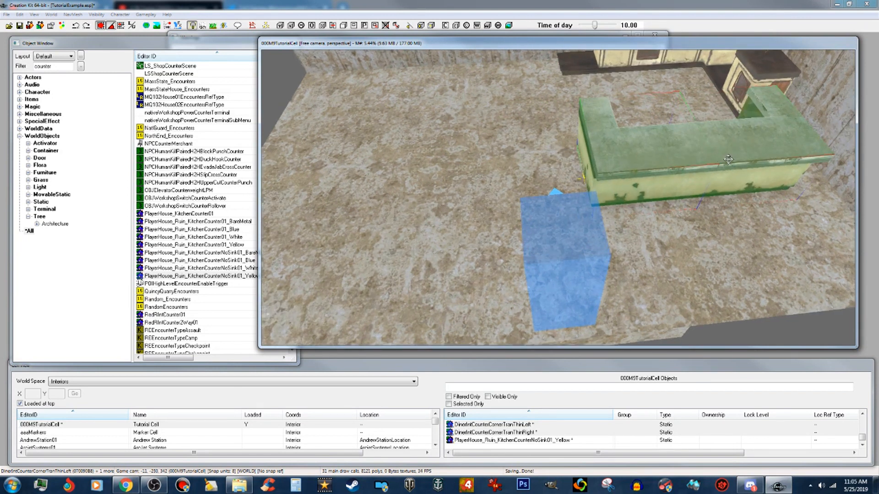
Adjust the diner counter's position so its near arm meets the end cabinet of the kitchen set, checking from above
mouse_move(728, 160)
shift+middle_down()
mouse_move(756, 164)
mouse_move(728, 135)
mouse_move(678, 109)
mouse_move(751, 137)
mouse_move(713, 145)
mouse_move(734, 150)
shift+middle_up()
drag(626, 207, 610, 215)
shift+middle_drag(609, 207, 563, 216)
scroll(563, 216, up, 10)
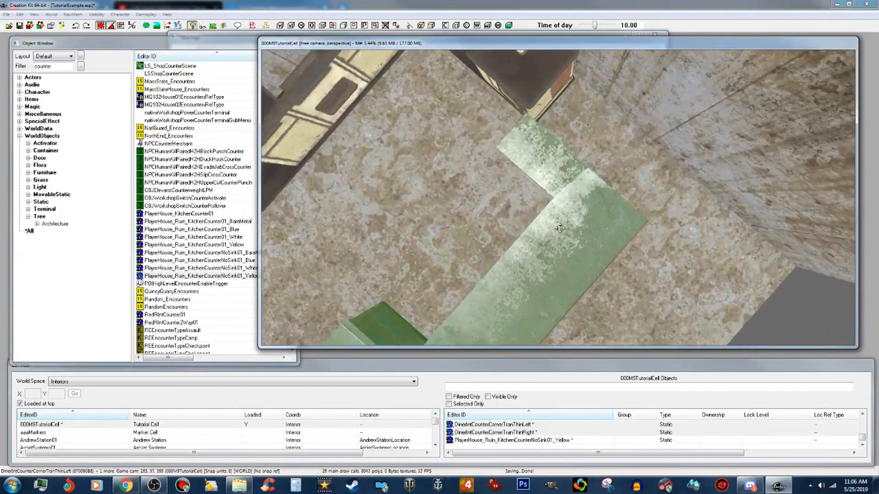
scroll(559, 236, down, 8)
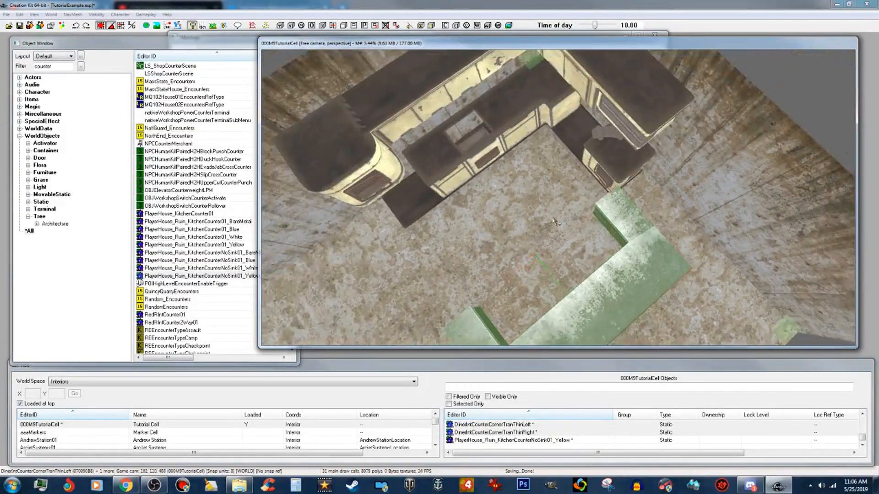
middle_drag(553, 217, 513, 187)
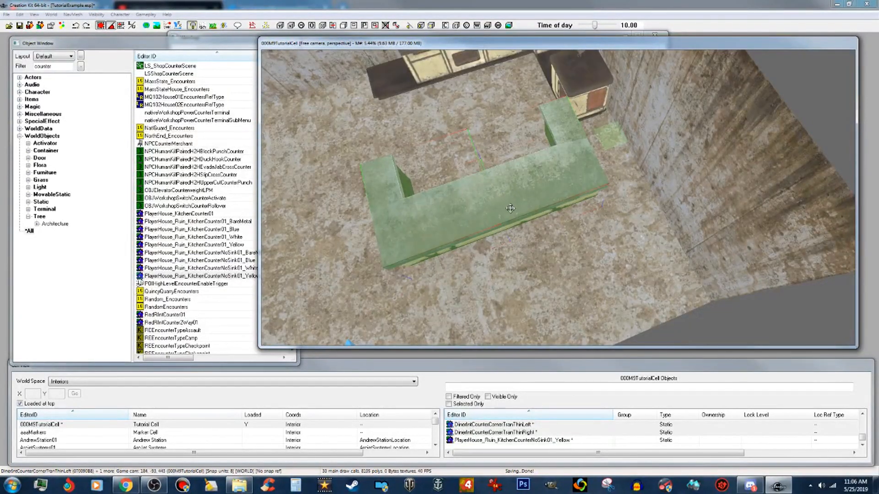
Slide the diner counter closer to the side wall and the kitchen set, lining its arm up with the end cabinet
key(c)
key(x)
drag(521, 195, 553, 175)
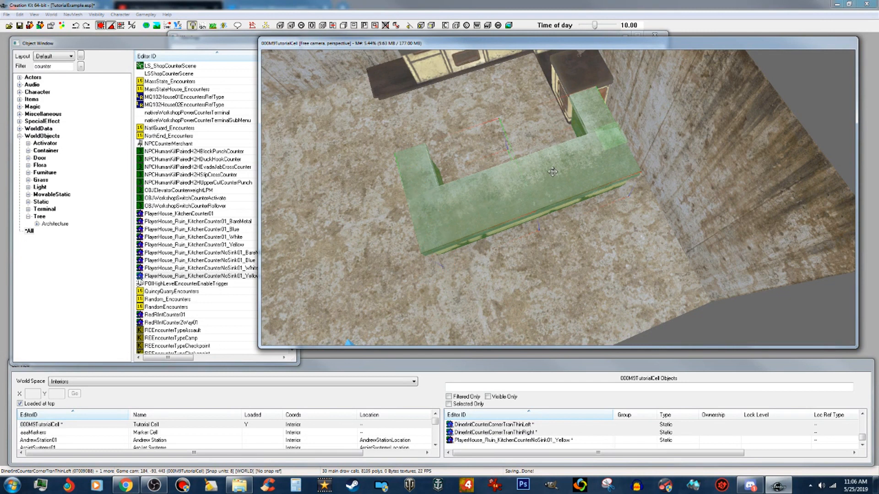
key(shift)
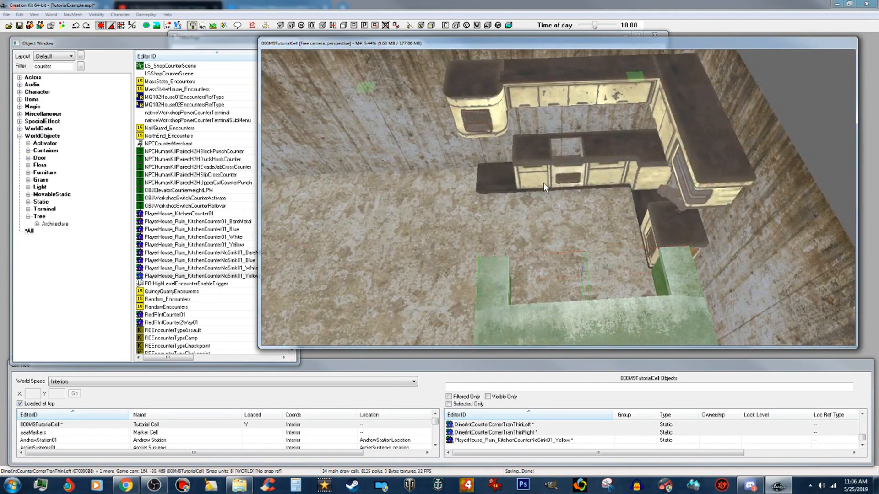
key(shift)
scroll(540, 171, down, 5)
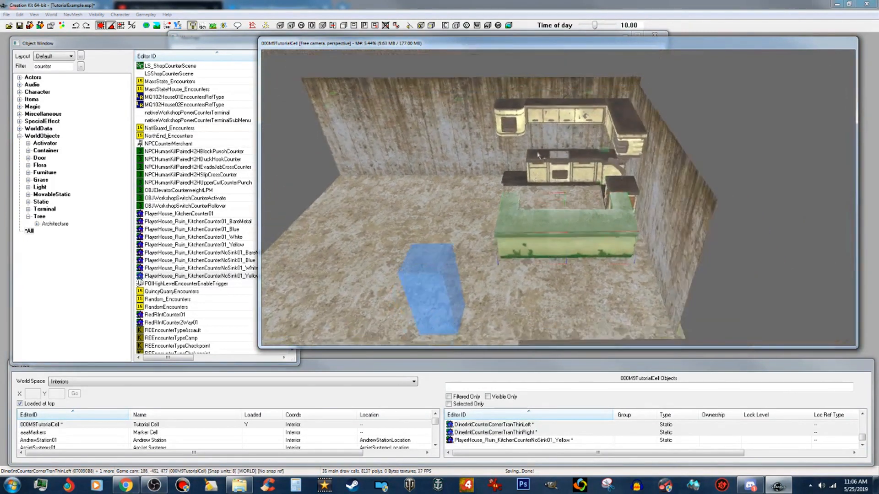
scroll(541, 155, up, 8)
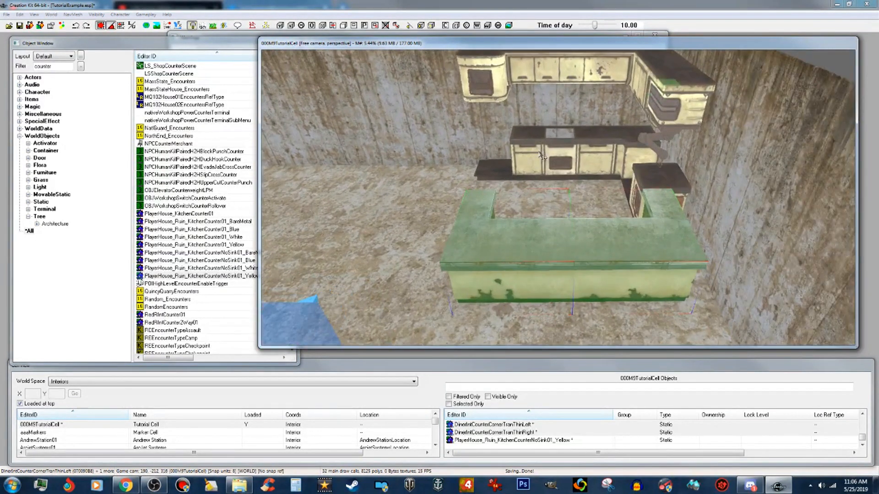
scroll(541, 156, down, 2)
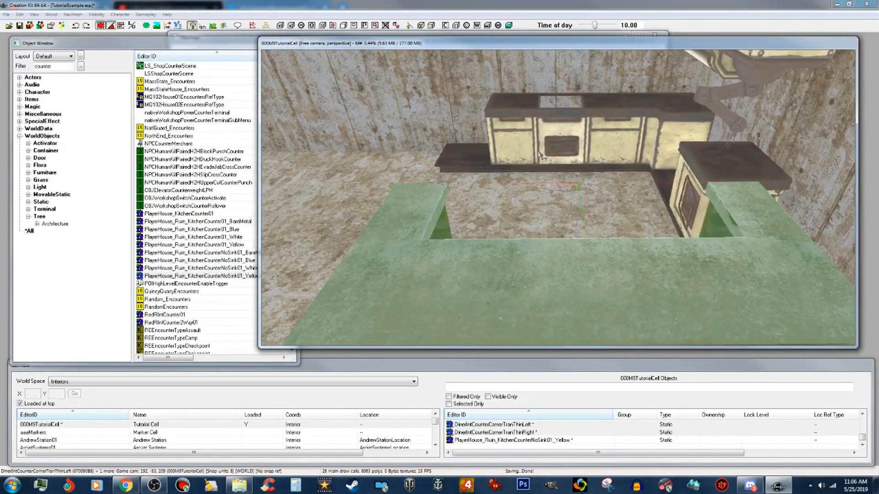
Filter the objects by 000 and place 000M9_KitchenSink near the cutout in the yellow kitchen counter
scroll(563, 162, down, 3)
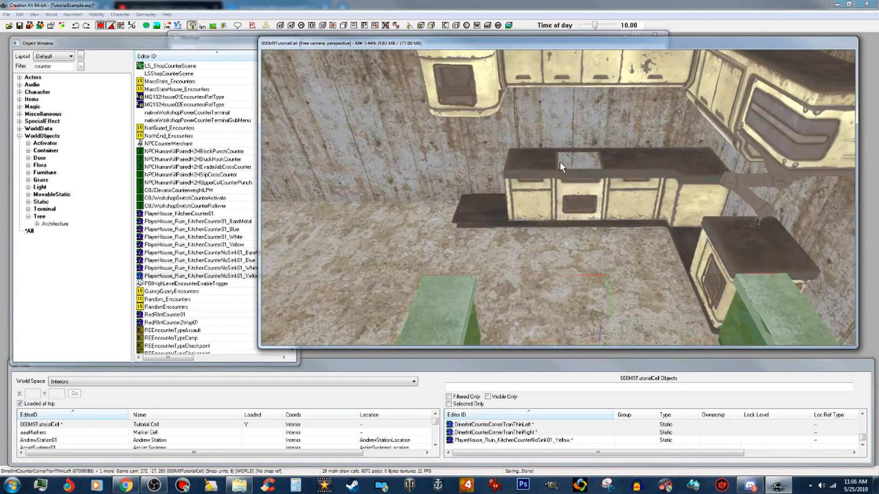
double_click(43, 67)
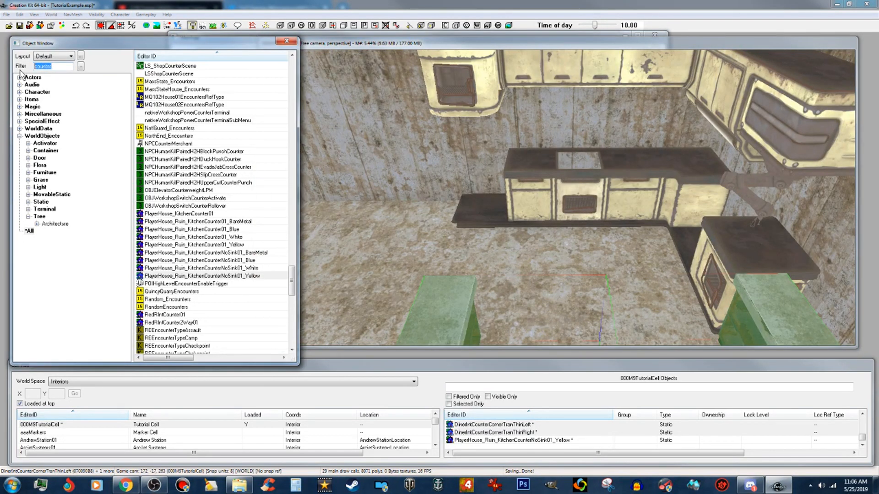
text(000)
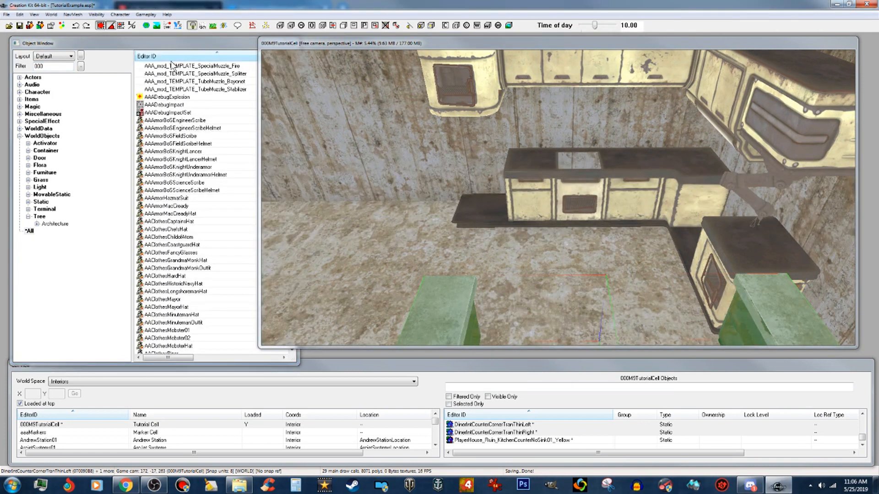
click(230, 45)
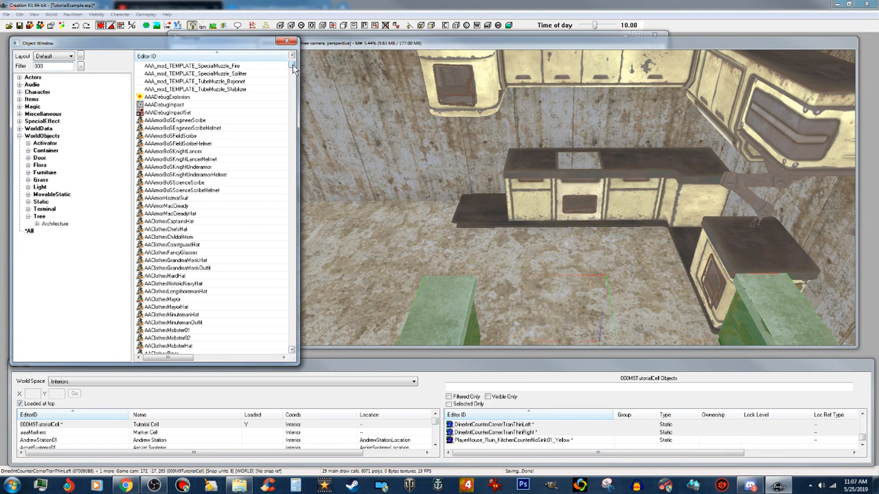
drag(293, 69, 293, 62)
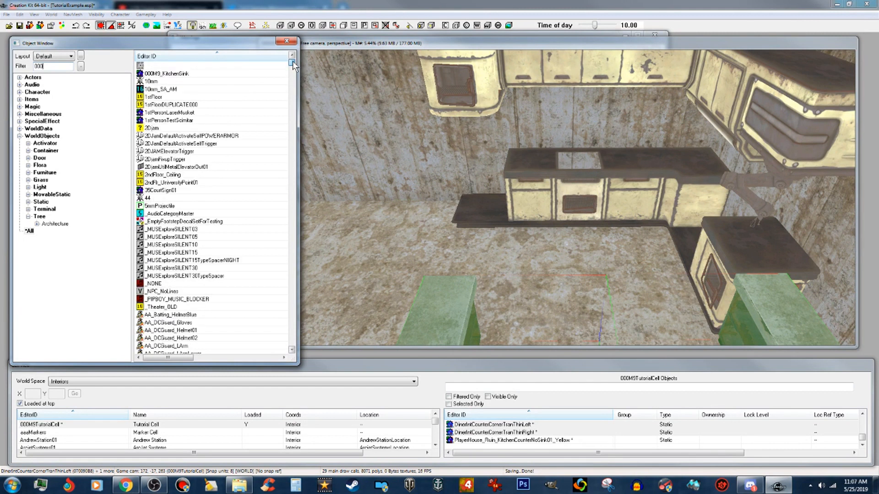
click(183, 74)
drag(336, 126, 557, 169)
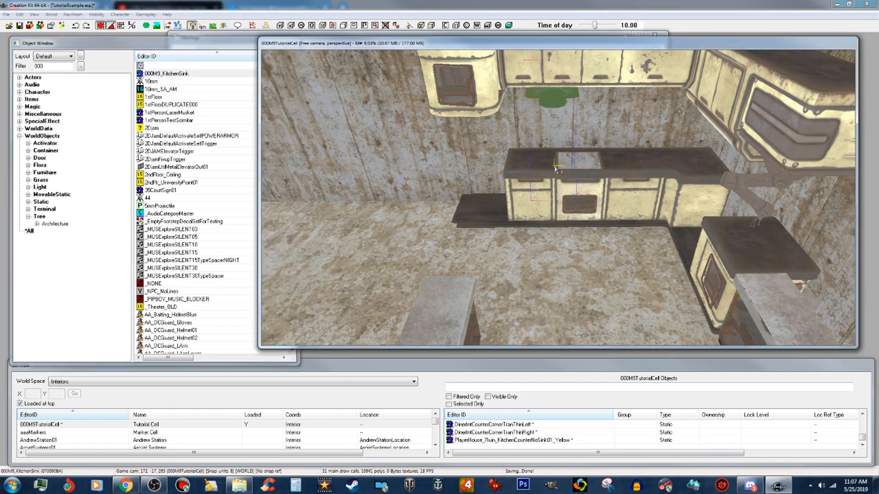
Lower the sink to countertop height and shift it along the X axis so it fills the counter cutout
click(552, 100)
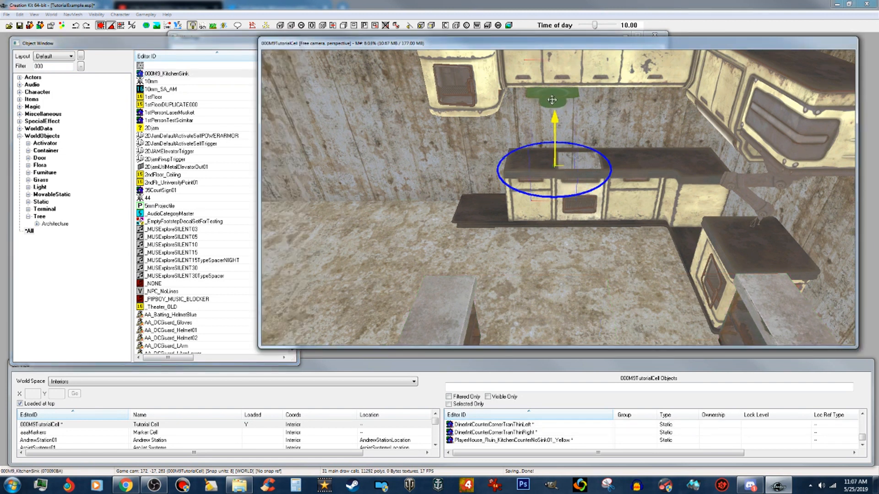
drag(552, 100, 550, 161)
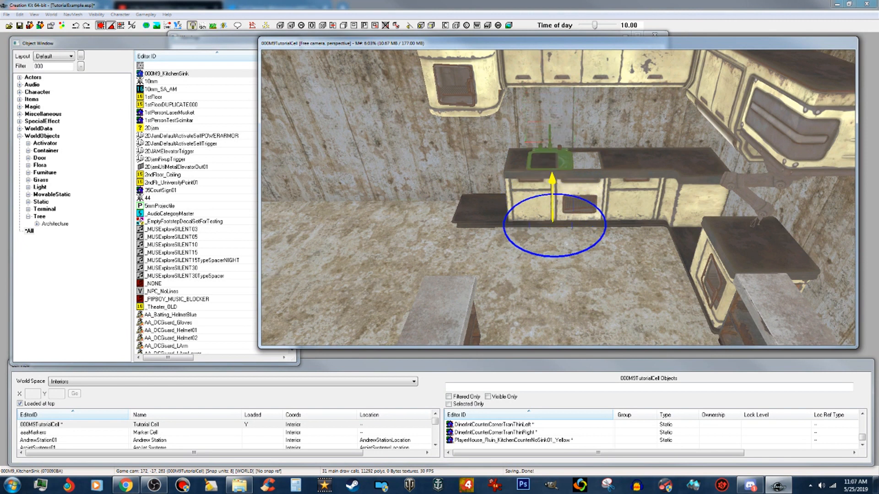
scroll(554, 165, up, 10)
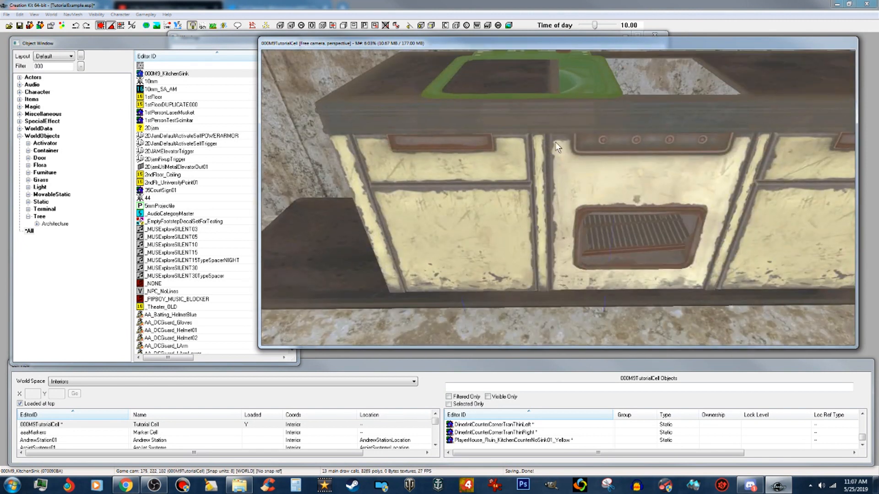
scroll(558, 156, down, 3)
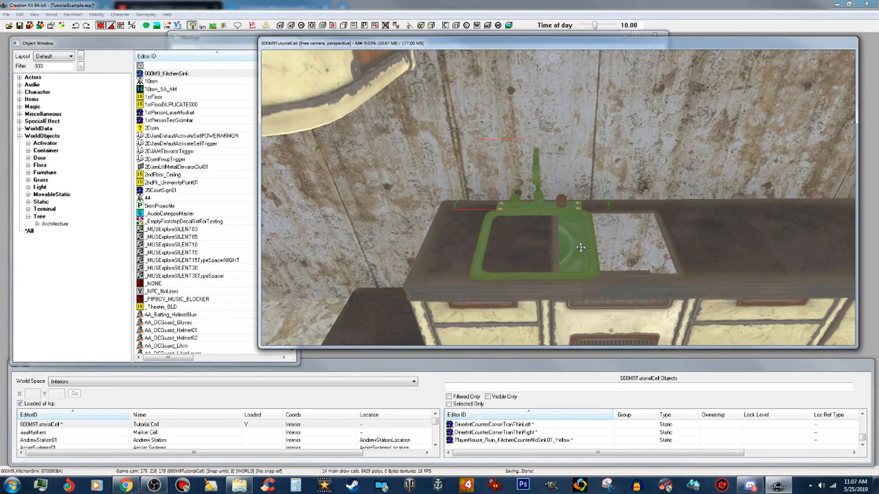
scroll(581, 248, down, 3)
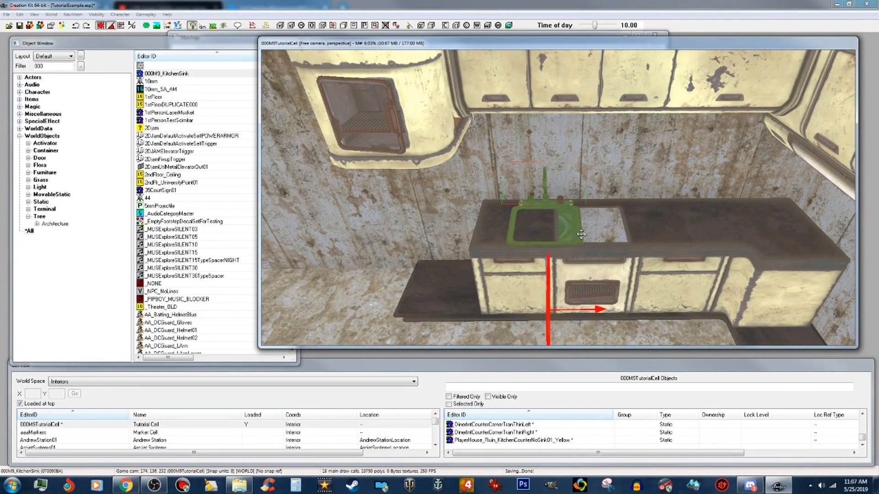
drag(570, 227, 577, 227)
scroll(576, 228, up, 5)
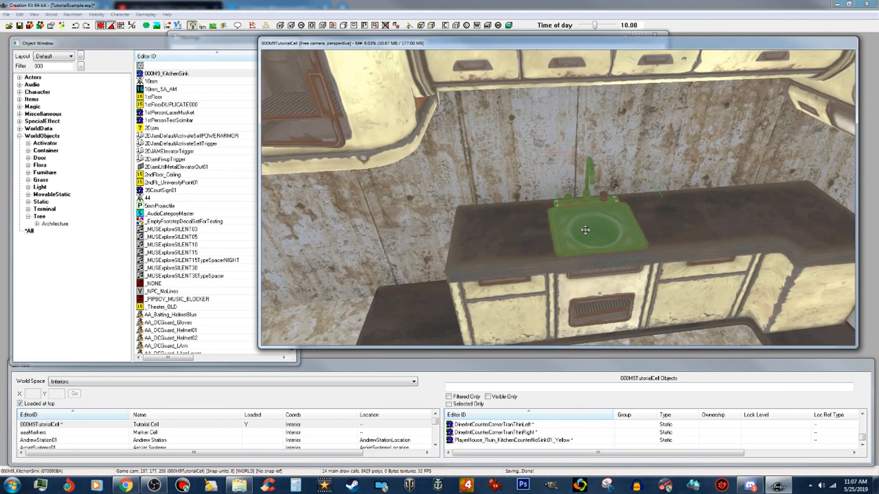
scroll(597, 222, down, 5)
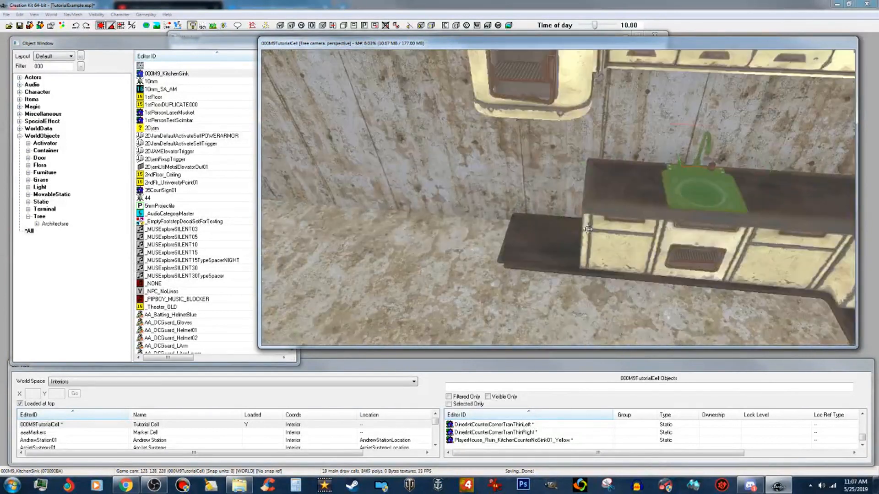
Filter the objects by kitchen and place PlayerHouse_Ruin_KitchenRefrigerator02_Static_Yellow on the empty base platform beside the counter
middle_drag(588, 229, 600, 218)
scroll(597, 222, down, 3)
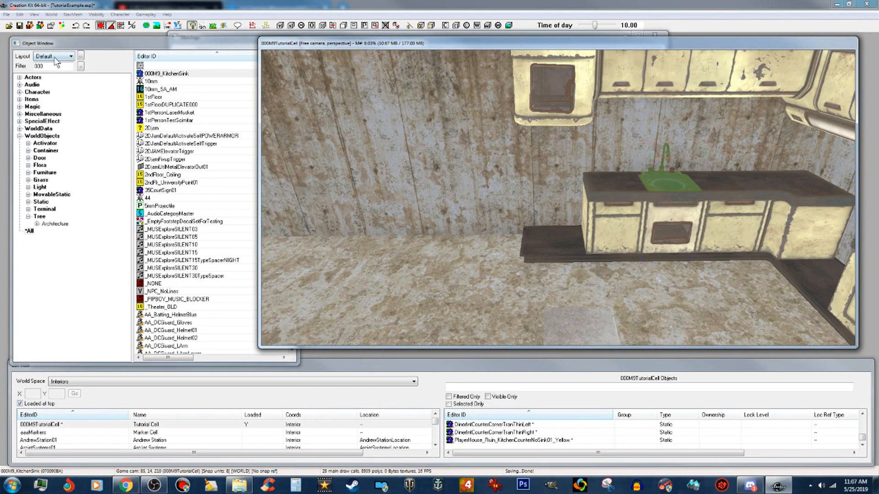
click(41, 67)
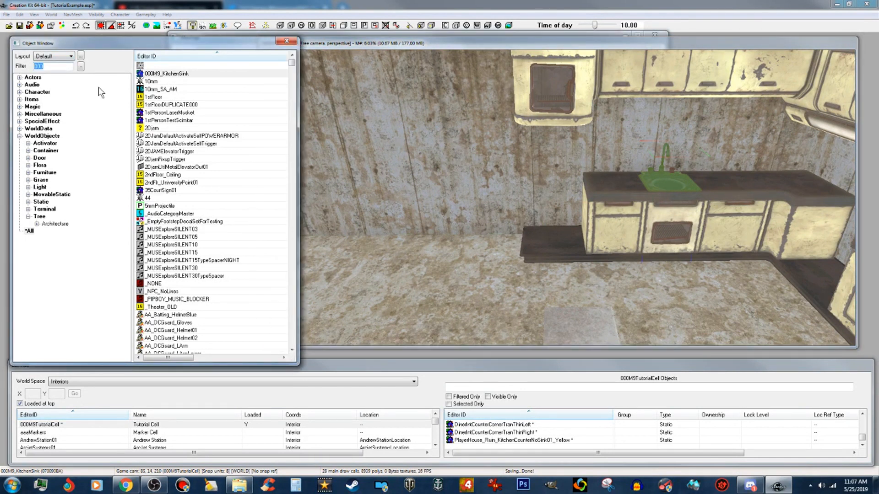
text(kitchen)
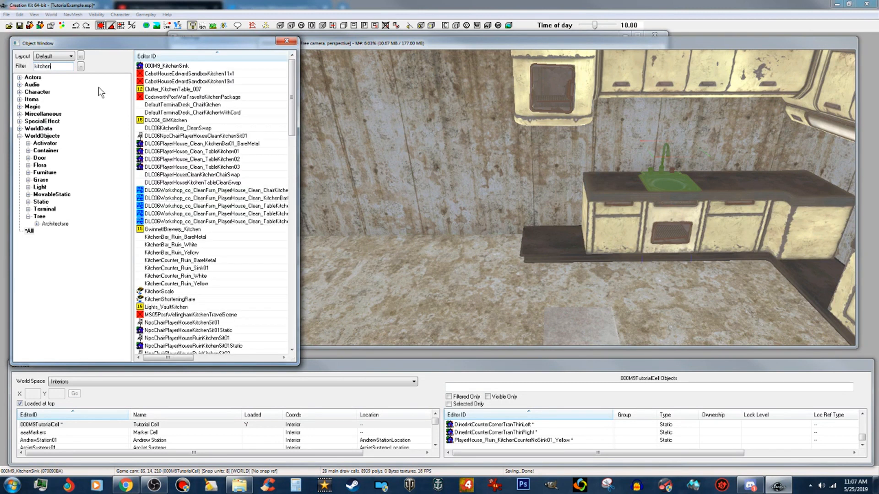
drag(291, 107, 304, 261)
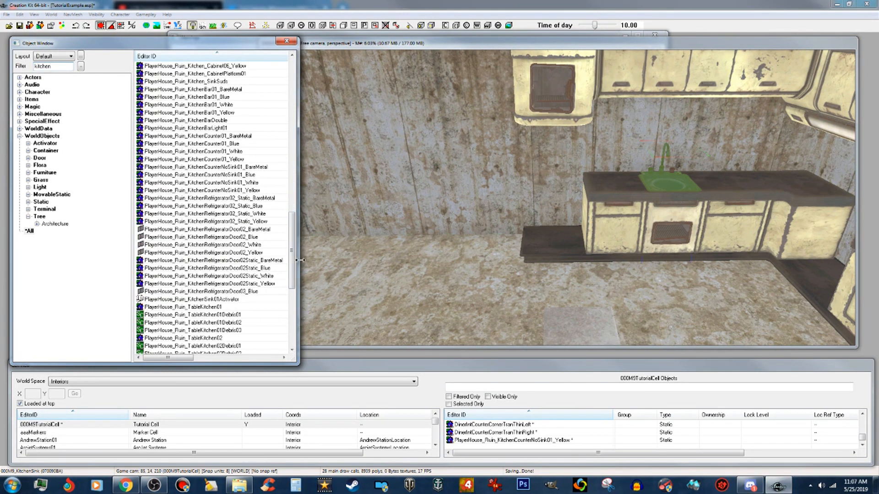
click(216, 222)
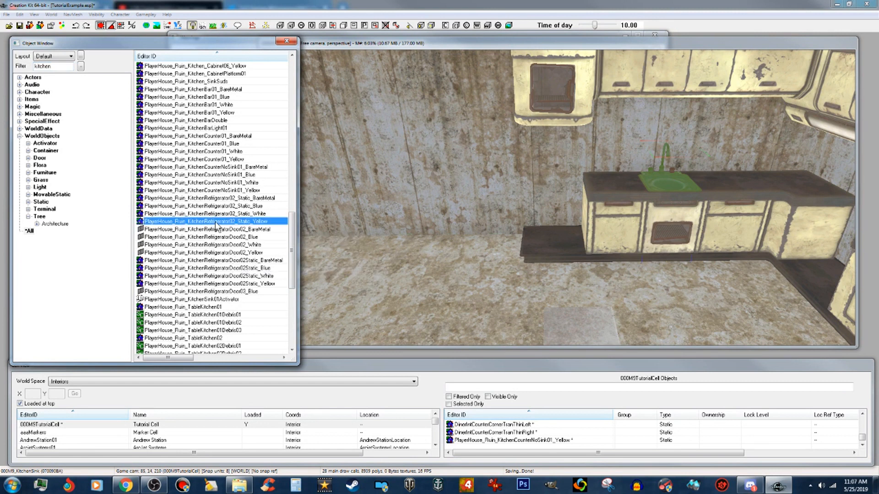
drag(216, 224, 554, 247)
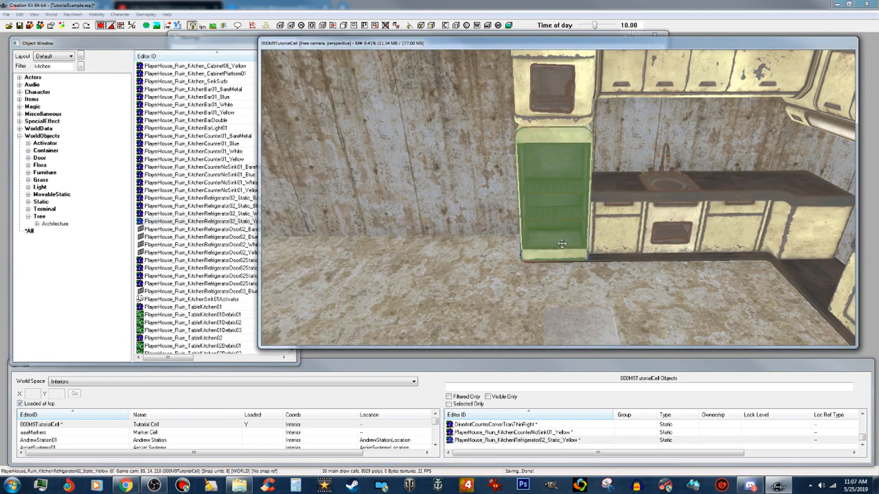
Move the refrigerator back along the Y axis against the wall and adjust its height along the Z axis to the base platform
scroll(559, 244, up, 1)
shift+middle_drag(559, 244, 598, 250)
key(x)
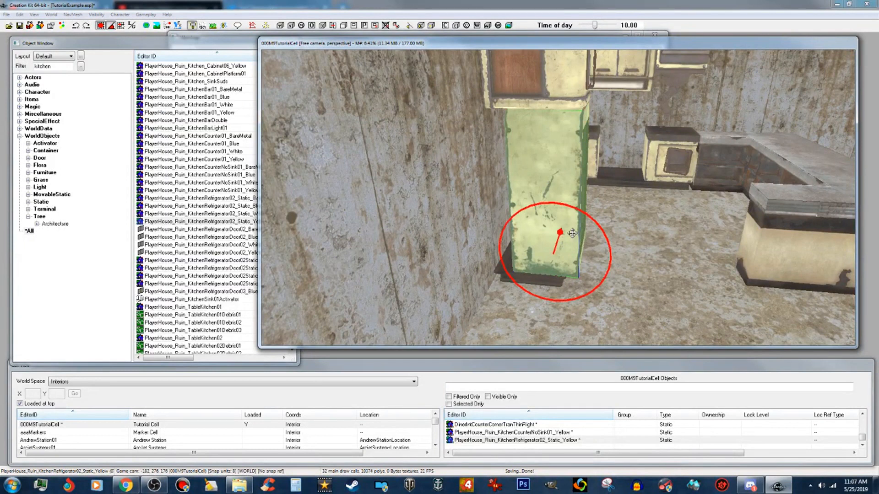
key(y)
drag(567, 231, 548, 232)
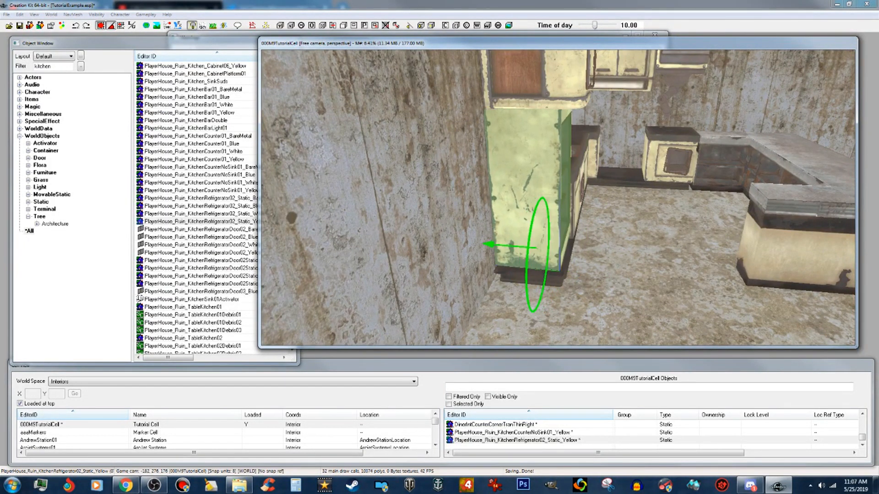
shift+middle_drag(548, 232, 545, 205)
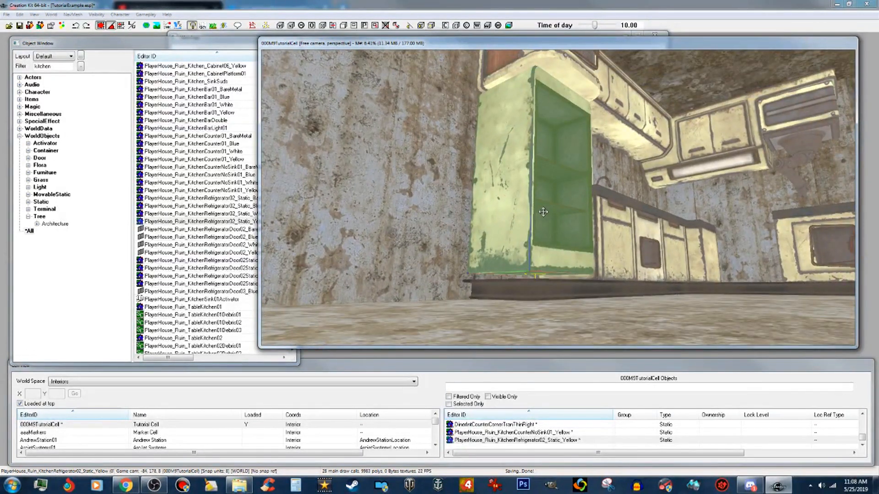
key(z)
drag(544, 212, 544, 217)
shift+middle_drag(544, 213, 545, 233)
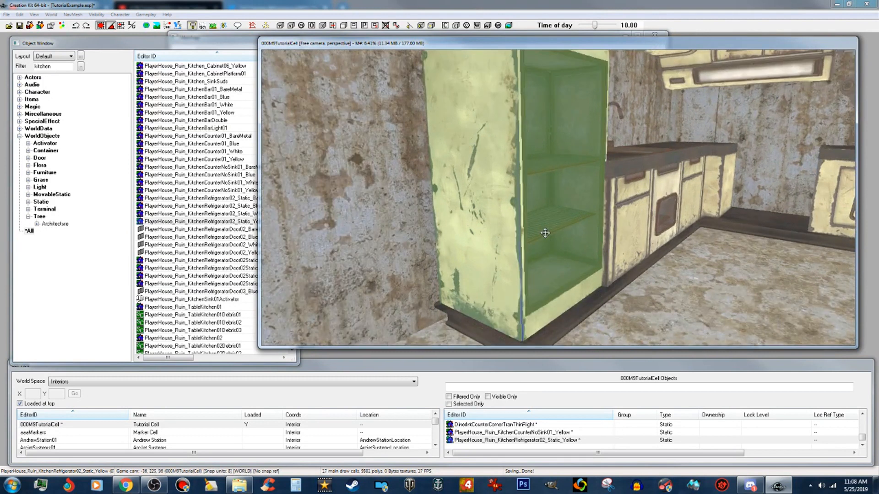
Fine-tune the refrigerator's height between the base platform and overhead cabinet with grid snapping off, and turn snapping back on
click(100, 26)
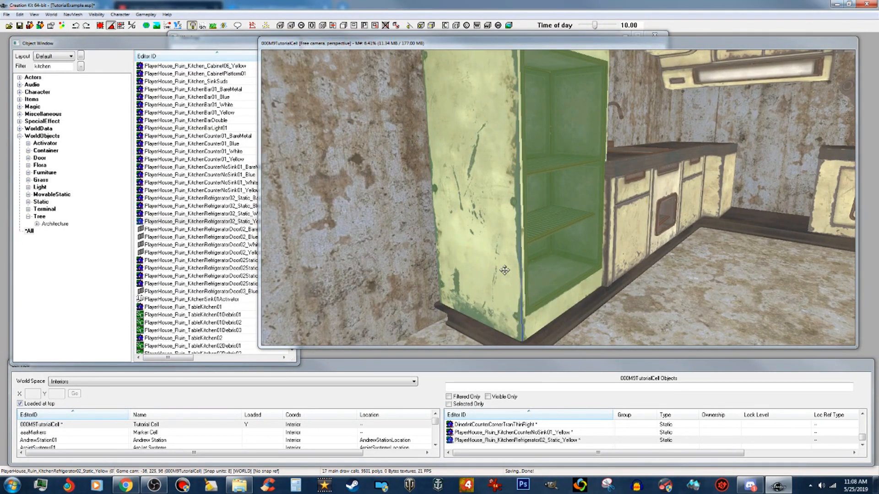
drag(505, 271, 505, 260)
shift+middle_drag(505, 261, 520, 250)
key(z)
drag(522, 259, 523, 255)
scroll(523, 254, down, 1)
shift+middle_drag(523, 255, 523, 292)
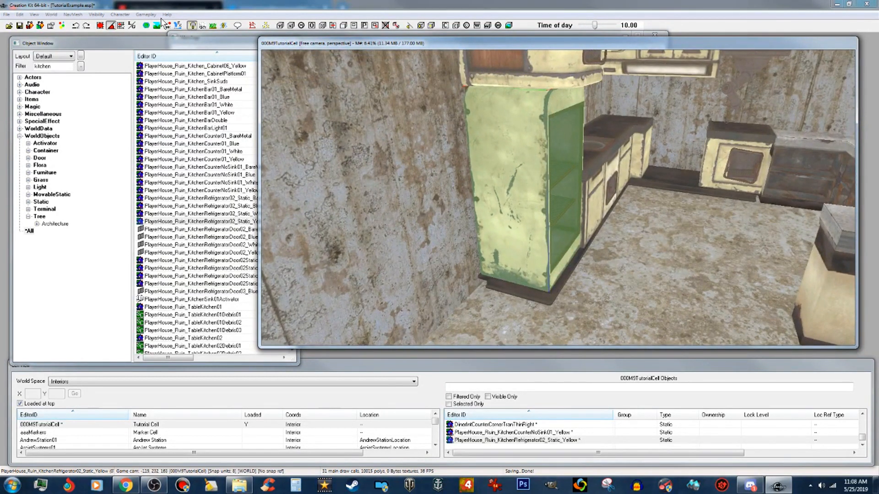
click(101, 25)
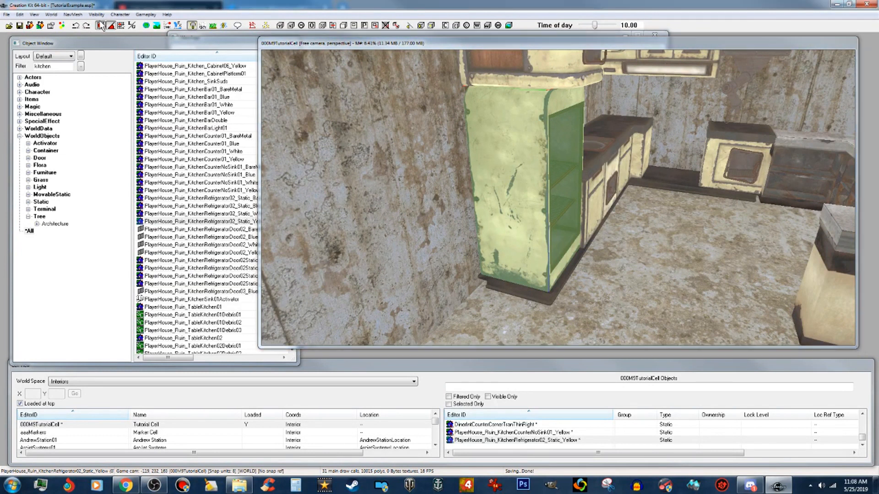
Open the PlayerHouse_Ruin_KitchenRefrigerator02_Static_Yellow static, change its ID to 000M9_FridgeDoorYellow and clear its display name
click(233, 292)
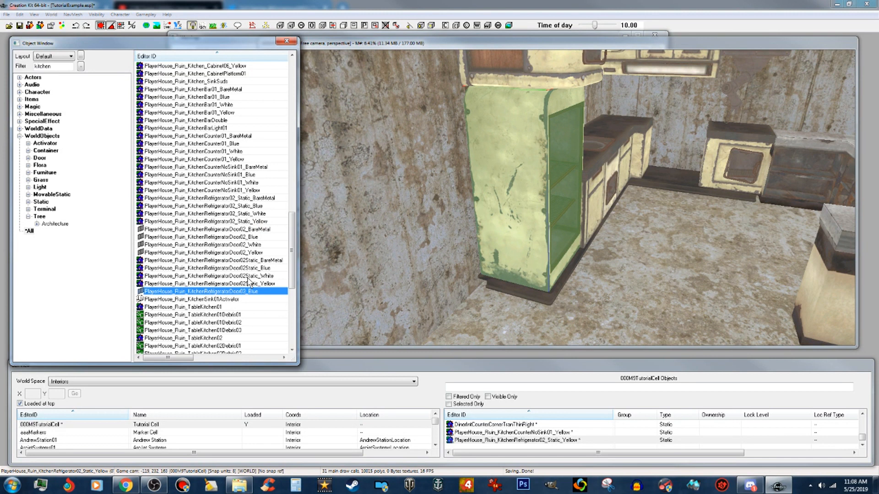
click(251, 253)
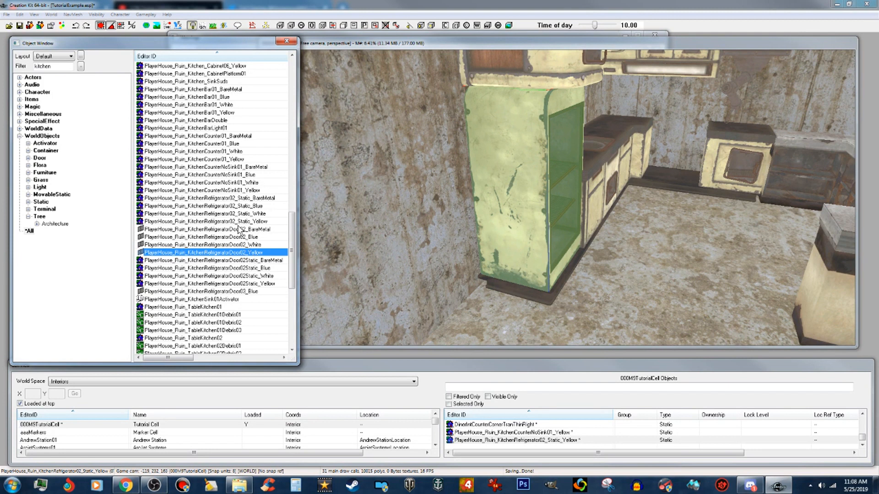
double_click(238, 222)
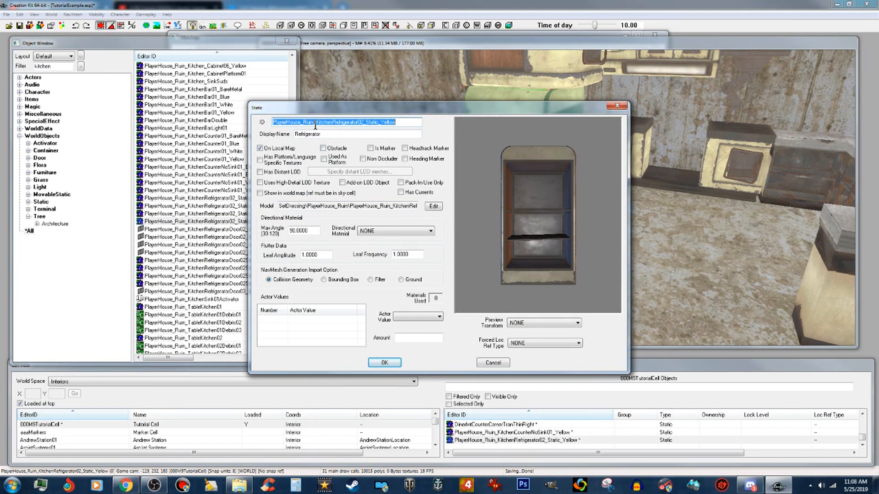
text(000MS_FridgeDoorYellow)
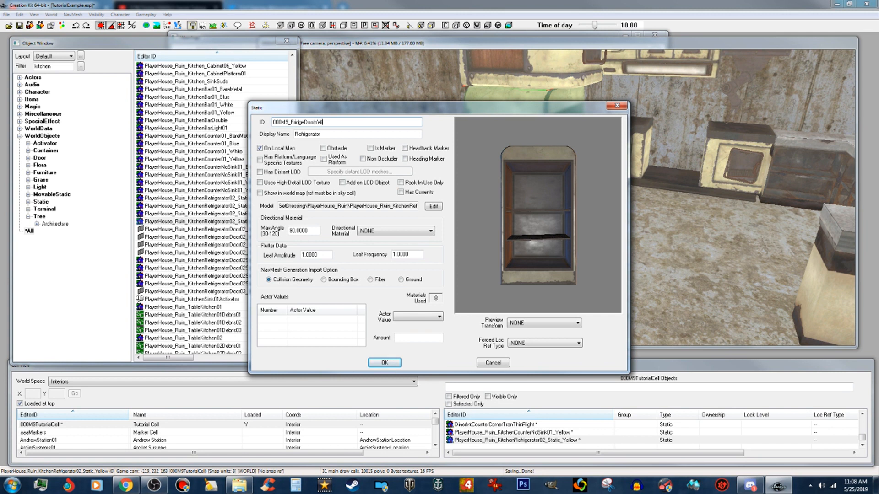
double_click(329, 133)
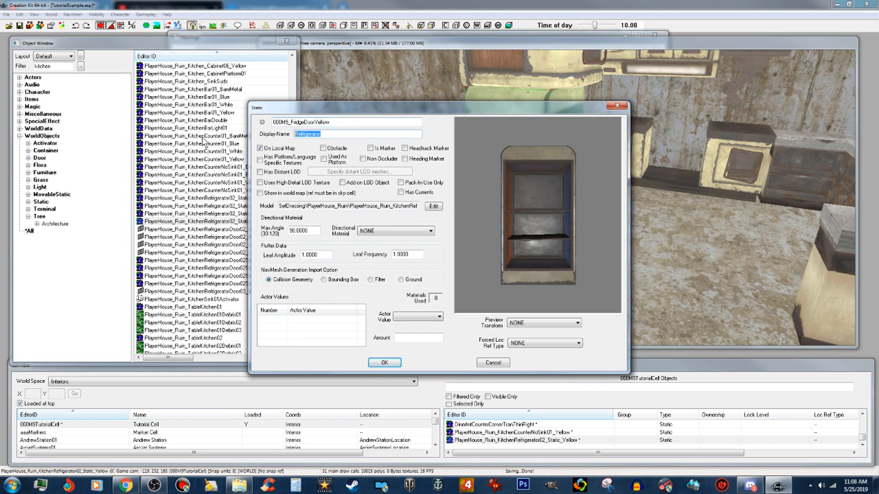
key(BackSpace)
drag(391, 105, 602, 143)
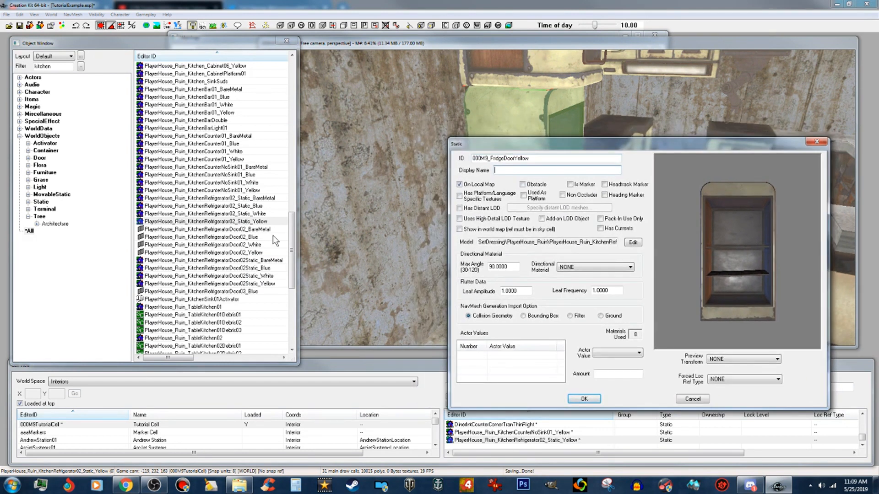
Copy the full model file path from the PlayerHouse_Ruin_KitchenRefrigeratorDoor02_Yellow door object and close it without changing it
double_click(243, 253)
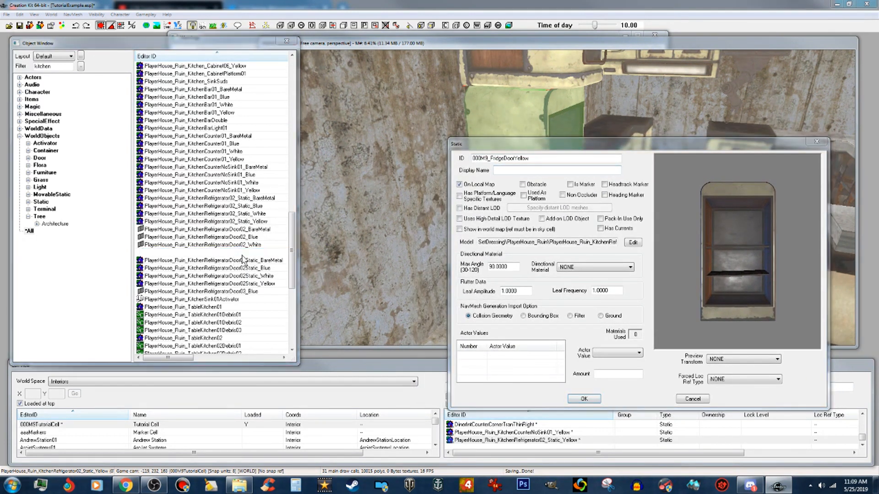
drag(515, 130, 365, 95)
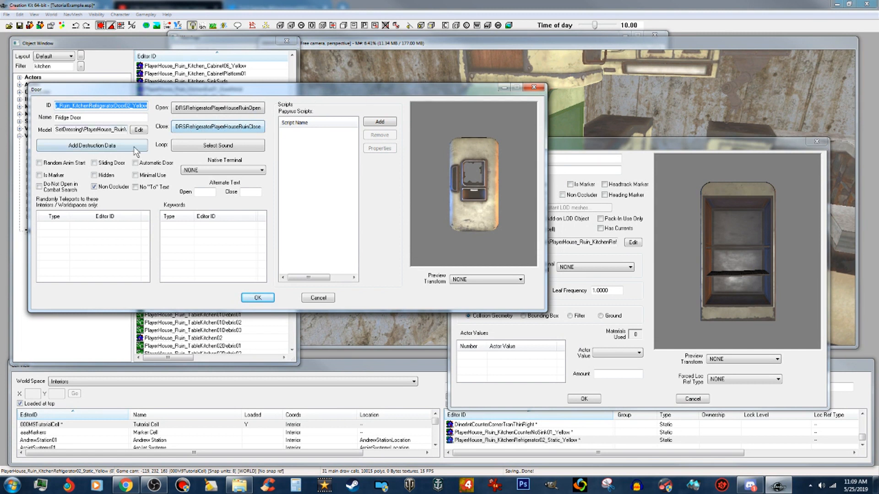
click(140, 130)
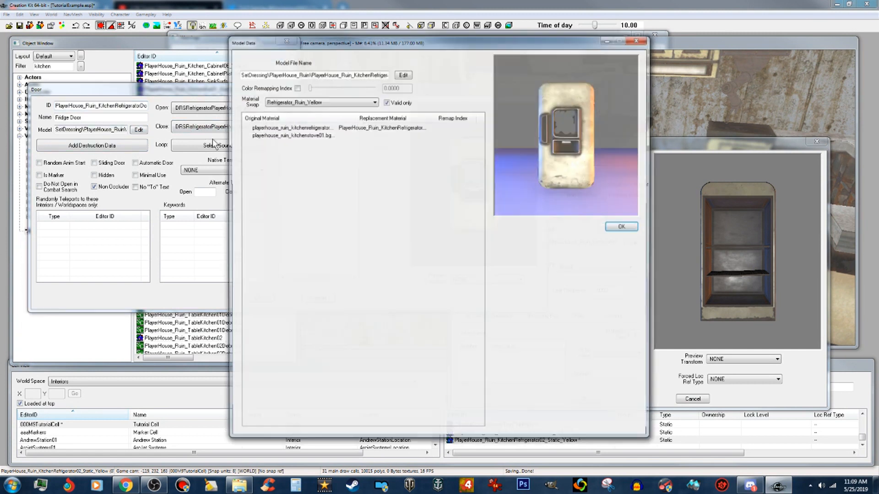
right_click(330, 73)
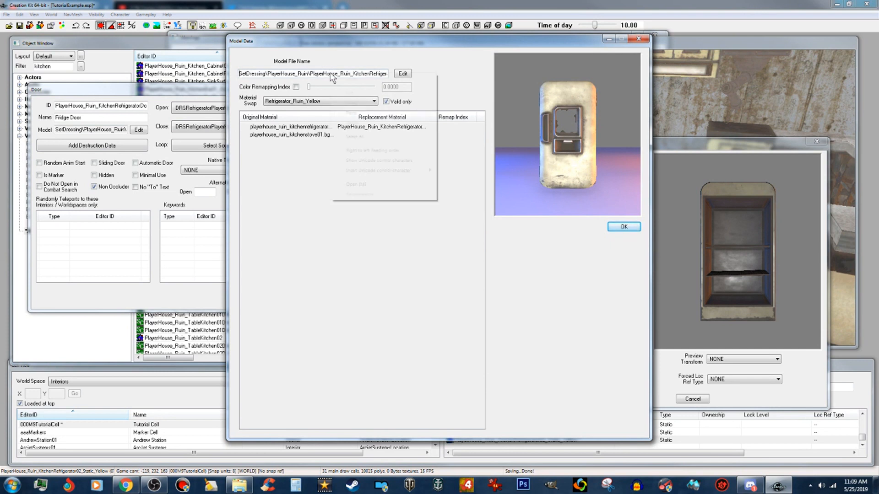
click(353, 137)
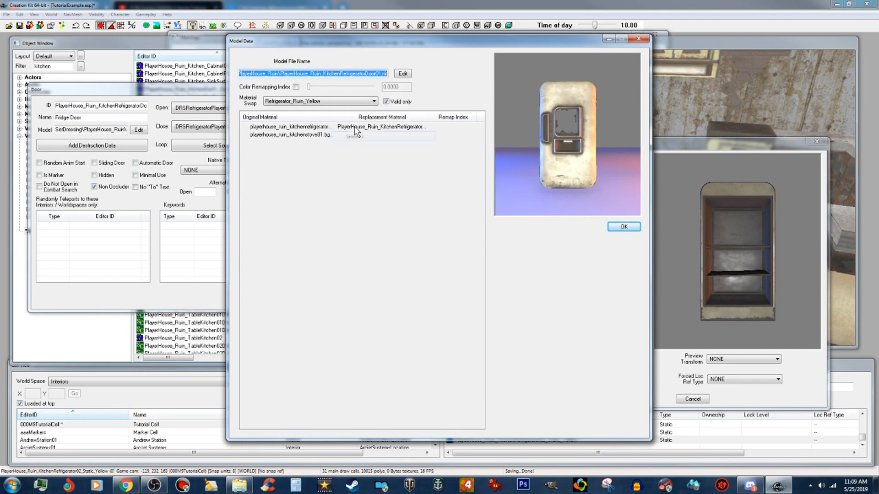
right_click(353, 73)
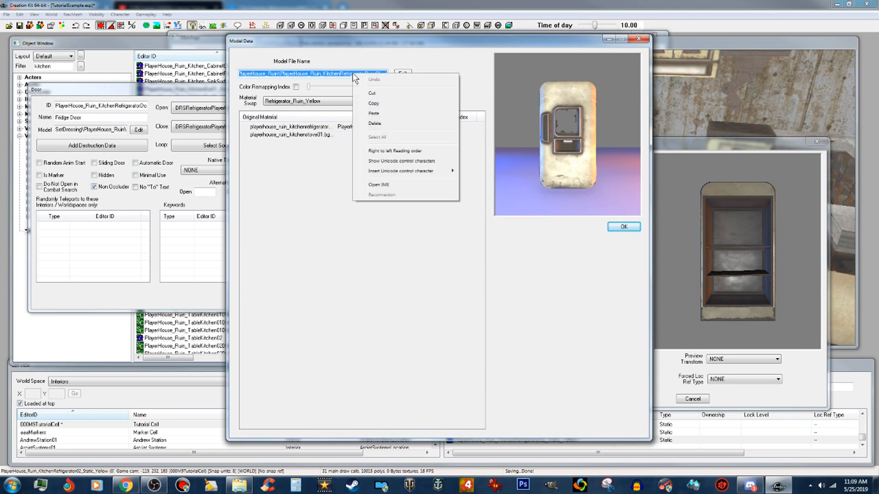
click(379, 111)
click(580, 200)
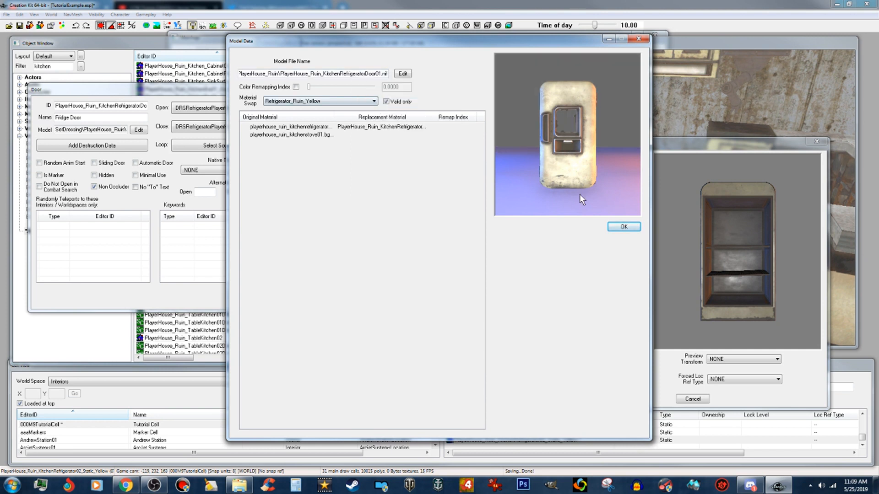
click(623, 226)
click(318, 298)
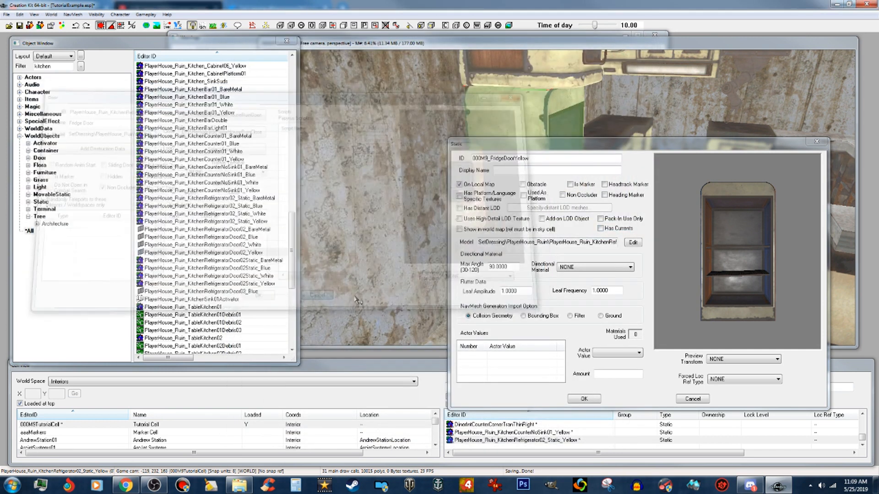
Replace the model of the 000M9_FridgeDoorYellow static with the copied PlayerHouse_Ruin_KitchenRefrigeratorDoor01.nif path
drag(651, 146, 553, 109)
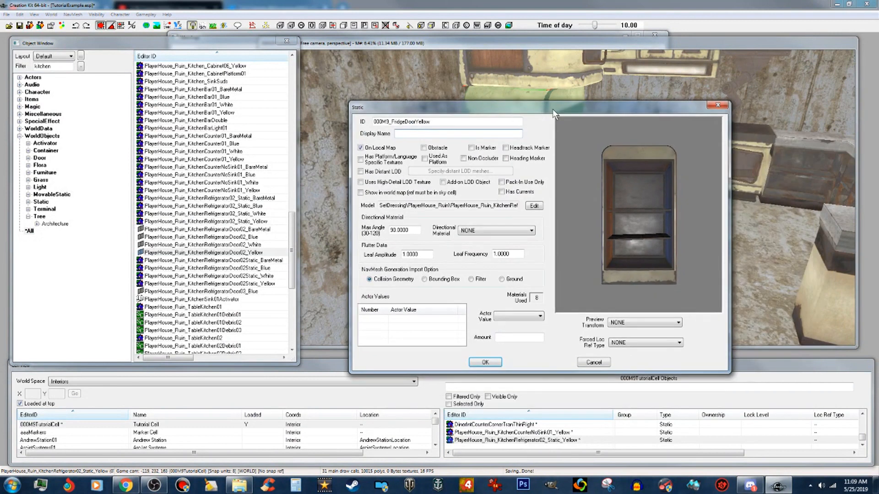
click(541, 206)
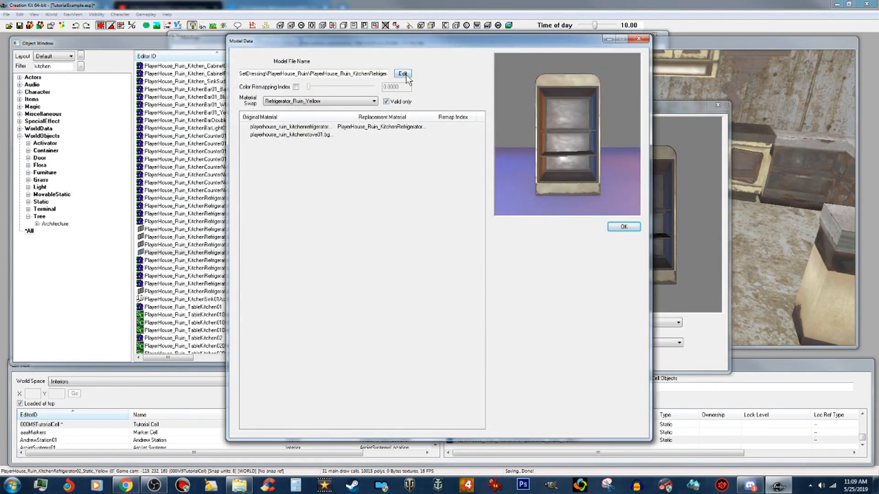
click(405, 75)
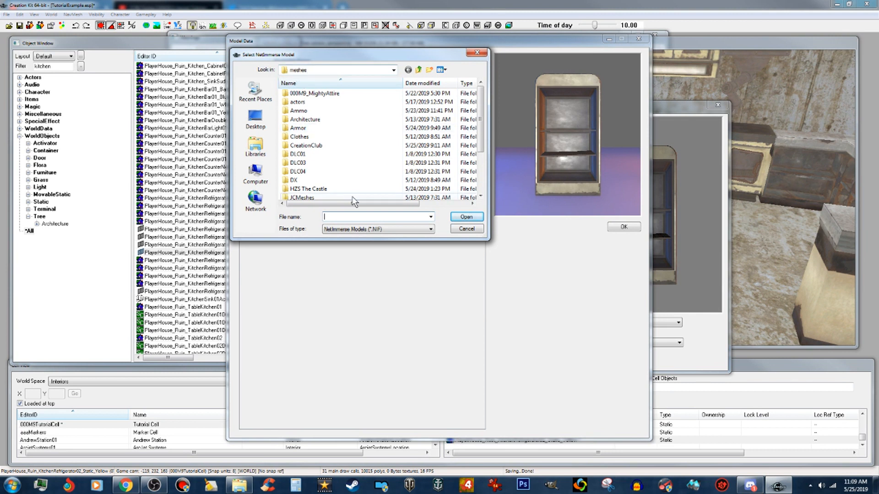
right_click(369, 217)
click(396, 257)
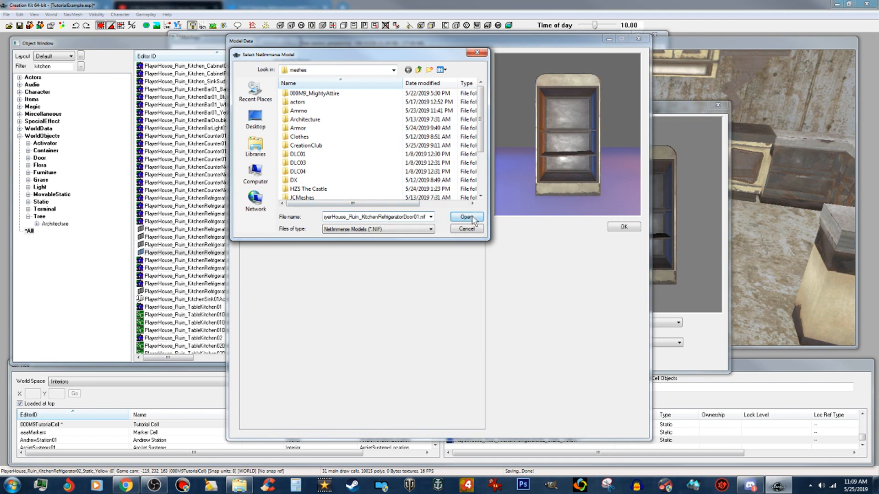
click(466, 217)
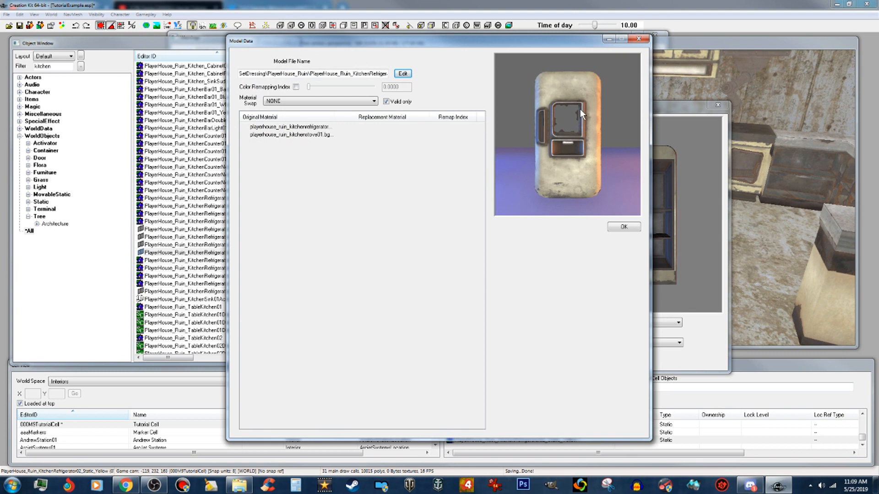
click(624, 227)
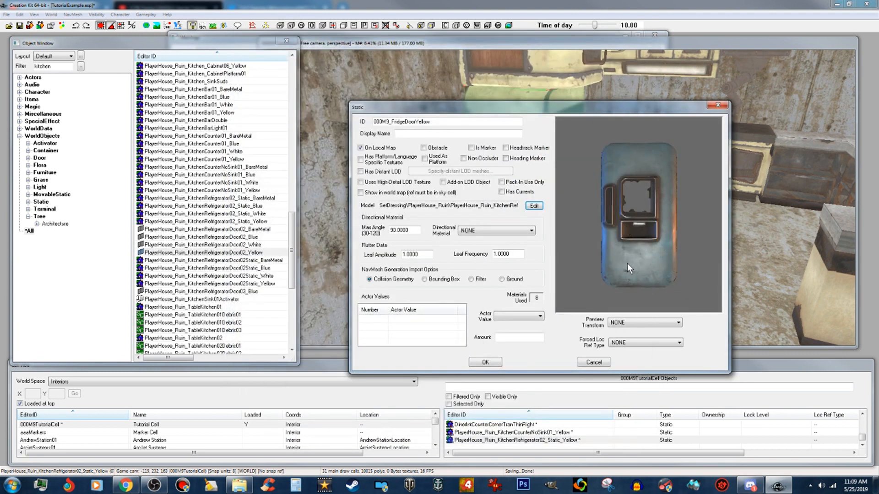
Set the fridge door model's material swap to Refrigerator_Ruin_Yellow and save the static as a new form
click(535, 207)
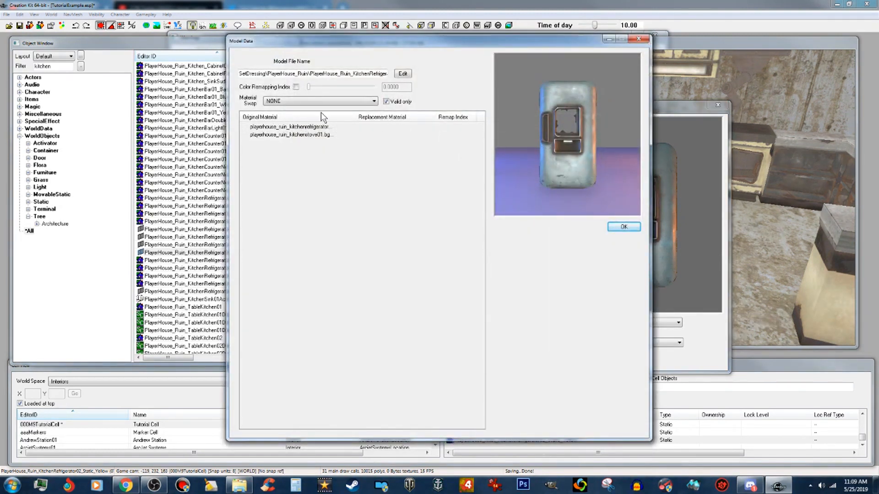
click(349, 103)
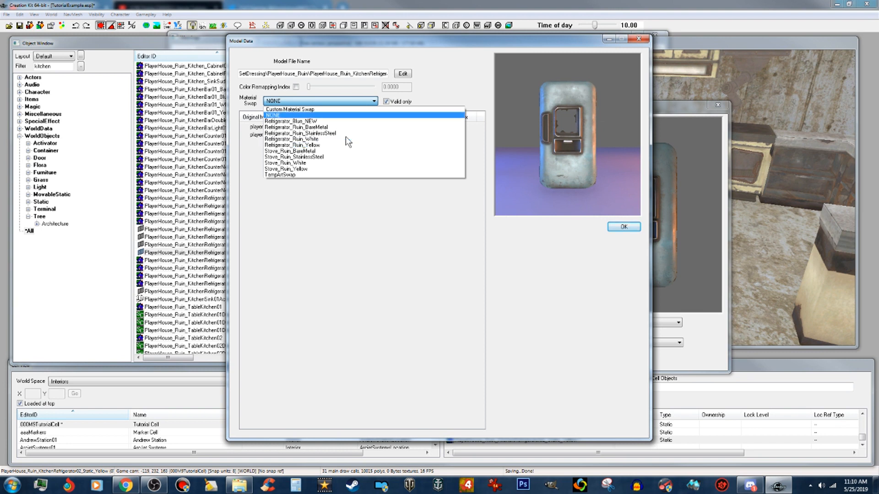
click(347, 101)
click(348, 102)
click(329, 146)
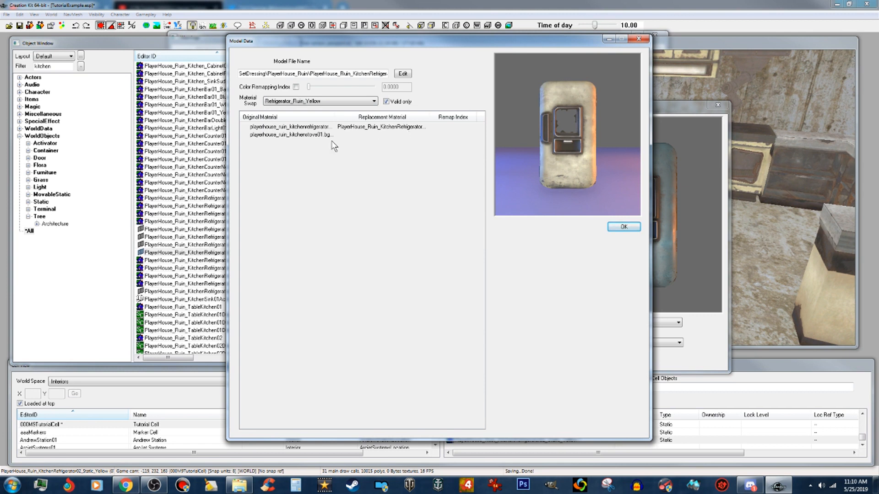
click(624, 226)
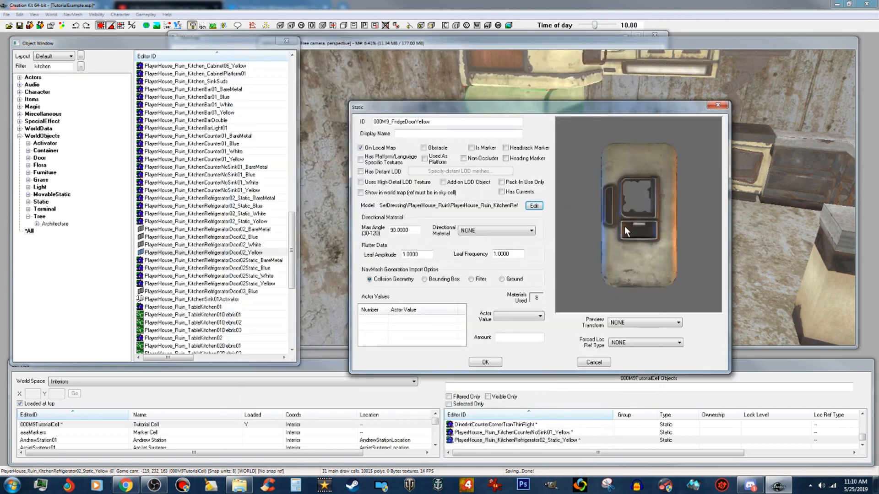
click(492, 364)
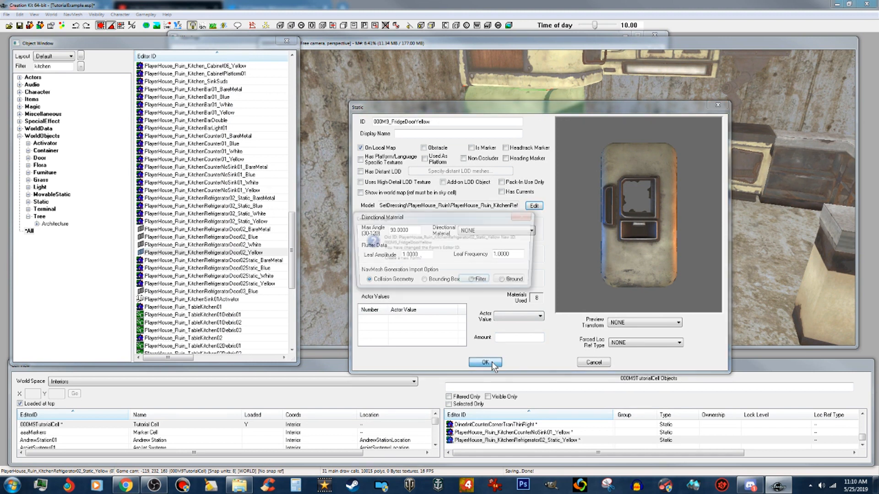
click(476, 281)
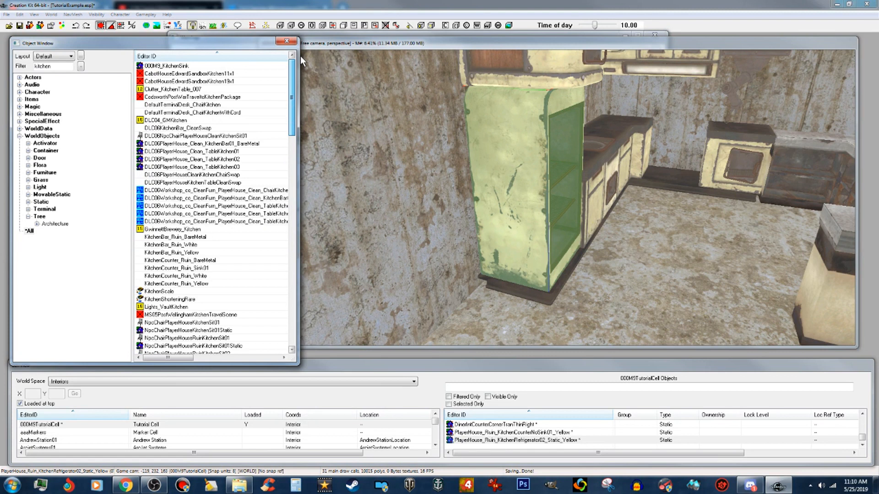
Filter the objects by 000 and place 000M9_FridgeDoorYellow in the cell near the refrigerator
scroll(301, 60, down, 3)
scroll(298, 62, up, 3)
double_click(56, 66)
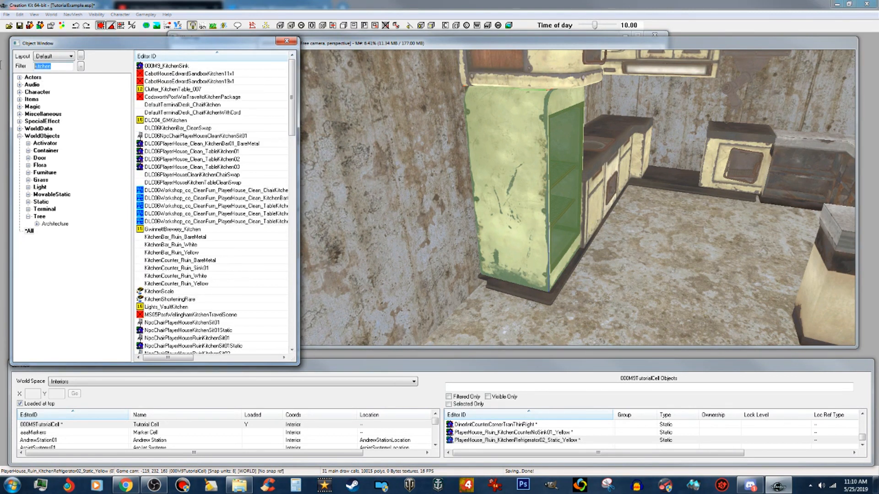
text(000)
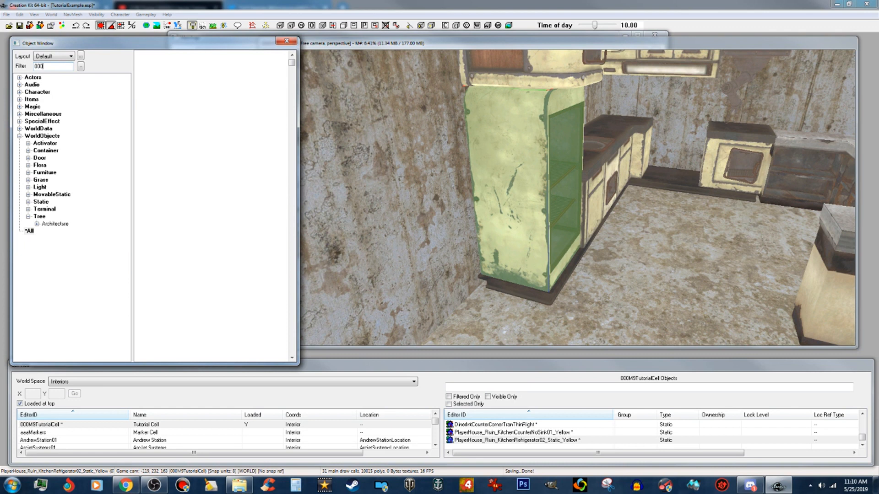
click(191, 75)
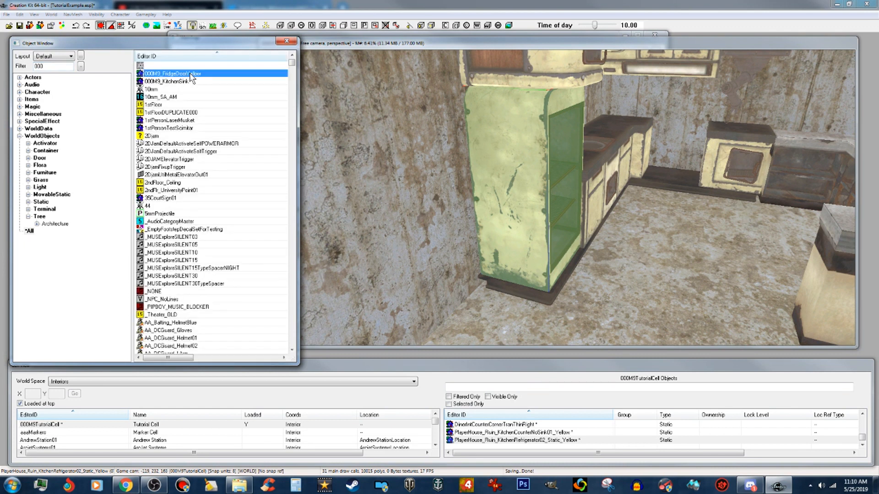
drag(191, 78, 555, 245)
Move the yellow fridge door over the refrigerator's open front and rotate it to line up with the body
drag(612, 181, 579, 197)
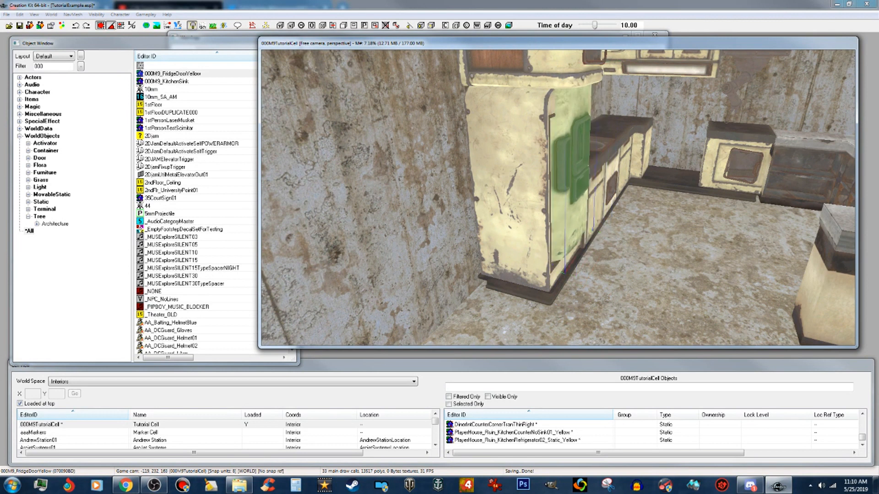
scroll(576, 167, up, 3)
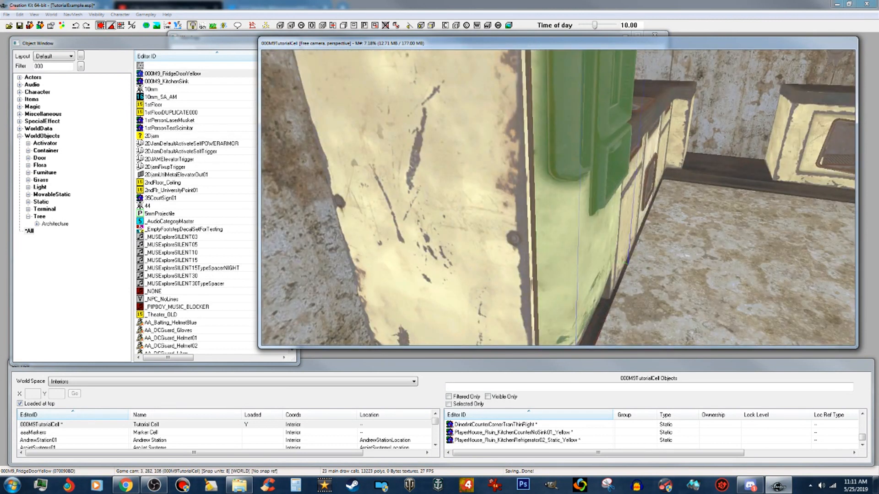
drag(595, 183, 627, 184)
scroll(612, 199, down, 2)
shift+middle_drag(612, 200, 578, 207)
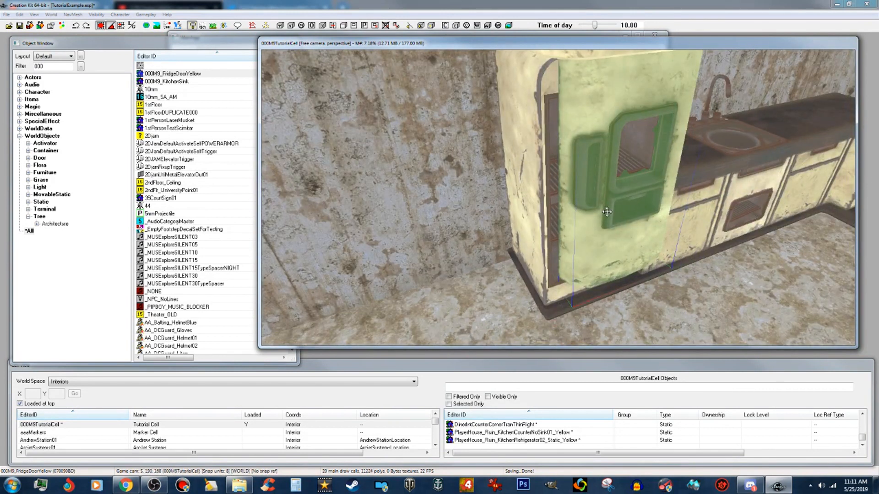
right_drag(607, 212, 606, 212)
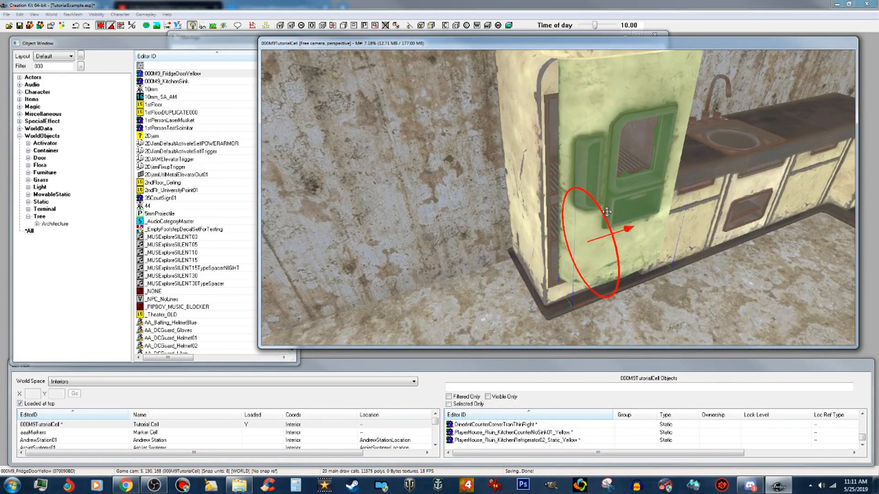
mouse_move(607, 212)
shift+middle_down()
mouse_move(641, 207)
mouse_move(595, 194)
mouse_move(602, 198)
shift+middle_up()
scroll(596, 196, down, 3)
shift+middle_drag(601, 228, 596, 229)
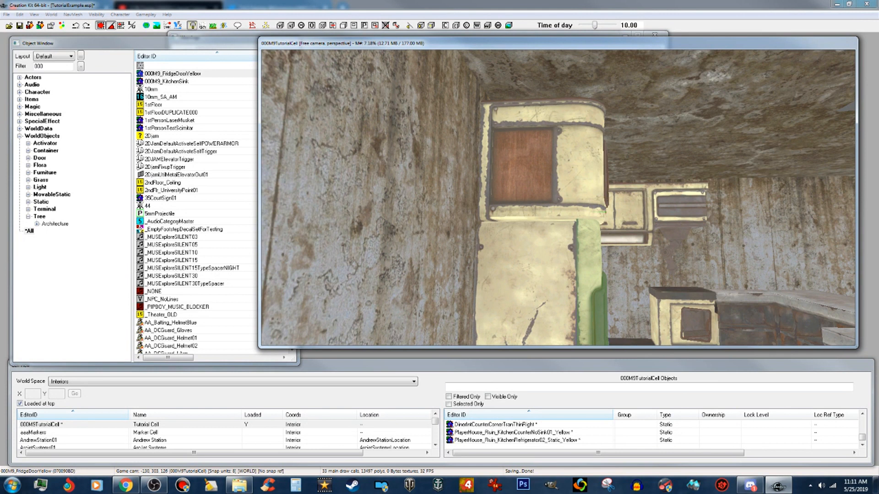
Align the fridge door's height with the refrigerator's top edge, turning off grid snapping for the fine adjustment
scroll(595, 238, up, 5)
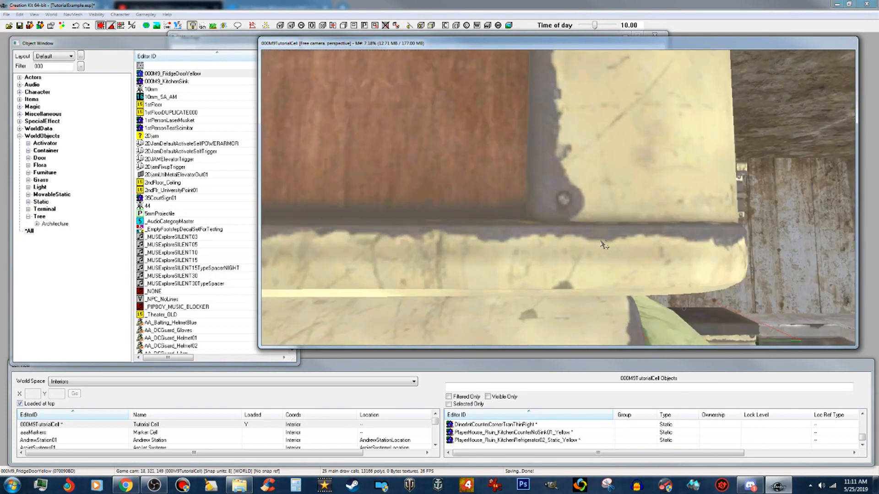
mouse_move(601, 242)
middle_down()
mouse_move(541, 215)
mouse_move(598, 240)
middle_up()
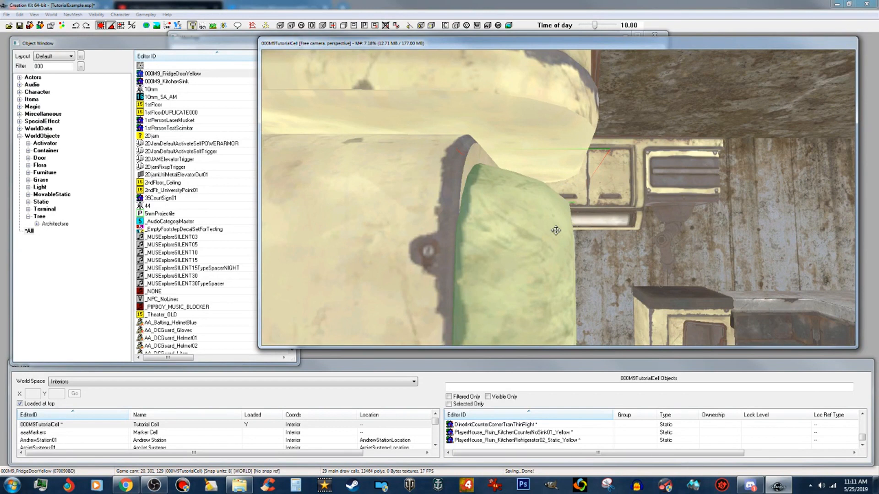
drag(518, 234, 517, 176)
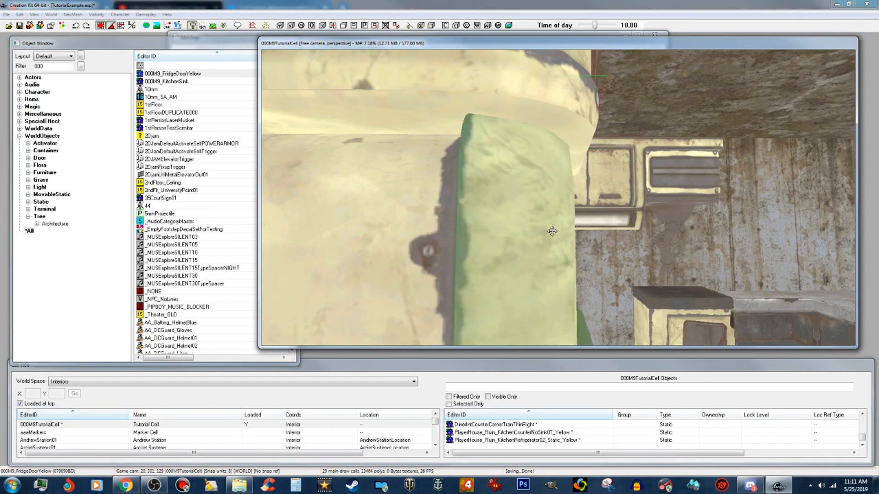
click(101, 26)
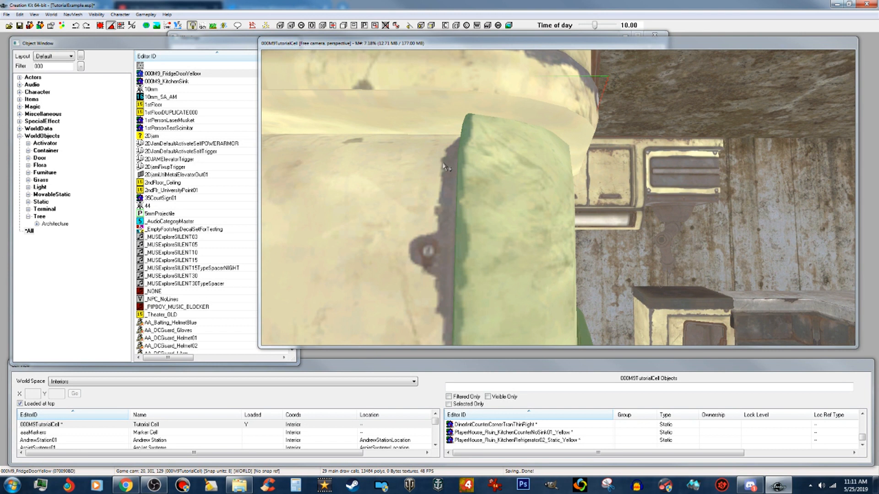
drag(501, 168, 501, 199)
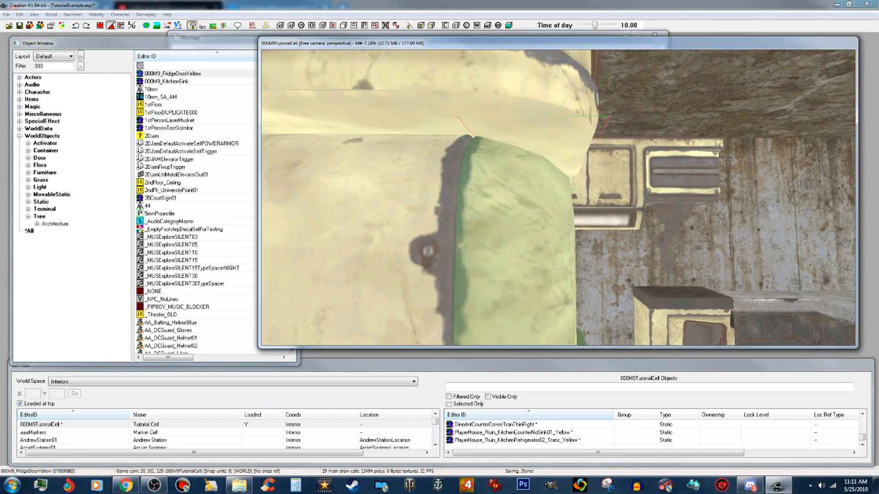
Inspect the fit of the fridge door up close and view the whole kitchen corner from a distance
scroll(506, 176, up, 1)
scroll(508, 179, down, 5)
shift+middle_drag(508, 178, 509, 199)
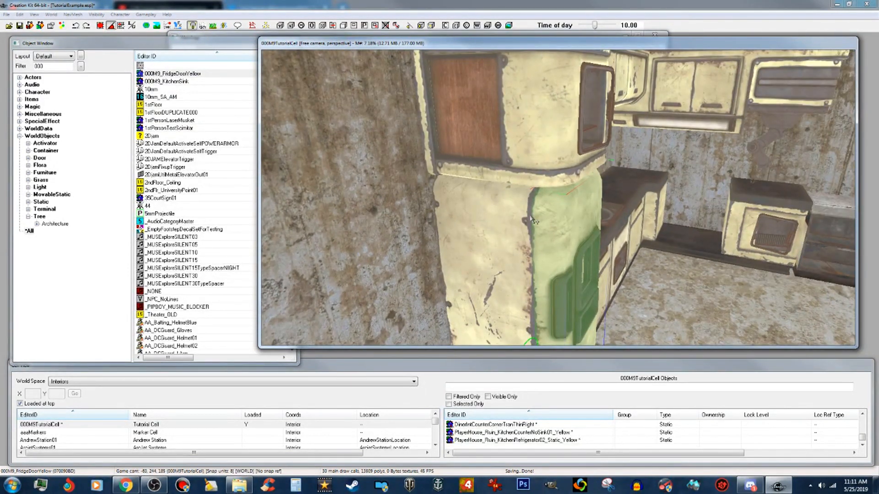
scroll(531, 221, down, 5)
scroll(531, 221, up, 5)
scroll(572, 224, up, 3)
shift+middle_drag(573, 225, 518, 218)
scroll(530, 223, down, 7)
scroll(529, 223, down, 3)
scroll(517, 219, down, 6)
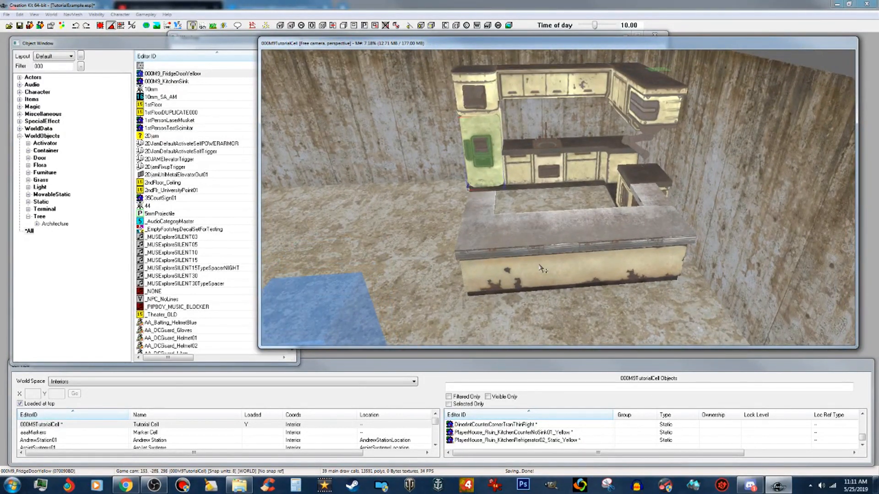
Select the left piece of the front diner counter and filter the object list by counter
click(534, 237)
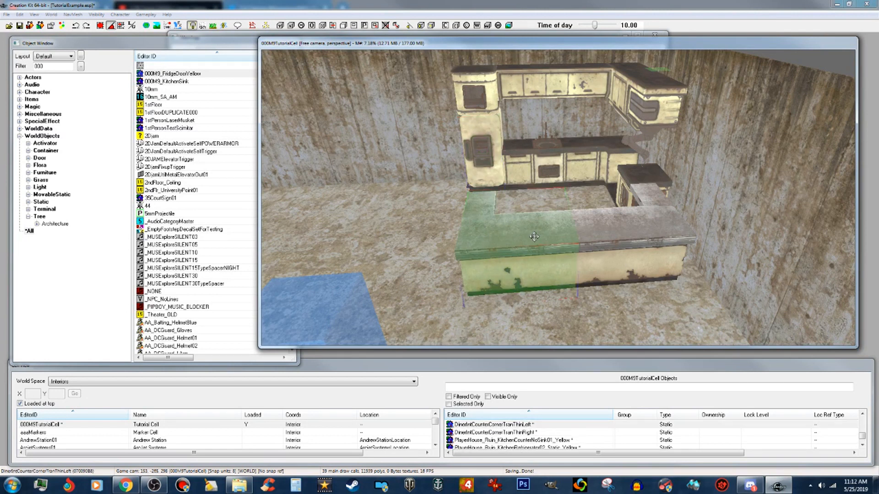
click(52, 67)
drag(52, 67, 3, 75)
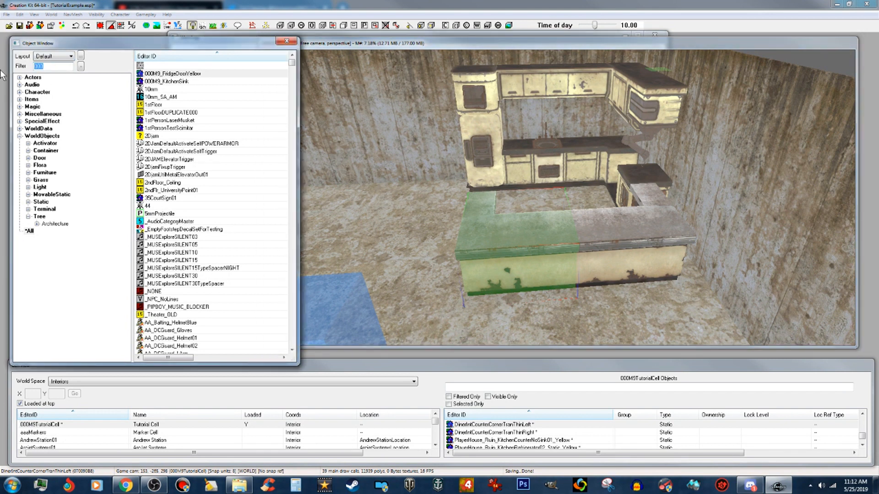
text(counter)
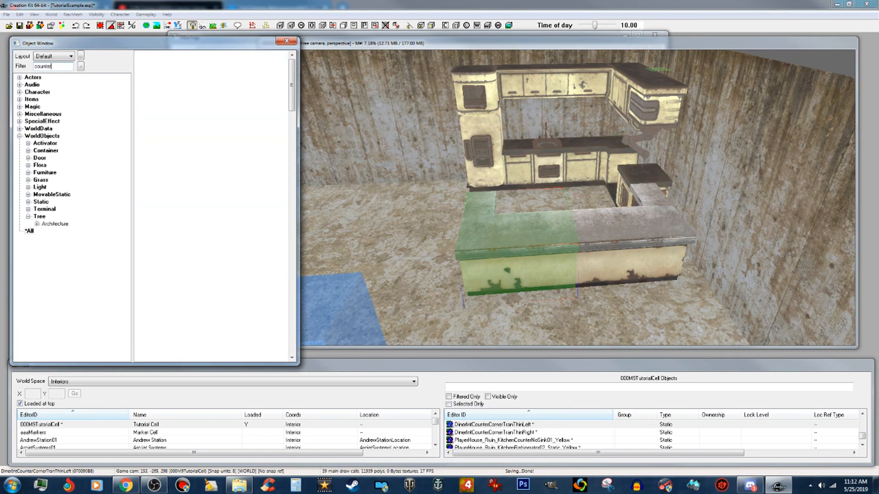
Browse the counter objects, preview the DLC03_CounterMid01 model and close the preview
click(189, 292)
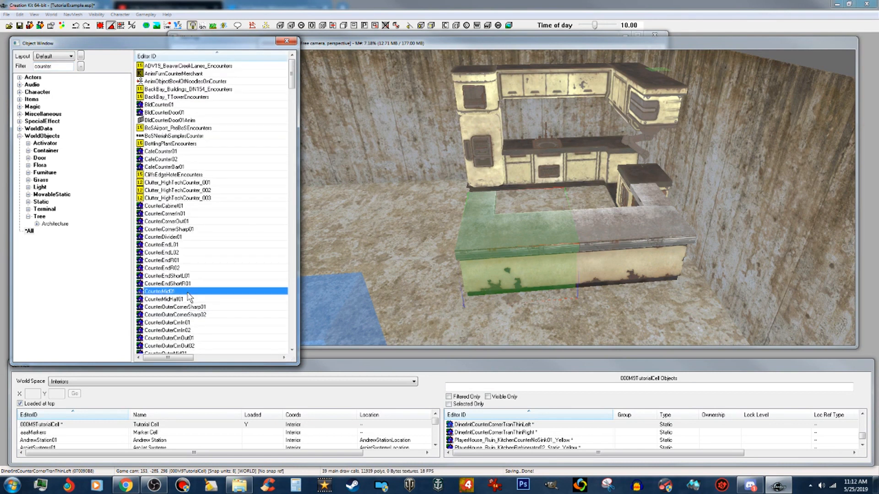
scroll(202, 302, down, 8)
scroll(217, 310, down, 8)
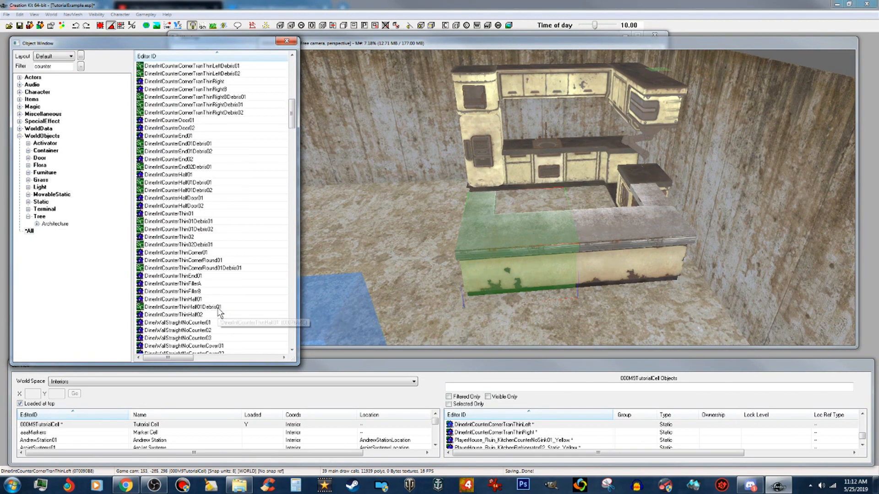
scroll(210, 301, down, 5)
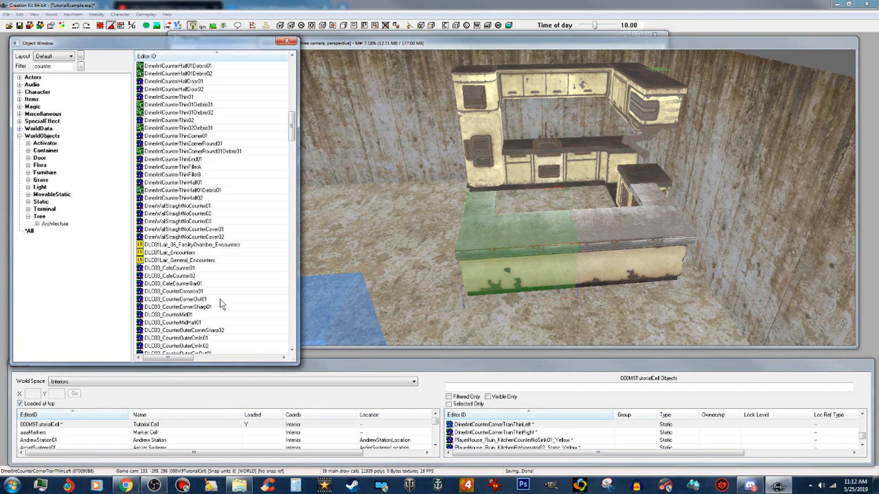
scroll(221, 303, down, 1)
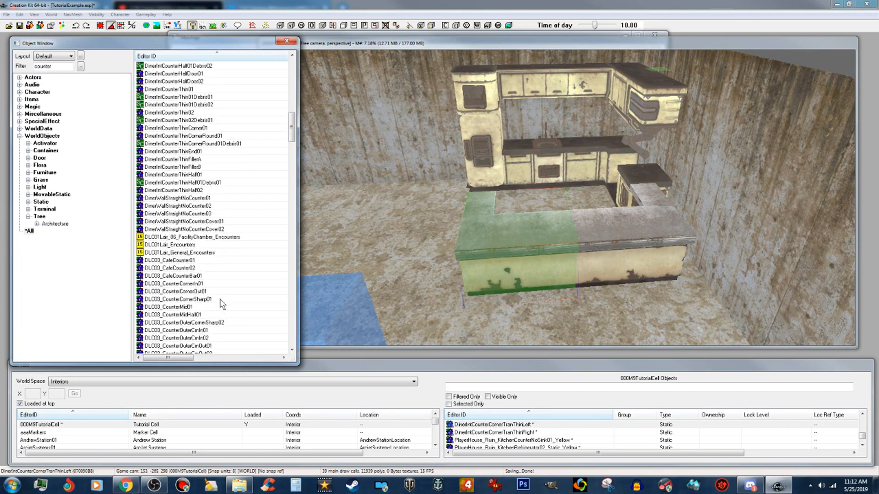
click(182, 308)
right_click(182, 308)
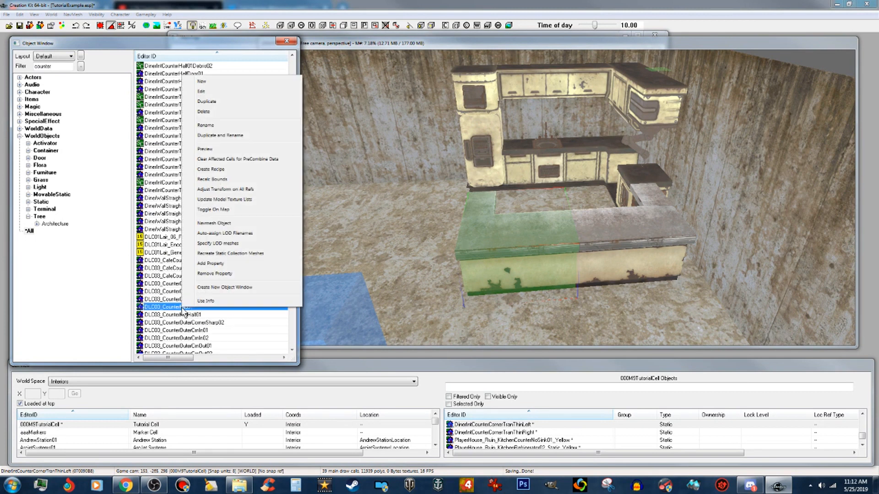
click(205, 149)
drag(510, 205, 544, 216)
click(620, 50)
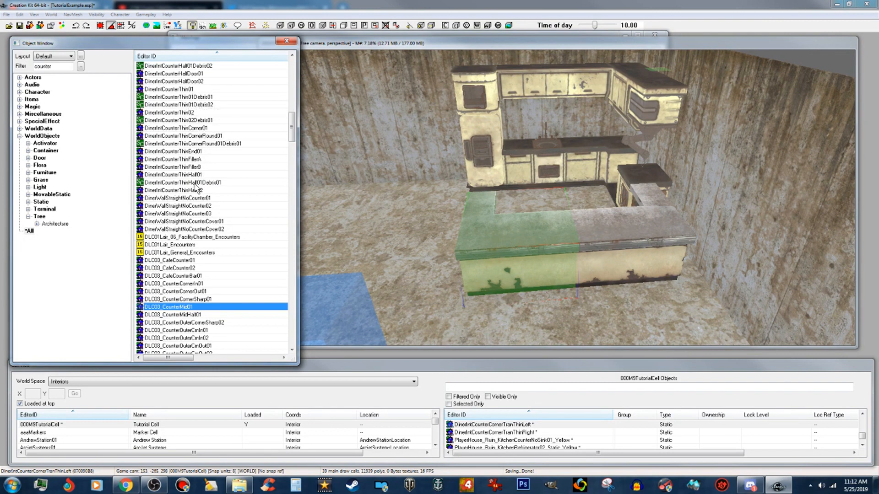
Look through the DLC03 and diner counter pieces, then preview the DLC03_CafeCounter01 model and close the preview
scroll(196, 195, down, 7)
scroll(196, 202, down, 5)
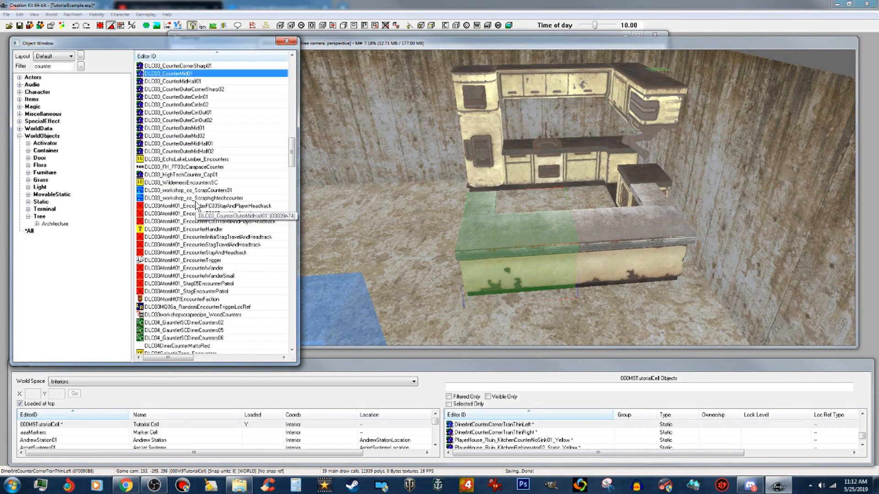
drag(292, 161, 293, 135)
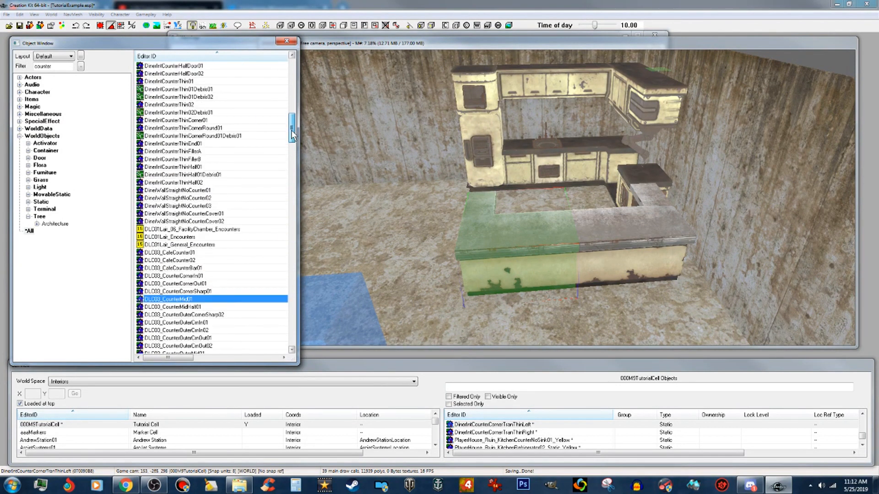
click(184, 75)
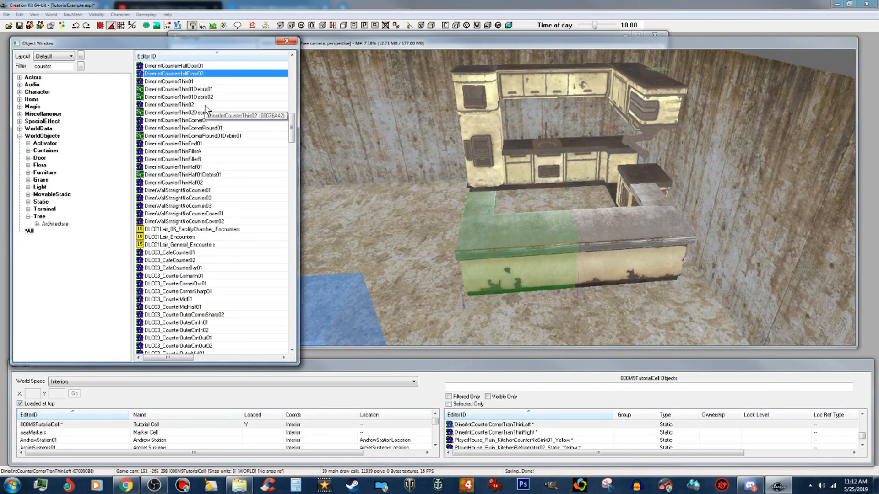
scroll(206, 109, up, 1)
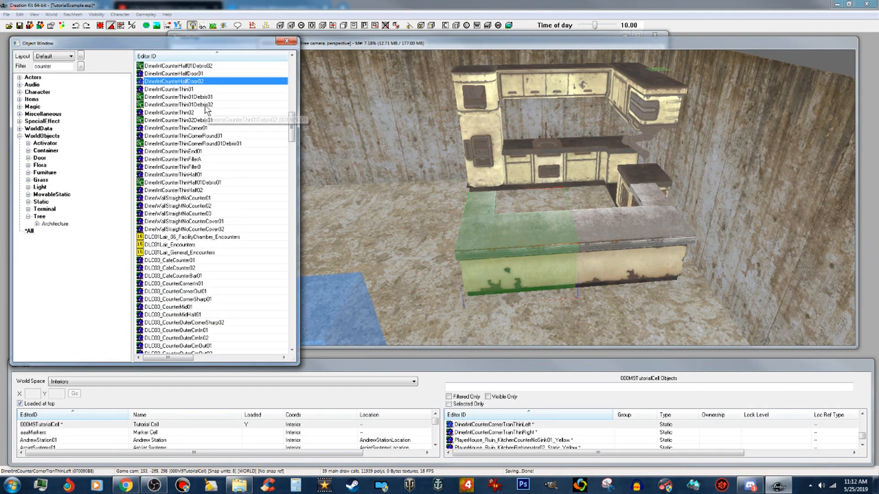
click(179, 310)
scroll(198, 304, up, 1)
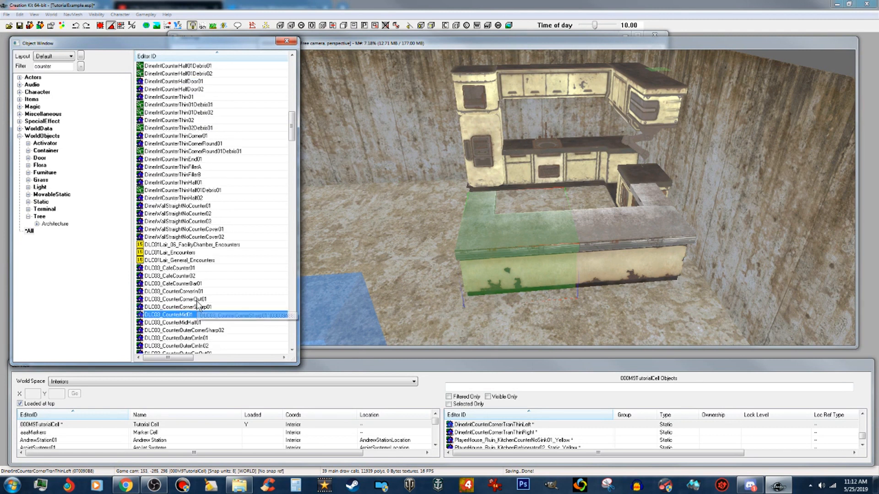
click(190, 269)
right_click(189, 270)
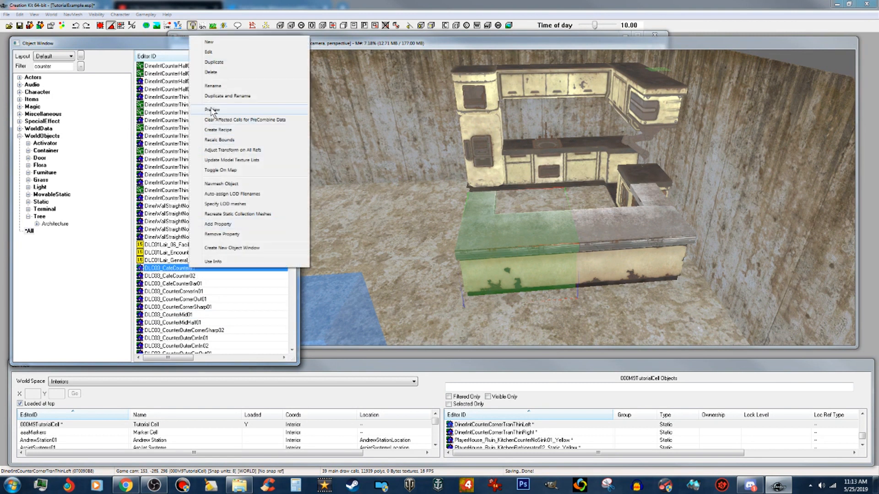
click(210, 112)
drag(385, 162, 421, 187)
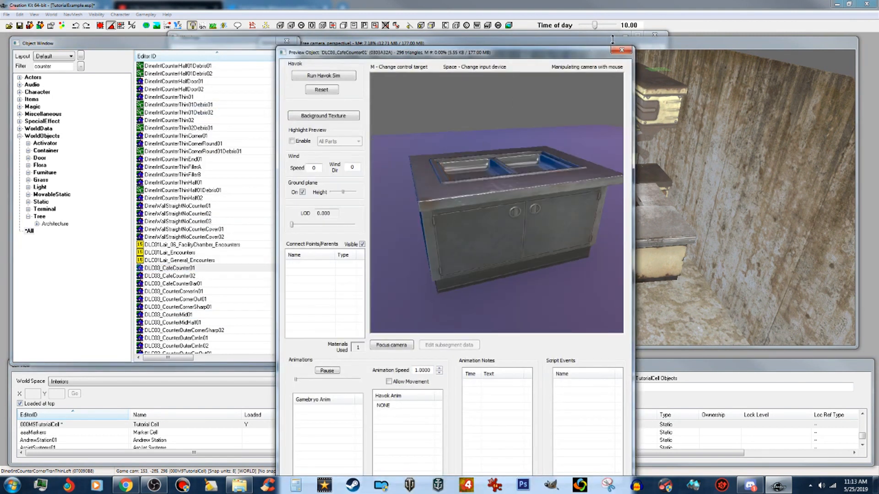
click(622, 50)
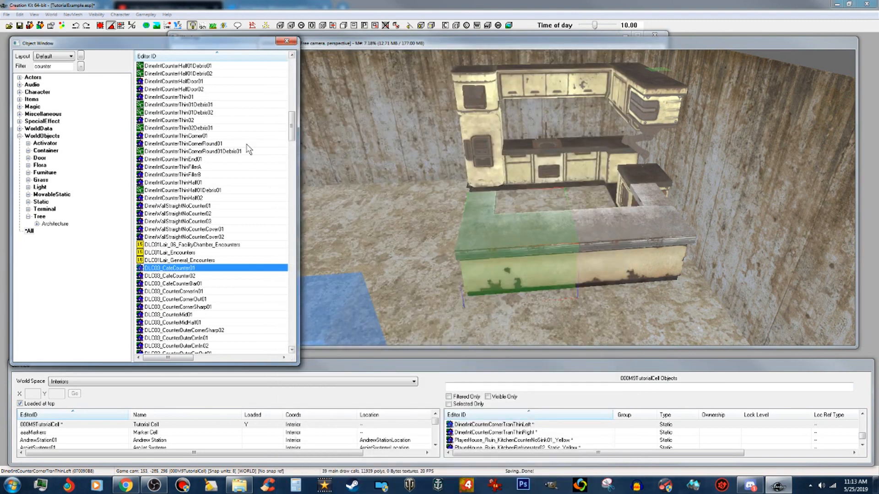
Find CounterOuterMid01 among the counter objects, preview its model from another angle and close the preview
scroll(249, 151, up, 2)
scroll(247, 151, up, 3)
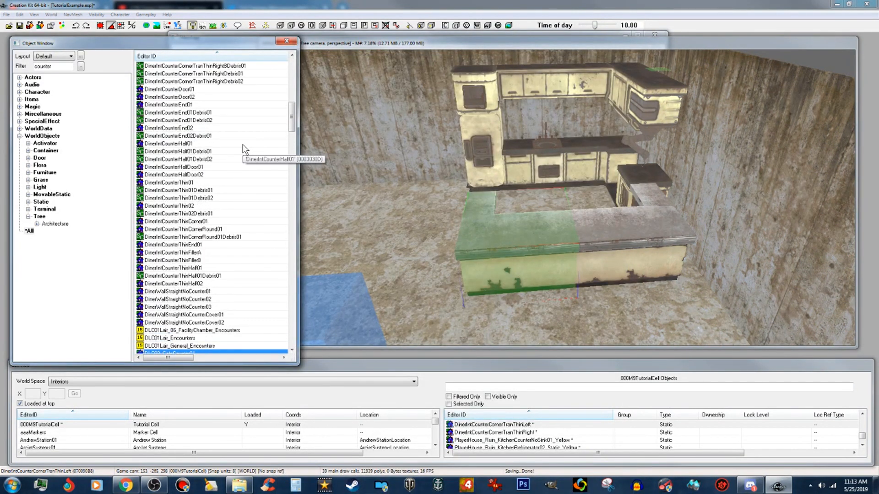
scroll(246, 150, up, 5)
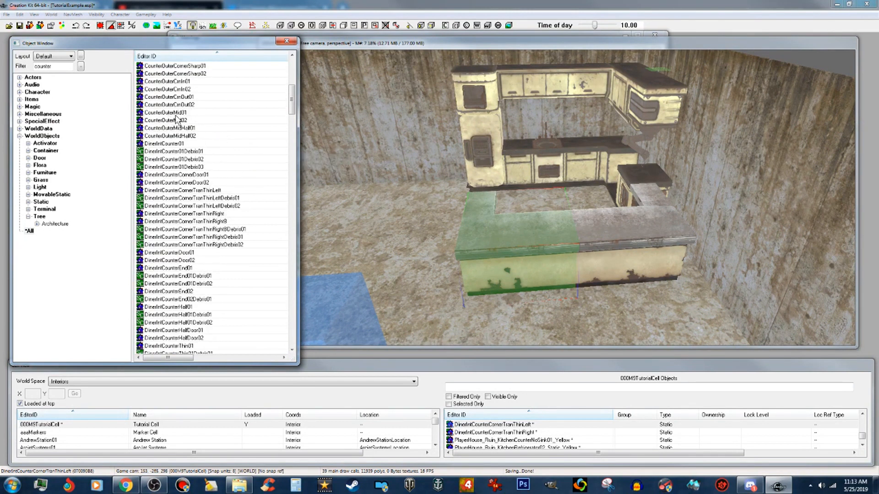
click(177, 114)
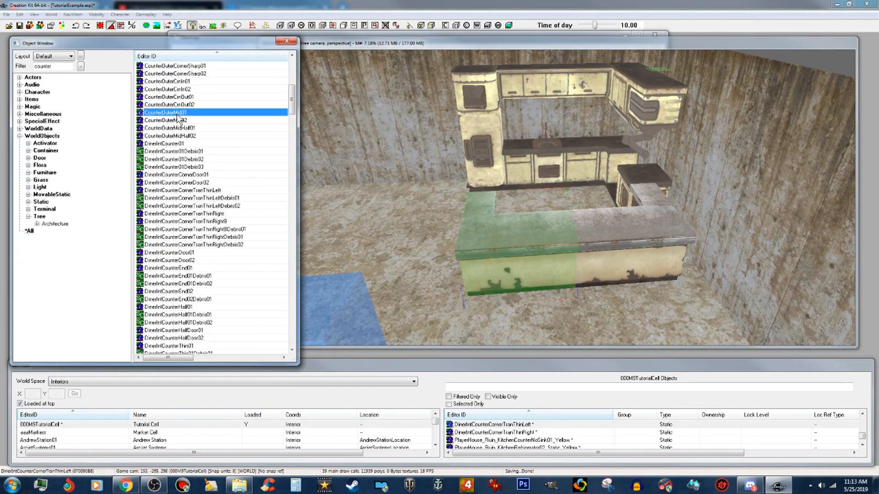
right_click(177, 114)
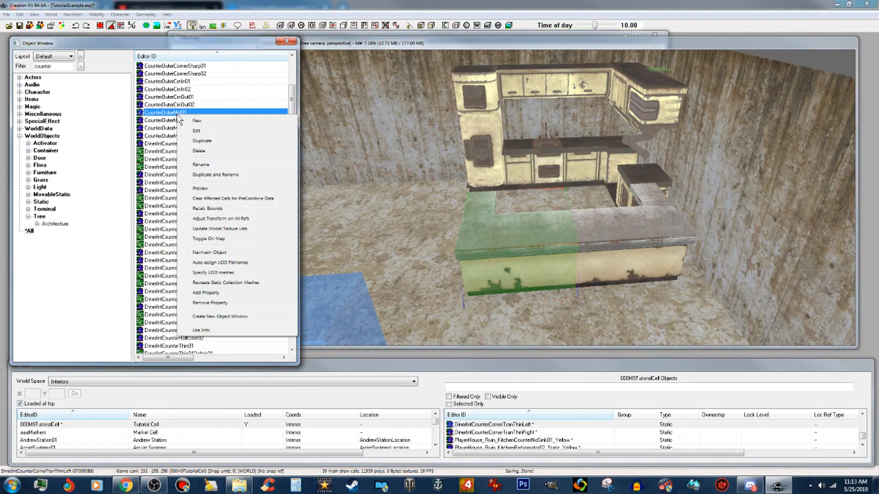
click(202, 188)
drag(376, 155, 499, 136)
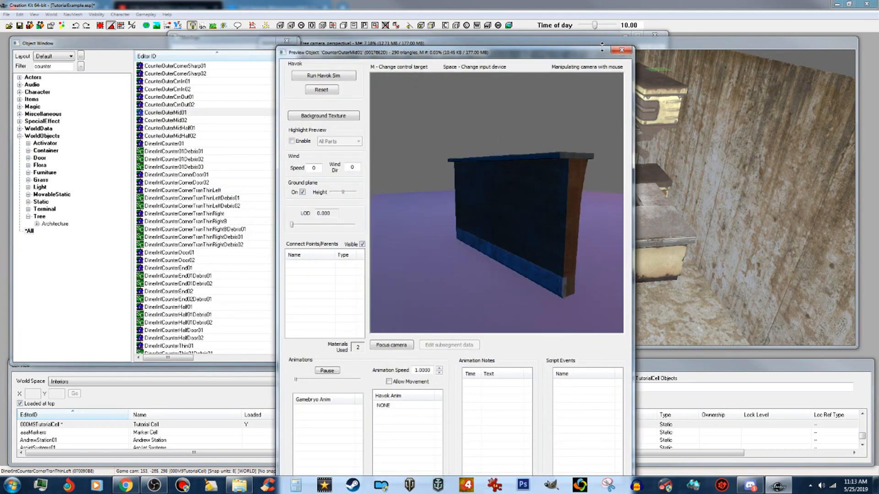
click(622, 50)
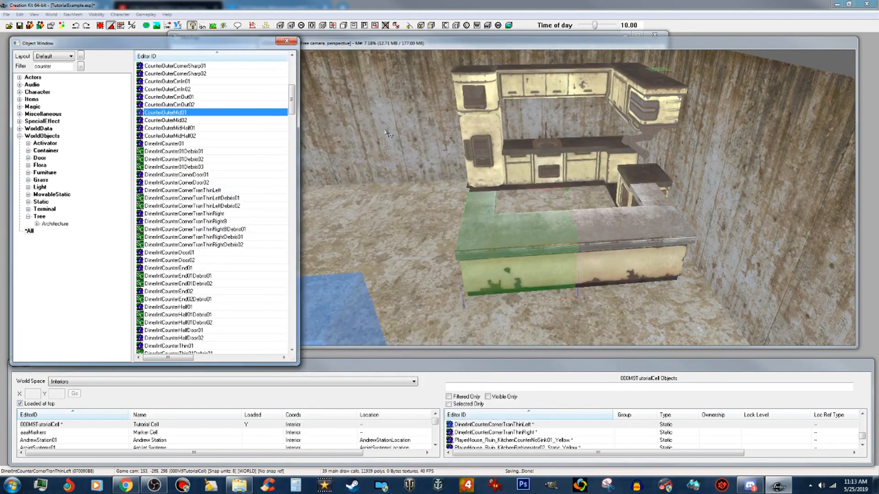
Look through the diner counter objects, preview the DinerIntCounterEnd01 model and close the preview
click(201, 175)
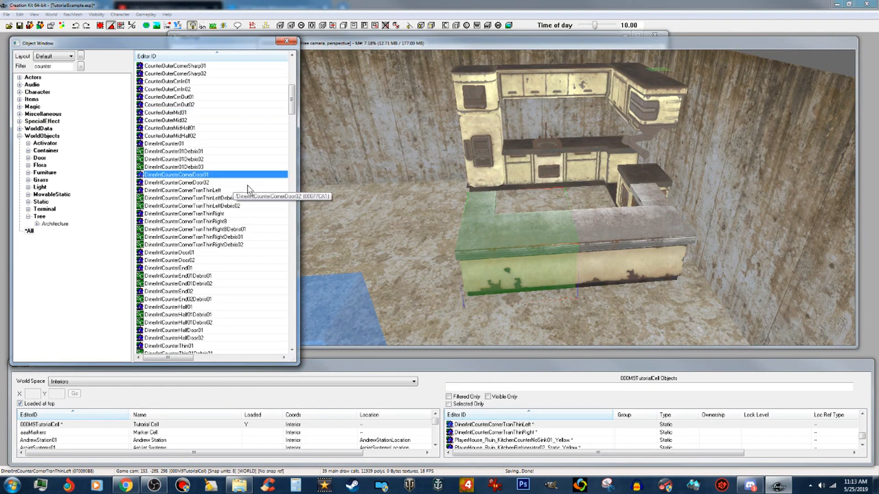
click(194, 252)
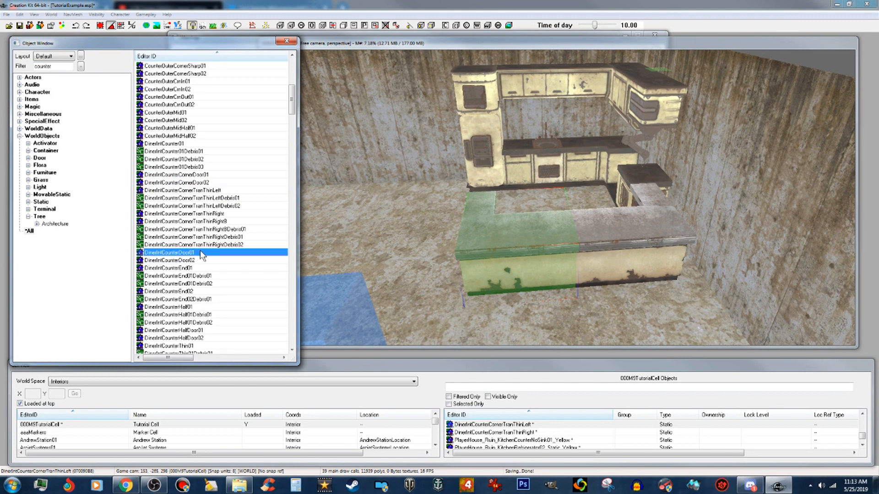
scroll(206, 252, down, 1)
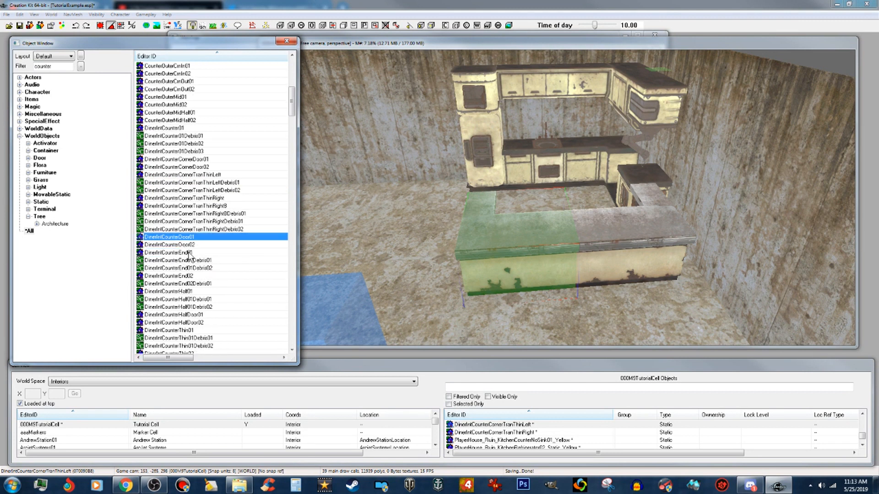
right_click(189, 253)
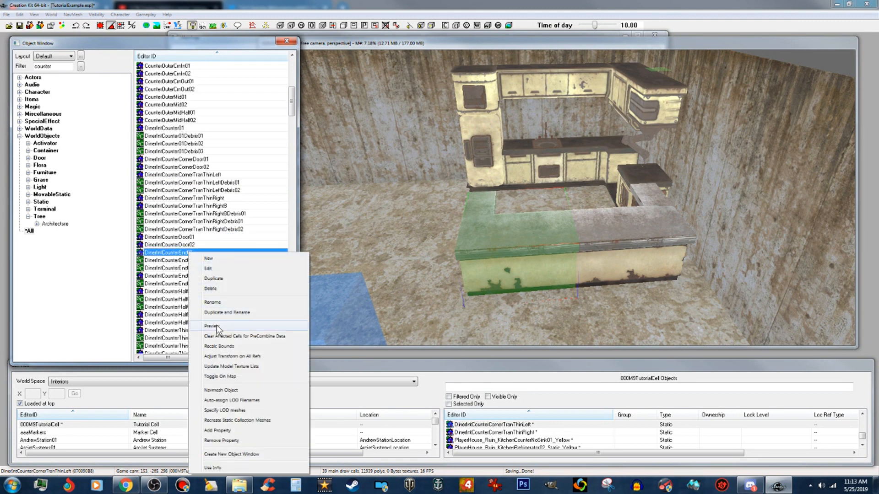
click(215, 326)
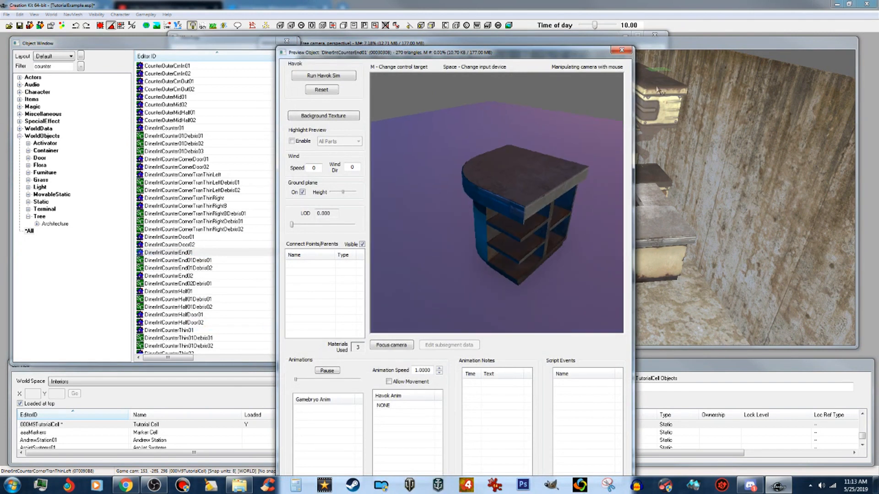
click(622, 50)
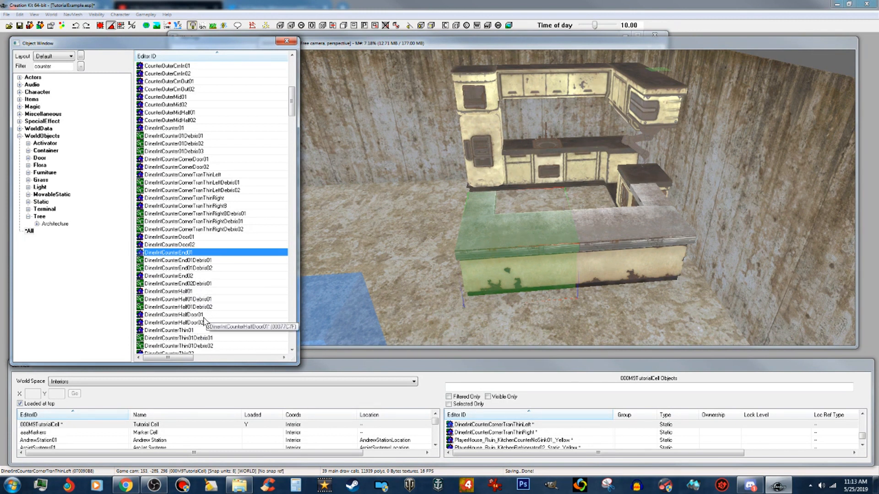
Preview the DinerIntCounterThin01 model, view it from another angle and close the preview
click(188, 331)
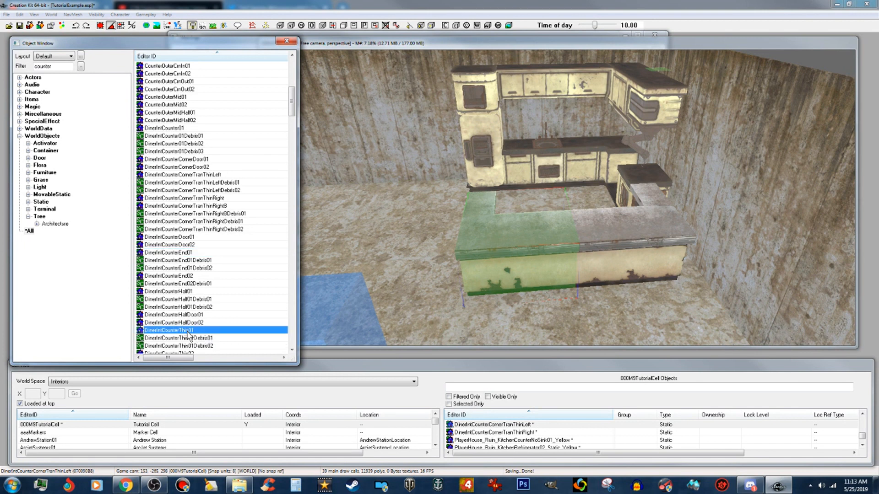
right_click(187, 333)
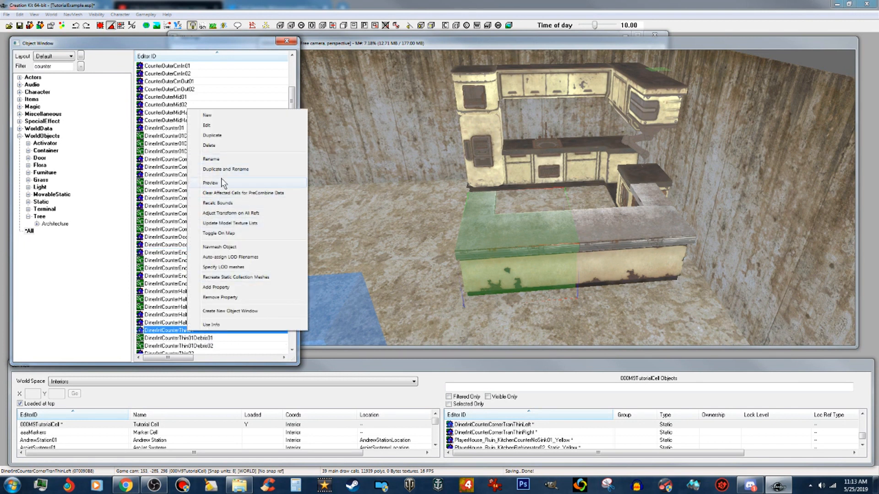
click(211, 183)
drag(429, 166, 391, 210)
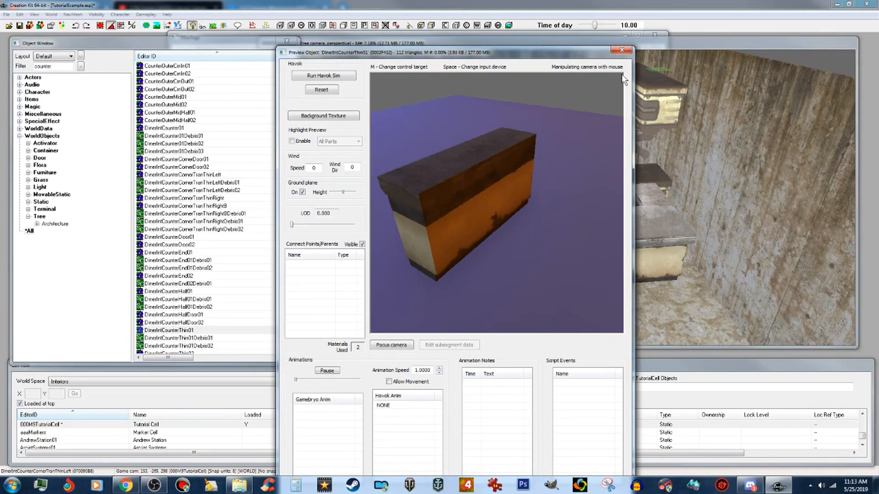
click(618, 53)
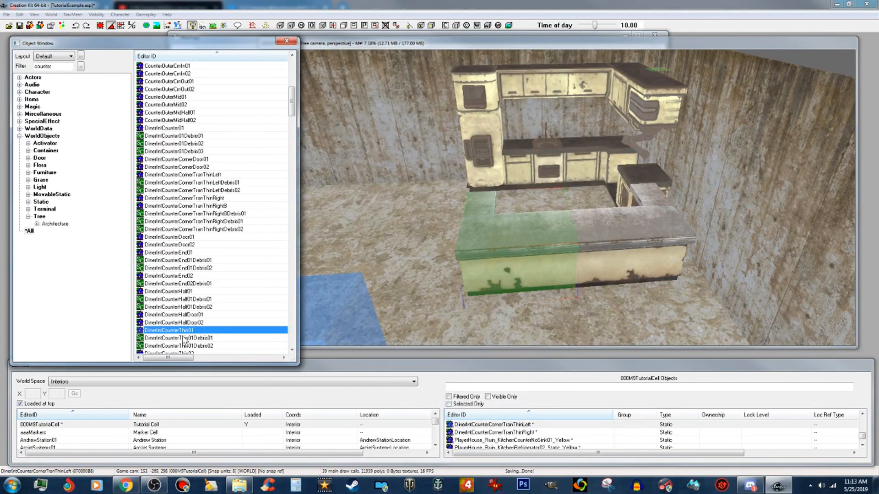
Place DinerIntCounterThin01 in the cell and rotate it parallel to the front counter, then deselect it
drag(186, 336, 643, 320)
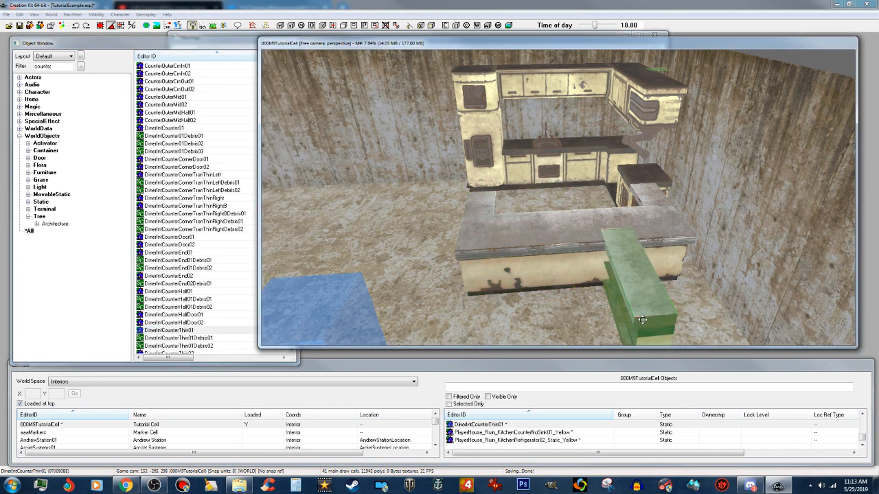
right_drag(655, 300, 656, 306)
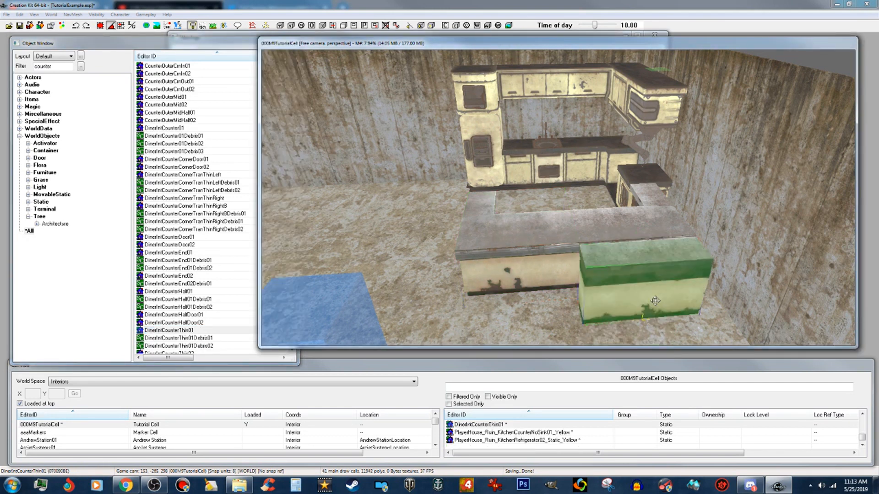
shift+middle_drag(620, 278, 623, 300)
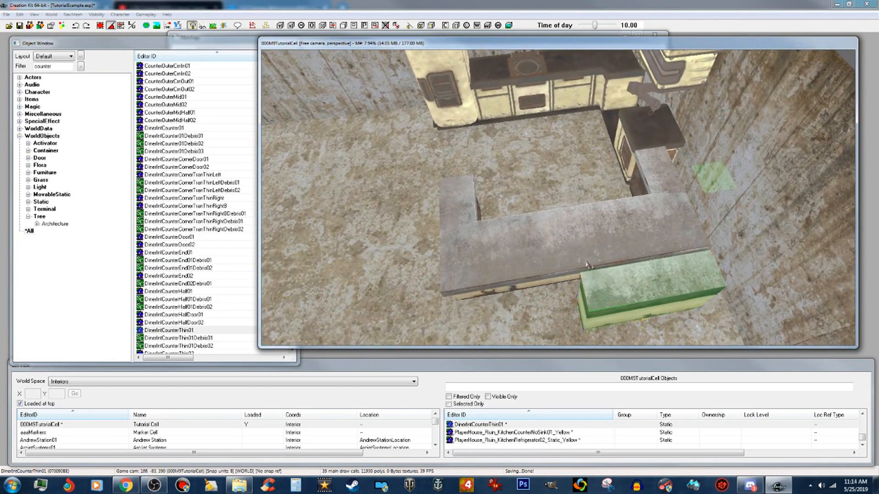
key(d)
click(533, 250)
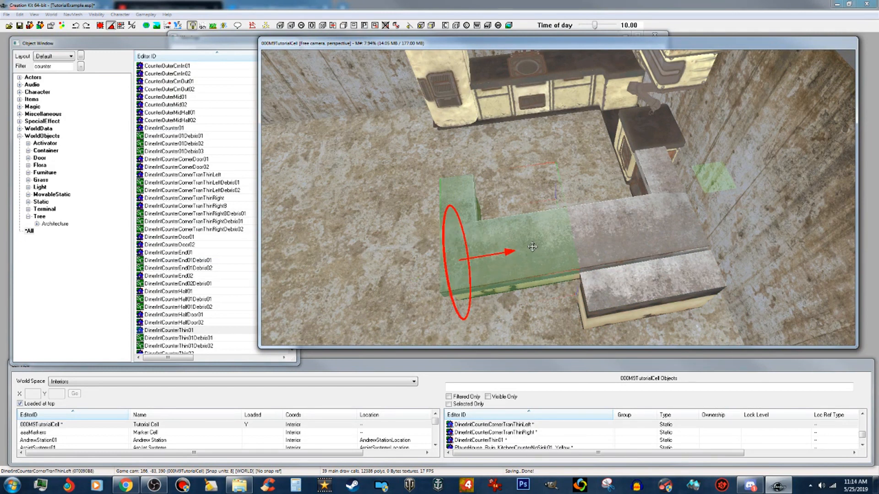
drag(533, 251, 370, 282)
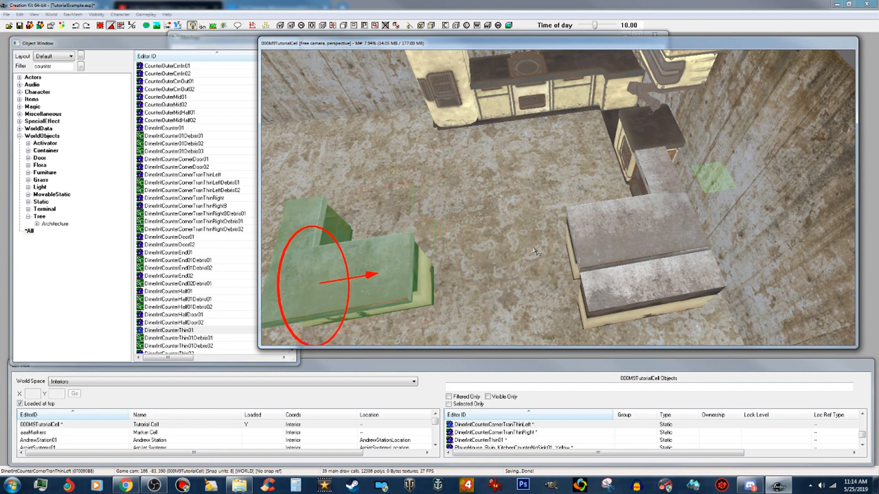
click(698, 283)
drag(692, 278, 591, 291)
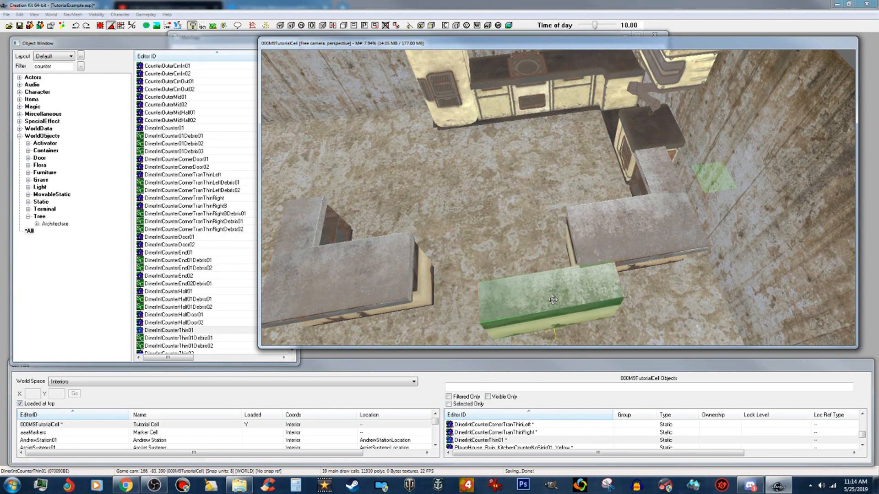
key(ctrl+z)
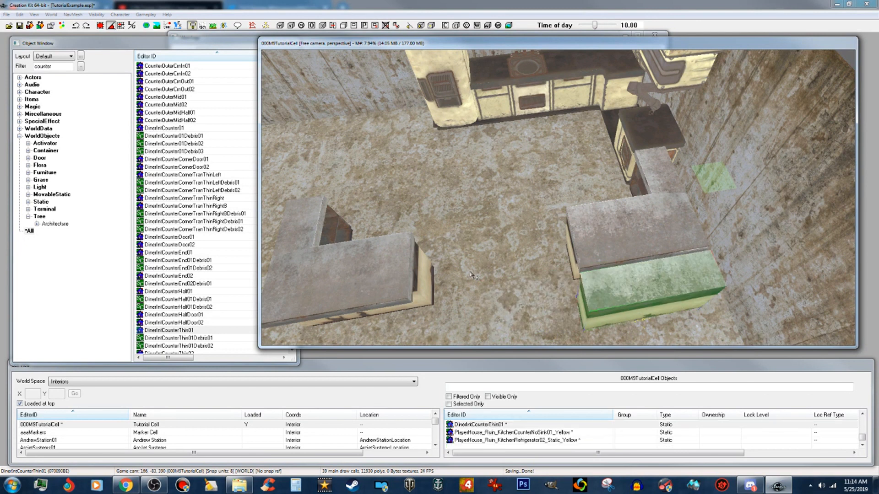
key(ctrl+z)
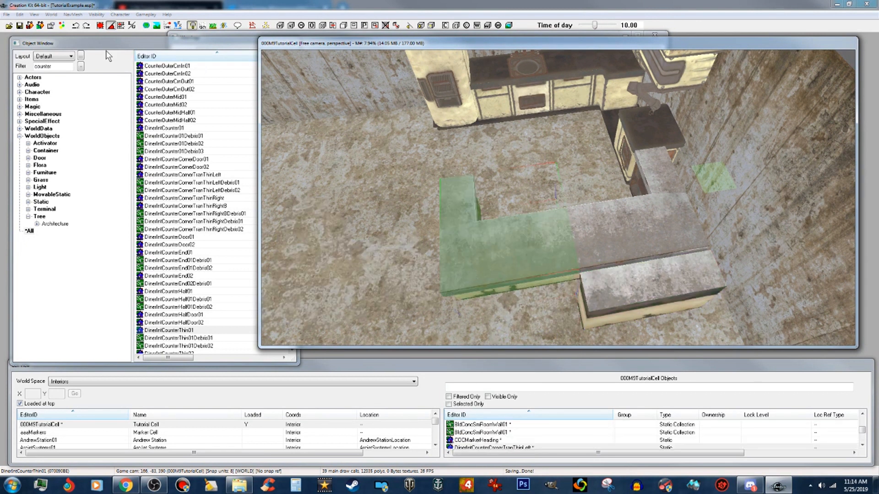
Turn on grid snapping and slide the left counter piece away from the right one to open a gap
click(101, 25)
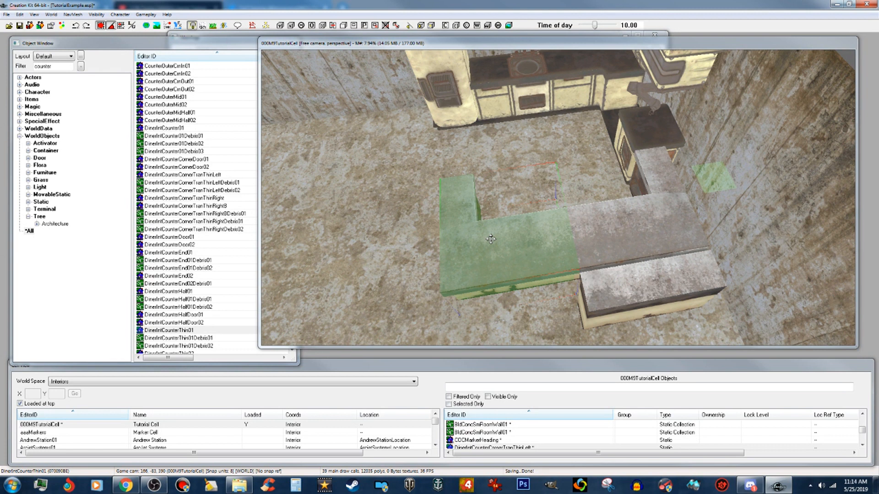
click(517, 246)
drag(521, 257, 352, 284)
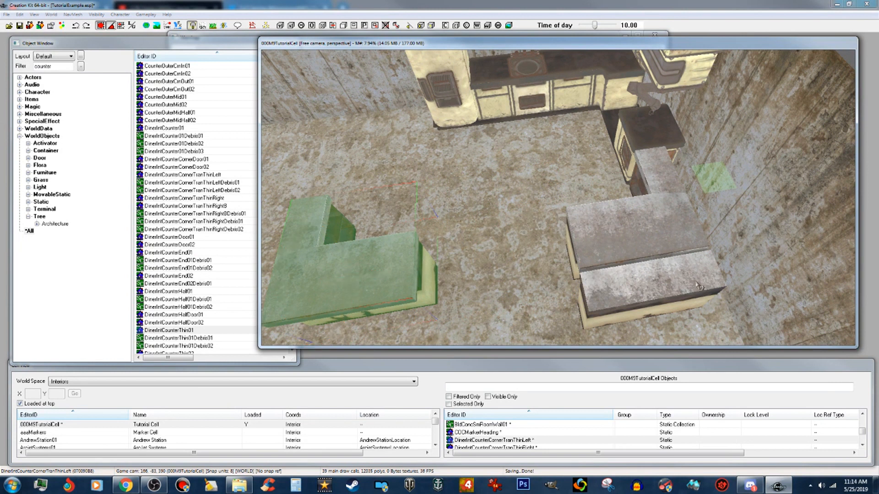
Move the thin counter piece into the gap, with its end against the right counter piece
click(699, 285)
drag(699, 286, 557, 277)
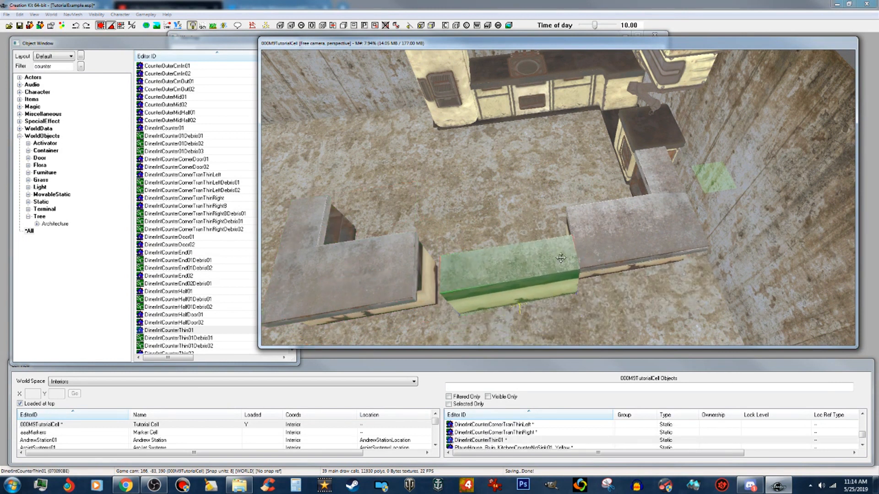
scroll(561, 257, up, 3)
scroll(566, 265, up, 2)
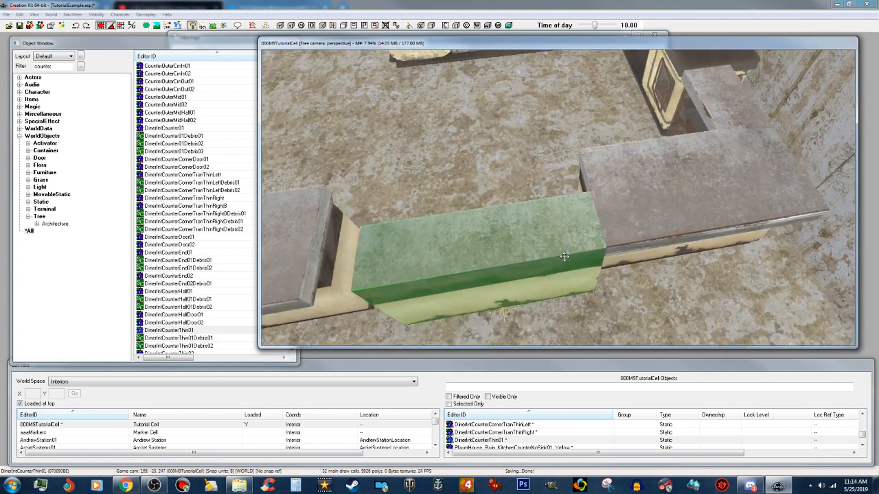
key(e)
drag(564, 254, 562, 242)
scroll(562, 249, up, 3)
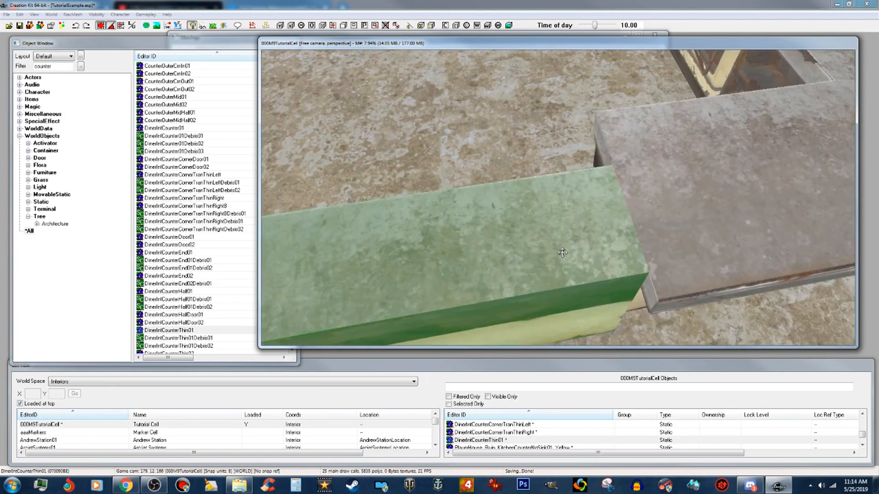
Shift the thin counter piece back toward the kitchen until its back edge lines up with the right counter piece
shift+middle_drag(574, 257, 545, 257)
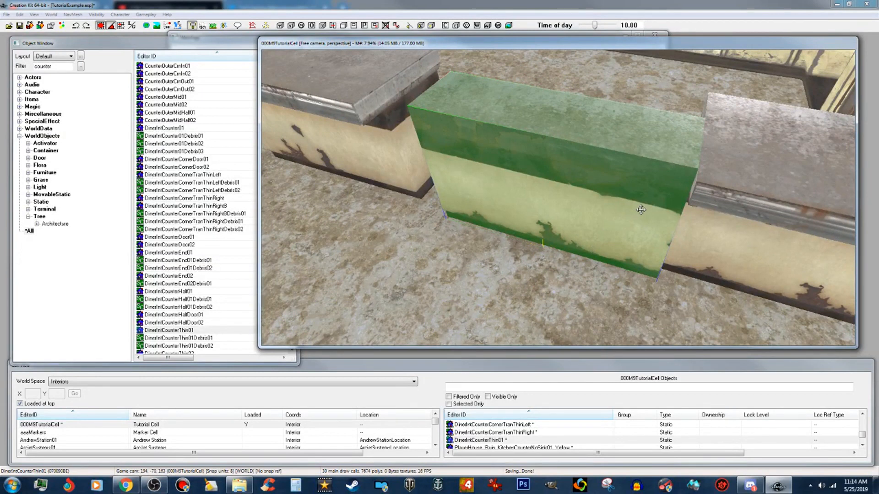
scroll(641, 210, down, 3)
shift+middle_drag(592, 235, 606, 281)
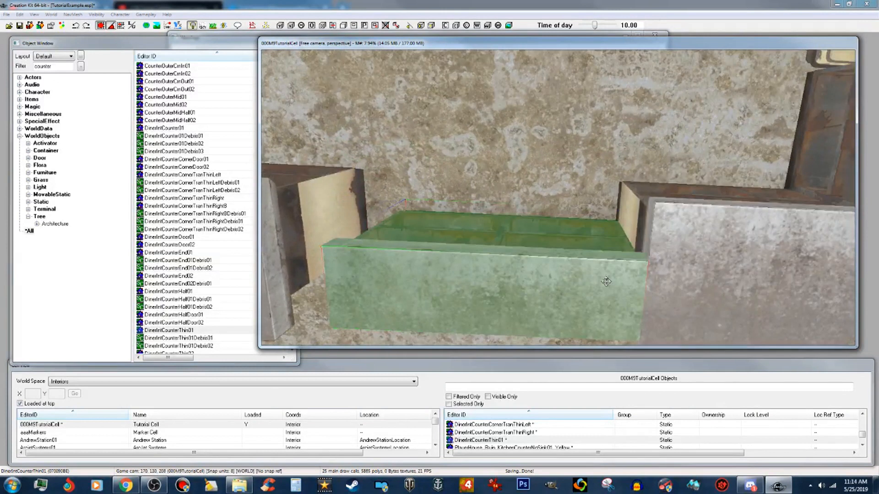
key(x)
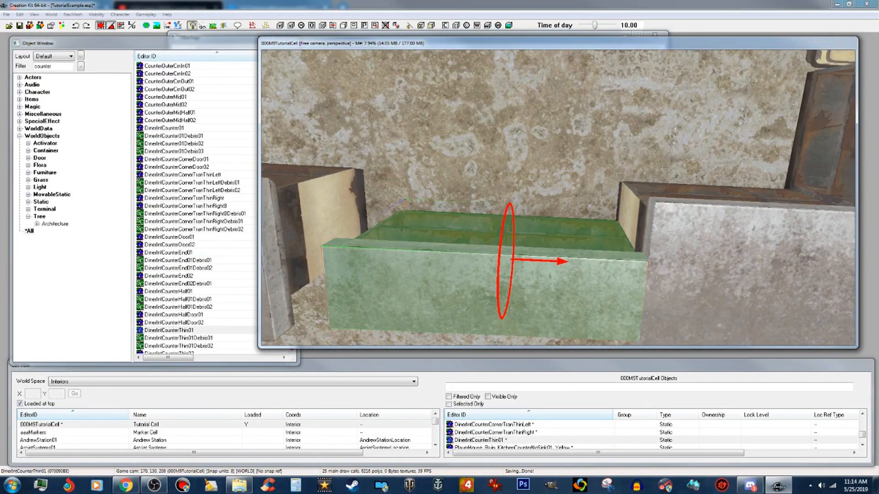
key(z)
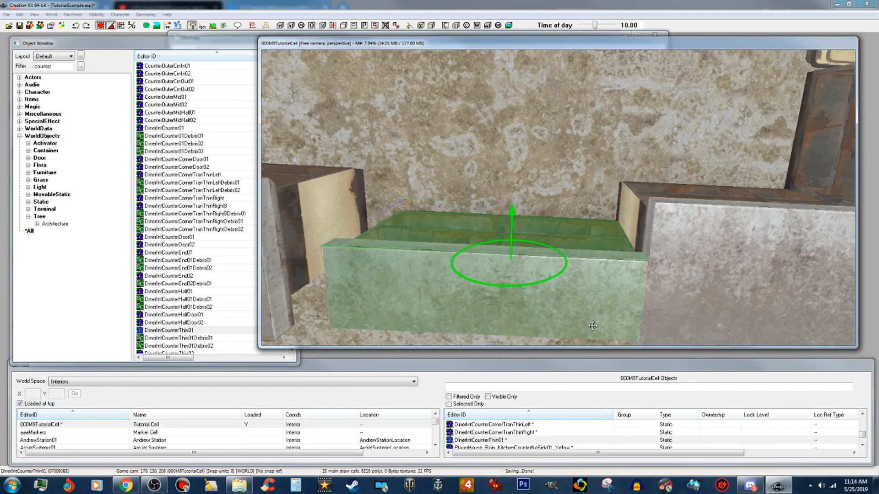
drag(574, 321, 574, 261)
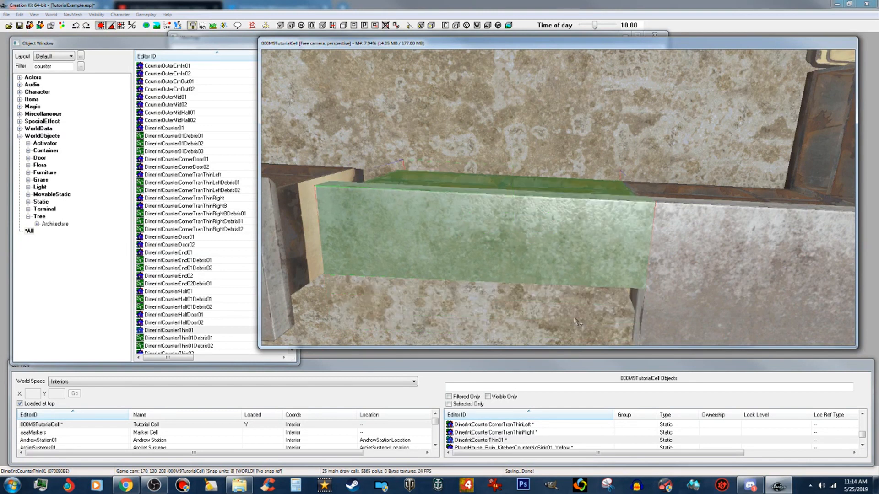
Slide the left counter piece along its length until it meets the thin middle counter
scroll(578, 322, down, 10)
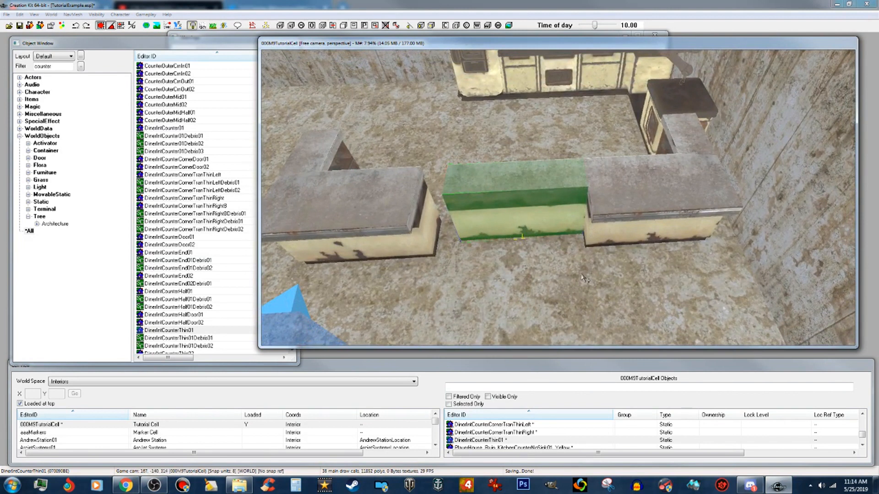
click(345, 232)
drag(346, 231, 369, 231)
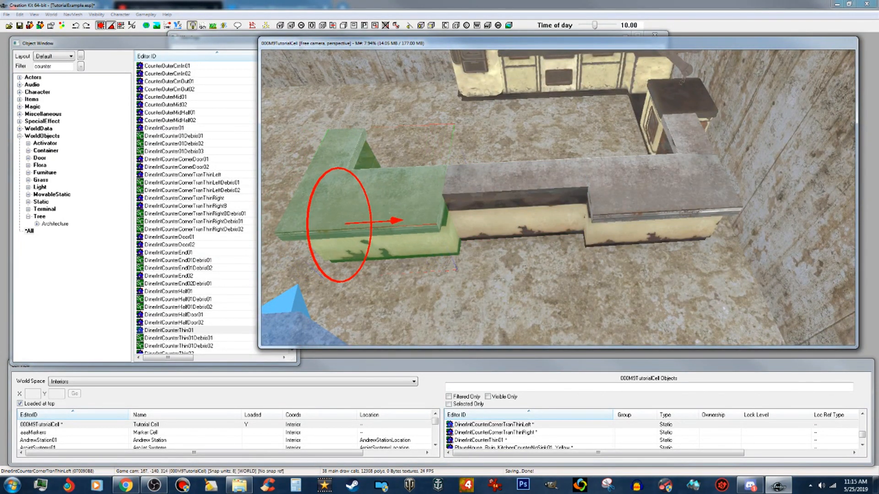
Select all three front counter pieces together and slide them sideways, away from the right wall
shift+middle_drag(387, 229, 465, 254)
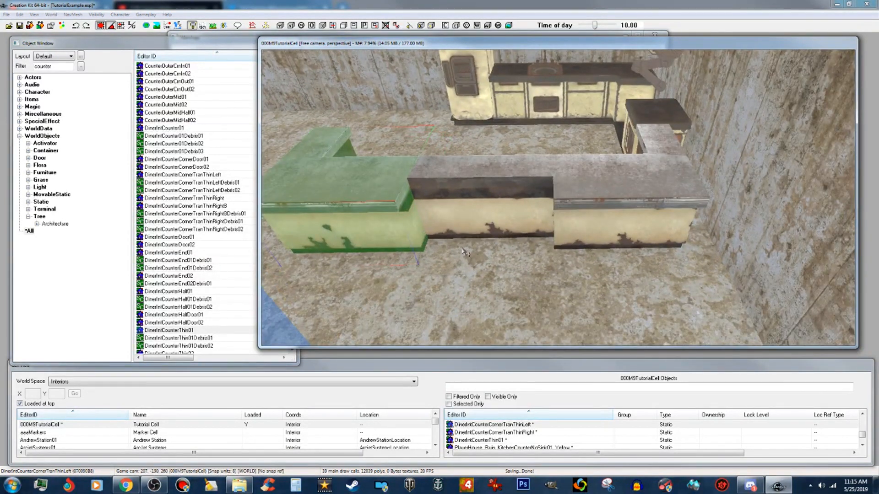
scroll(461, 251, up, 2)
scroll(463, 254, down, 1)
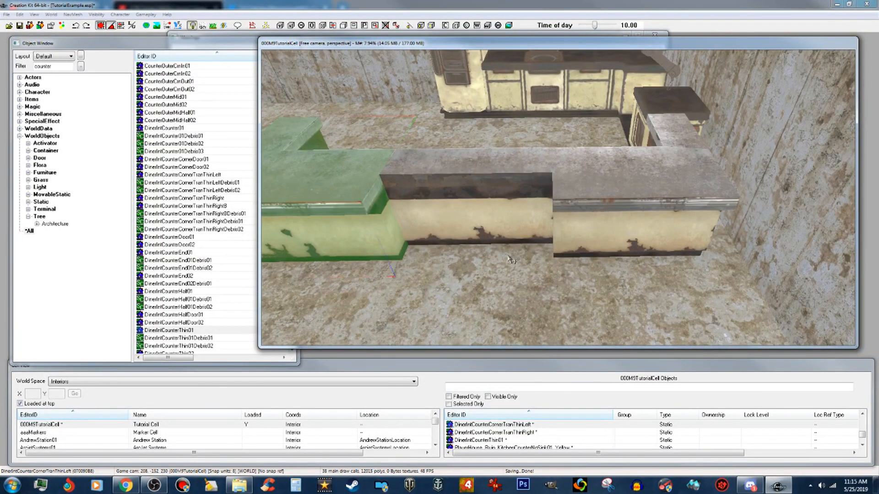
shift+middle_drag(527, 264, 551, 256)
click(616, 201)
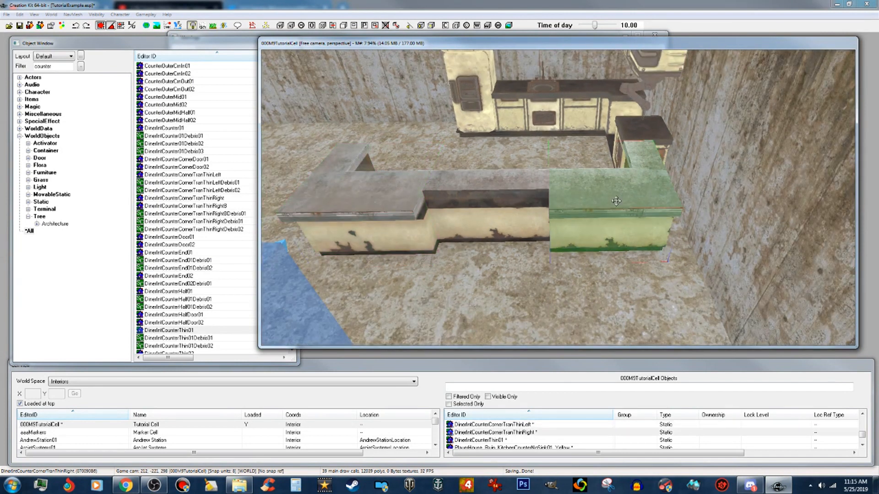
ctrl+click(534, 190)
ctrl+click(397, 215)
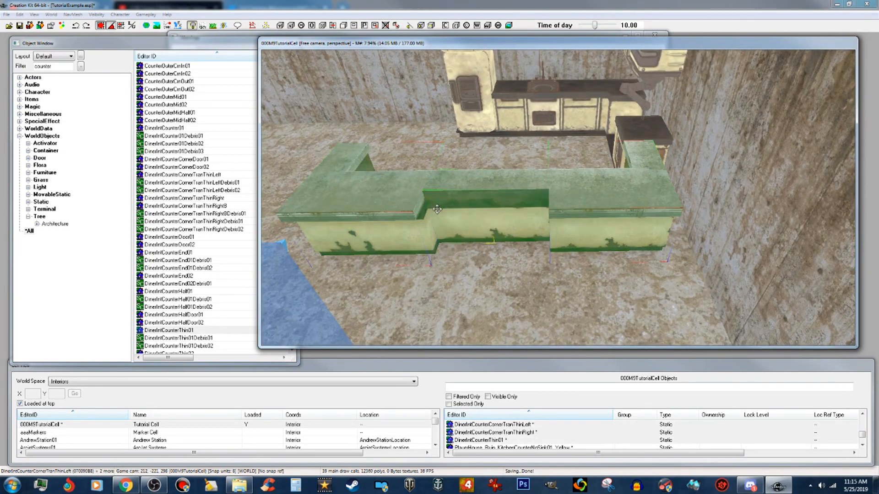
drag(509, 216, 462, 216)
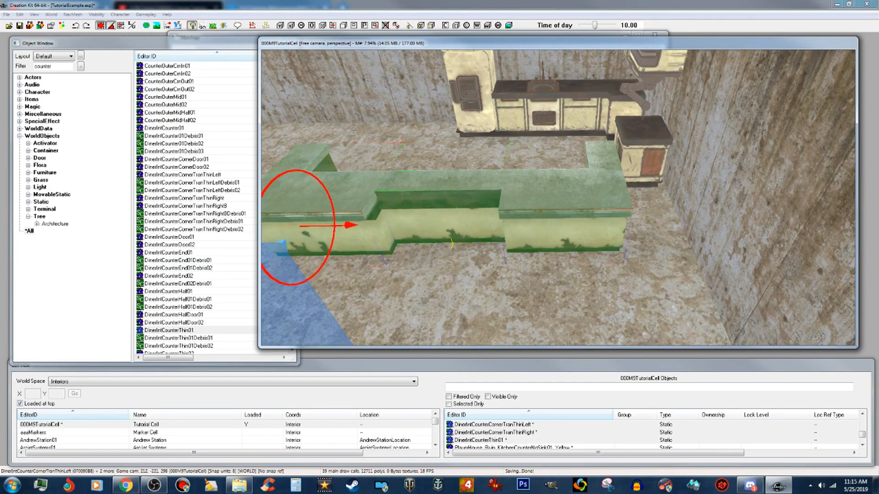
Filter the object list by "stove" and choose PlayerHouse_Ruin_Stove01_Yellow
mouse_move(463, 207)
middle_down()
mouse_move(474, 199)
mouse_move(495, 213)
mouse_move(542, 189)
middle_up()
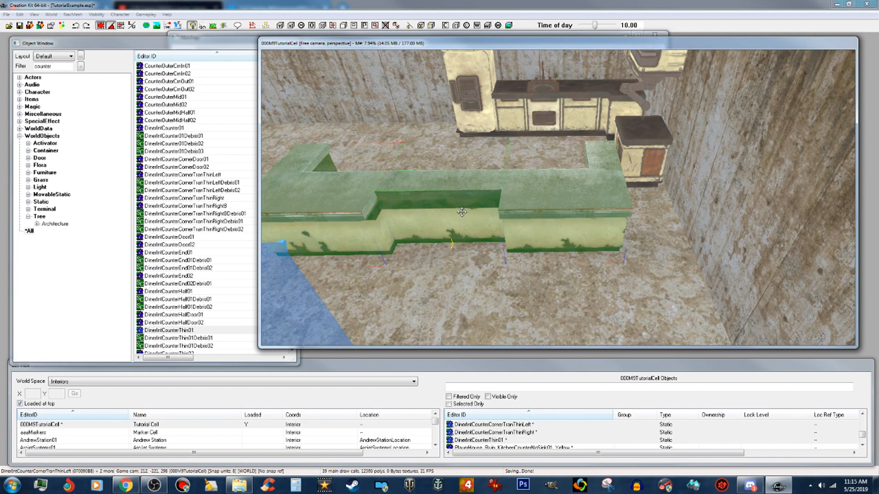
scroll(479, 202, down, 3)
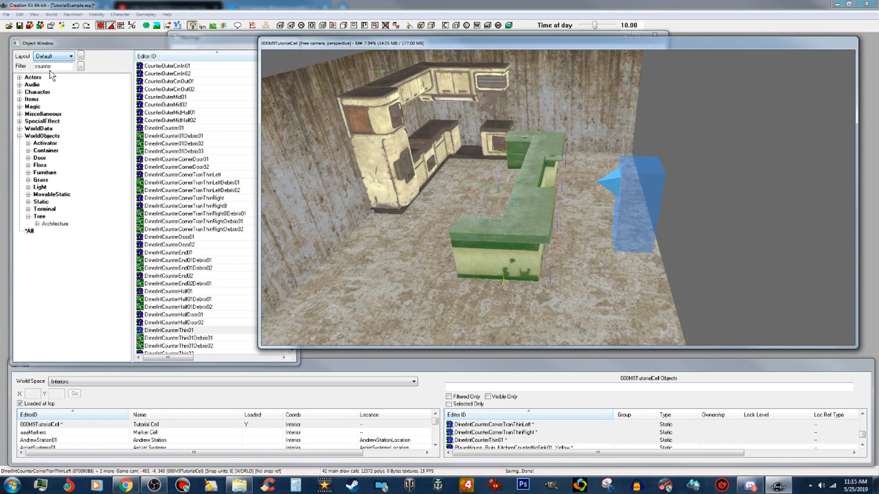
drag(60, 66, 2, 69)
text(stove)
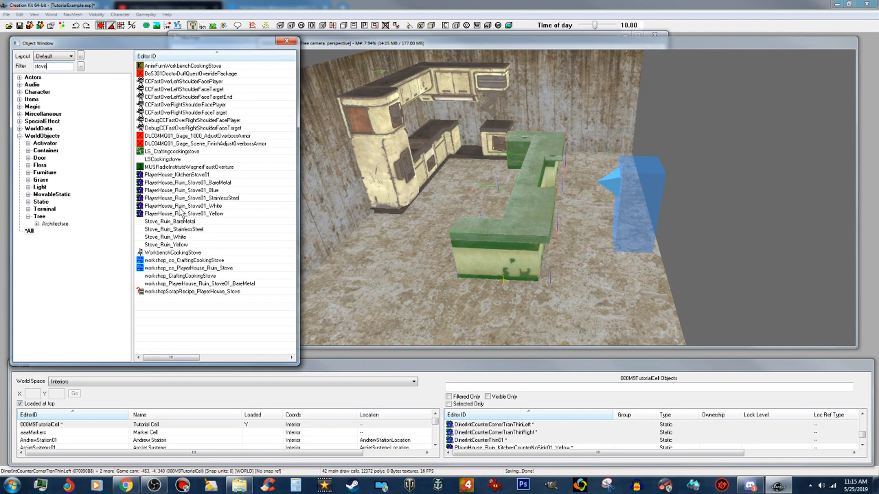
click(207, 214)
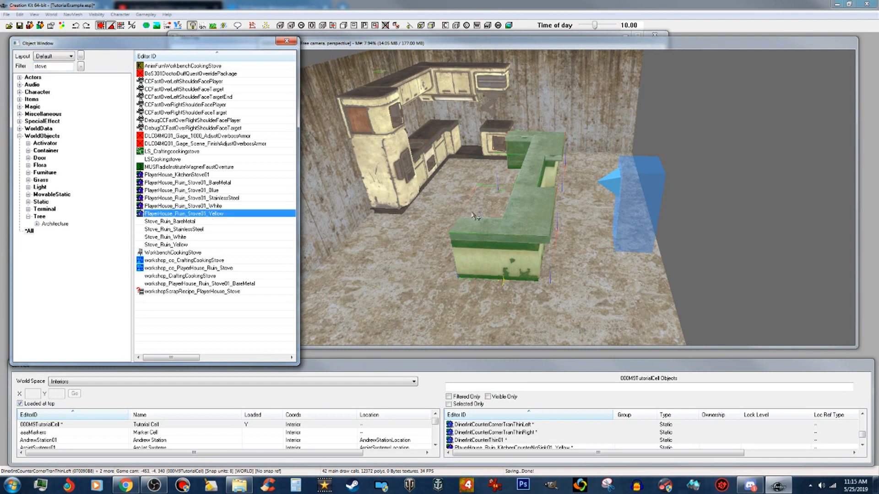
Place the yellow stove in the gap between the corner kitchen counter and the end counter
click(634, 45)
scroll(604, 77, up, 5)
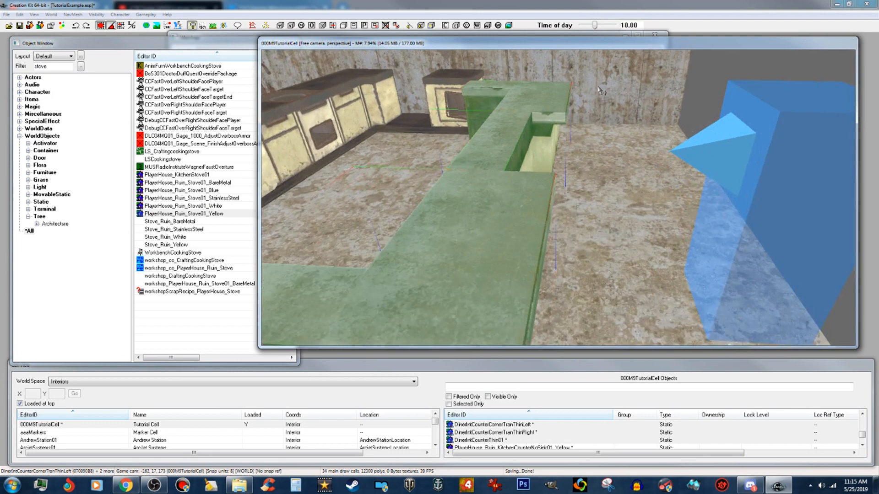
mouse_move(603, 97)
shift+middle_down()
mouse_move(650, 98)
mouse_move(618, 104)
shift+middle_up()
scroll(618, 104, up, 5)
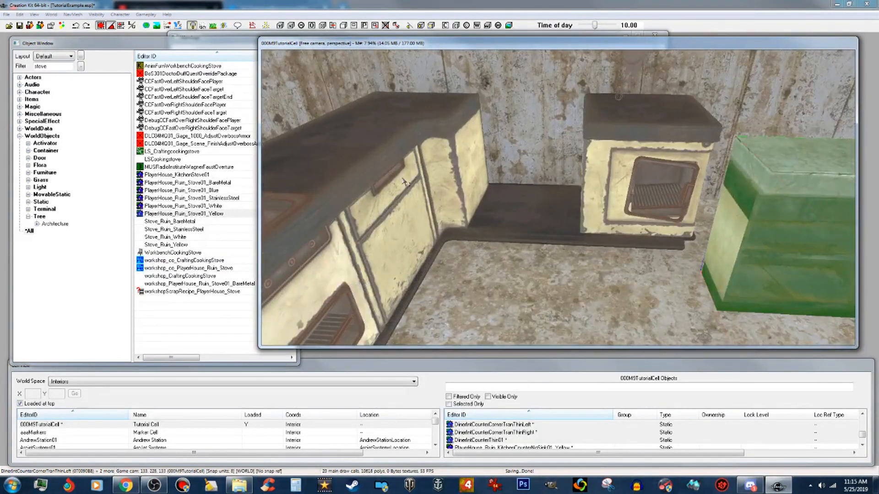
drag(185, 214, 598, 237)
drag(524, 223, 527, 221)
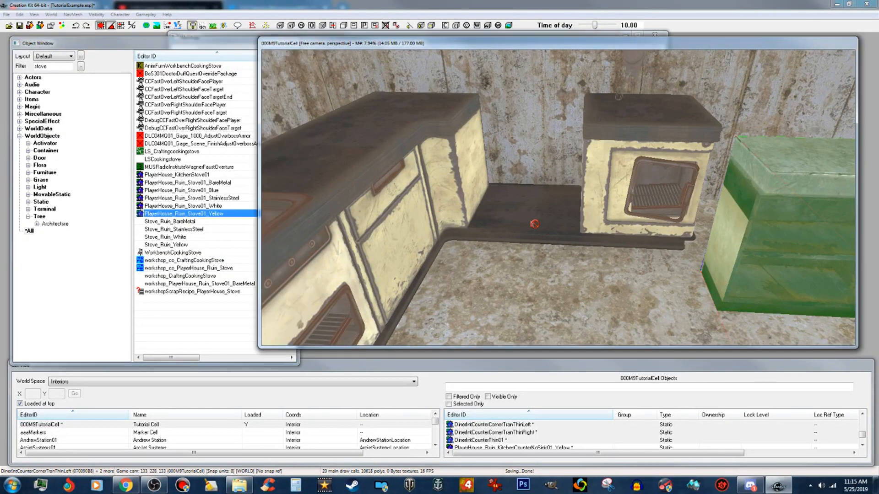
right_drag(618, 96, 619, 96)
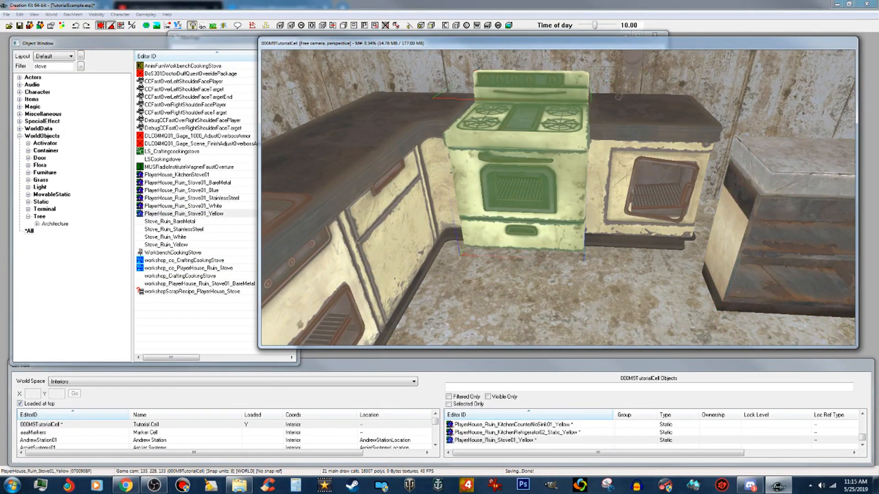
Slide the stove horizontally until it sits centred in the gap, with its back toward the wall and its front near the neighbouring counter fronts
scroll(543, 215, up, 2)
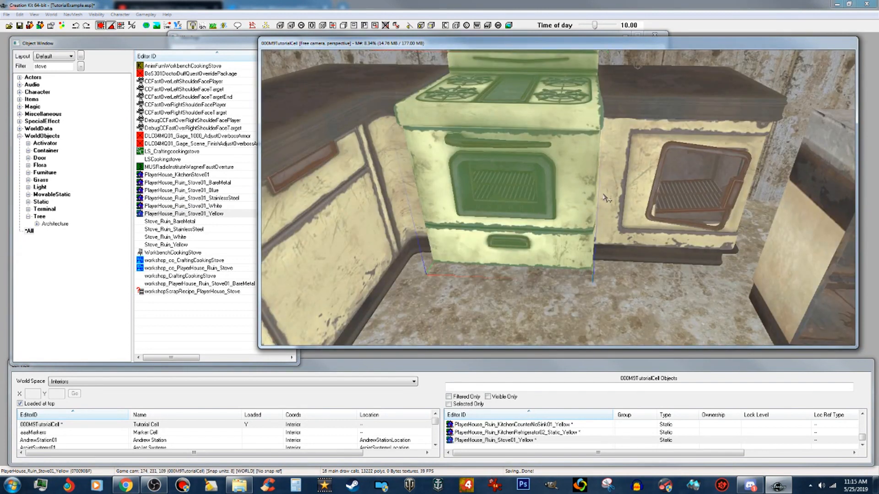
scroll(603, 194, down, 3)
shift+middle_drag(604, 195, 542, 202)
key(x)
drag(498, 142, 537, 141)
shift+middle_drag(537, 141, 576, 164)
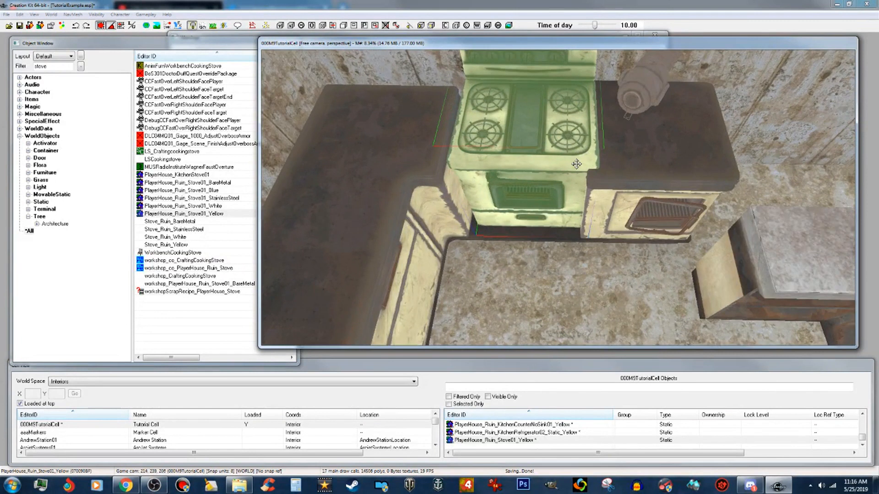
drag(552, 149, 533, 163)
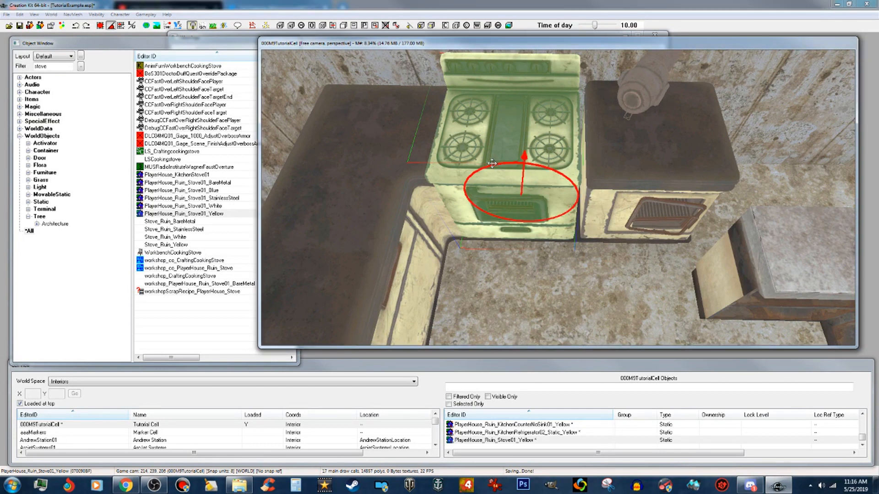
drag(492, 163, 500, 163)
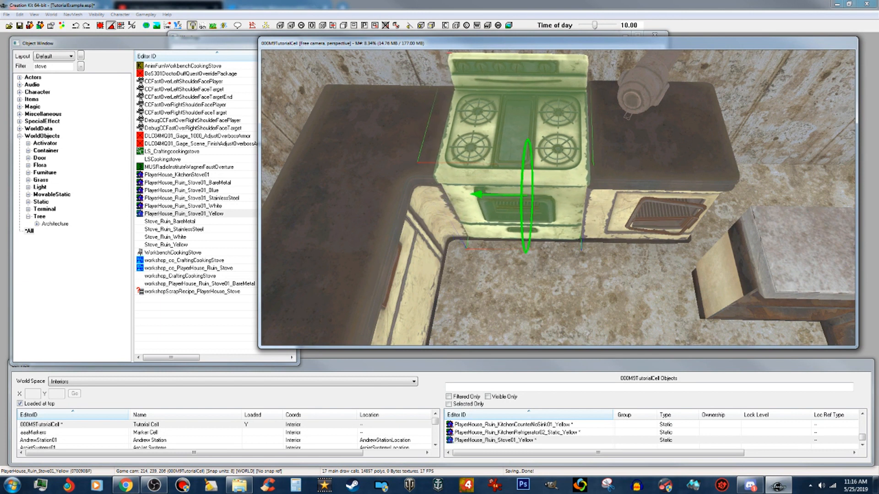
Adjust the stove's height slightly so its base sits on the kitchen plinth
shift+middle_drag(501, 163, 491, 124)
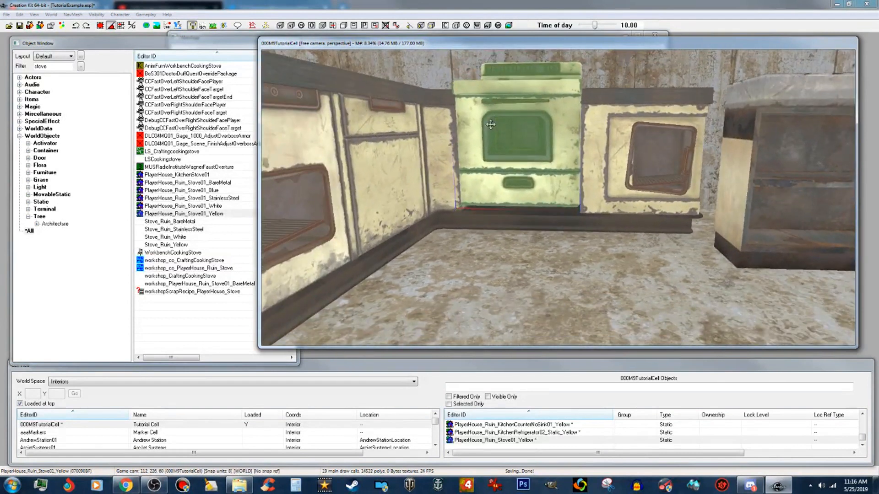
scroll(491, 124, up, 4)
key(z)
mouse_move(495, 131)
mouse_down()
mouse_move(494, 147)
mouse_move(494, 135)
mouse_up()
Select all the kitchen pieces, including the cabinets and refrigerator, and shift them together toward the side wall beside the end counter
shift+middle_drag(494, 135, 432, 168)
scroll(432, 167, up, 6)
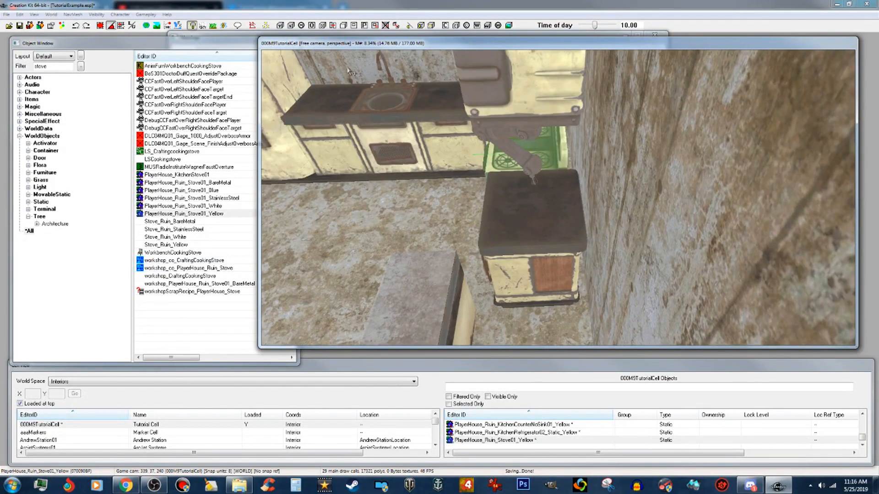
click(386, 104)
ctrl+click(415, 137)
middle_drag(371, 136, 411, 158)
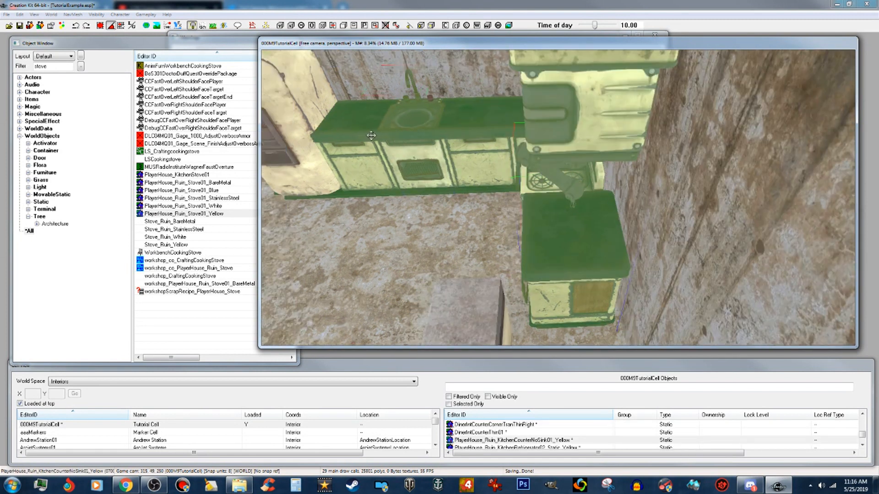
ctrl+click(306, 135)
ctrl+click(314, 107)
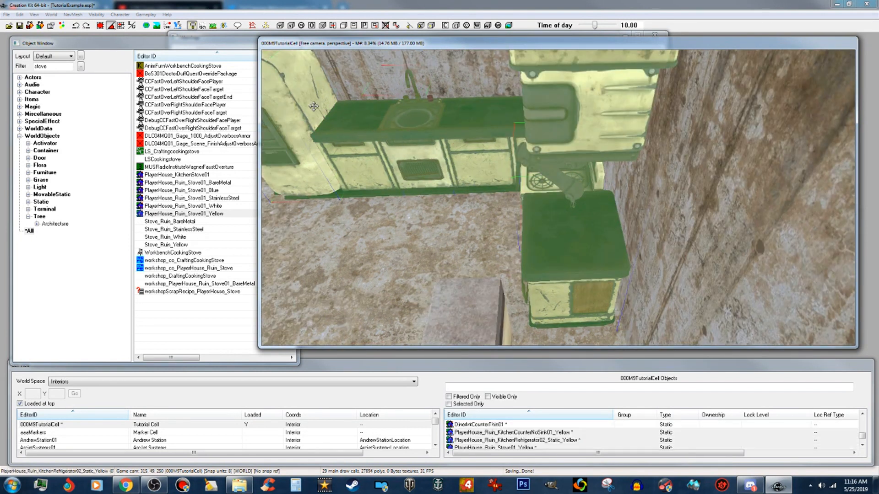
scroll(323, 136, down, 5)
scroll(340, 143, up, 6)
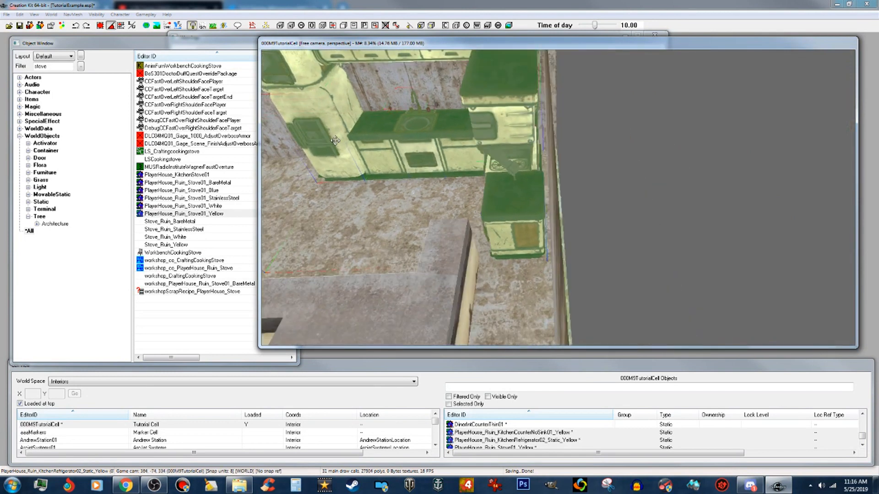
middle_drag(335, 141, 336, 141)
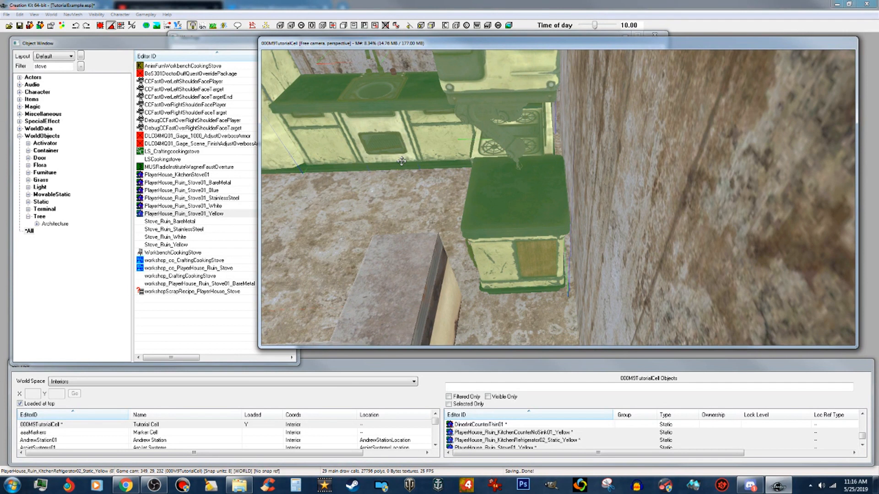
drag(504, 191, 513, 191)
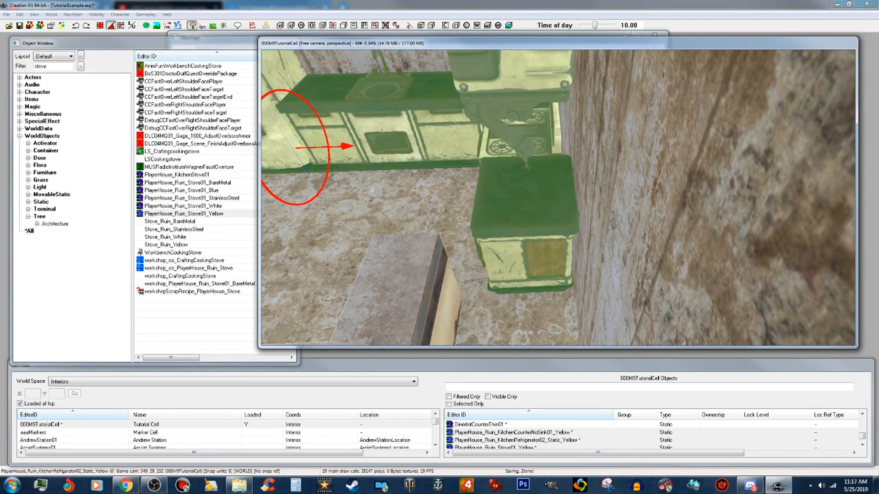
Examine the front diner counter's layout against the kitchen from several angles, checking its right and left corner pieces
scroll(505, 191, down, 3)
mouse_move(505, 191)
shift+middle_down()
mouse_move(588, 186)
mouse_move(558, 206)
mouse_move(511, 207)
mouse_move(522, 185)
mouse_move(517, 191)
shift+middle_up()
scroll(521, 195, down, 3)
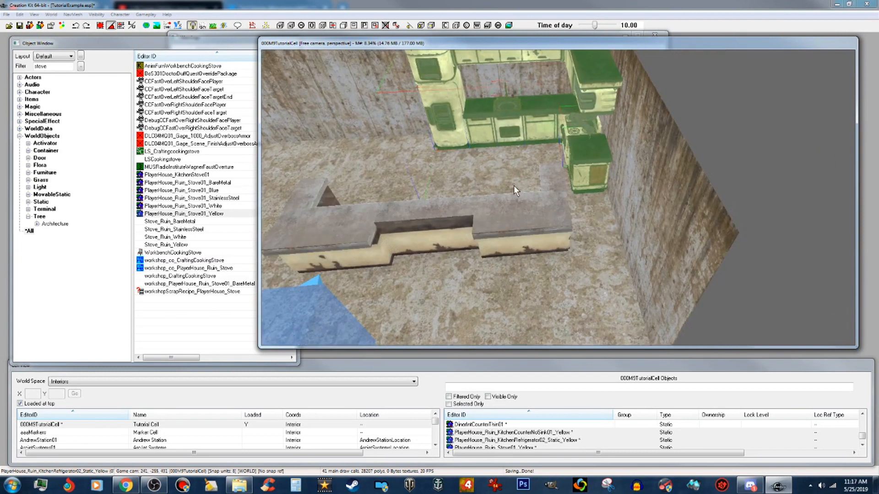
scroll(513, 186, up, 3)
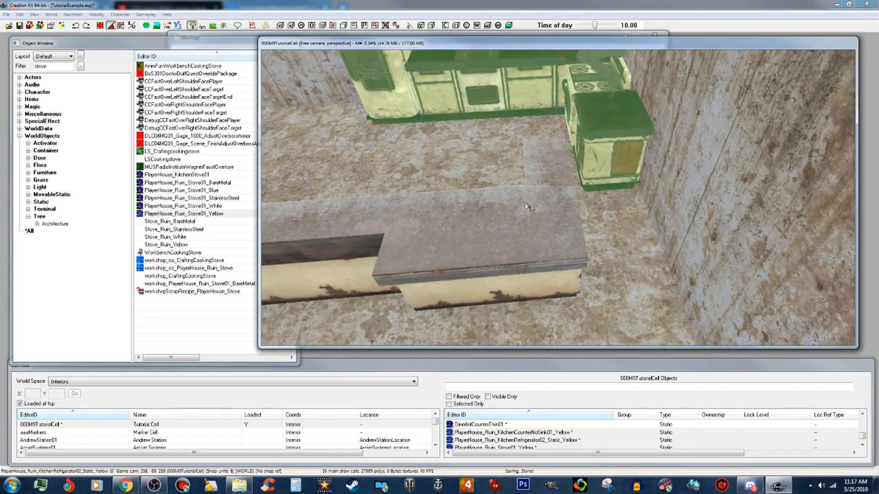
click(529, 207)
mouse_move(530, 207)
shift+middle_down()
mouse_move(525, 235)
mouse_move(529, 202)
shift+middle_up()
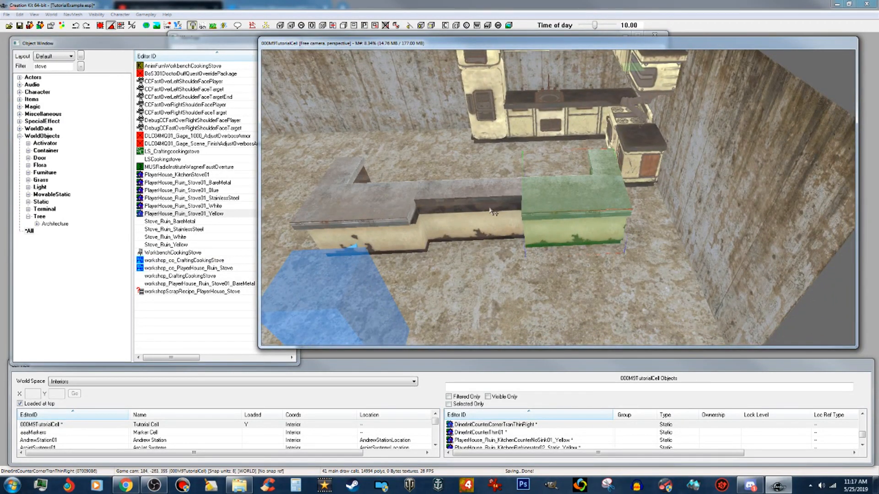
shift+middle_drag(465, 202, 517, 191)
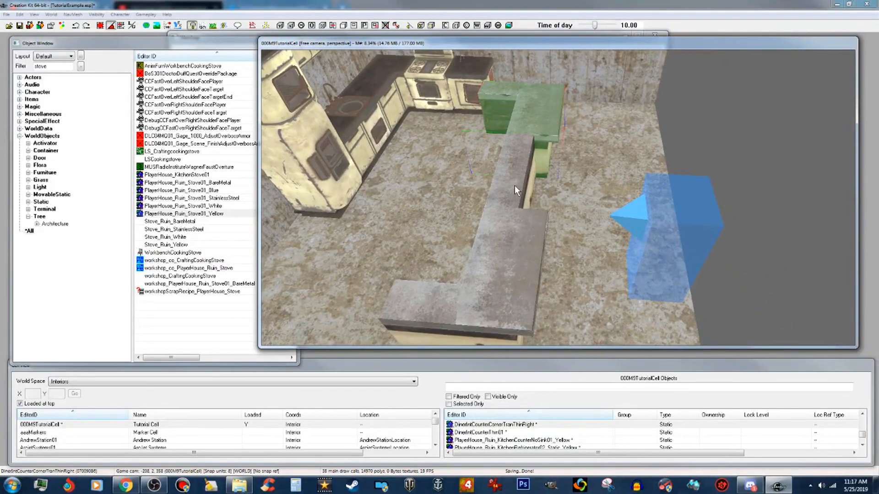
scroll(515, 185, up, 1)
scroll(513, 185, up, 1)
shift+middle_drag(515, 186, 476, 204)
click(517, 186)
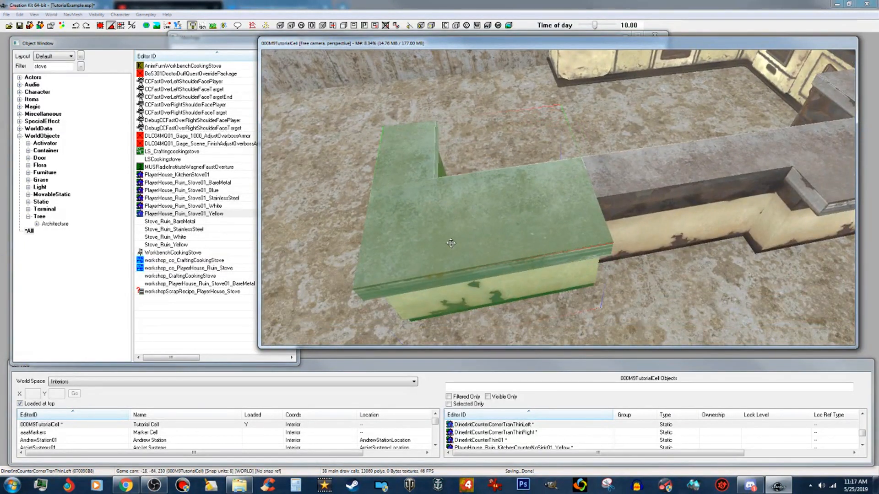
shift+middle_drag(512, 261, 515, 262)
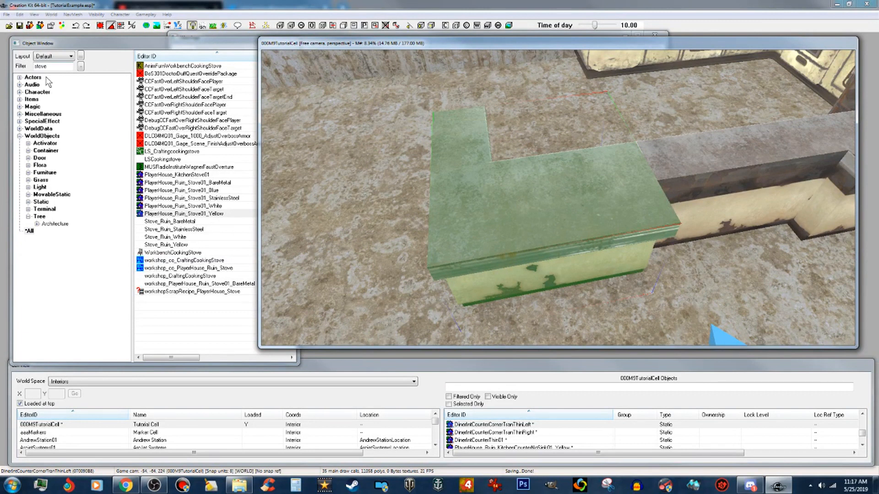
Open the properties of PlayerHouse_Ruin_Stove01_Yellow, move that dialog aside and return to the cell view
click(29, 70)
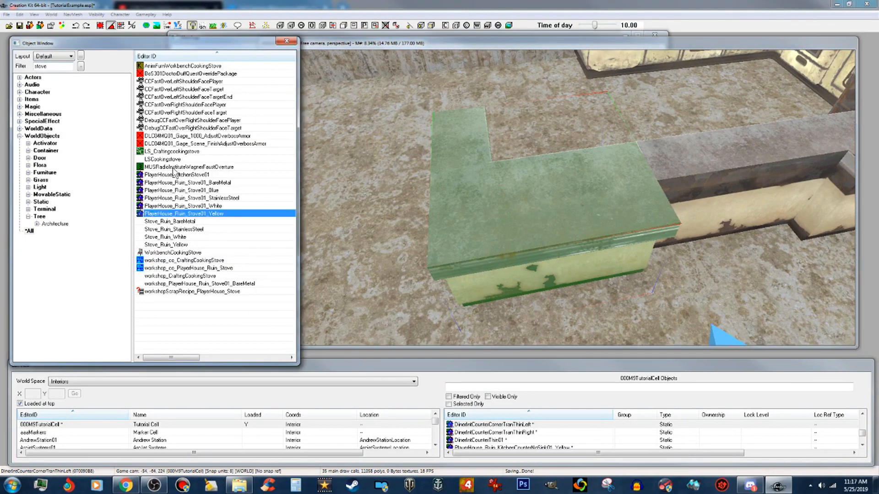
double_click(206, 213)
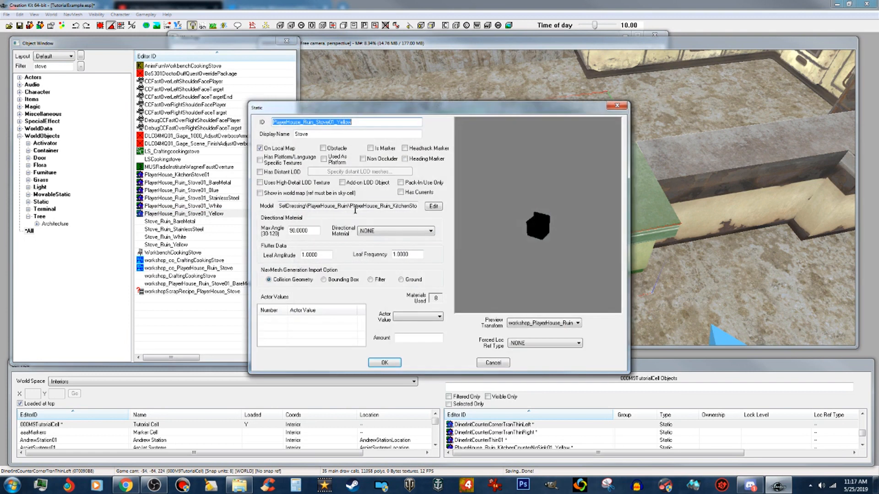
drag(587, 111, 829, 177)
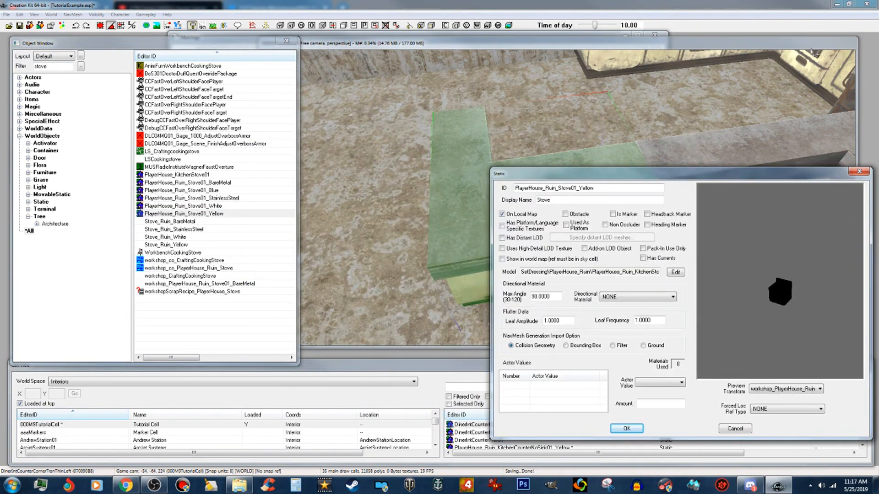
click(754, 44)
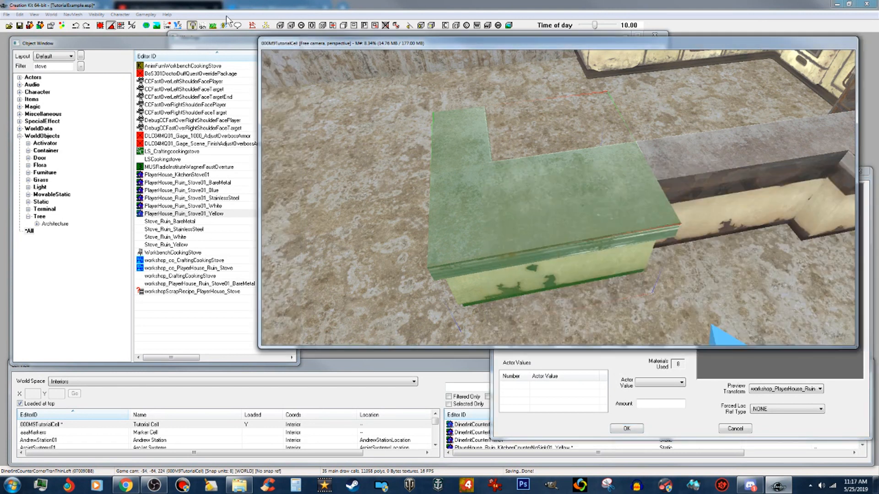
Filter the object list by "glass" and inspect the properties of BeerGlassGwinnett01, closing them without changes
double_click(55, 65)
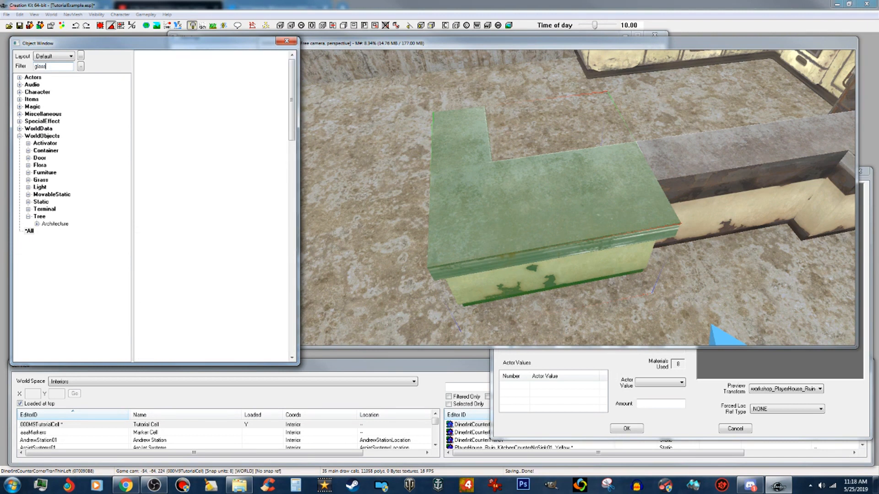
click(185, 168)
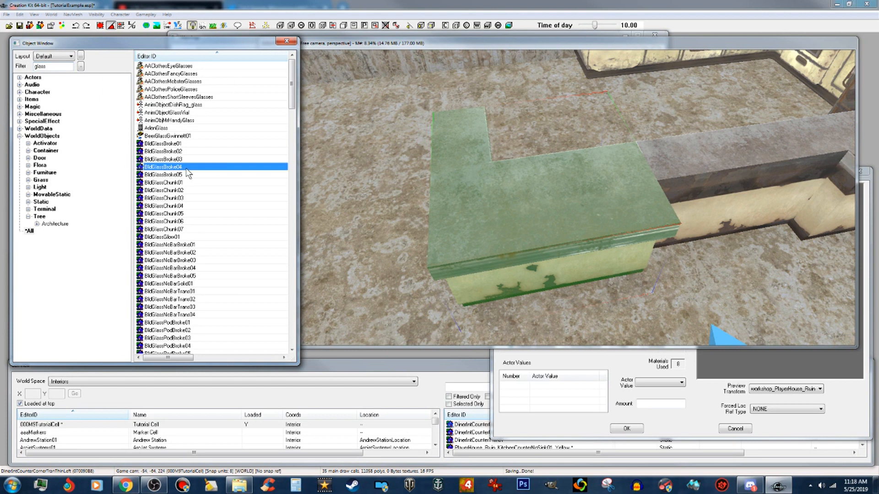
scroll(185, 170, down, 3)
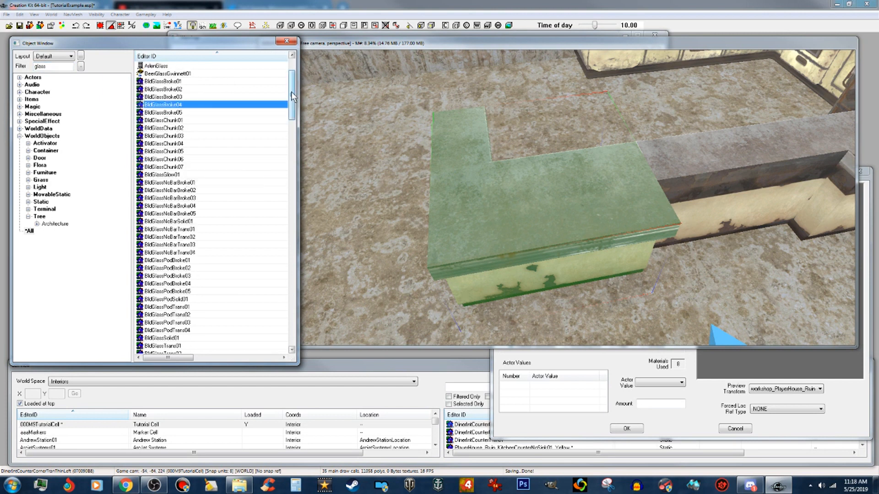
scroll(293, 96, up, 1)
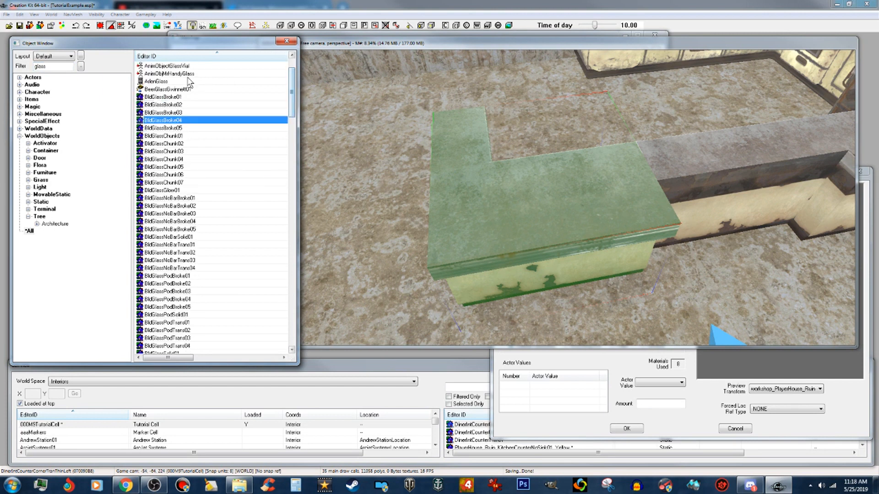
double_click(168, 89)
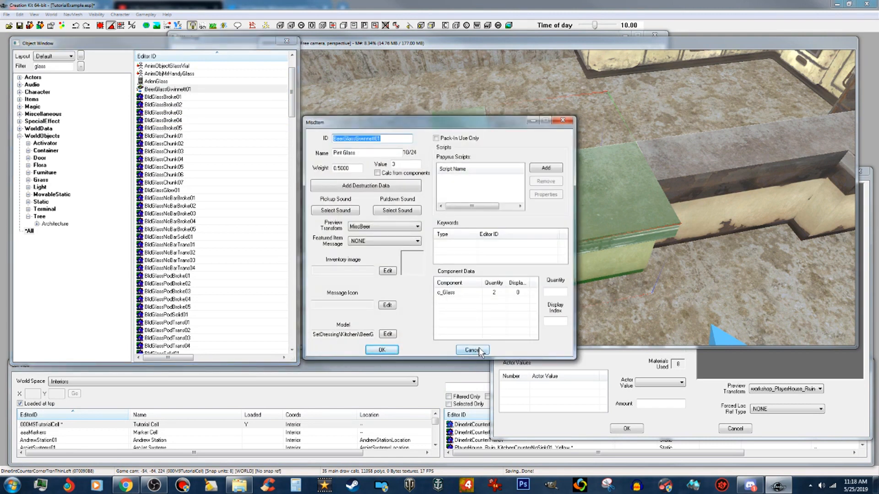
click(471, 350)
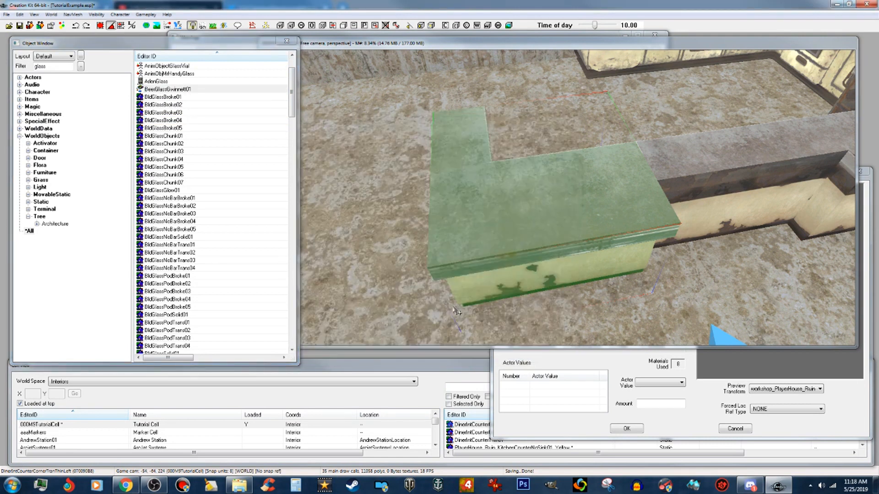
Preview the BeerGlassGwinnett01 object's model and close the preview
right_click(190, 90)
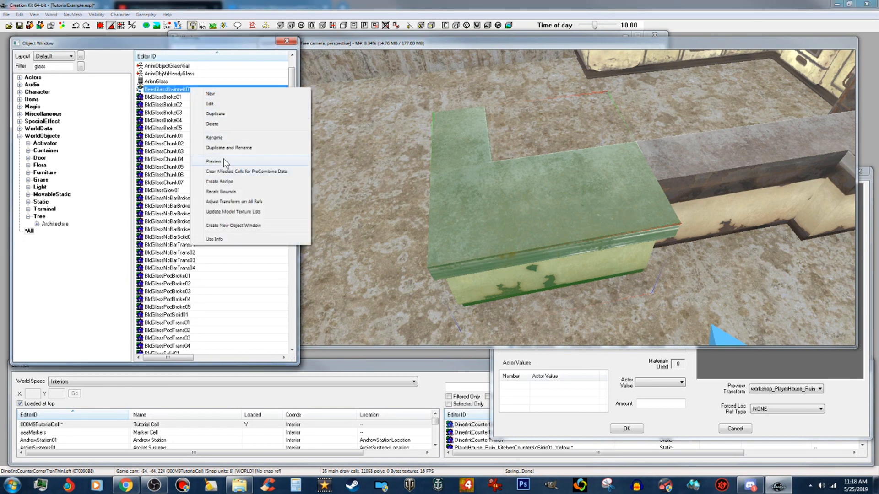
click(224, 161)
drag(507, 169, 567, 110)
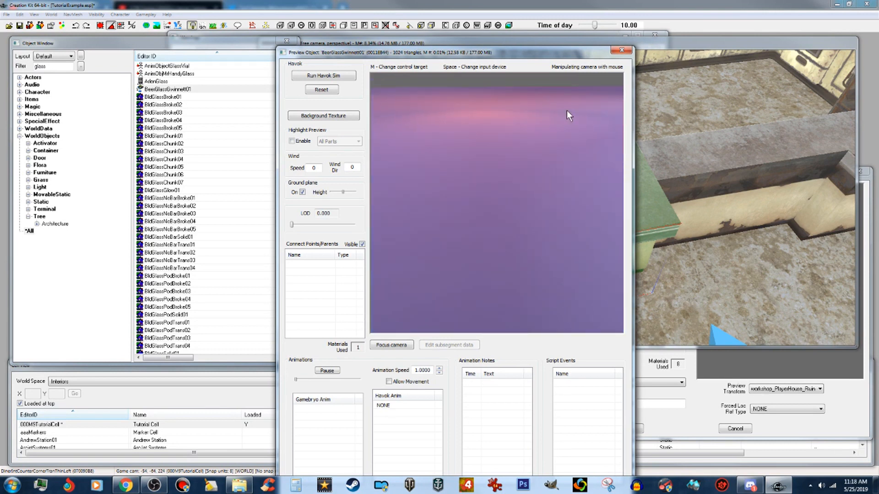
click(621, 50)
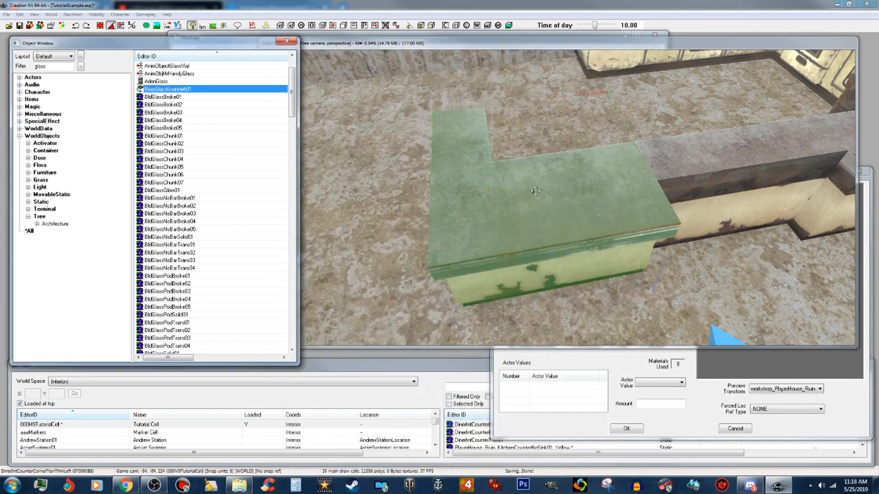
Open the properties of BeerGlassGwinnett01 alongside the stove's Static dialog and copy the glass's ID
click(655, 404)
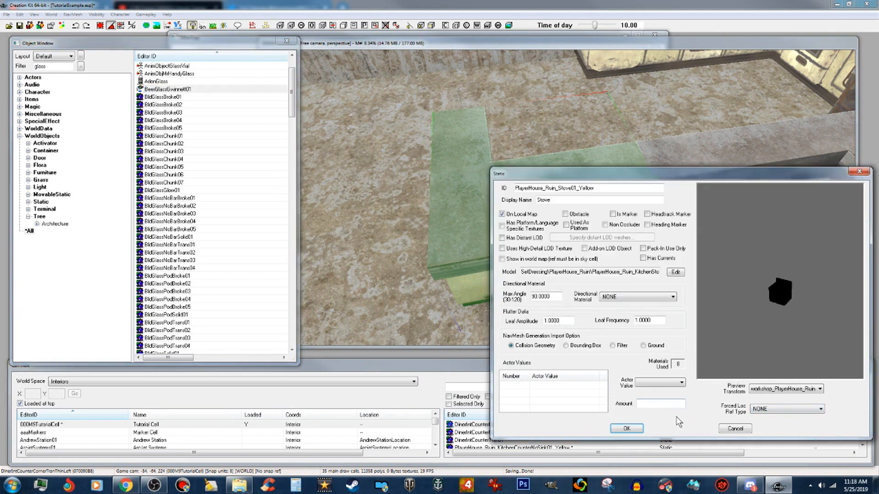
double_click(186, 90)
drag(398, 122, 242, 114)
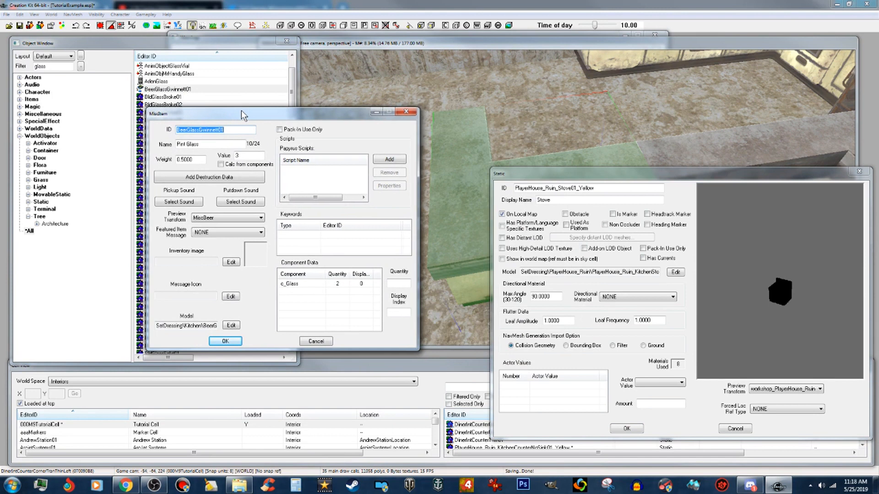
right_click(224, 129)
click(249, 160)
Change the stove static's ID to 000M9_BeerGlassGwinnett01 and clear its display name
click(563, 188)
double_click(563, 188)
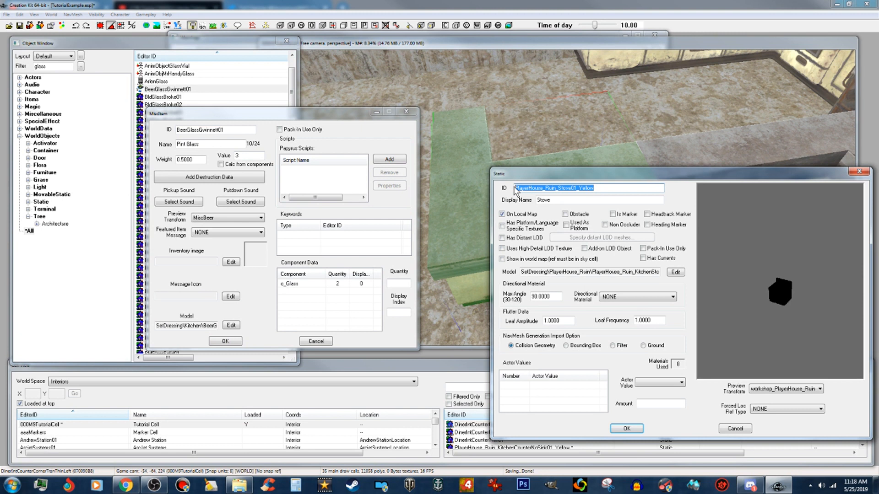
text(000M)
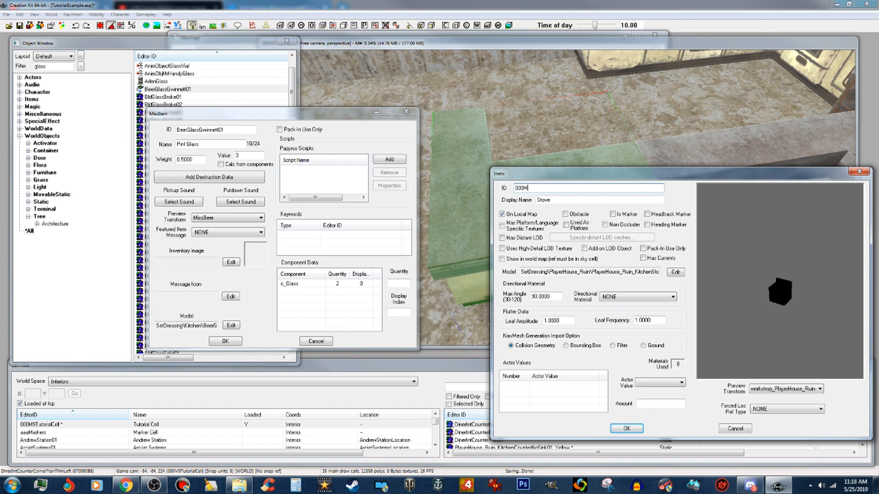
text(9_)
right_click(548, 188)
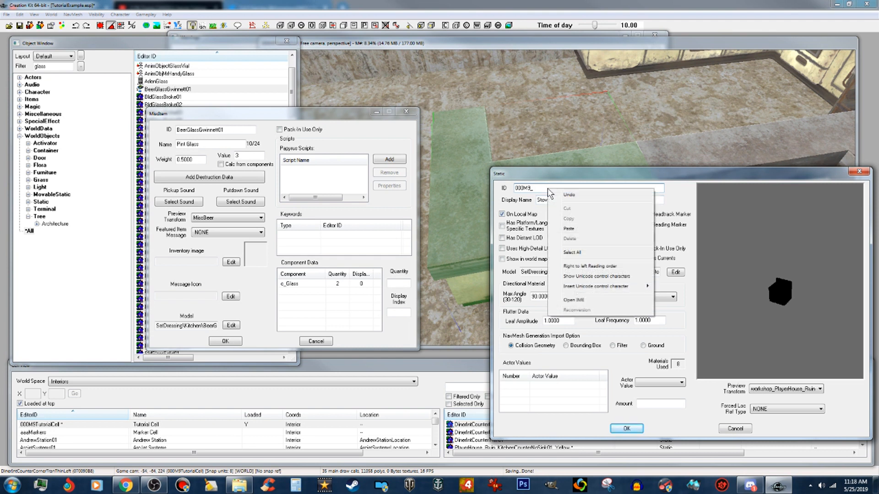
click(570, 229)
key(Tab)
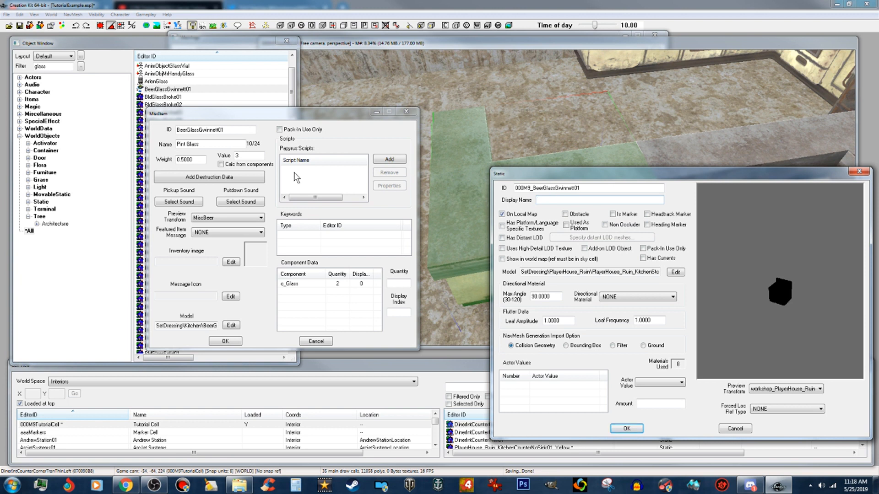
Copy the model file path from BeerGlassGwinnett01's model data and close the glass's properties without changes
click(231, 326)
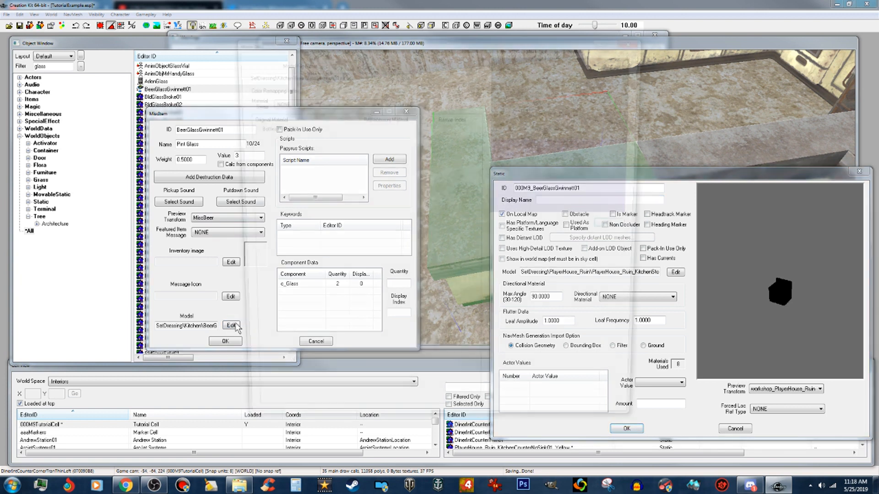
drag(347, 73, 217, 69)
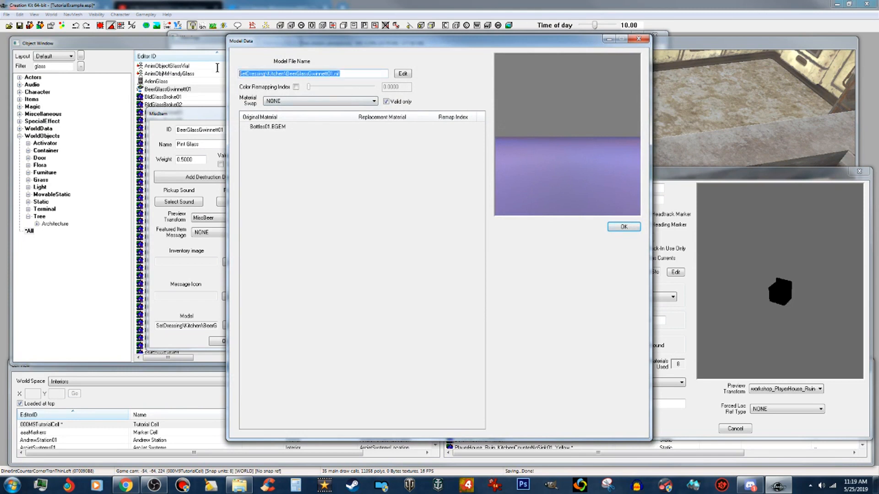
right_click(306, 77)
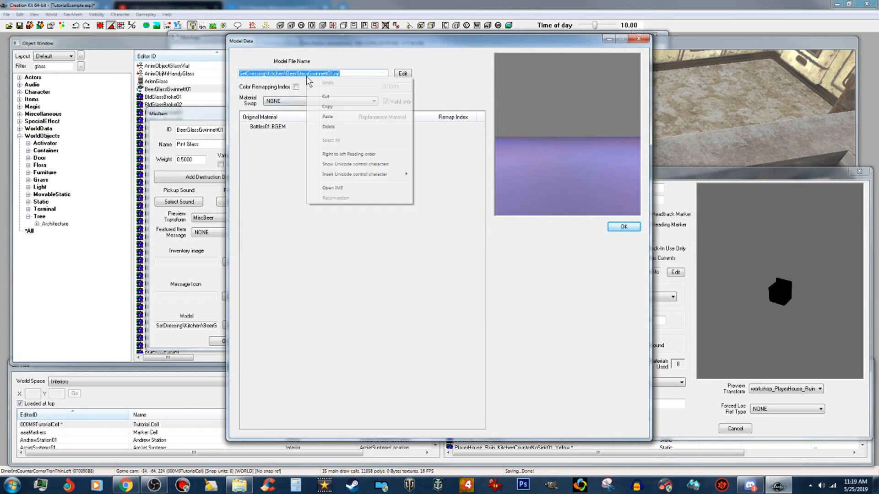
click(339, 107)
click(624, 227)
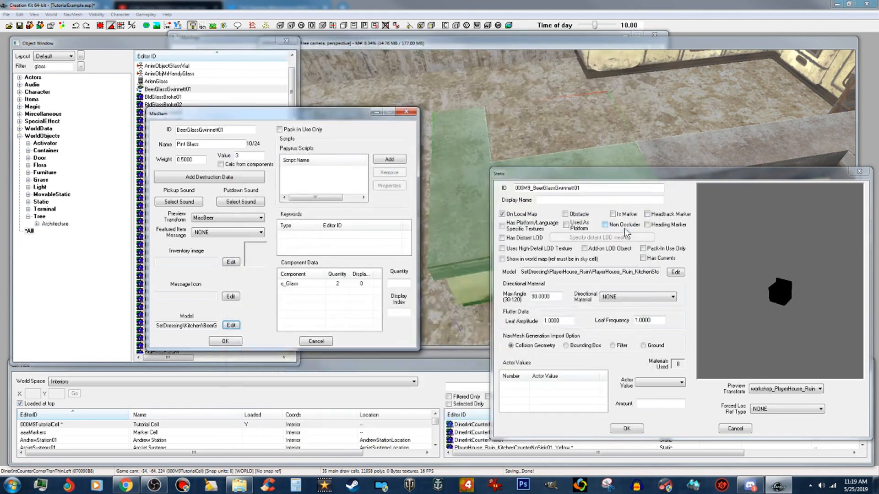
click(316, 341)
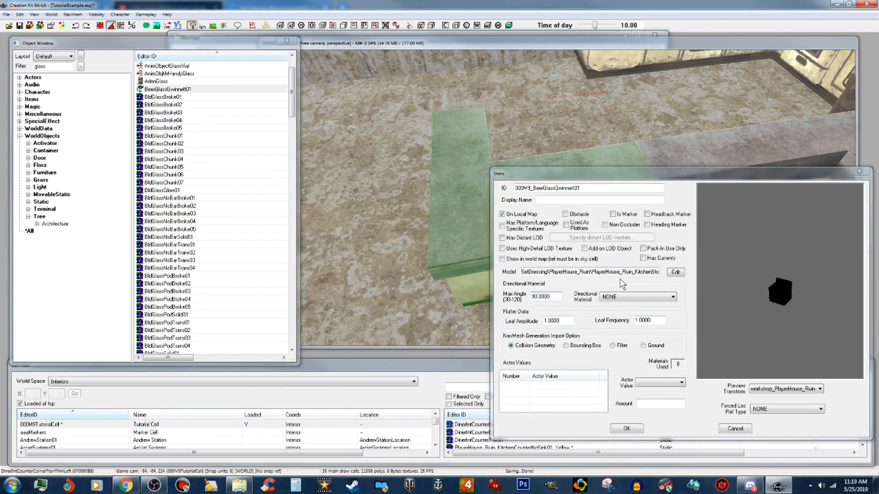
Set the static's model to SetDressing\Kitchen\BeerGlassGwinnett01.nif and save it as a new form
click(678, 274)
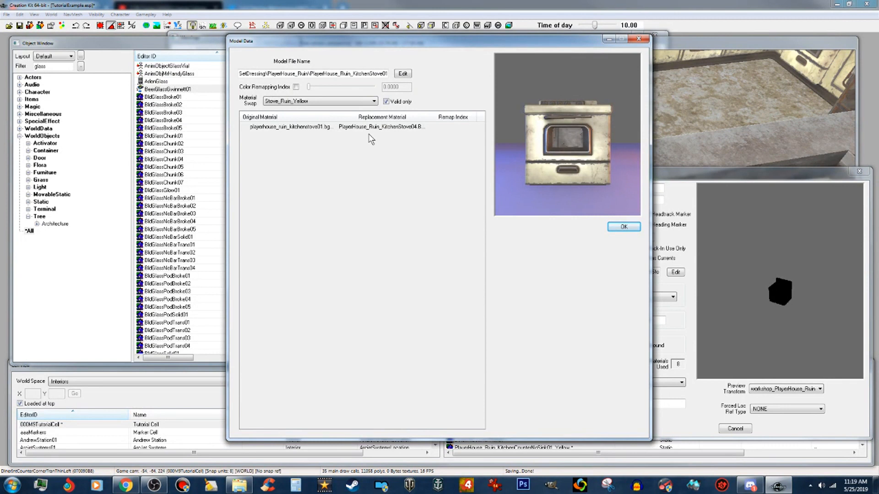
click(401, 73)
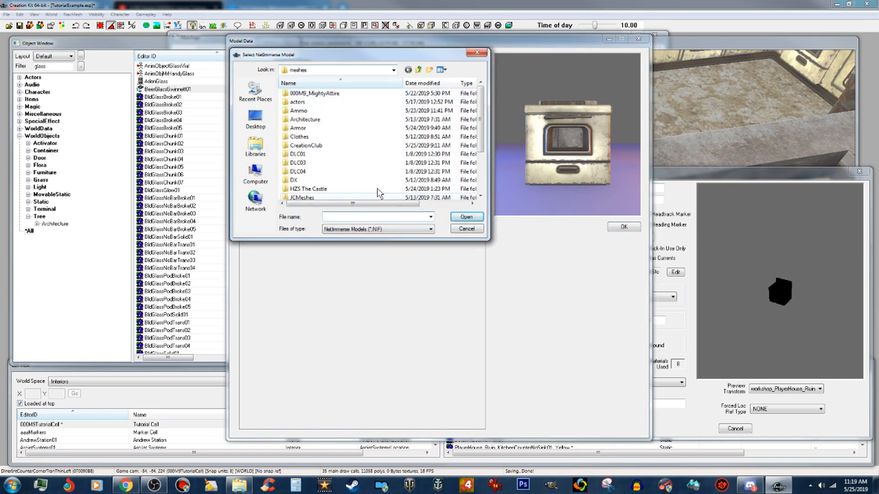
right_click(383, 217)
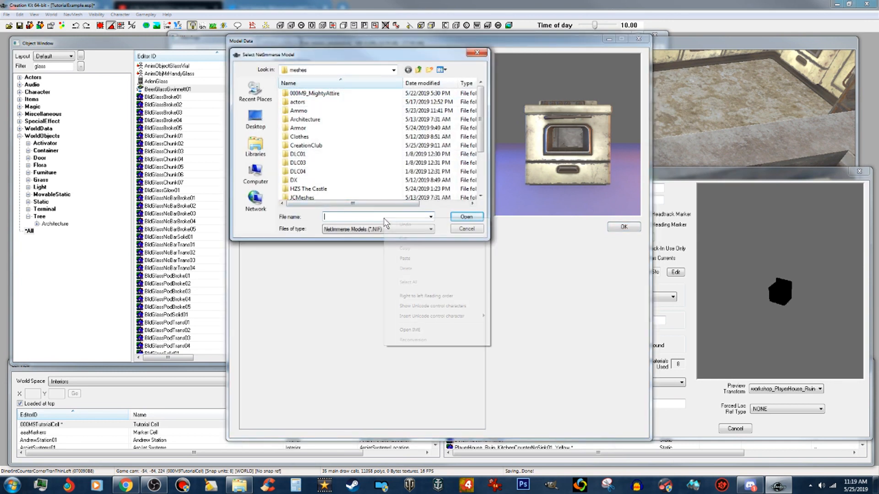
click(405, 259)
click(468, 217)
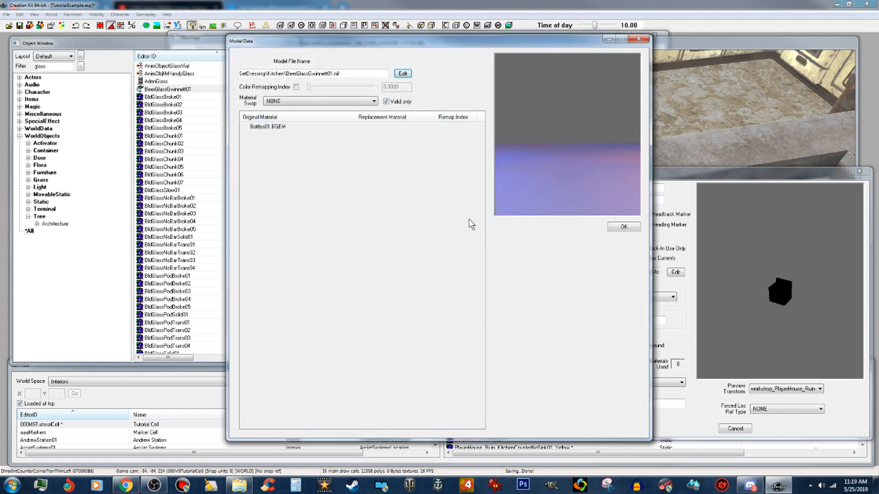
click(624, 227)
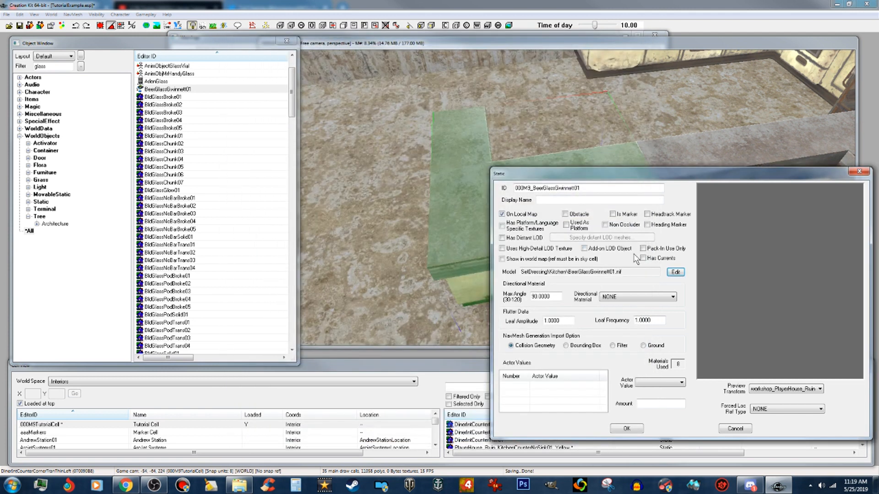
click(626, 428)
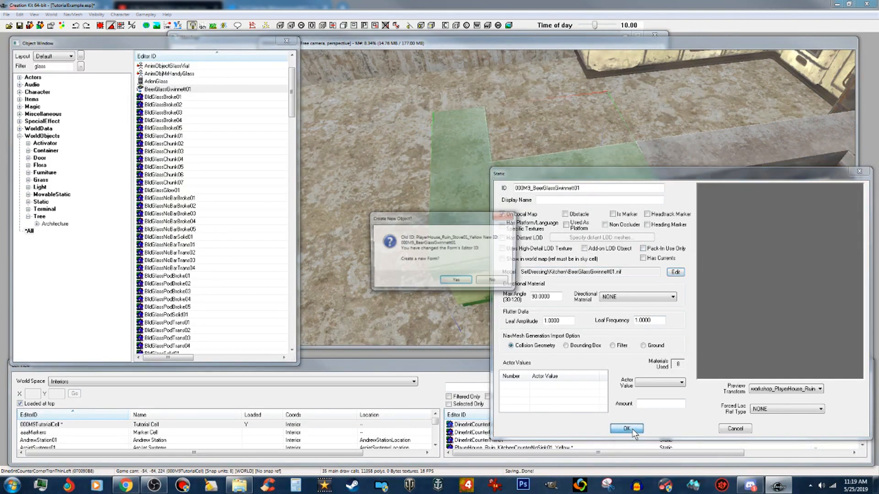
click(460, 282)
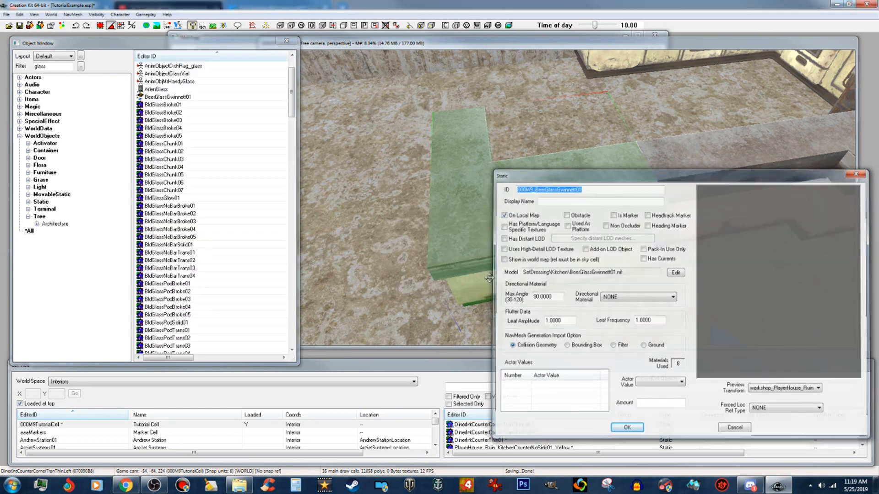
Place the new static 000M9_BeerGlassGwinnett01 on top of the front diner counter and check it within the room
drag(293, 100, 292, 79)
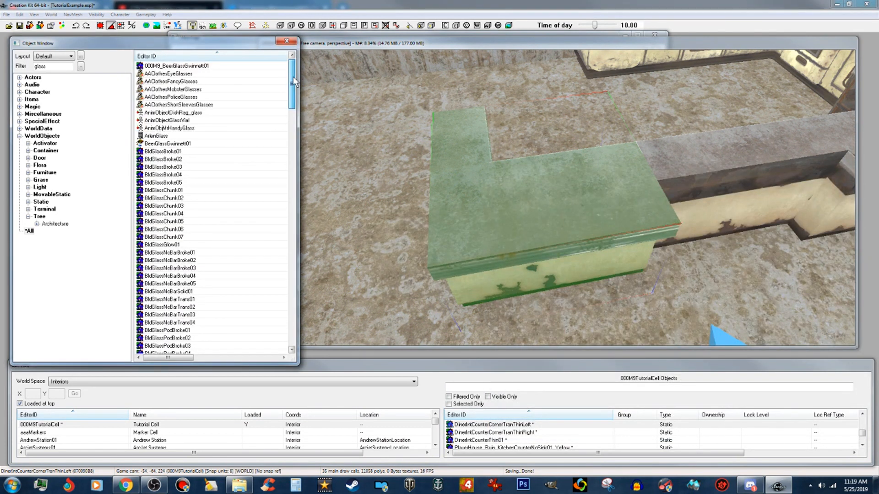
drag(199, 67, 496, 238)
scroll(496, 237, up, 5)
scroll(496, 238, down, 5)
shift+middle_drag(497, 238, 511, 199)
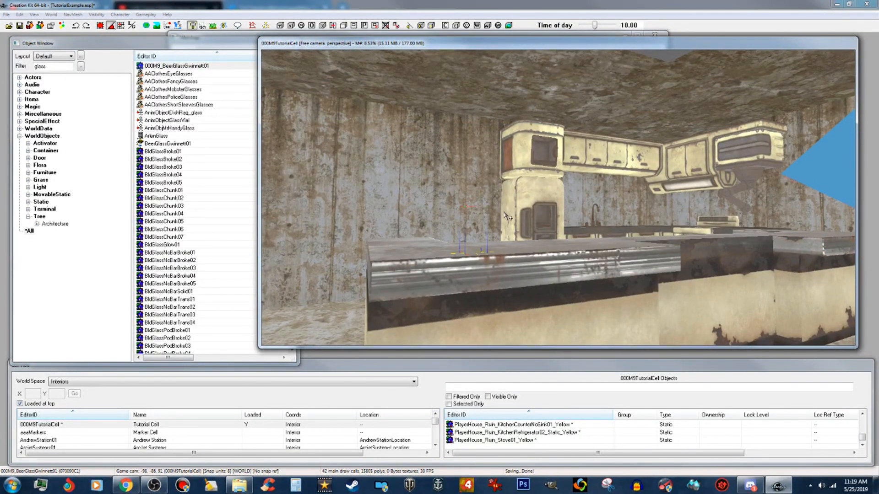
key(a)
key(a)
shift+middle_drag(583, 90, 566, 118)
scroll(566, 119, down, 5)
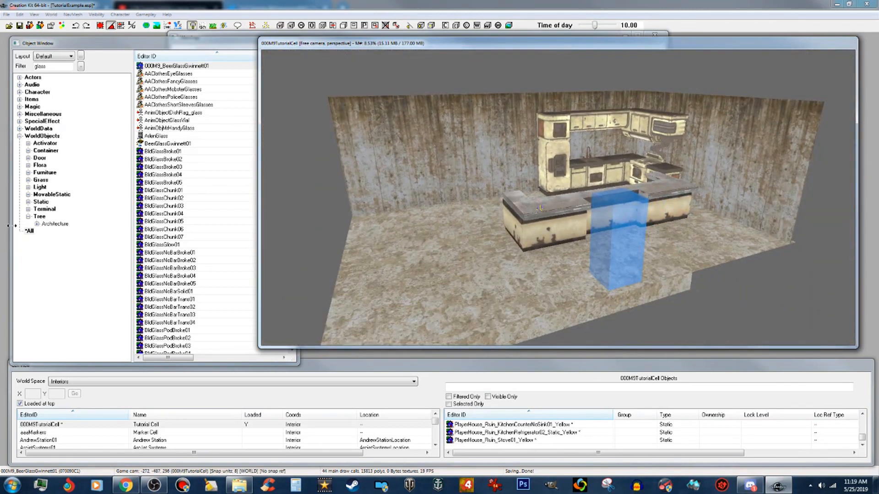
List the Light objects and clear the "glass" filter
click(45, 187)
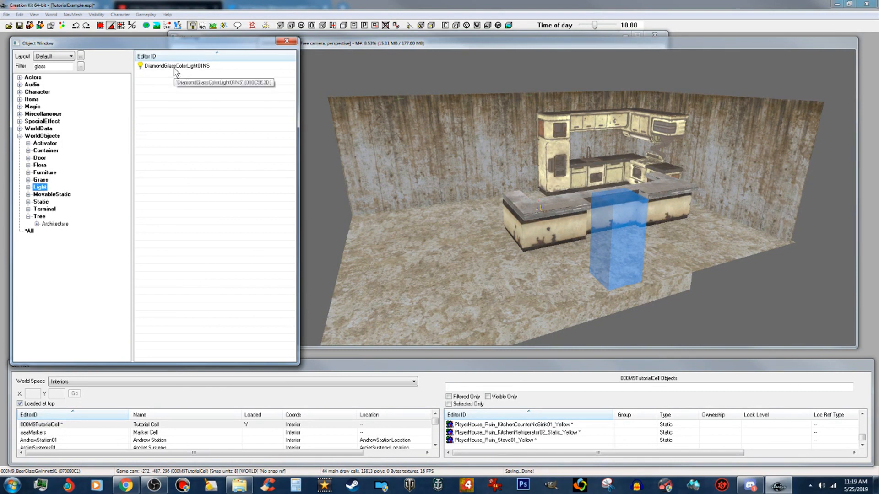
double_click(48, 67)
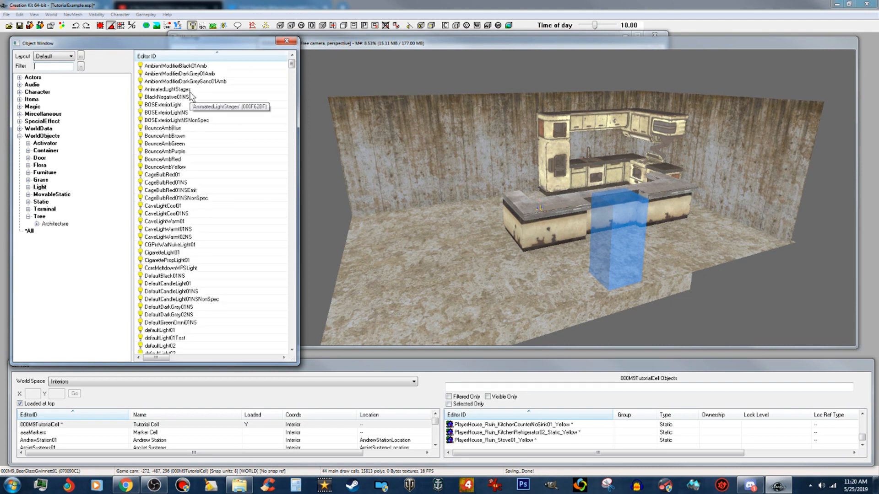
Place the CaveLightCool01NS light on the floor beside the counter and turn on scene lighting
click(179, 214)
drag(448, 254, 529, 208)
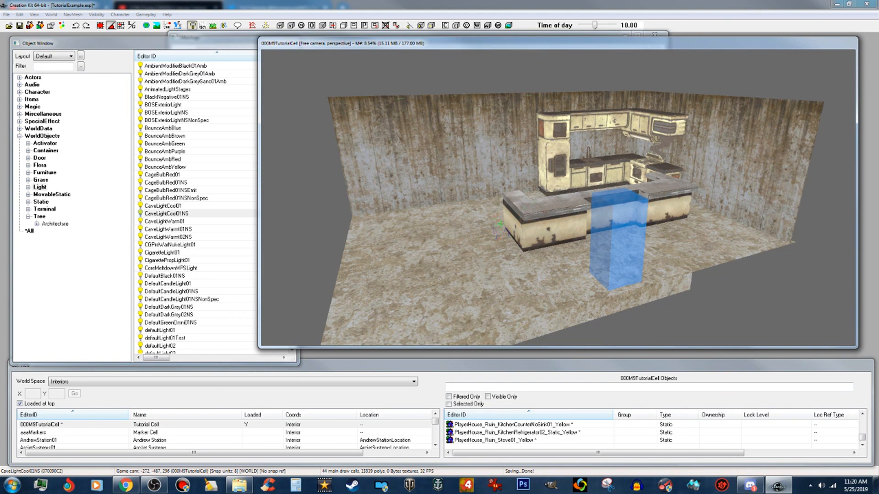
key(a)
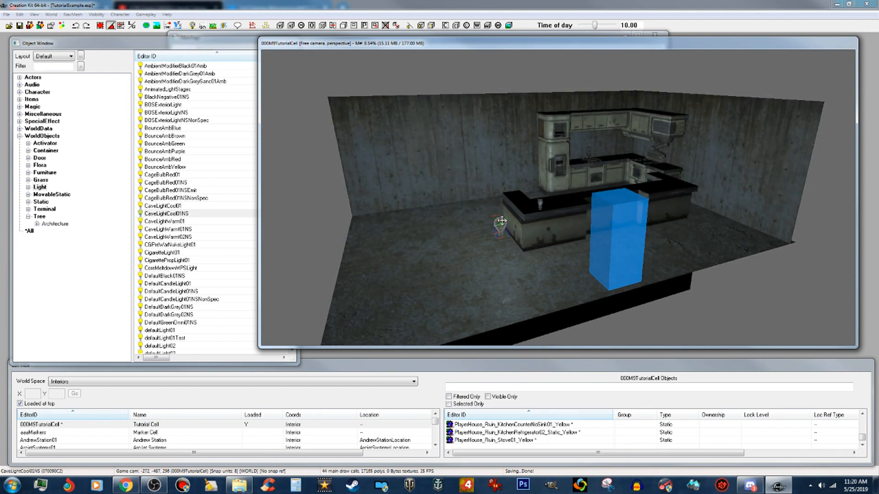
Examine the beer glass on the counter up close, with scene lighting on and off
scroll(503, 220, up, 4)
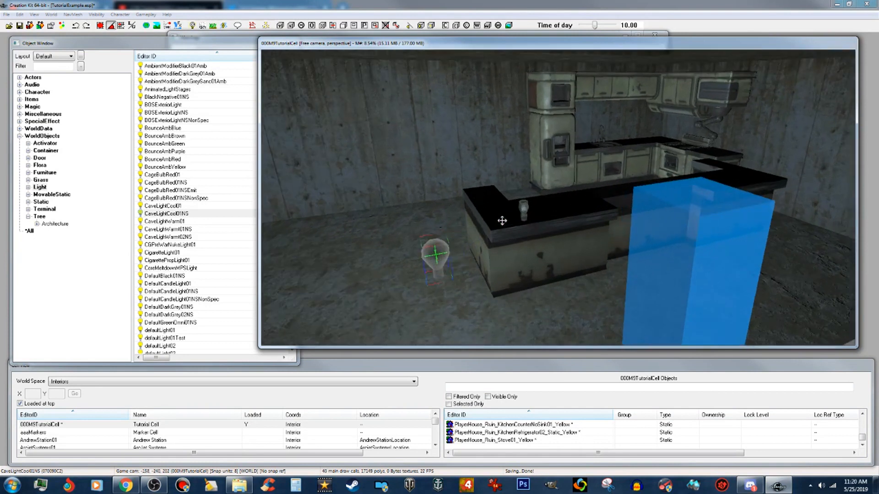
scroll(502, 220, up, 3)
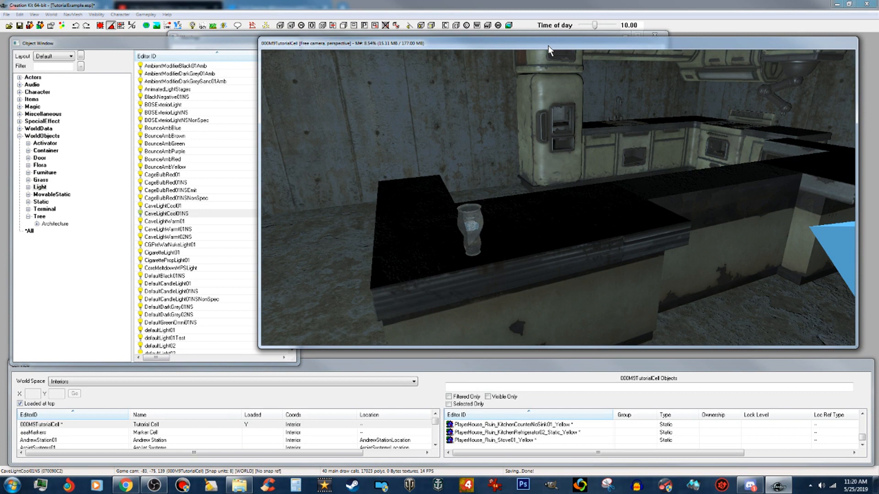
key(a)
click(461, 242)
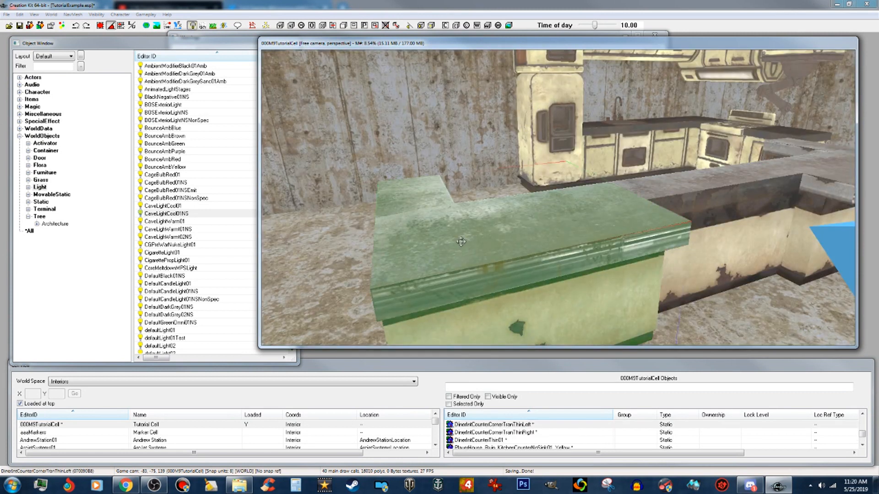
mouse_move(461, 242)
middle_down()
mouse_move(454, 224)
mouse_move(461, 227)
middle_up()
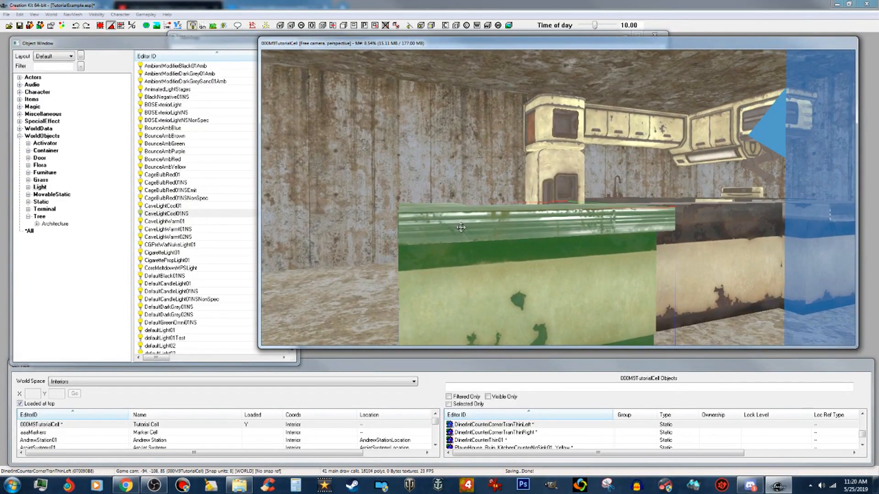
key(a)
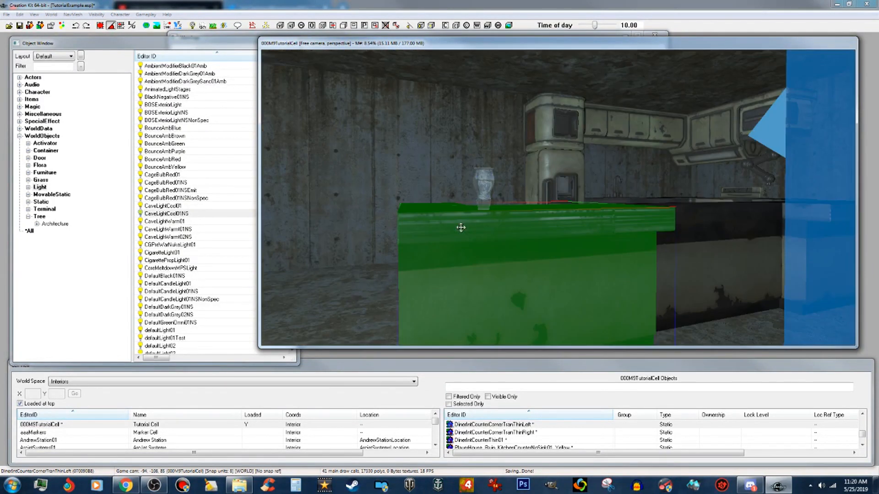
key(d)
Turn off scene lighting, move the beer glass farther back from the counter's front edge, and drop it onto the countertop
click(488, 183)
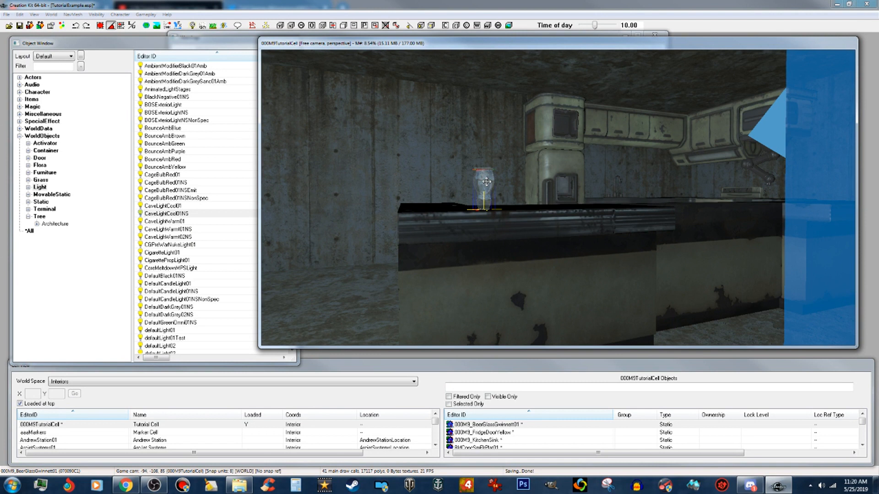
key(a)
scroll(486, 183, up, 3)
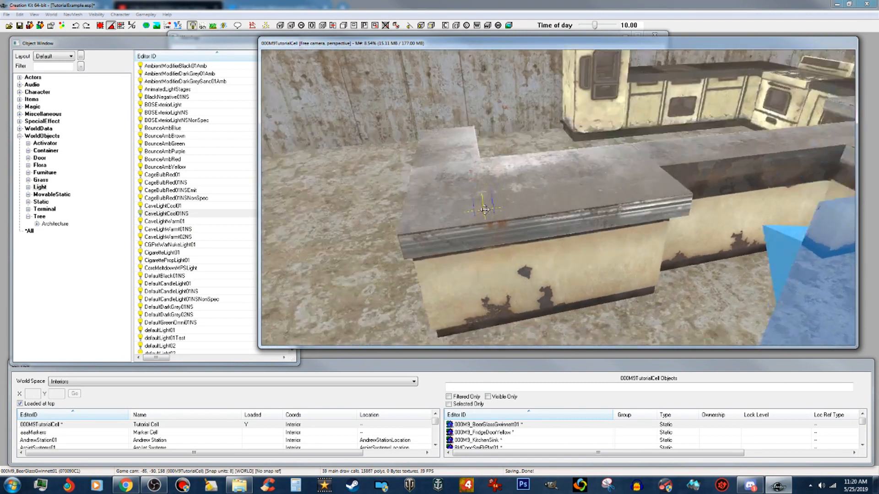
scroll(487, 227, up, 1)
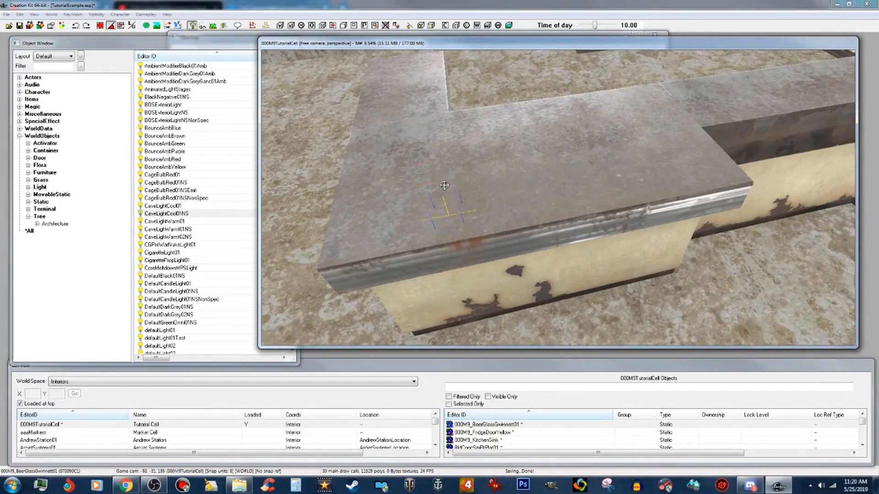
drag(436, 196, 382, 149)
drag(455, 161, 438, 151)
key(z)
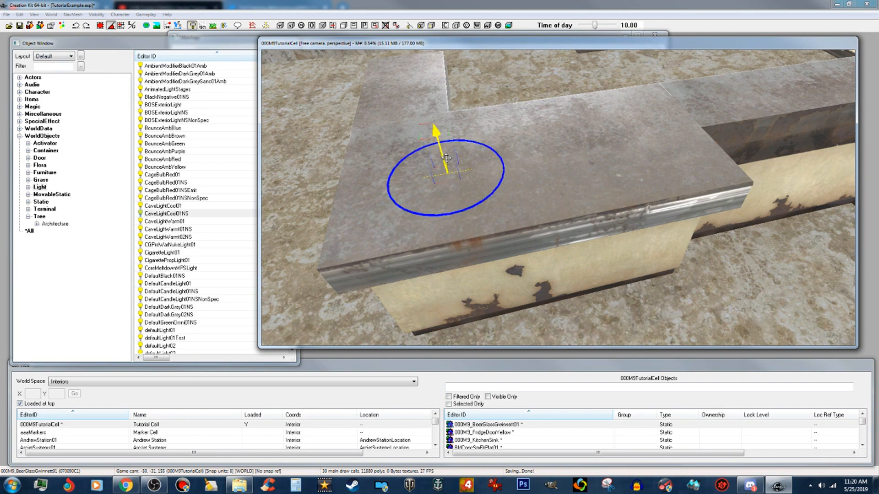
drag(447, 161, 442, 143)
key(f)
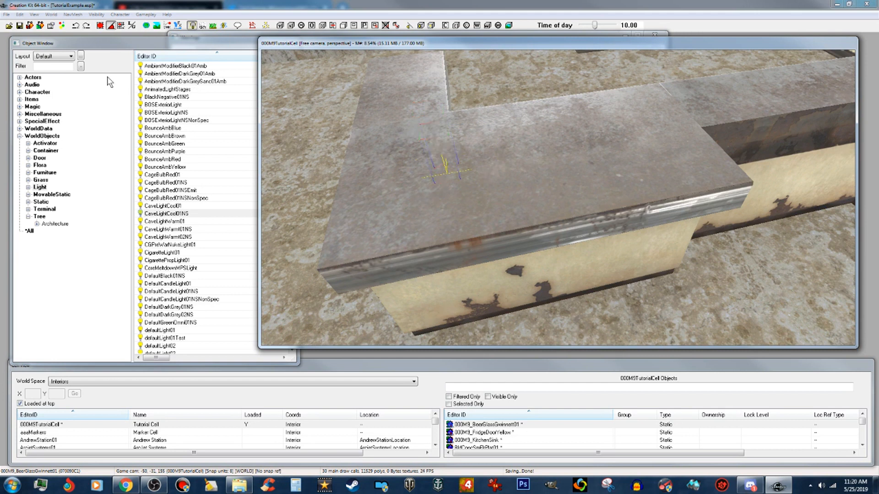
Filter all object categories for "napkin" and open the NapkinClean misc item's properties
click(107, 26)
click(63, 67)
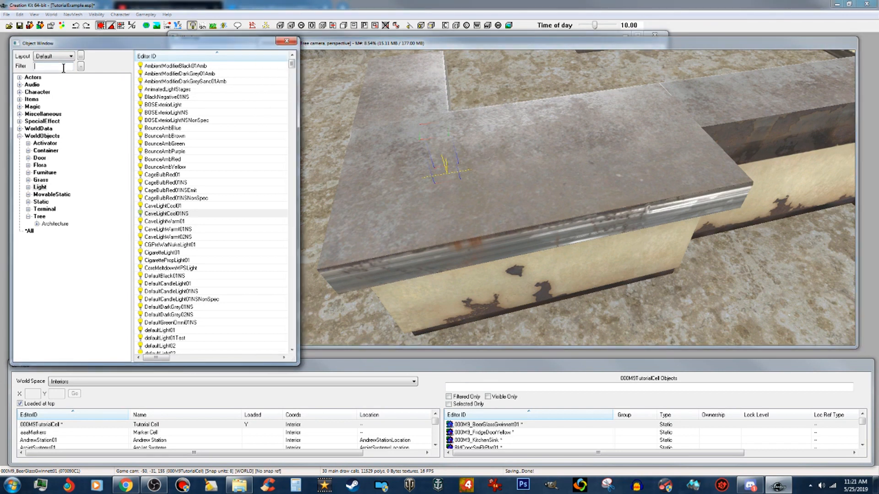
text(napkin)
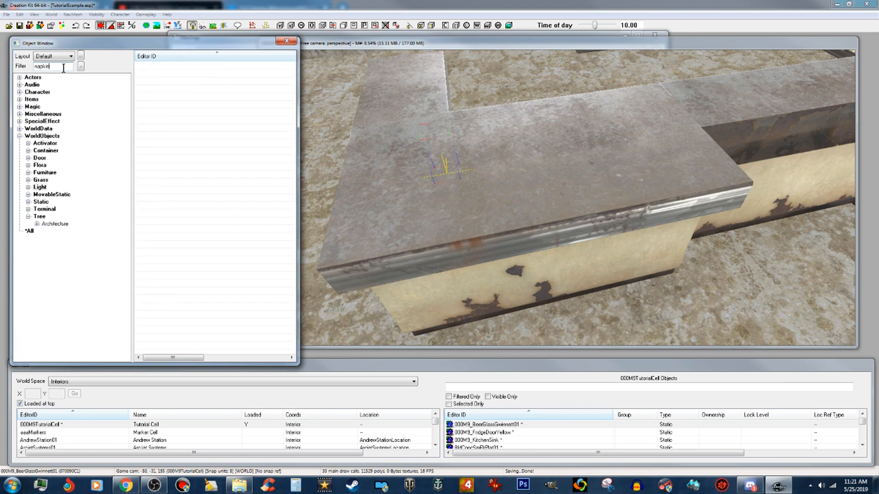
click(30, 231)
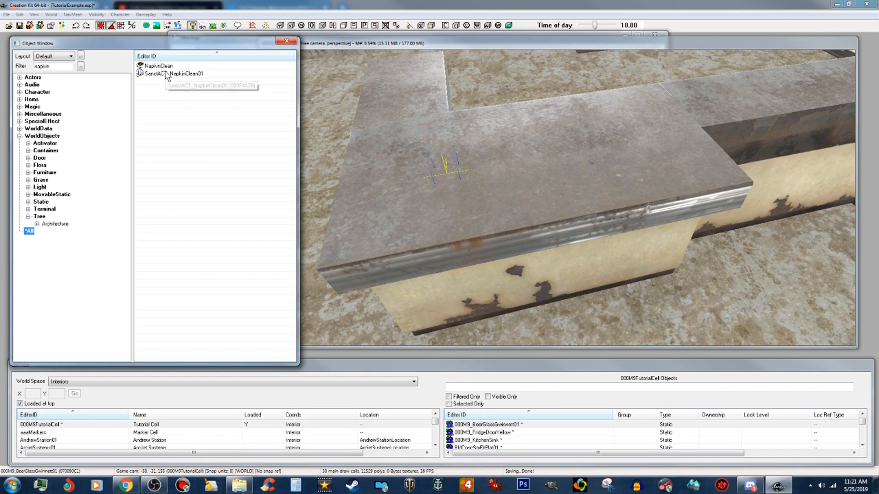
double_click(164, 66)
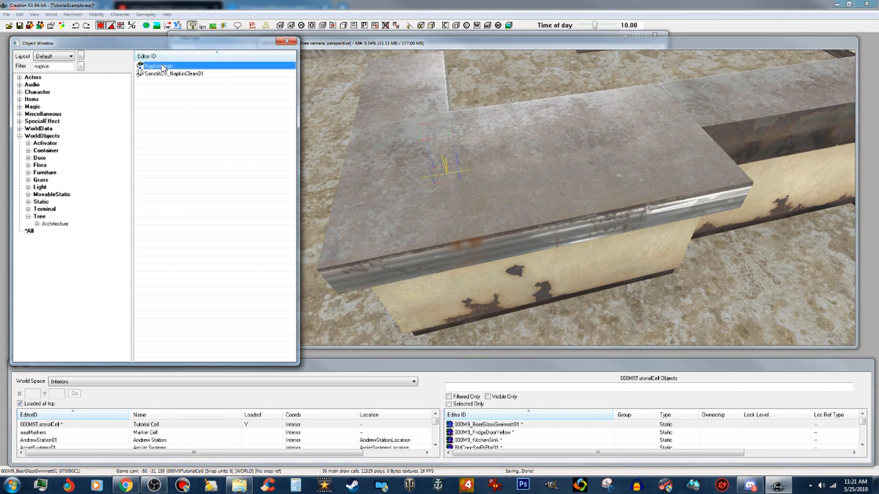
drag(446, 122, 376, 218)
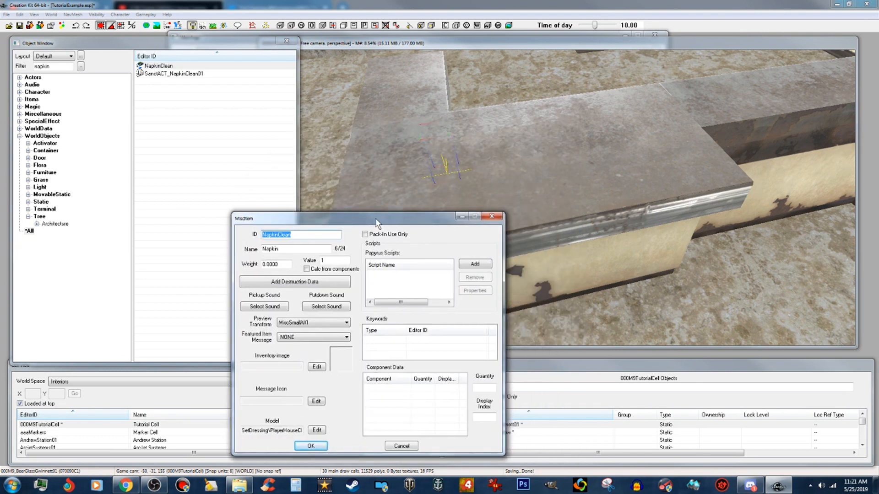
Filter the objects by "000" and open the 000M9_KitchenSink static's properties beside the NapkinClean dialog
click(64, 66)
drag(64, 66, 2, 66)
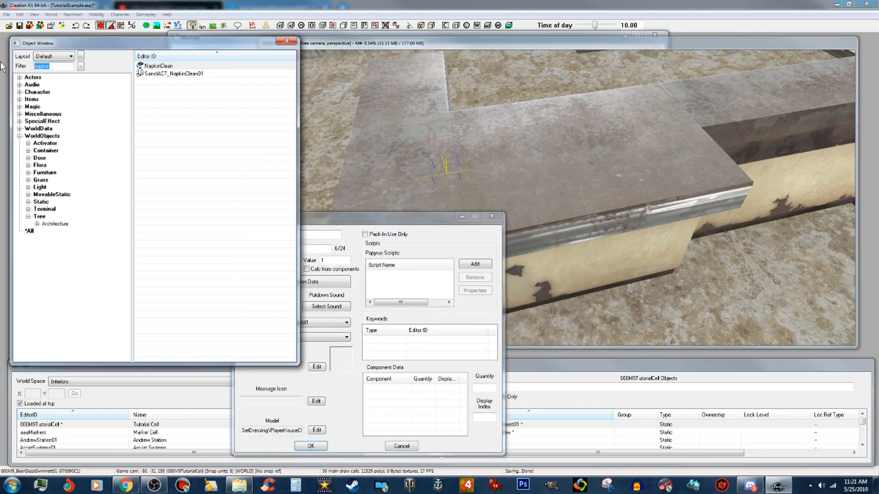
text(000)
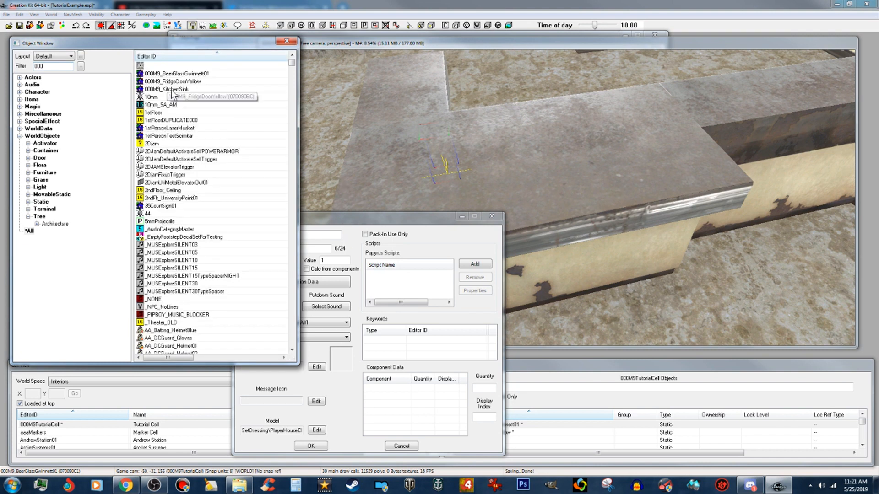
double_click(171, 90)
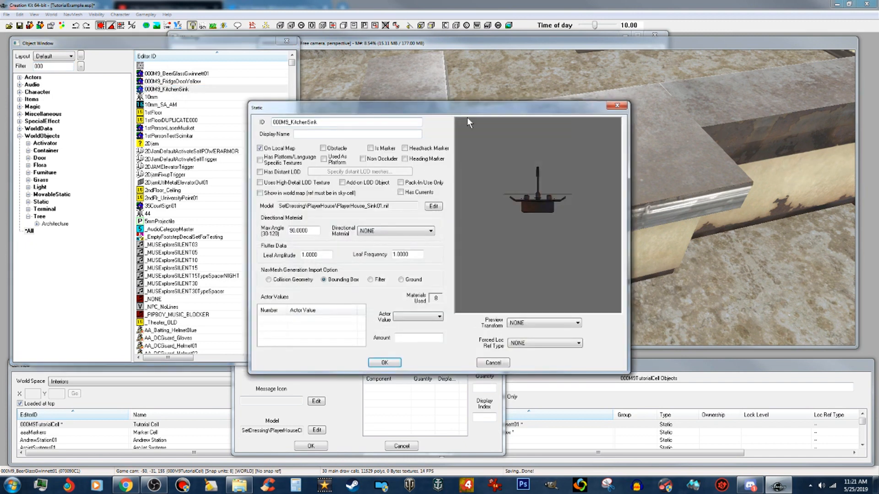
drag(483, 108, 687, 163)
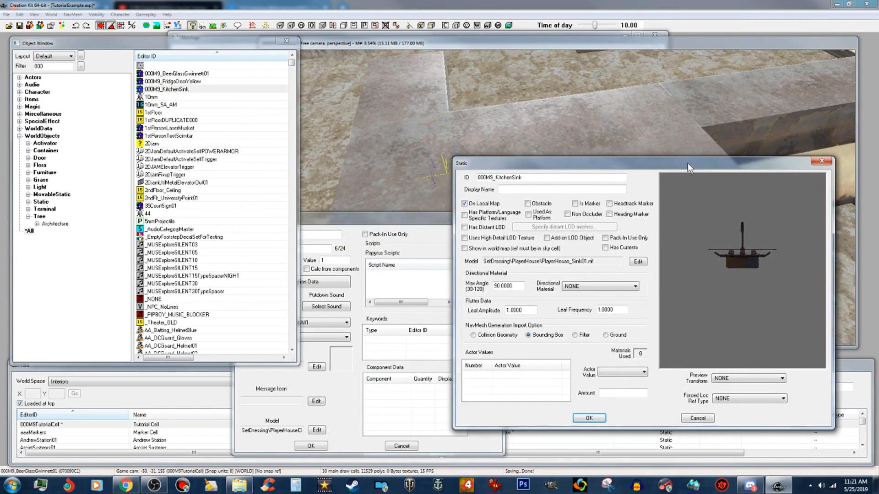
Copy the NapkinClean ID and use it to change the kitchen sink static's ID to 000M9_NapkinClean
click(401, 222)
drag(294, 235, 263, 236)
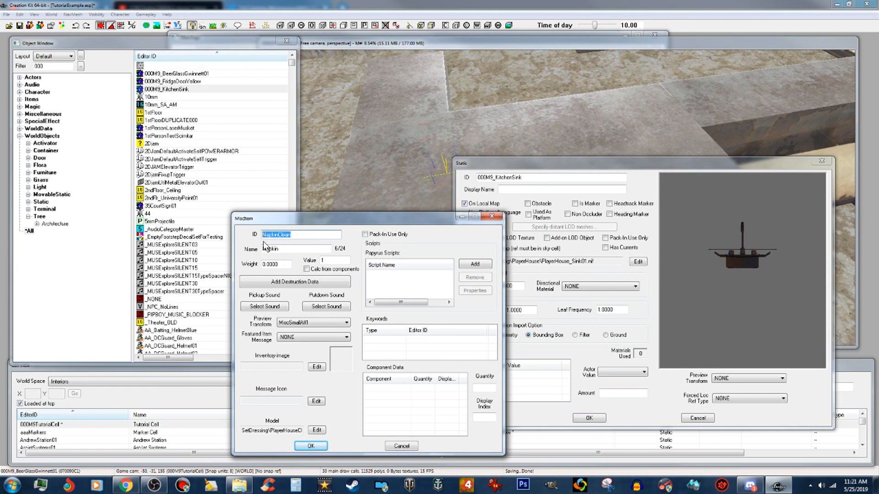
right_click(280, 235)
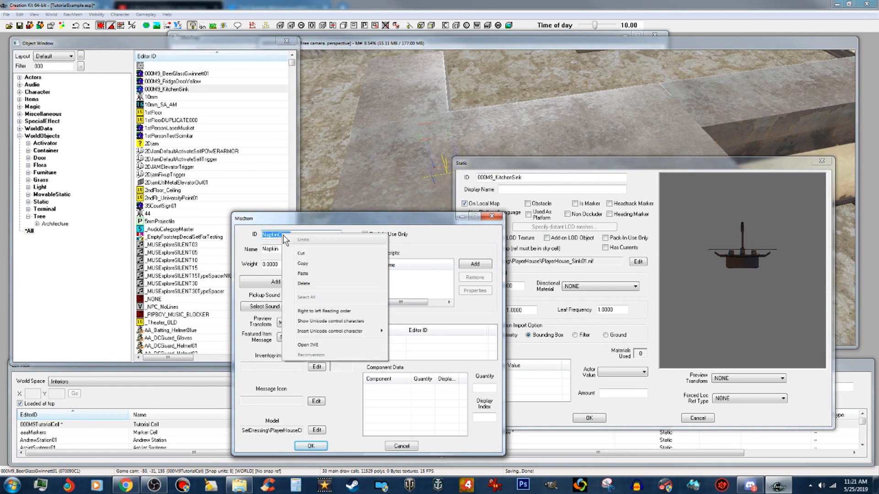
click(304, 265)
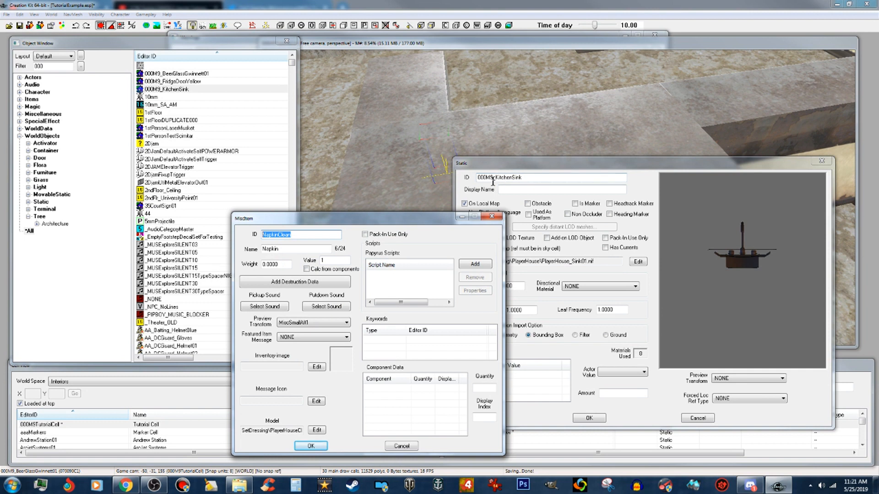
drag(496, 177, 527, 177)
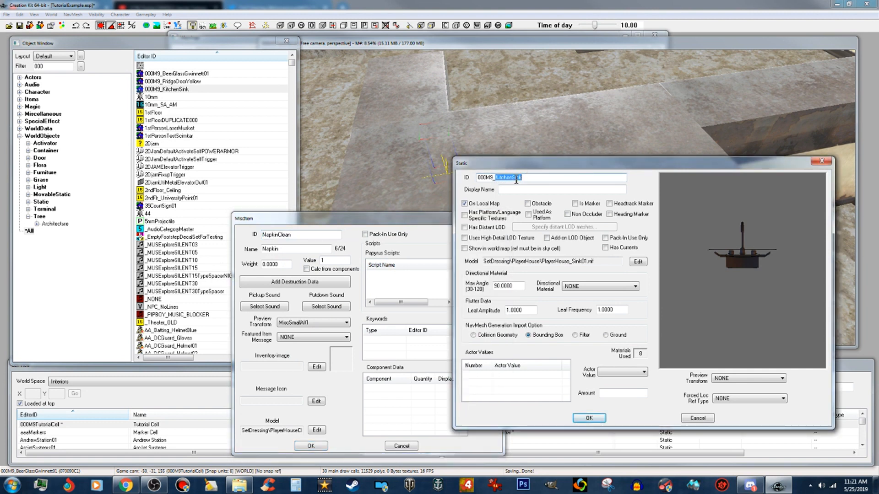
right_click(516, 179)
click(538, 222)
Copy the full model file path from the NapkinClean misc item's model data and close the item without saving
click(414, 219)
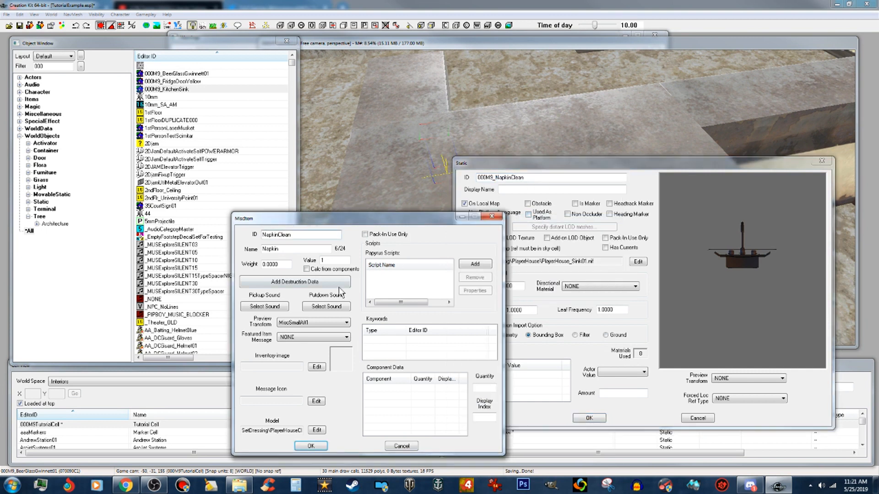
click(317, 430)
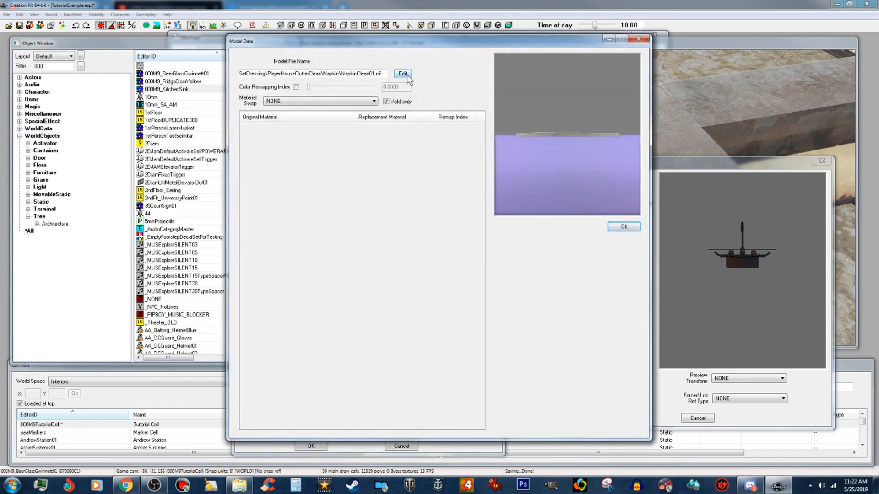
right_click(375, 69)
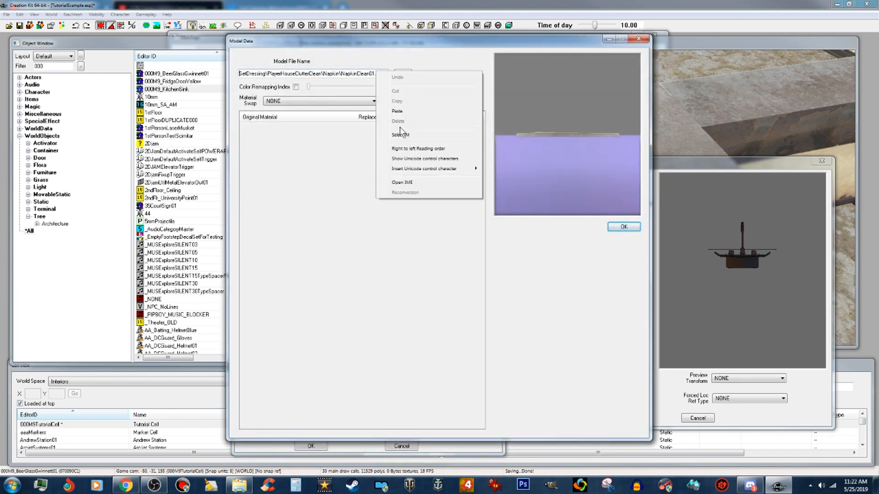
click(401, 134)
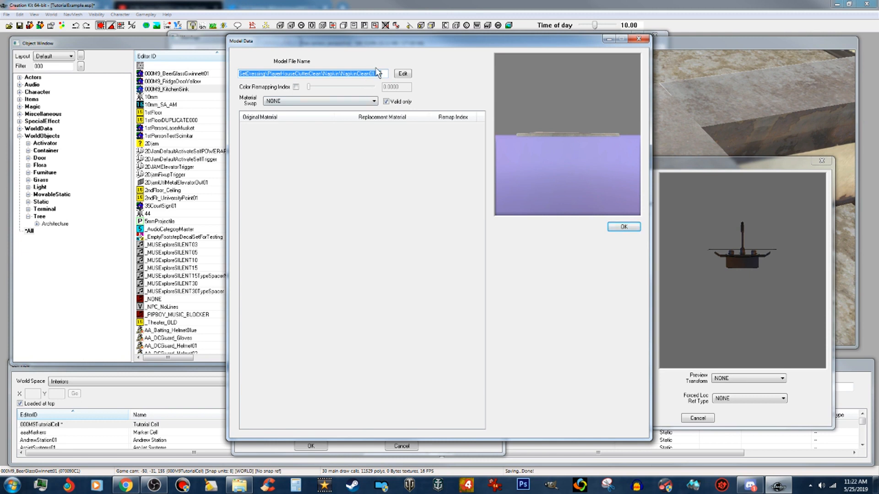
right_click(375, 75)
click(394, 107)
click(623, 227)
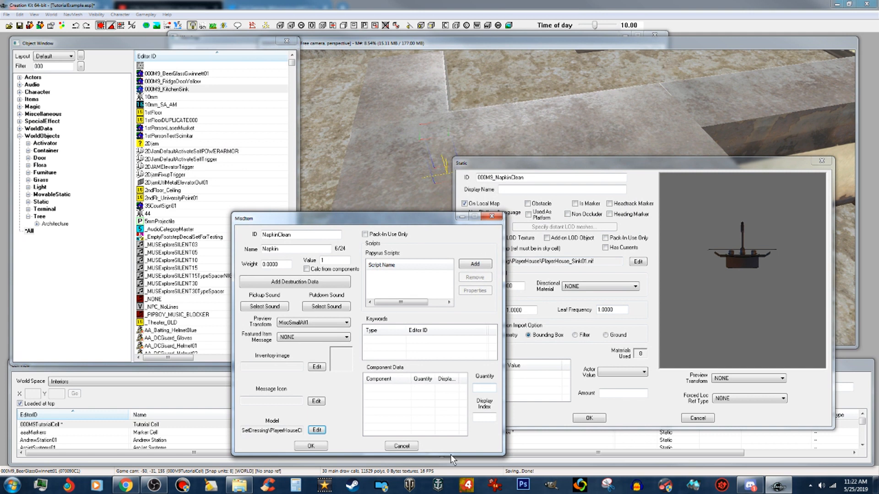
click(402, 447)
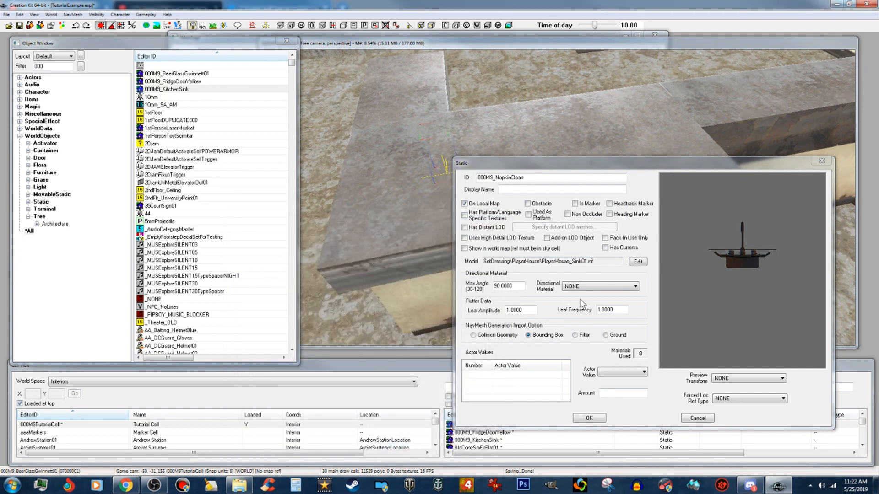
Set the 000M9_NapkinClean static's model to SetDressing\PlayerHouseClutterClean\Napkin\NapkinClean01.nif
click(638, 262)
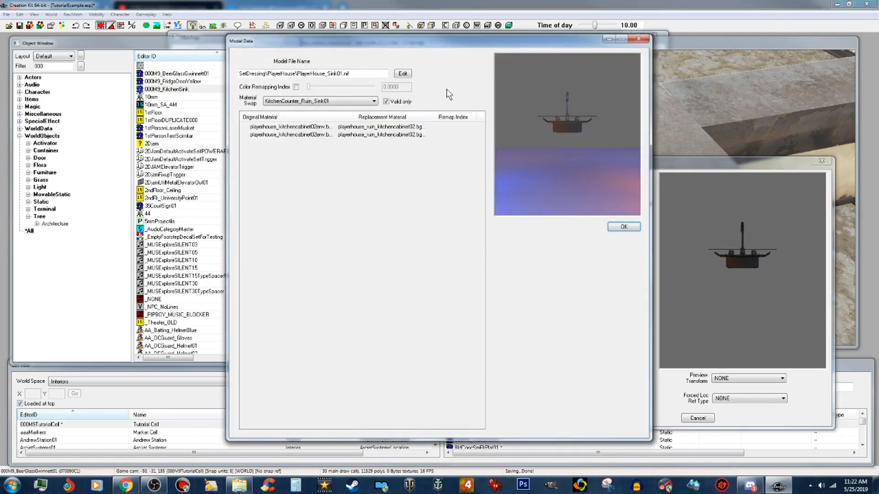
click(403, 74)
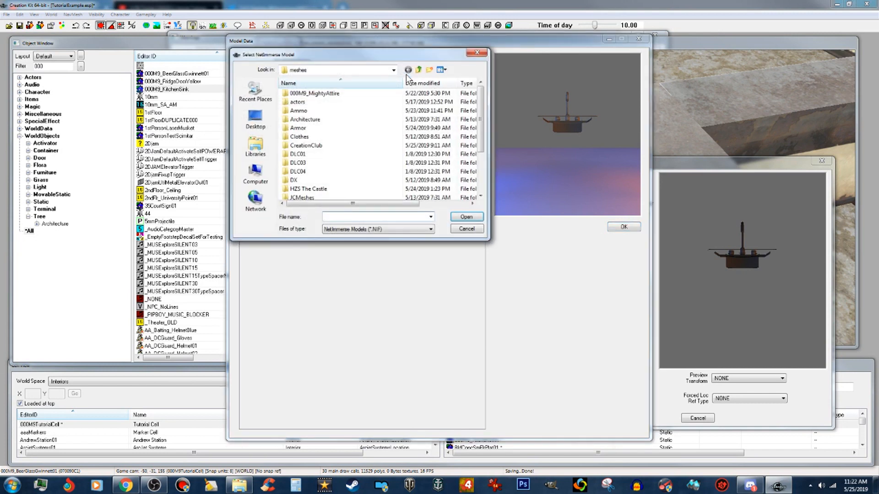
right_click(378, 216)
click(403, 257)
click(466, 217)
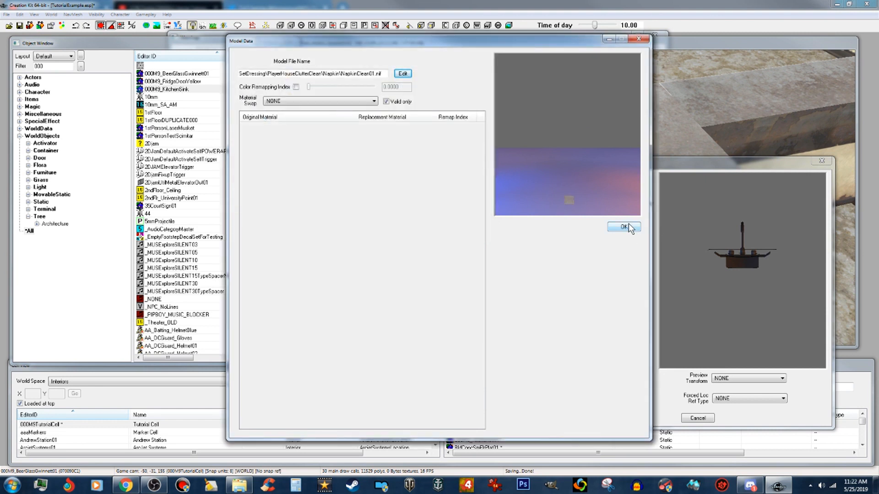
click(625, 227)
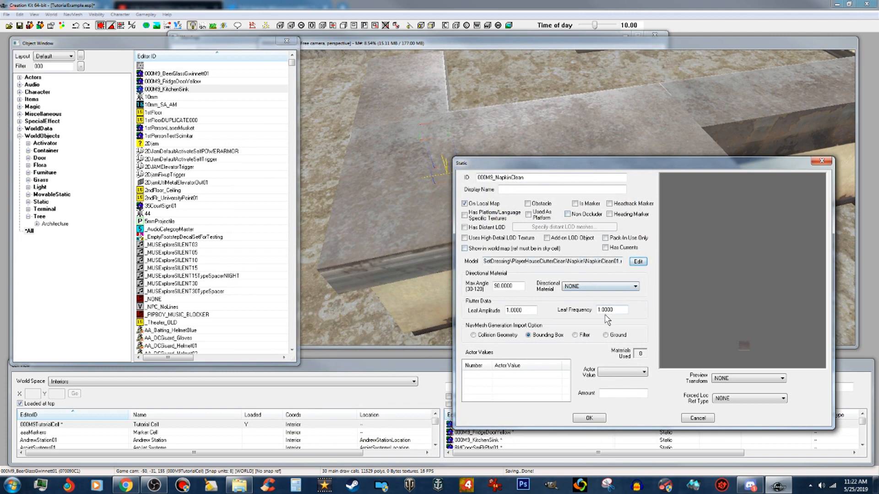
Save the edited static as a new form and place the 000M9_NapkinClean napkin on the kitchen counter
click(597, 418)
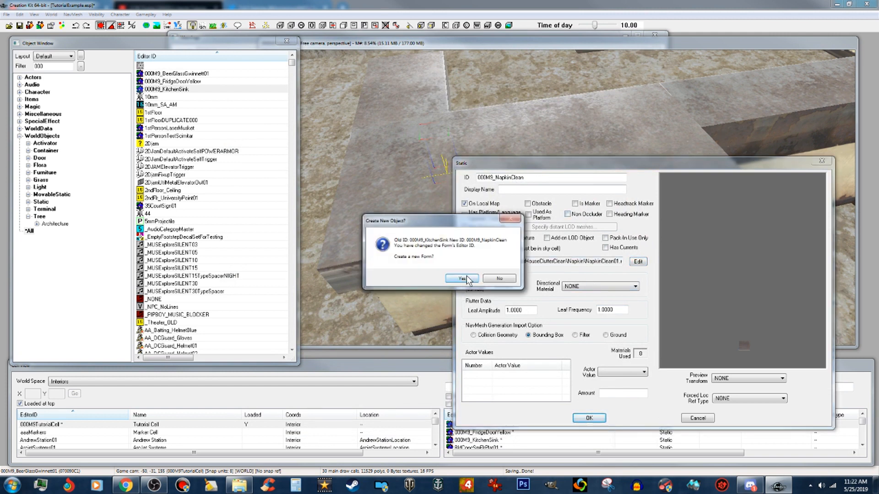
click(462, 278)
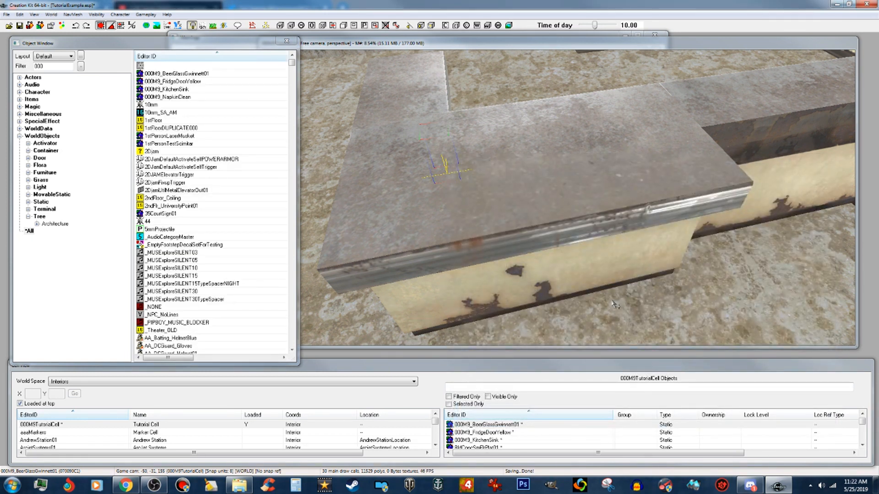
drag(188, 97, 488, 209)
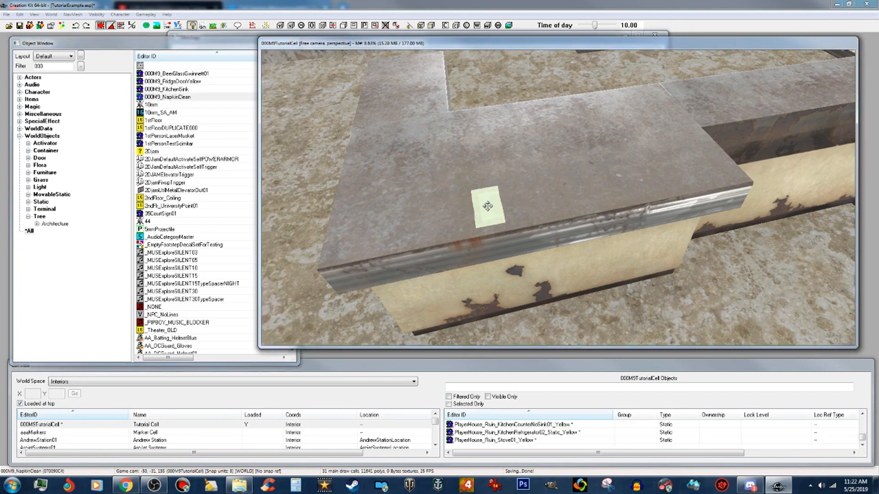
Reposition the napkin on the countertop and toggle the render view from bright preview light to the cell's own lighting
scroll(490, 209, up, 3)
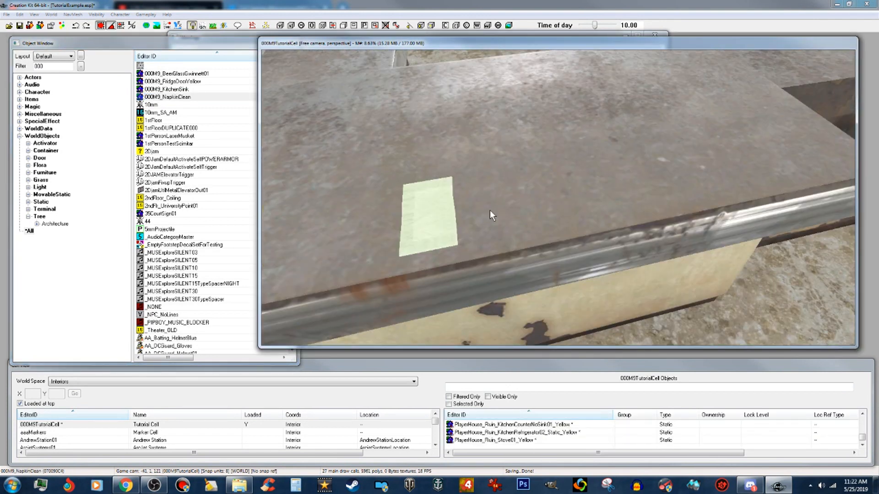
middle_drag(490, 210, 680, 211)
drag(602, 224, 582, 196)
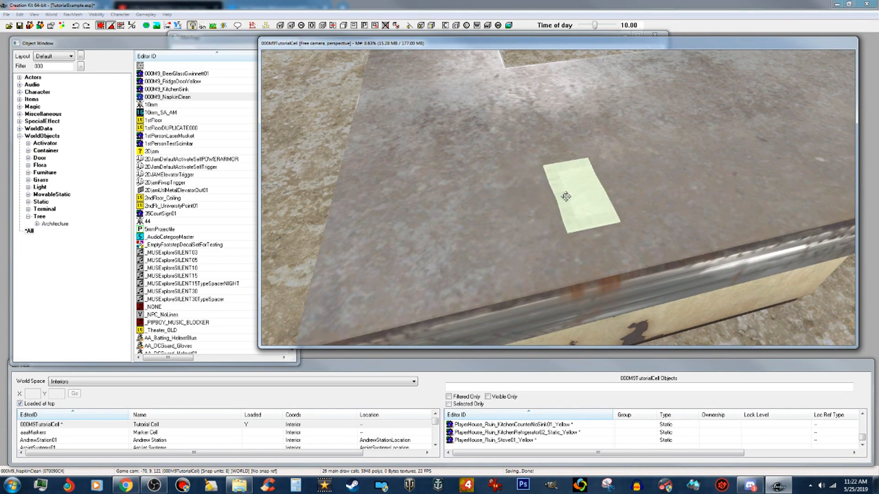
click(499, 172)
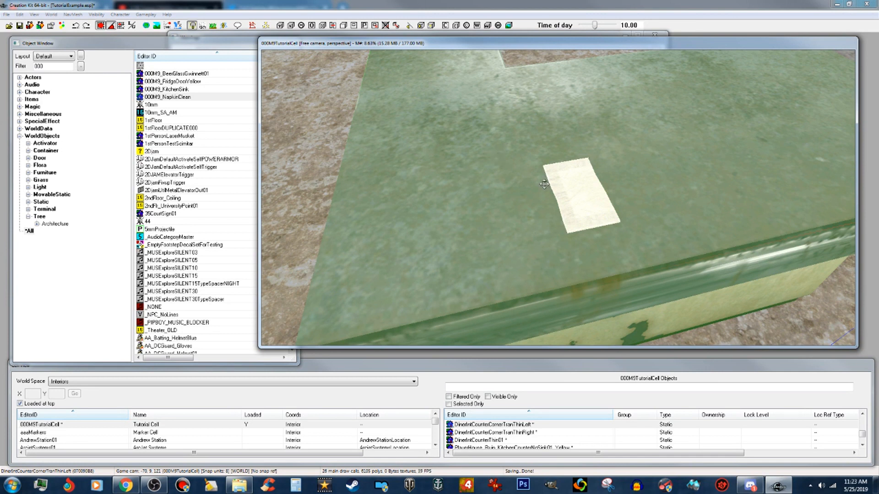
key(a)
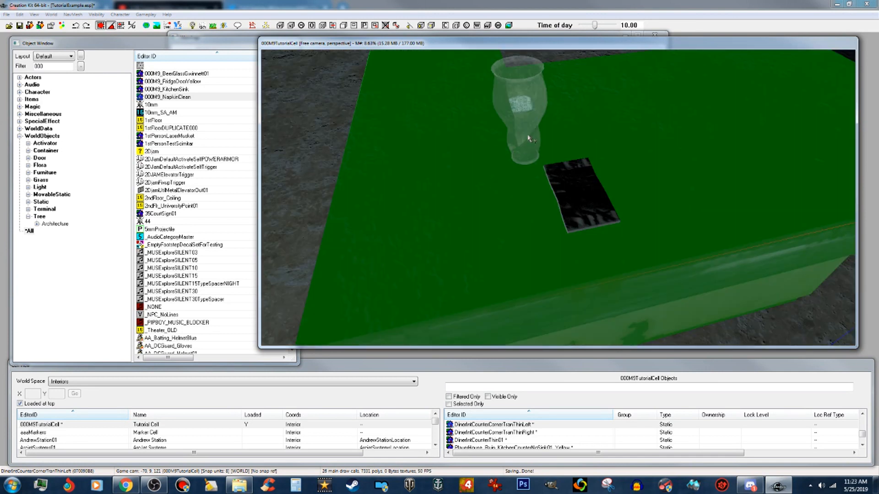
Adjust the napkin's position, undo the last move, and place the beer glass on top of the napkin
click(572, 193)
drag(585, 196, 589, 135)
key(ctrl+z)
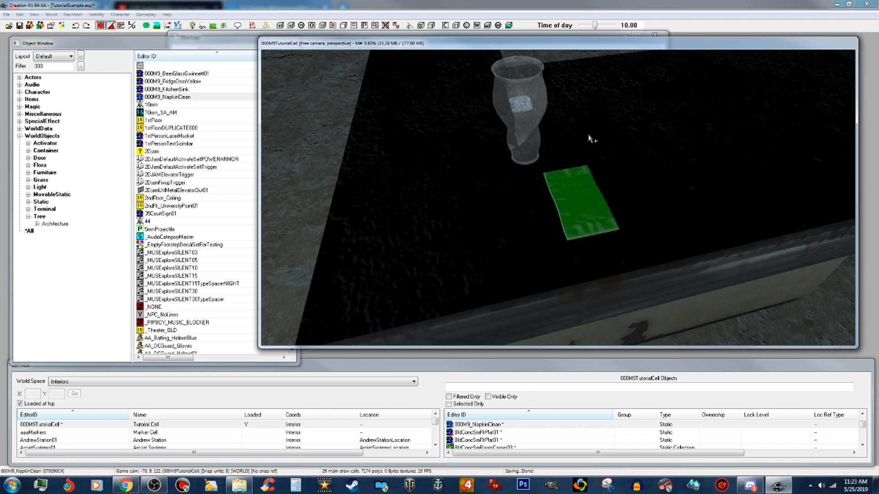
drag(529, 146, 589, 170)
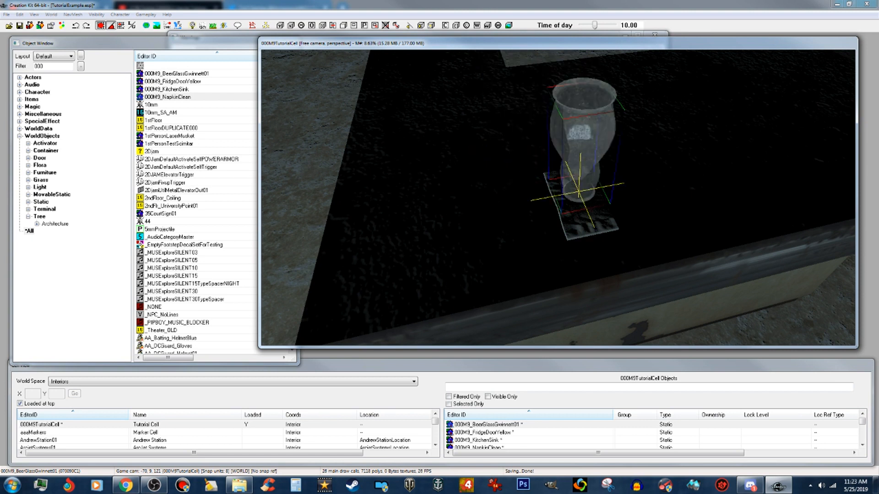
Add the napkin to the beer glass selection, move both together on the counter and check their placement
ctrl+click(585, 229)
drag(585, 229, 563, 182)
scroll(566, 178, down, 5)
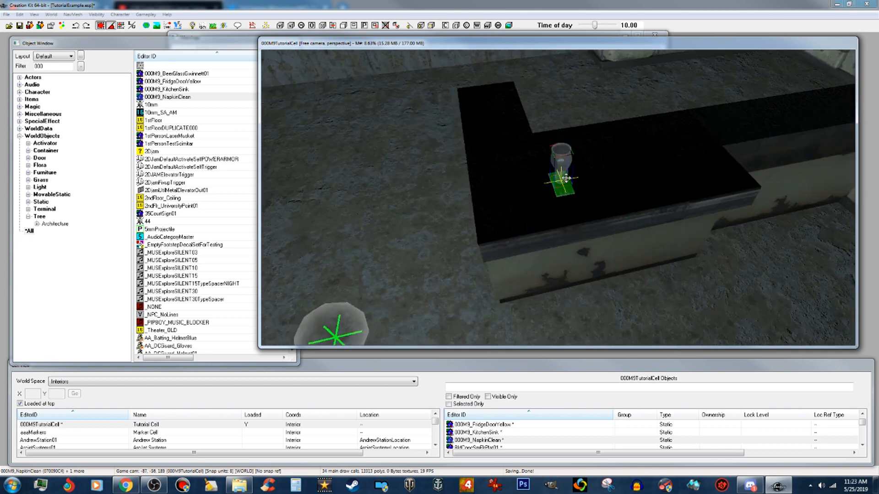
scroll(558, 179, up, 5)
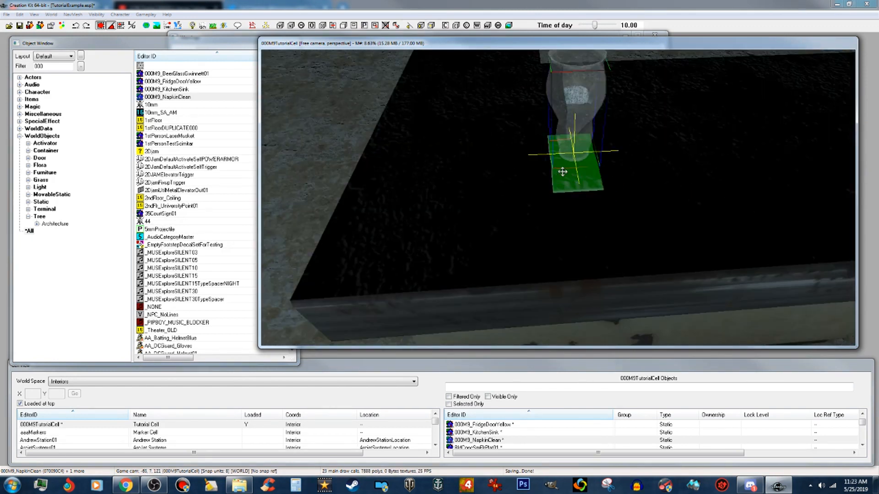
scroll(563, 173, down, 5)
scroll(564, 178, up, 1)
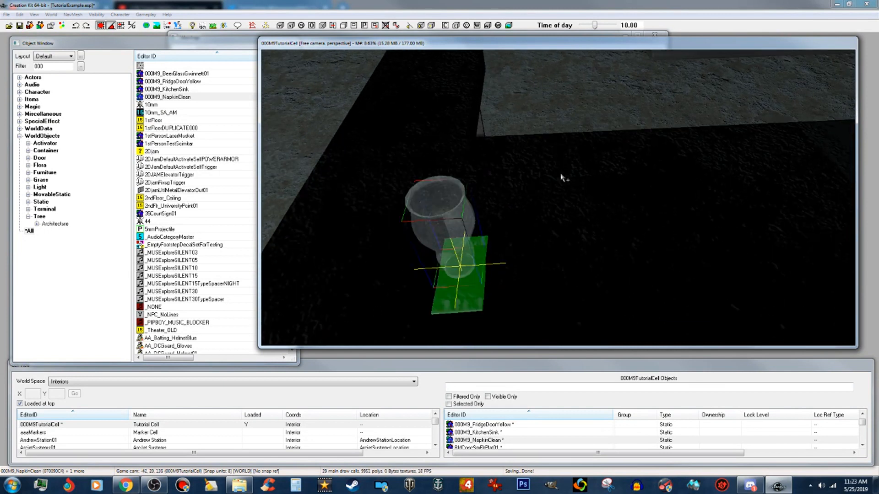
Open the 000M9_NapkinClean static's properties and move the dialog clear of the object list
click(177, 97)
double_click(178, 99)
drag(471, 107, 646, 153)
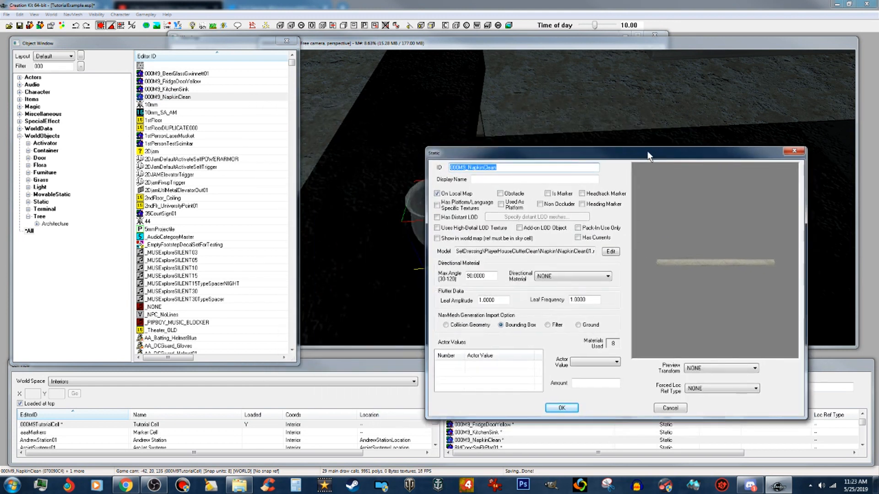
Filter the objects by "Stout" and open the BeerGwinnettStout potion's properties
click(49, 65)
double_click(49, 65)
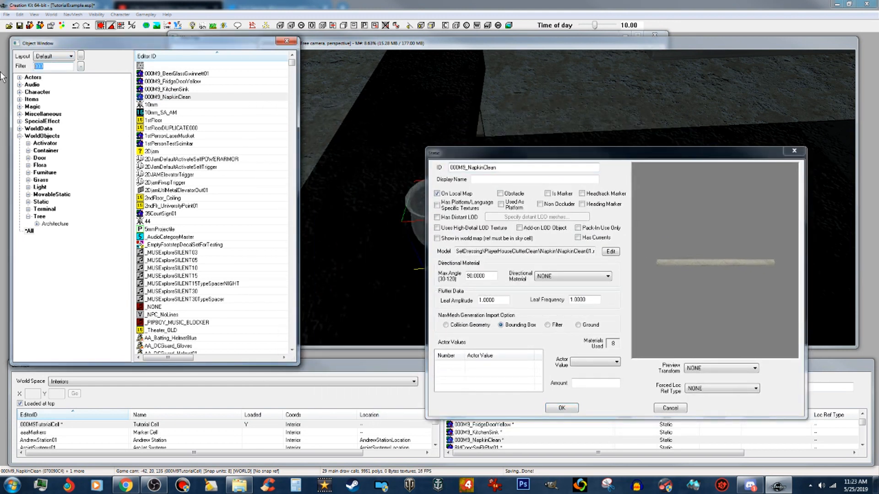
text(S)
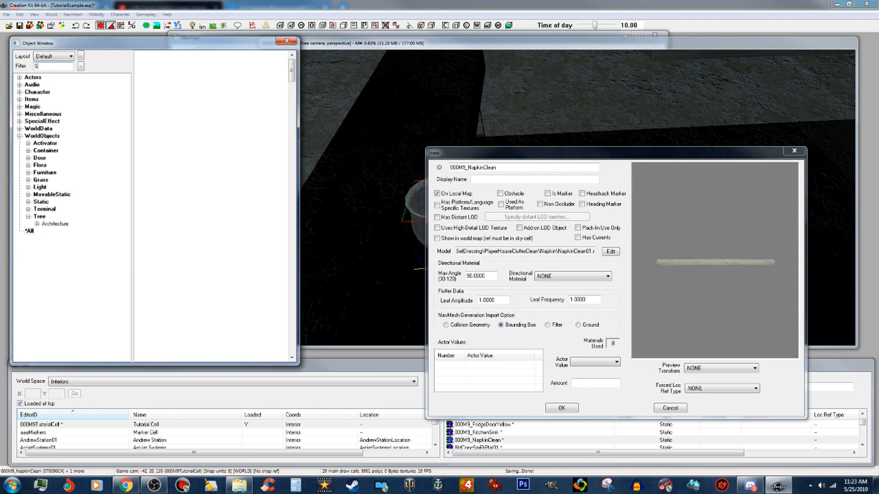
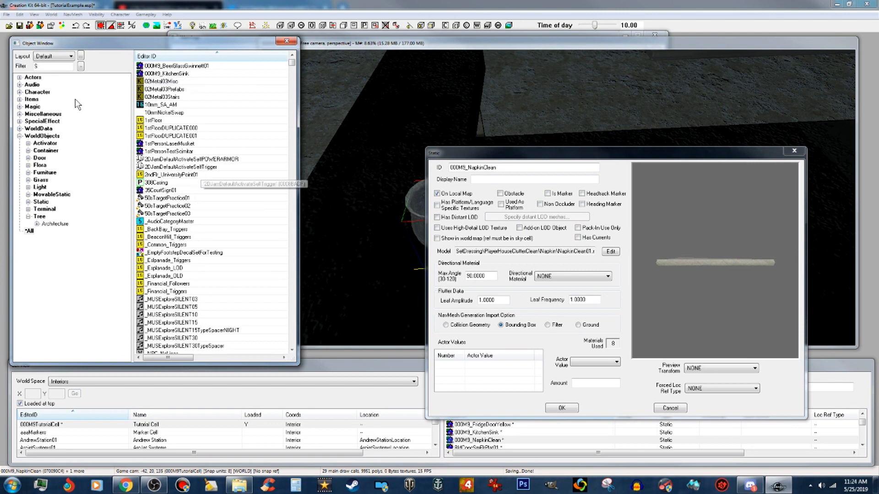
text(tout)
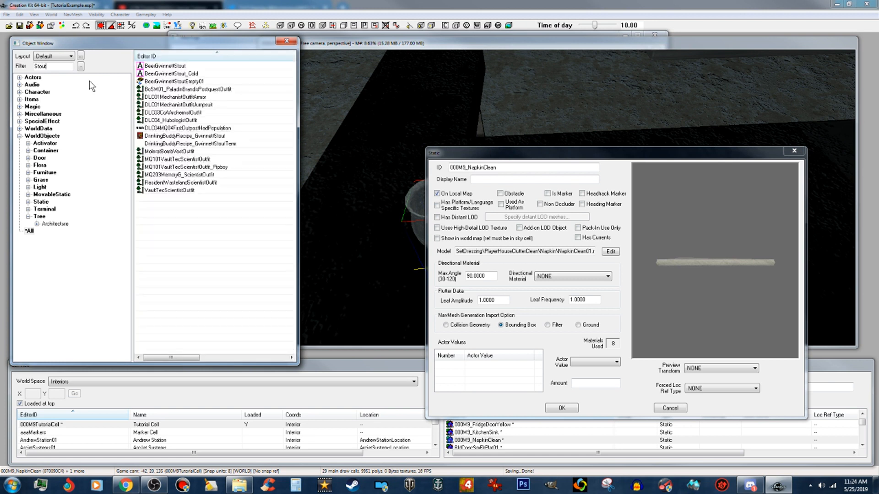
click(179, 67)
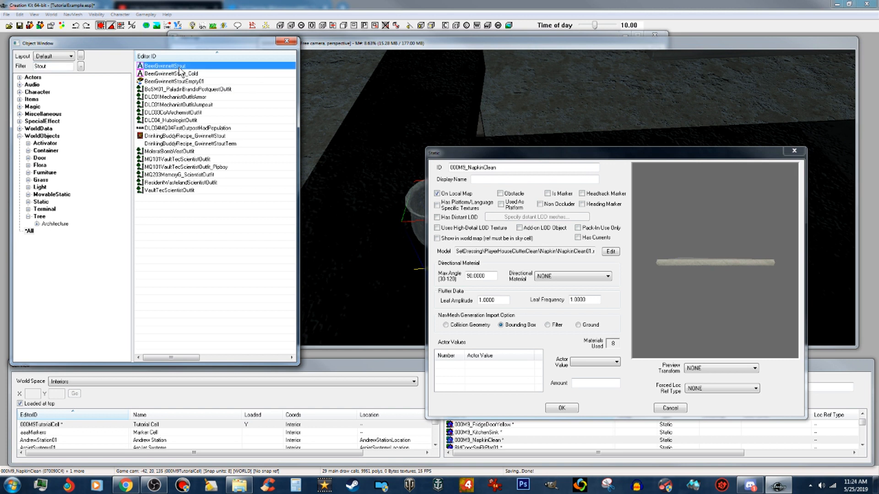
double_click(180, 67)
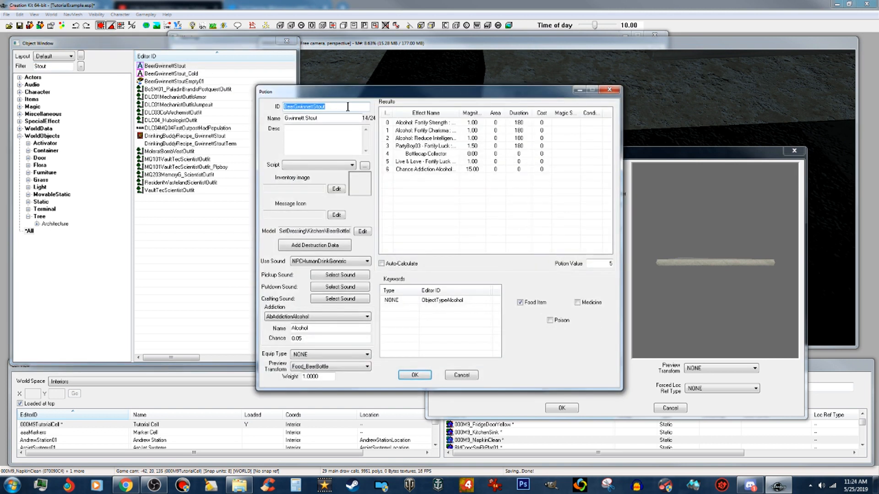
Copy the full model file path from the BeerGwinnettStout potion's model data
click(363, 234)
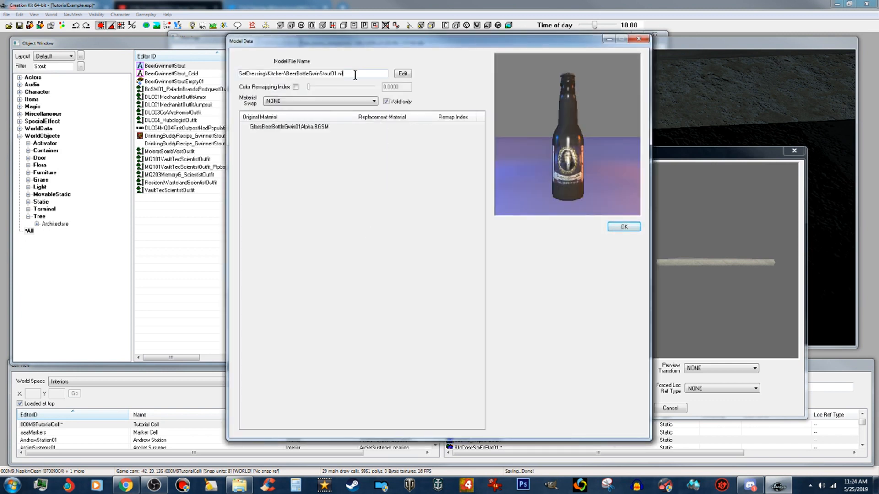
drag(355, 75, 206, 65)
right_click(326, 76)
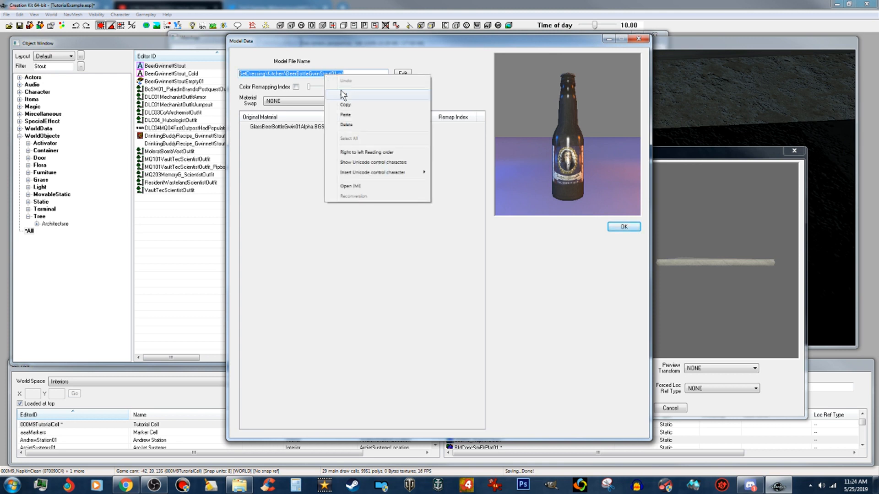
click(356, 106)
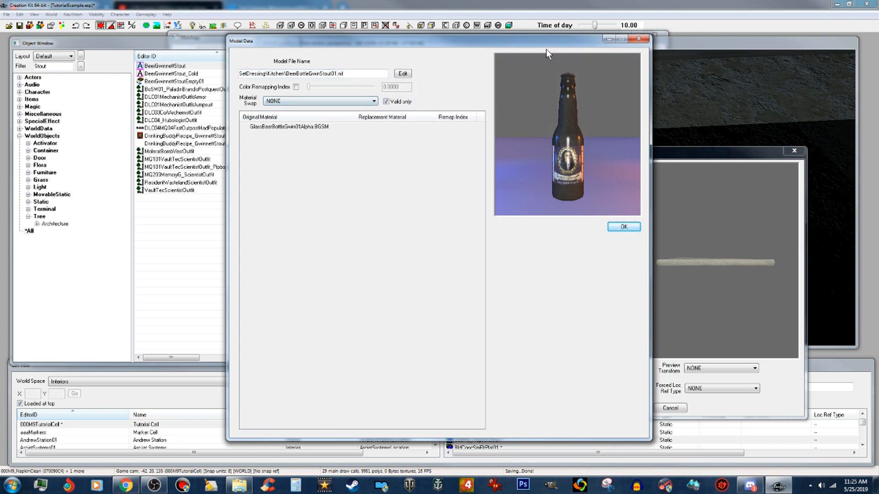
click(638, 226)
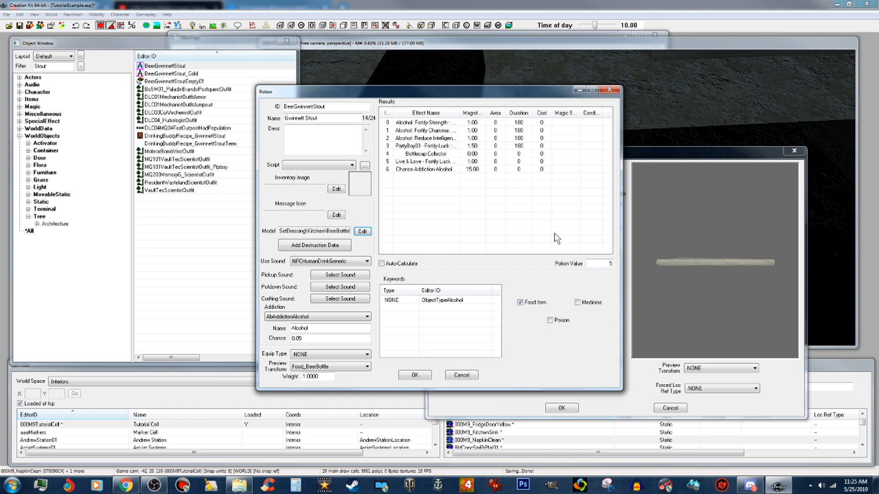
Set the model in the open 000M9_NapkinClean static dialog to SetDressing\Kitchen\BeerBottleGwinStout01.nif
click(616, 402)
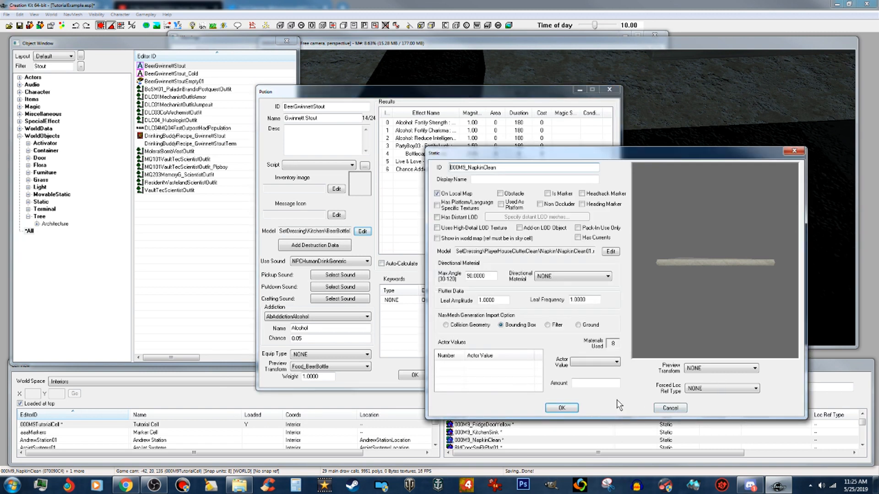
click(611, 251)
click(402, 73)
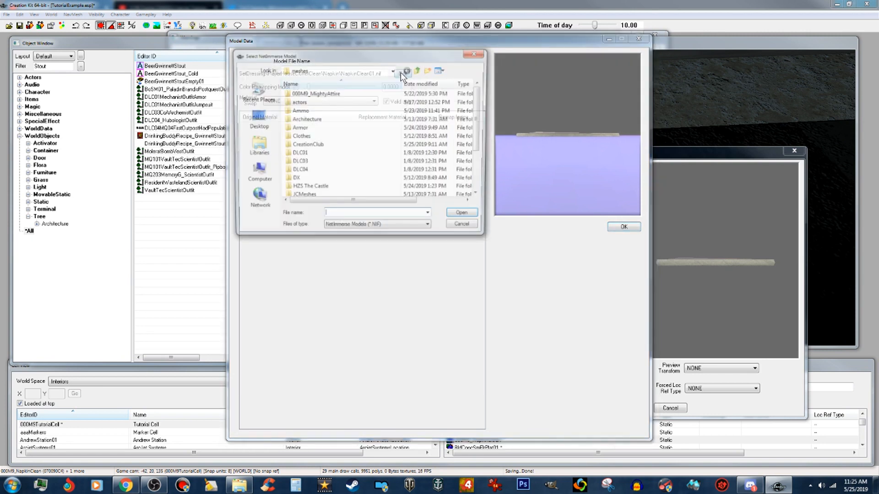
right_click(377, 217)
click(399, 256)
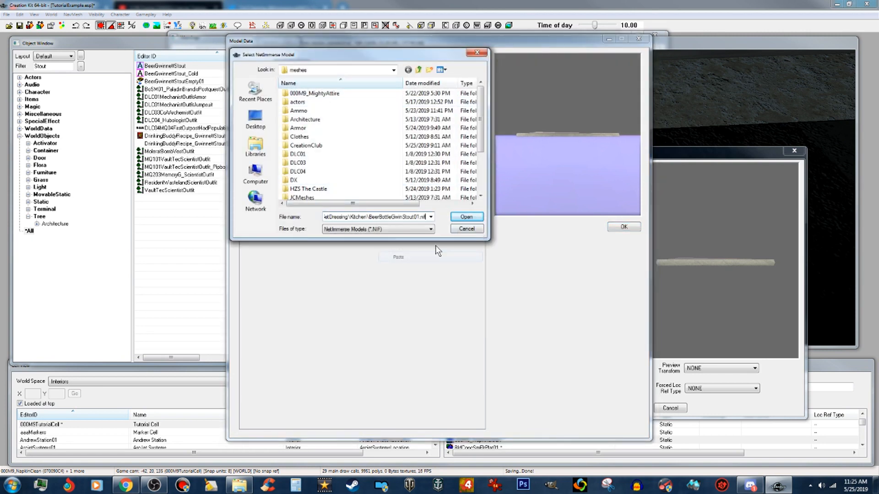
click(469, 217)
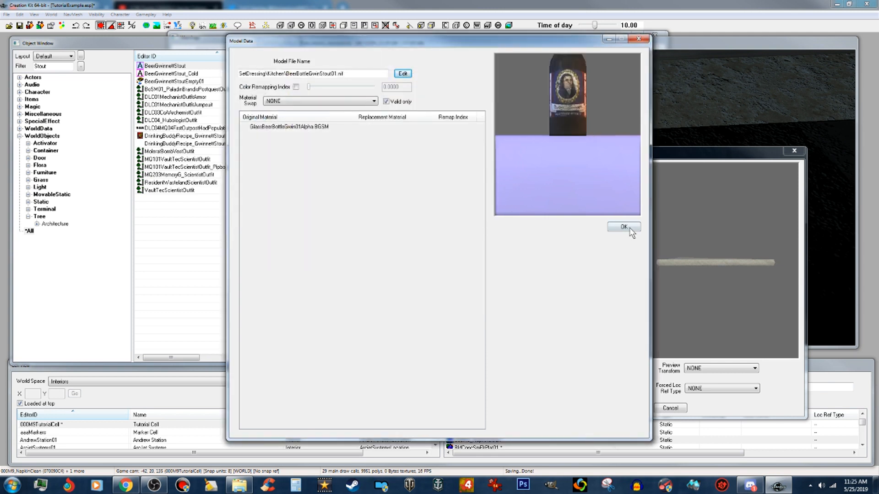
click(624, 227)
Copy the potion's ID to rename the static 000M9_BeerGwinnettStout, keeping the 000M9_ prefix, and save it as a new form
drag(327, 106, 281, 104)
right_click(312, 105)
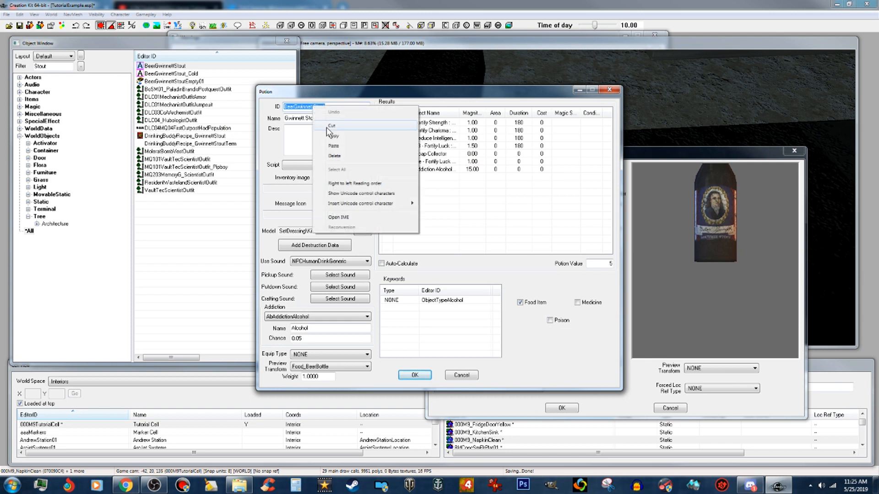
click(337, 135)
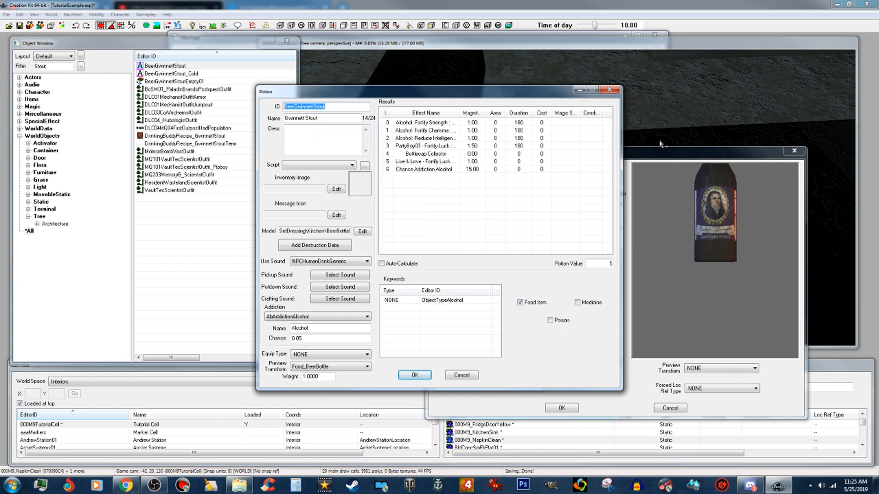
click(668, 150)
drag(496, 167, 467, 168)
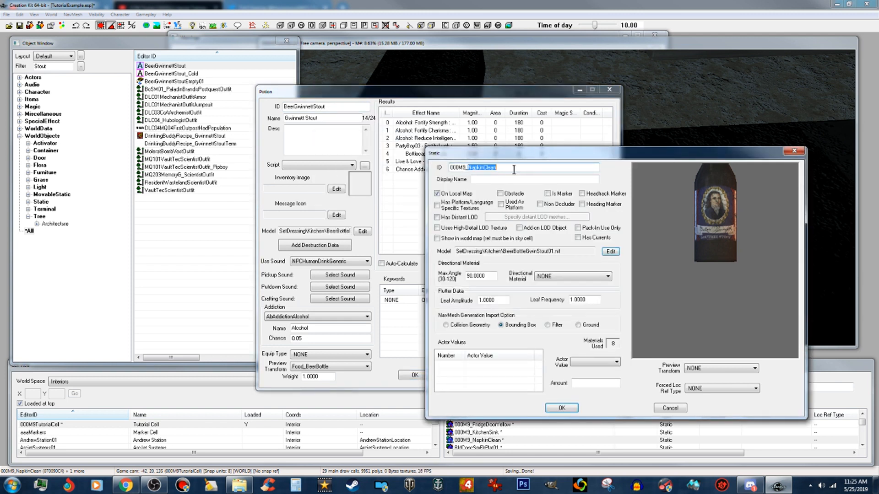
right_click(490, 169)
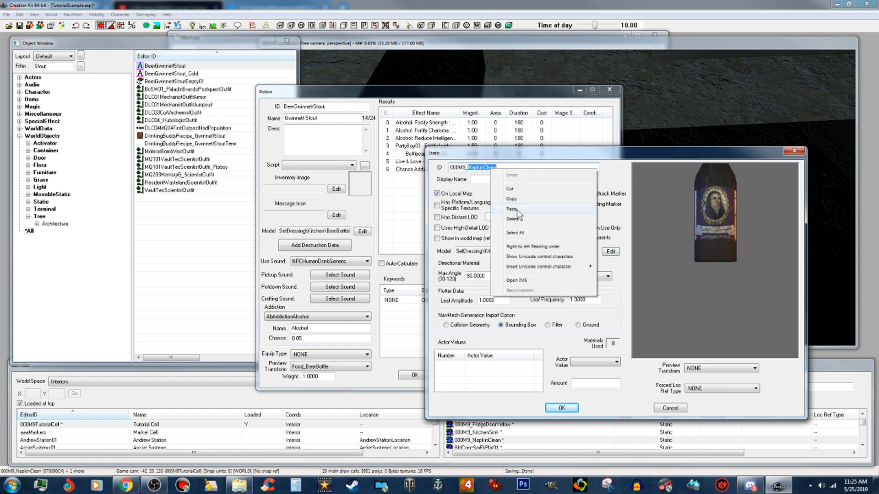
click(515, 209)
click(573, 405)
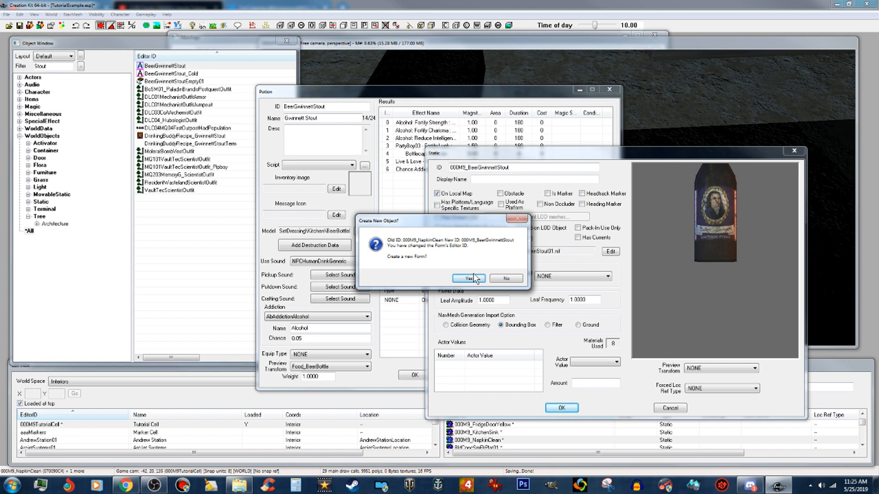
click(469, 278)
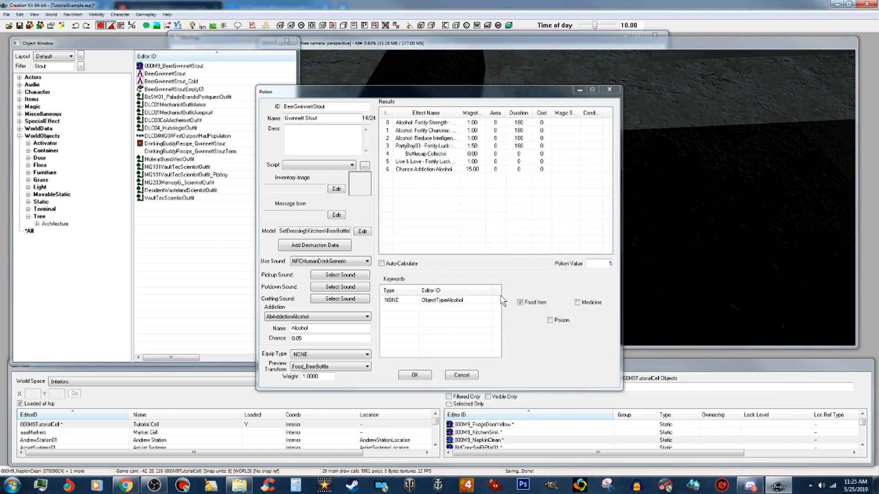
Close the BeerGwinnettStout potion without saving and place the 000M9_BeerGwinnettStout bottle on the counter beside the beer glass
click(462, 375)
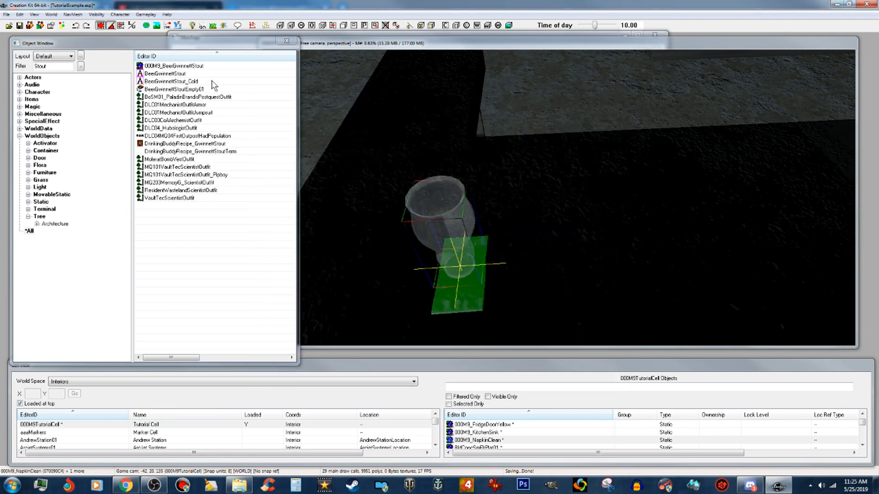
click(172, 68)
drag(172, 67, 507, 235)
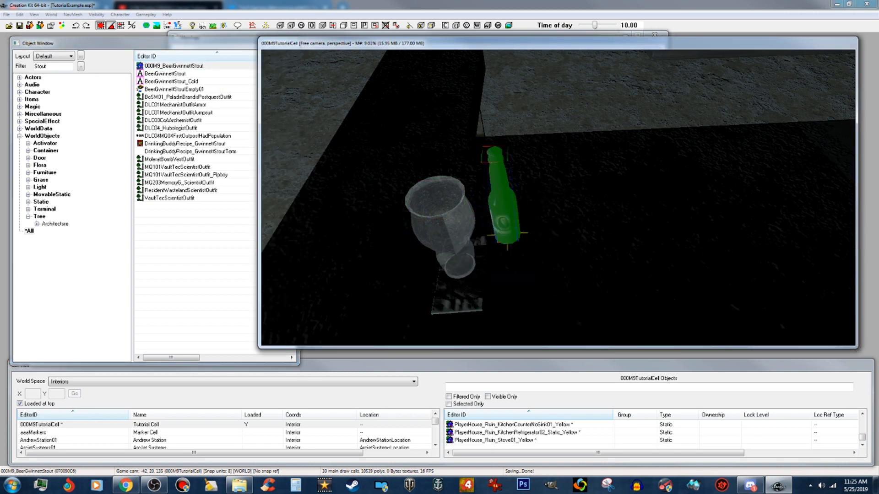
Turn off grid and angle snapping, move the stout bottle slightly away from the glass, and rotate the napkin and bottle slightly
click(99, 25)
drag(501, 194, 519, 207)
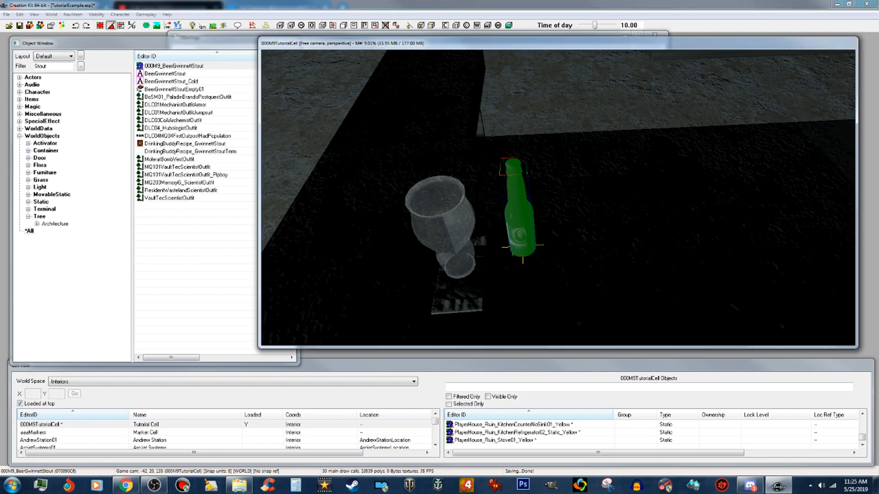
click(111, 25)
click(451, 301)
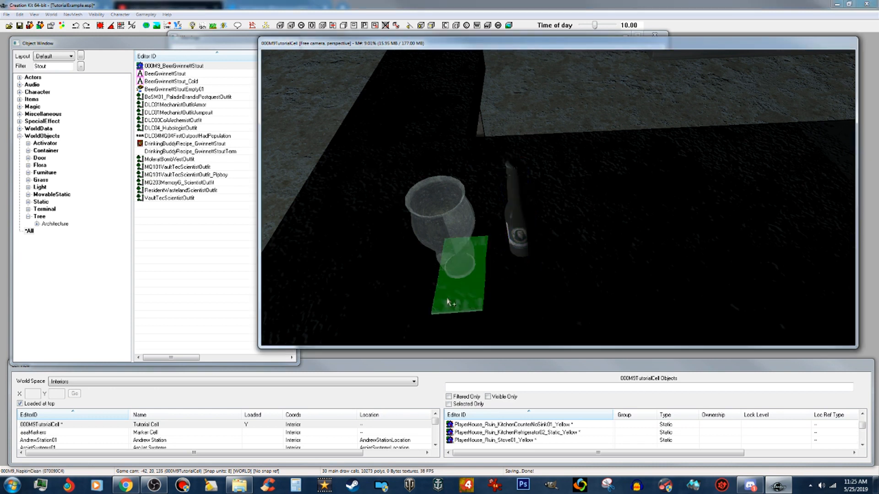
right_drag(453, 298, 480, 298)
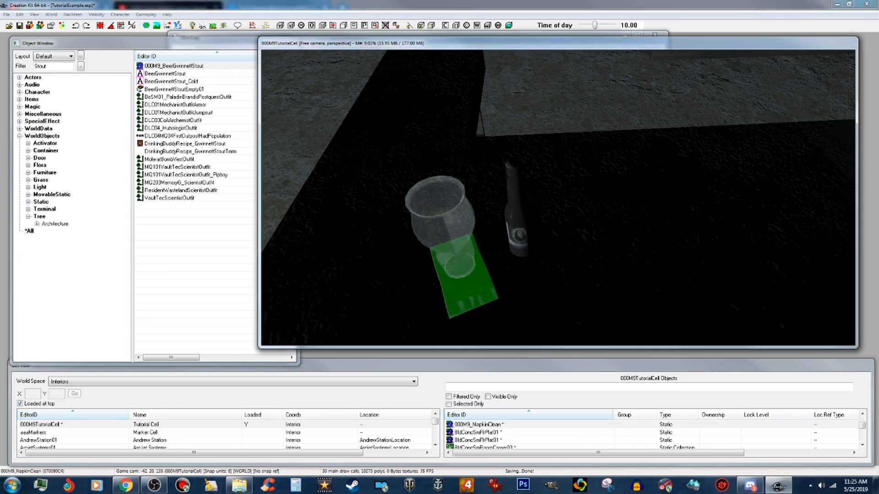
click(516, 243)
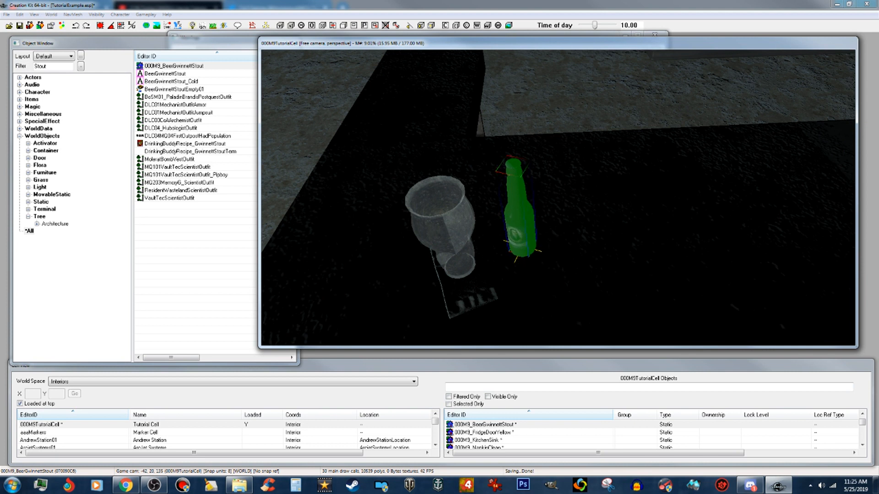
Select the bottle, napkin and beer glass together and move the group sideways toward the counter's outer edge
scroll(522, 240, down, 5)
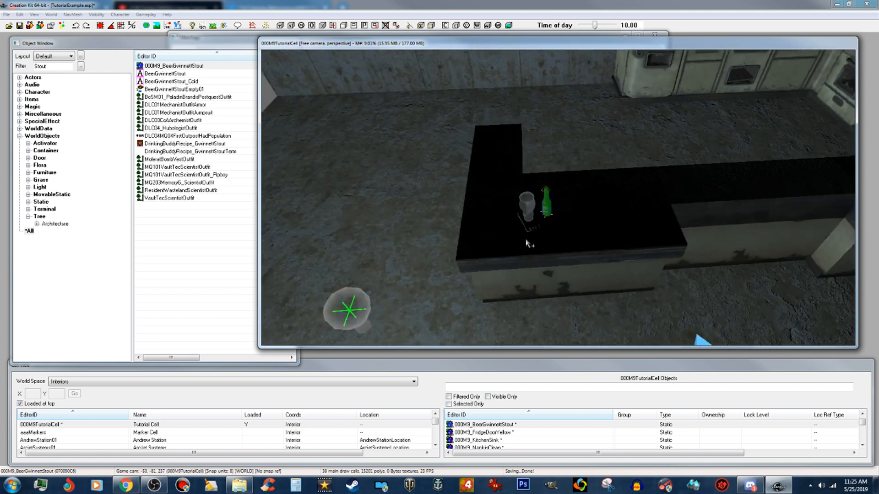
mouse_move(548, 238)
shift+middle_down()
mouse_move(553, 225)
mouse_move(549, 231)
shift+middle_up()
scroll(548, 230, up, 4)
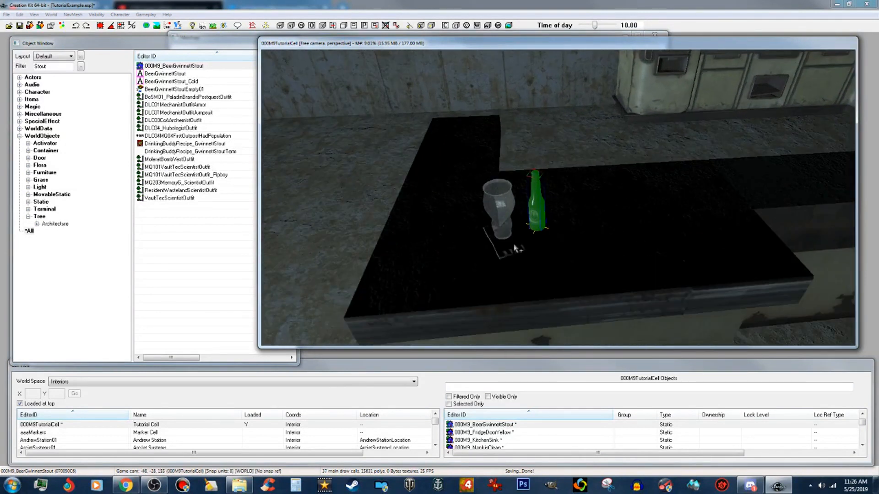
ctrl+click(512, 250)
ctrl+click(497, 221)
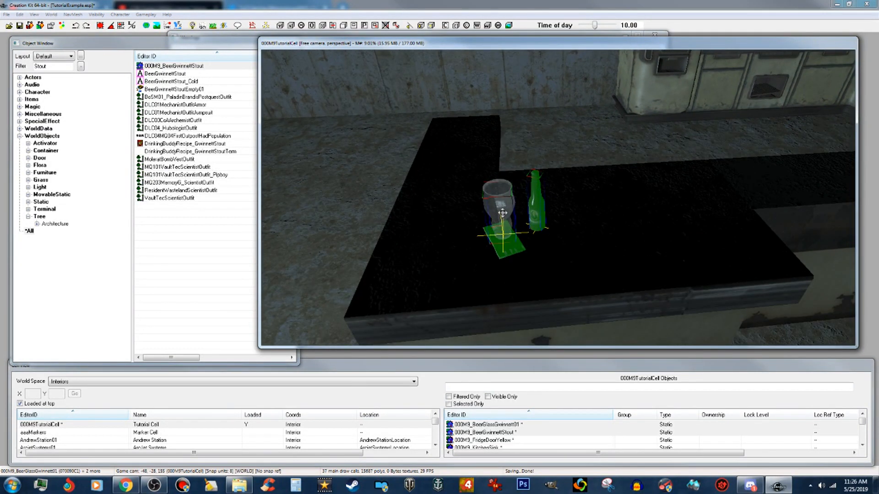
drag(502, 212, 438, 212)
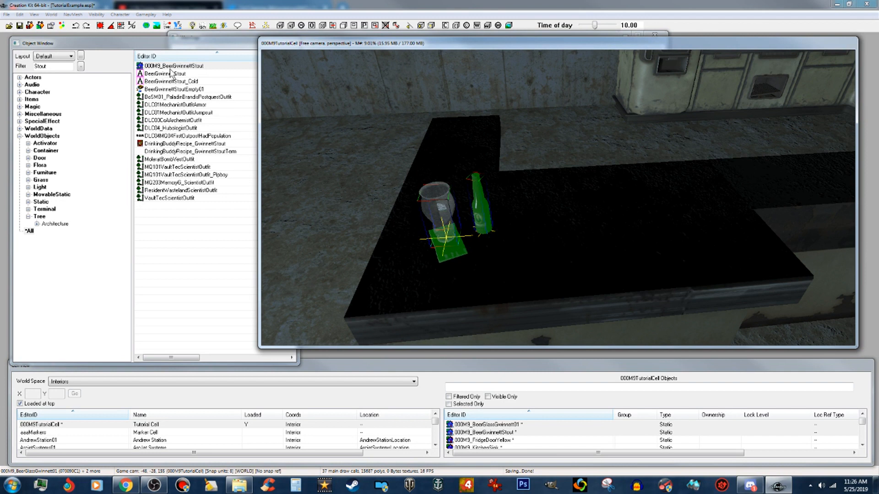
Open the 000M9_BeerGwinnettStout static for editing and filter the object list for "ashtray"
double_click(188, 66)
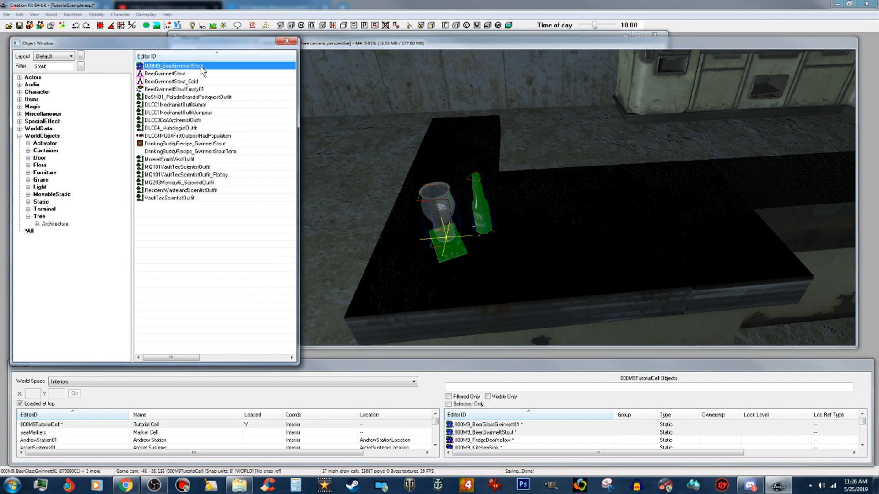
drag(499, 106, 732, 165)
double_click(43, 67)
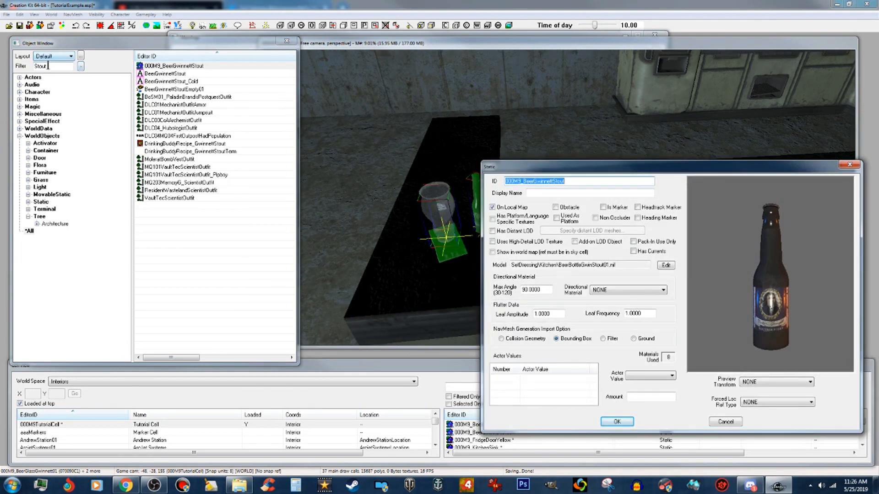
text(ashta)
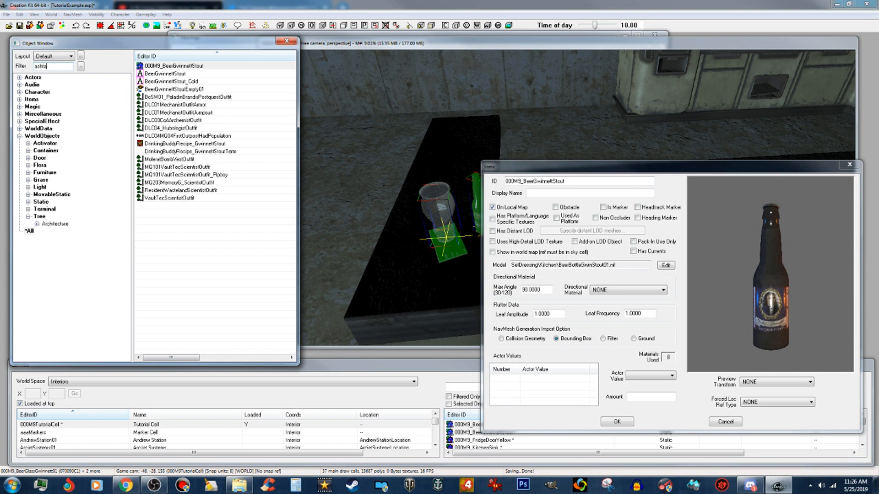
key(BackSpace)
text(ray)
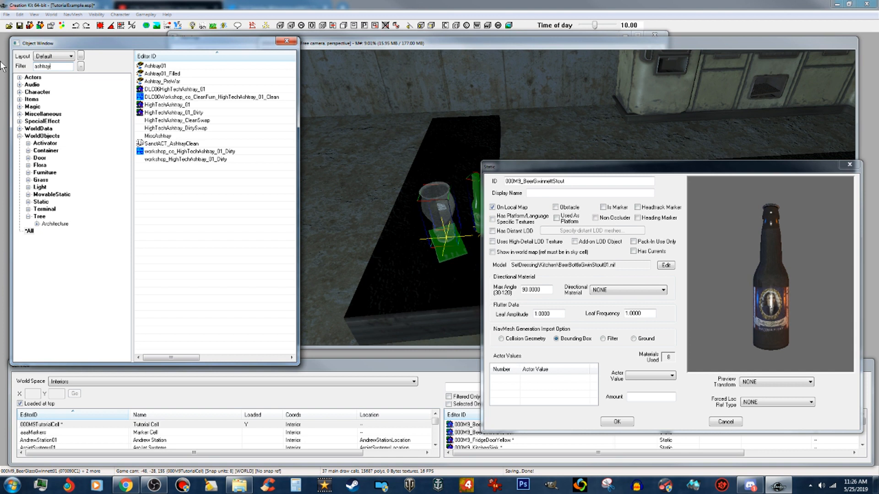
Open the Ashtray01 misc item and copy its ID to rename the static 000M9_Ashtray01, keeping the 000M9_ prefix
click(156, 67)
double_click(156, 67)
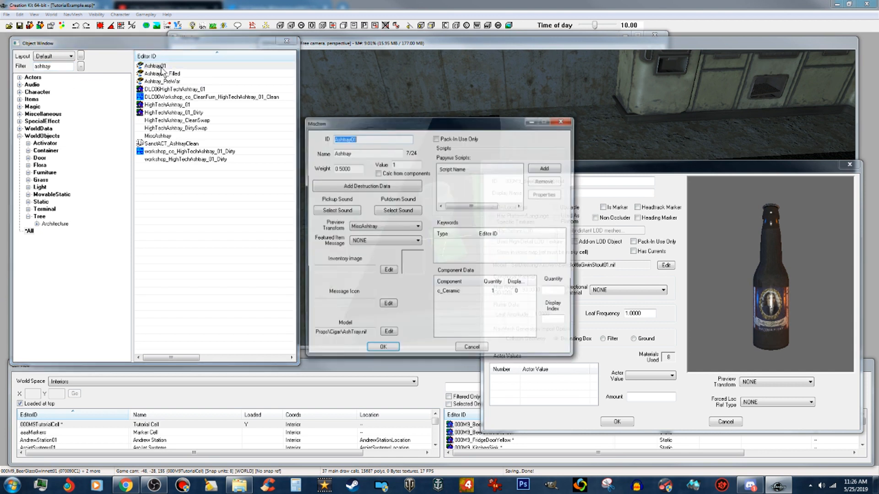
drag(436, 127, 292, 147)
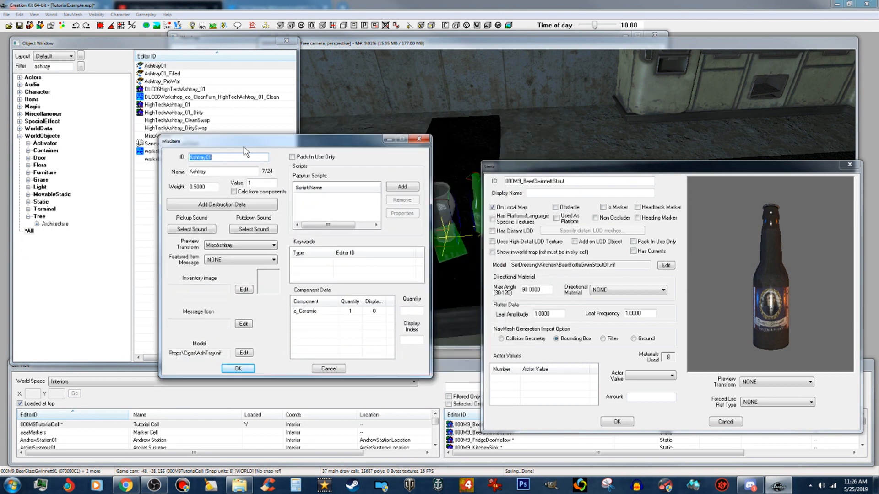
right_click(216, 163)
click(223, 186)
drag(525, 182, 579, 181)
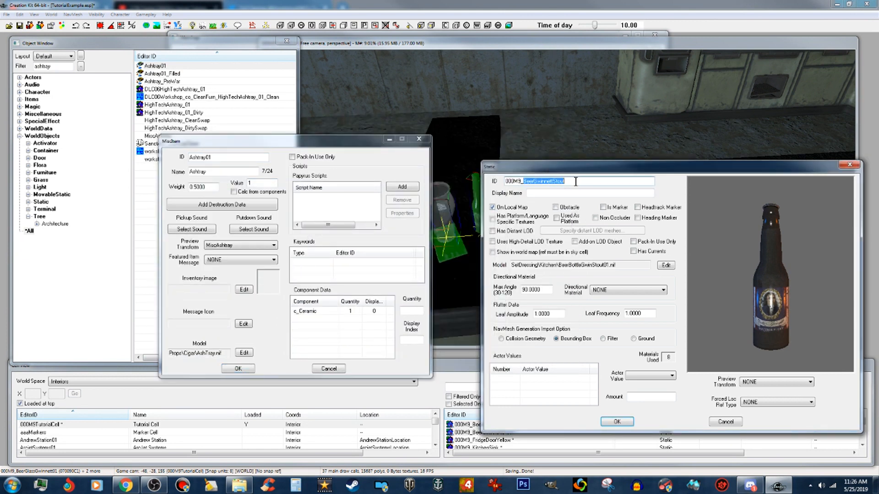
right_click(565, 182)
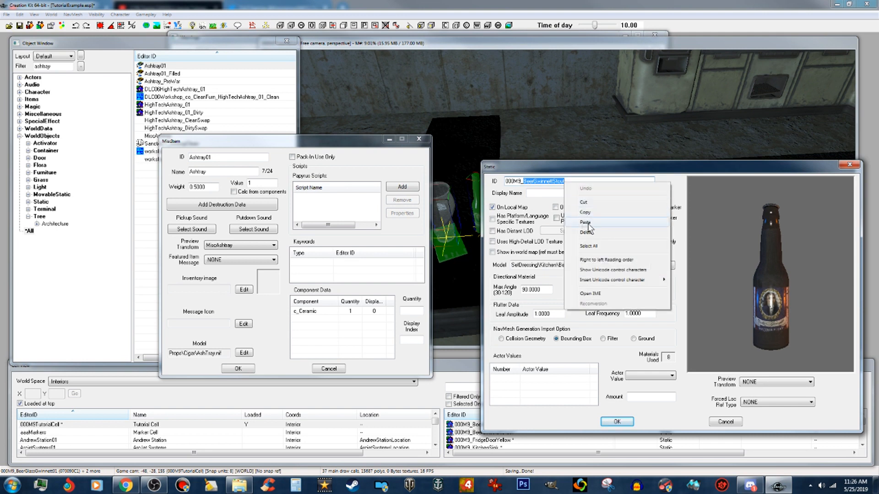
click(586, 222)
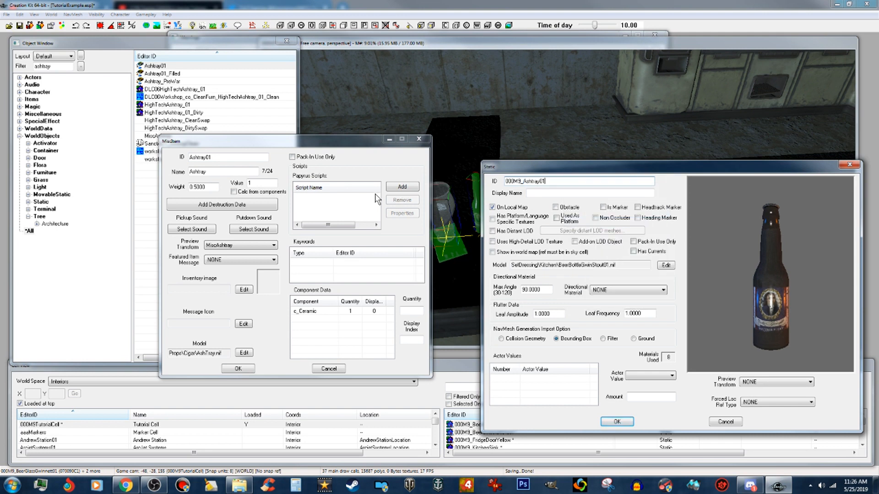
Copy the full model file path from the Ashtray01 item's model data
click(244, 353)
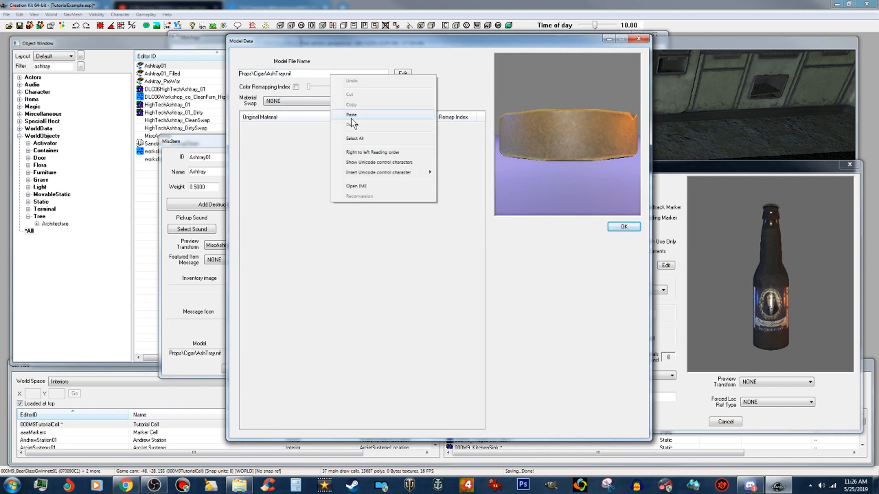
click(355, 138)
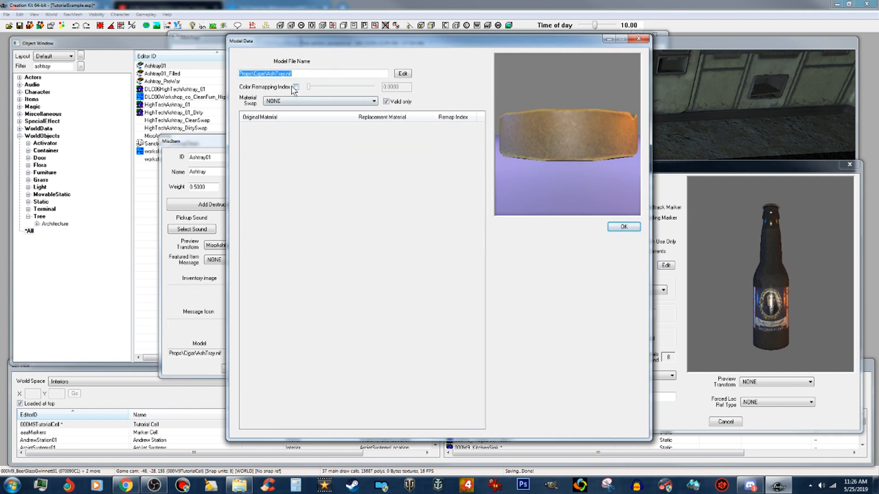
right_click(288, 72)
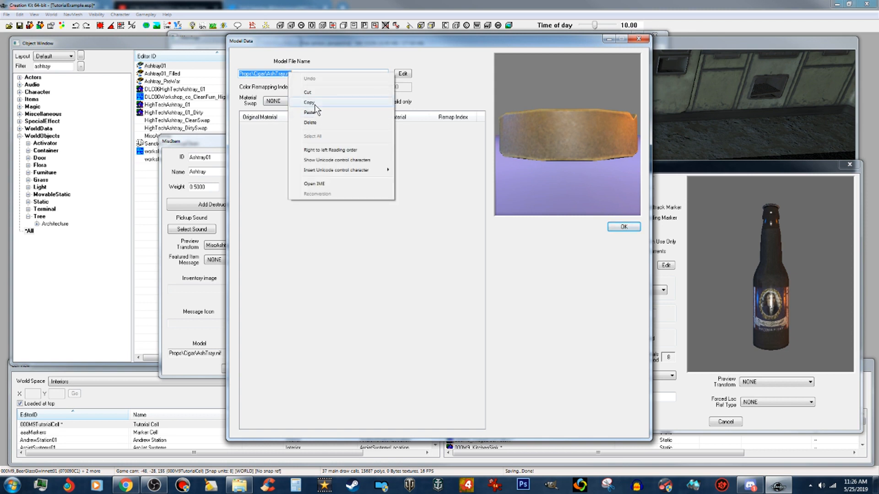
click(323, 99)
click(622, 227)
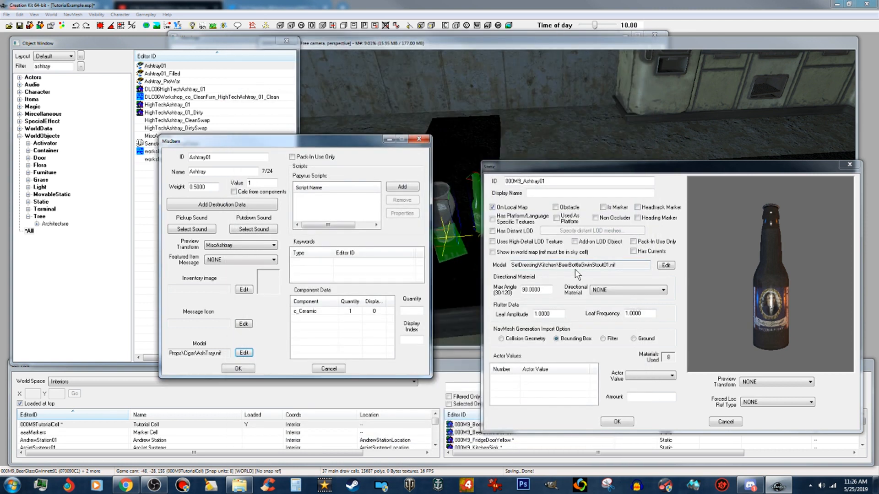
Replace the 000M9_Ashtray01 static's model with Props\Cigar\AshTray.nif
click(666, 266)
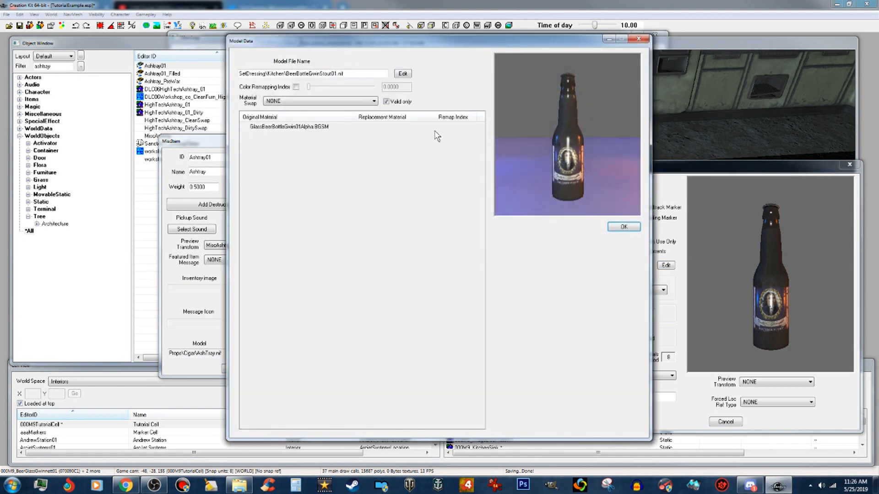
click(409, 76)
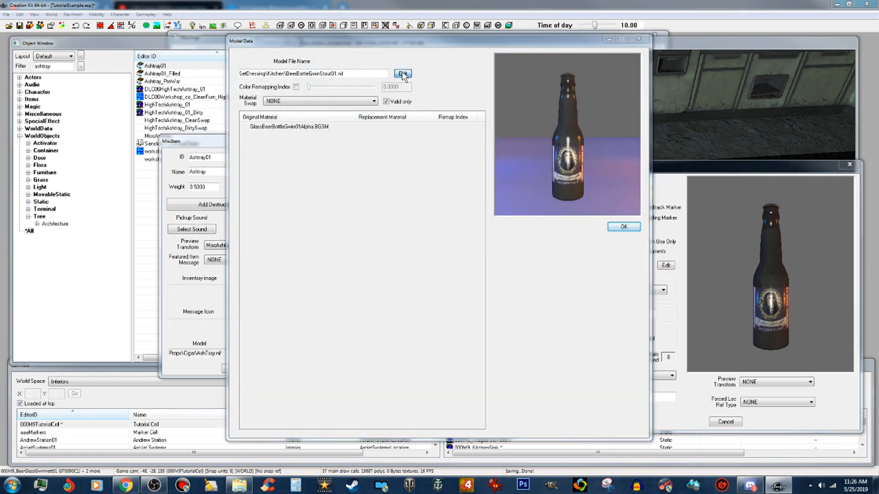
right_click(378, 216)
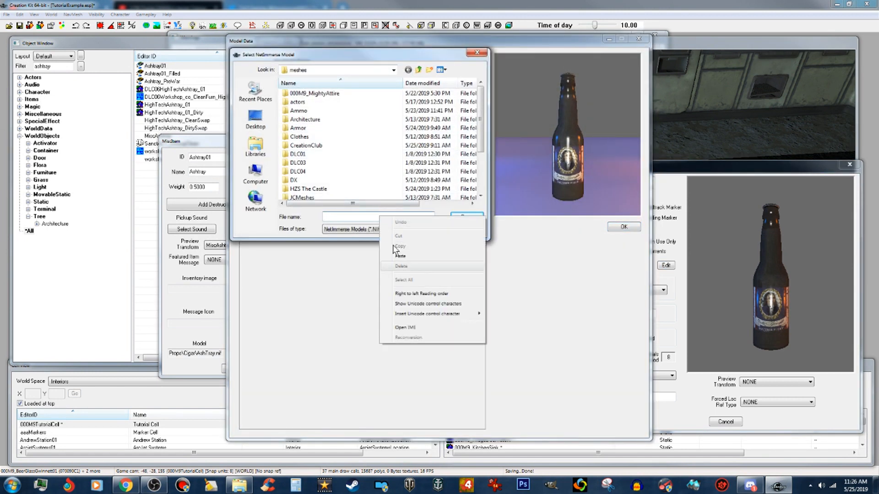
click(400, 257)
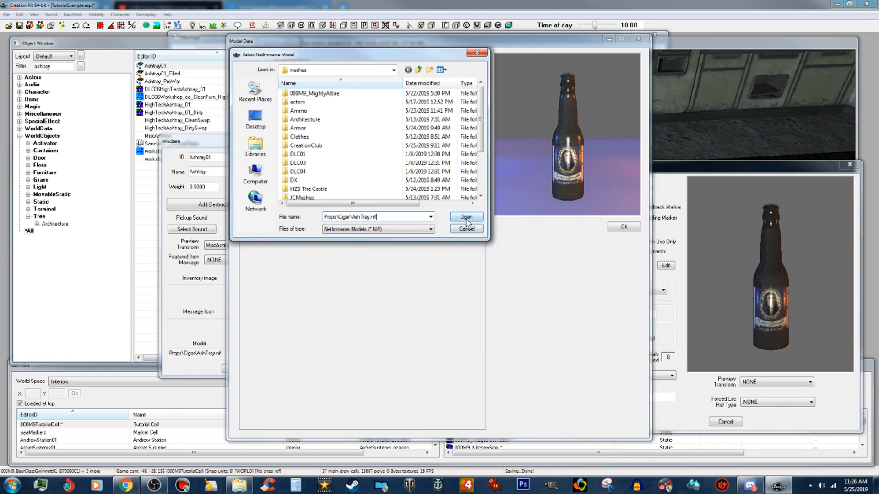
click(466, 217)
click(622, 228)
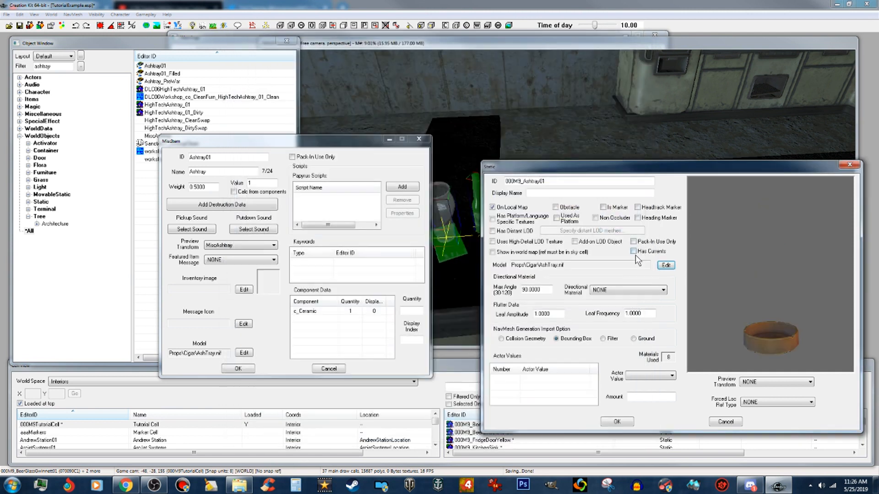
Save 000M9_Ashtray01 as a new form and close the Ashtray01 misc item without saving
click(611, 423)
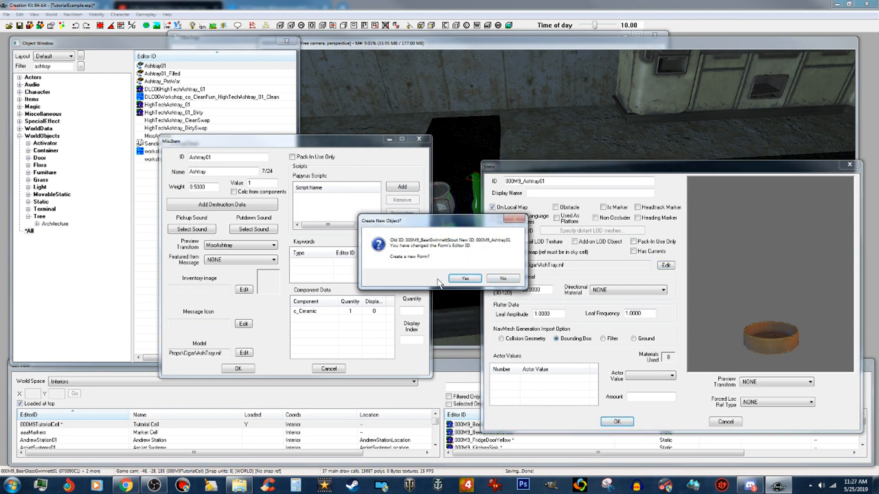
click(465, 279)
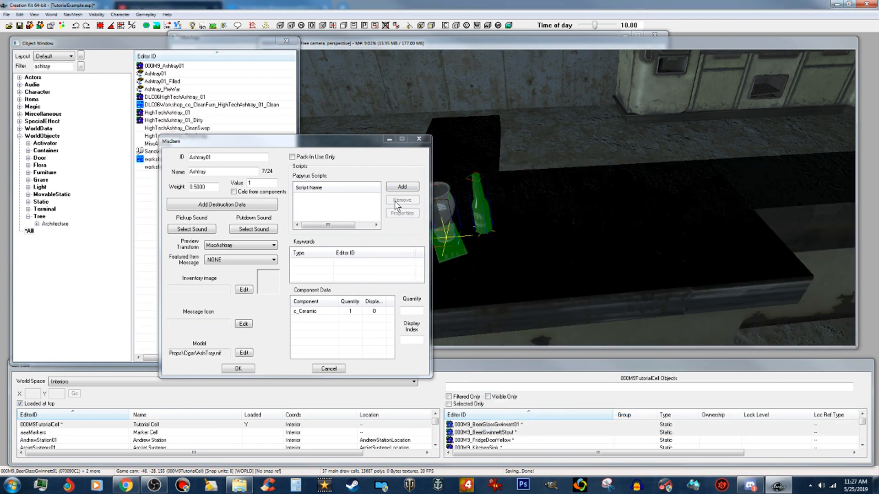
click(329, 369)
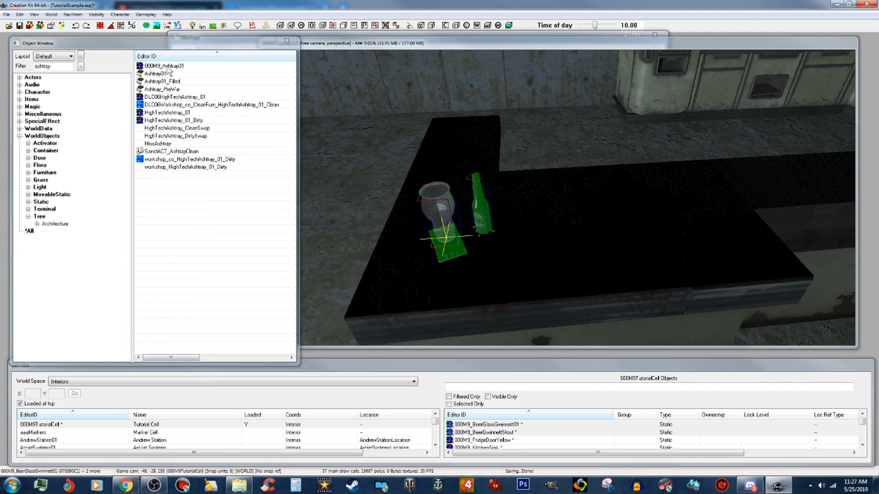
Place the 000M9_Ashtray01 static on the counter beside the bottle, with bright lighting turned on in the view
click(169, 66)
drag(169, 68, 512, 272)
scroll(512, 271, up, 5)
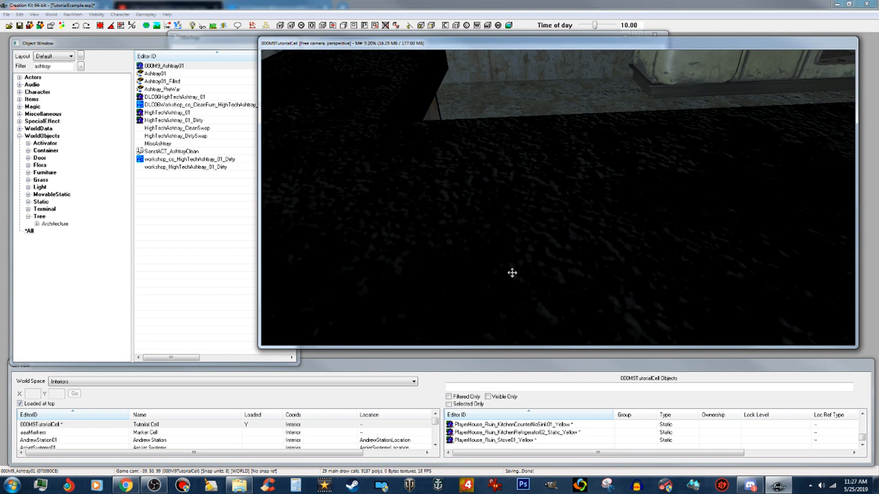
scroll(513, 273, down, 5)
key(a)
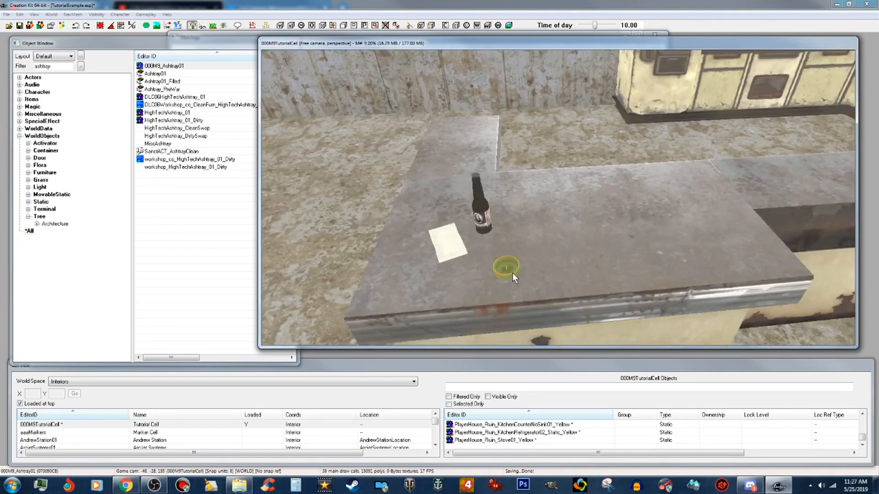
drag(497, 265, 549, 209)
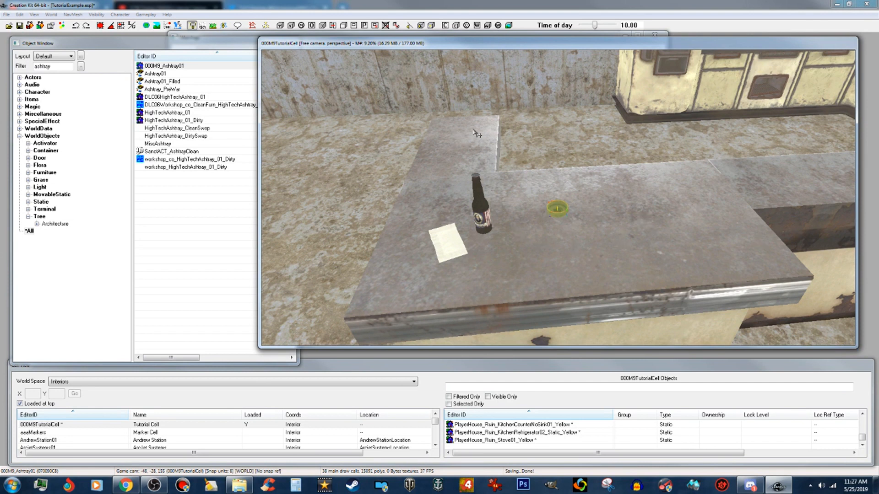
Examine the decorated bar in the cell and select the 000_IceMachine01 static behind the counter
scroll(604, 210, down, 5)
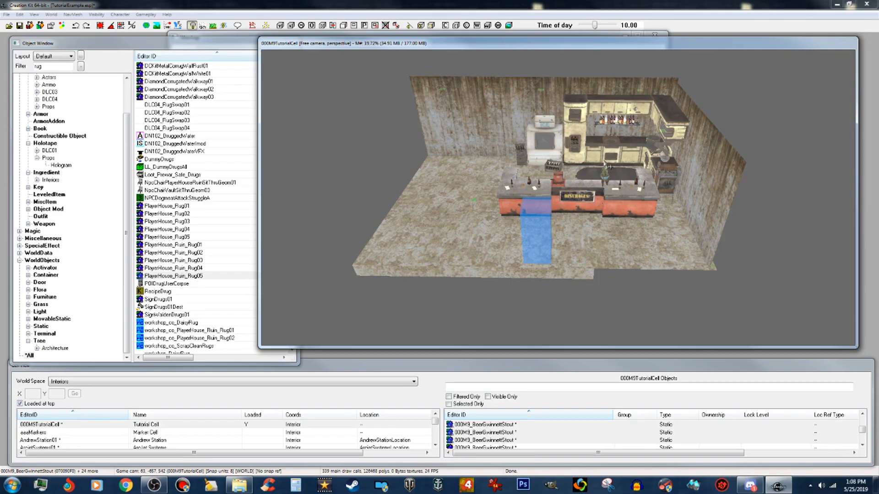
scroll(666, 45, up, 3)
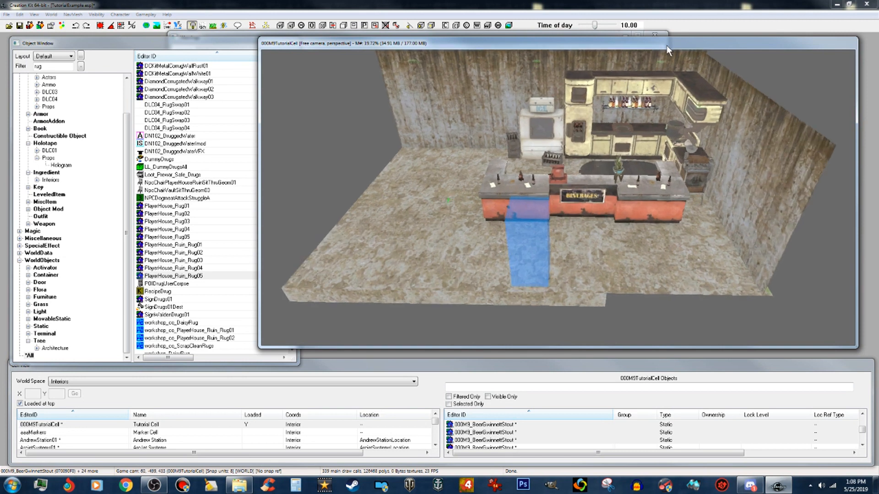
click(565, 158)
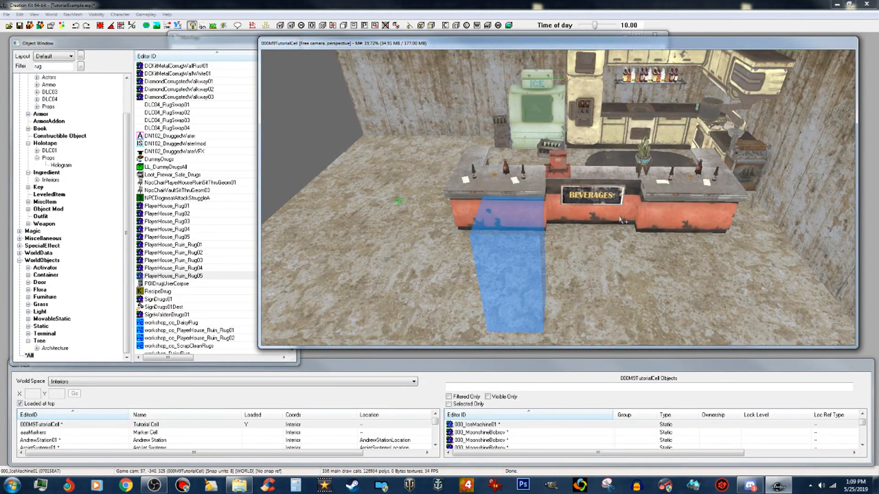
Select all the wall and floor pieces of the concrete room and move them away from the bar
shift+middle_drag(620, 220, 694, 256)
scroll(694, 250, up, 10)
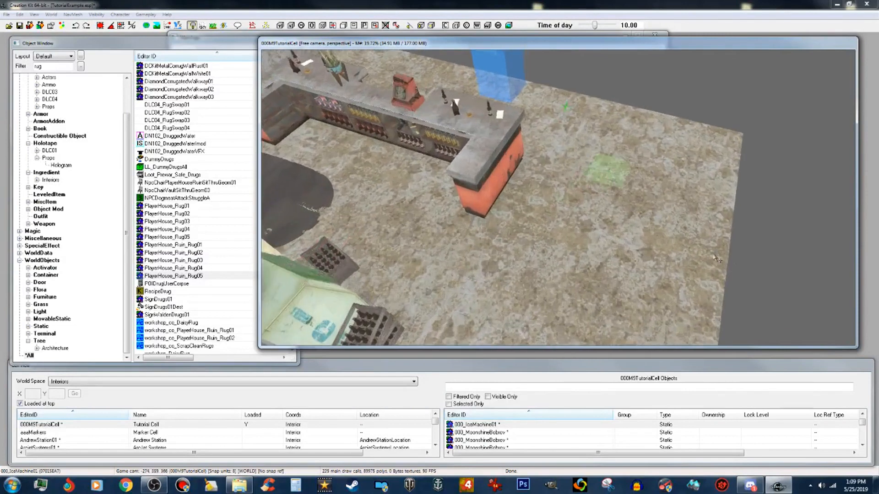
scroll(707, 251, down, 8)
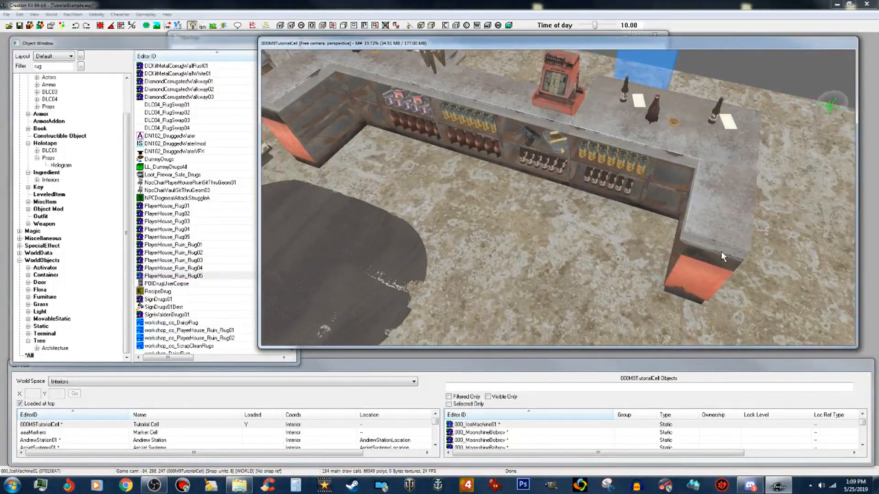
click(742, 227)
shift+middle_drag(743, 227, 686, 210)
scroll(640, 225, down, 8)
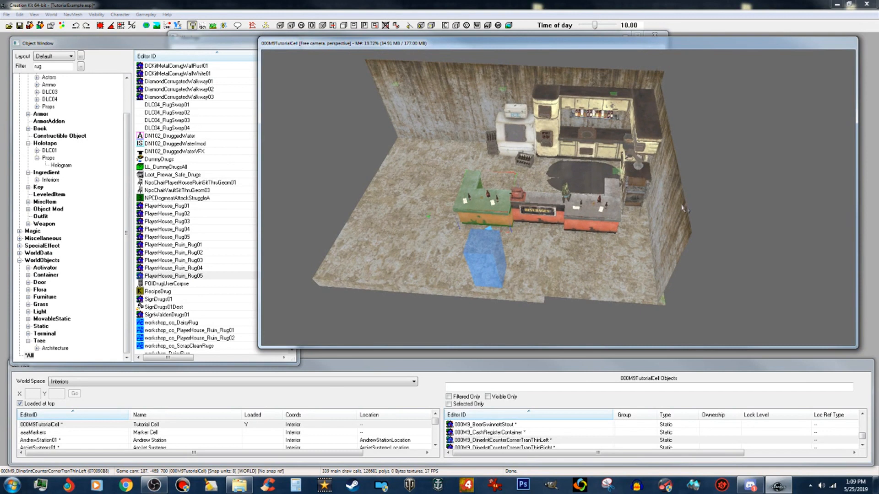
click(622, 295)
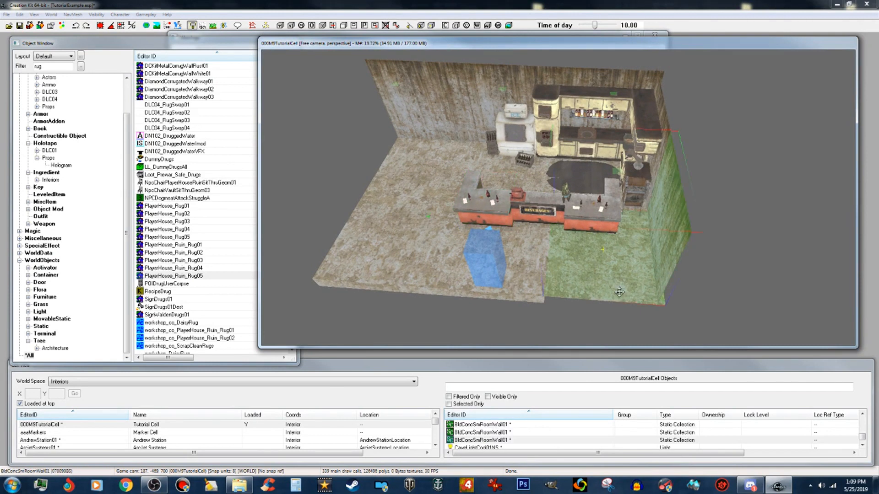
ctrl+click(667, 123)
ctrl+click(475, 69)
ctrl+click(438, 78)
ctrl+click(412, 234)
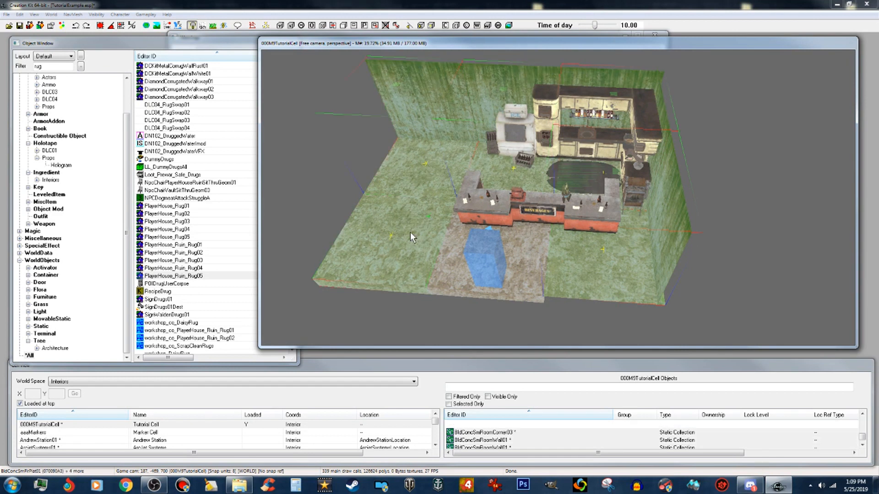
ctrl+click(451, 291)
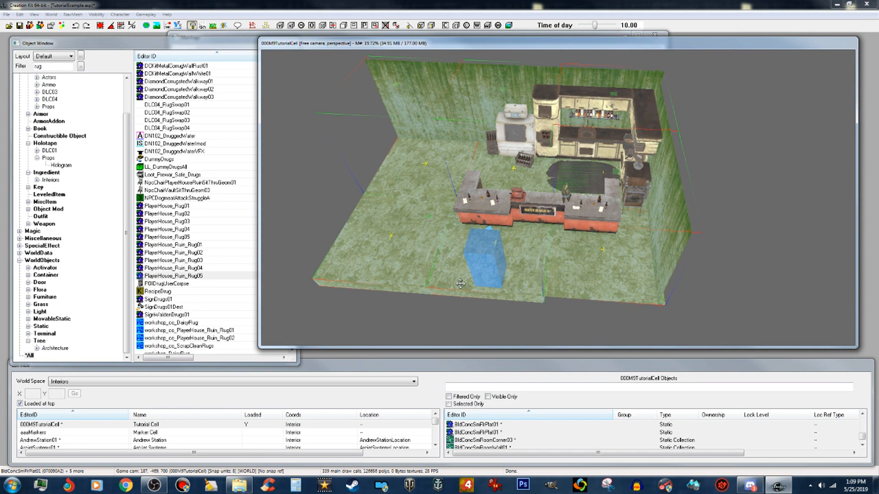
drag(574, 275, 394, 51)
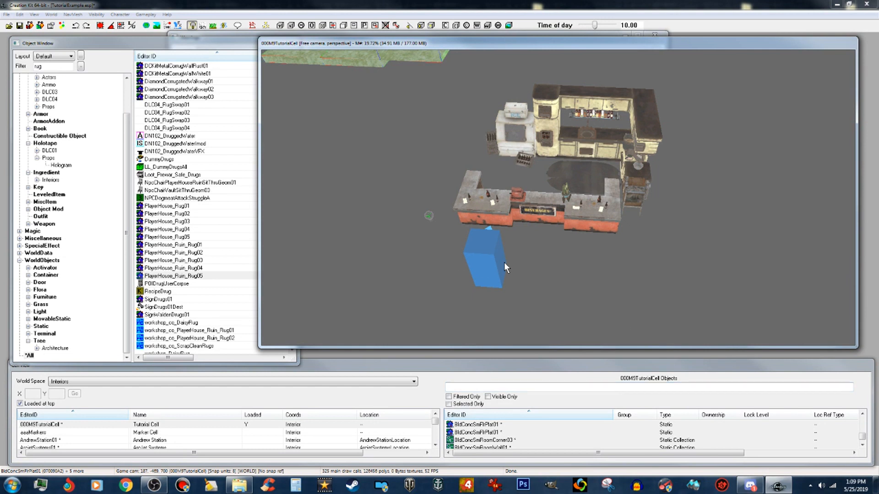
Move the blue marker box and the CaveLightCool01NS light clear of the bar
click(504, 267)
drag(499, 268, 361, 107)
click(429, 216)
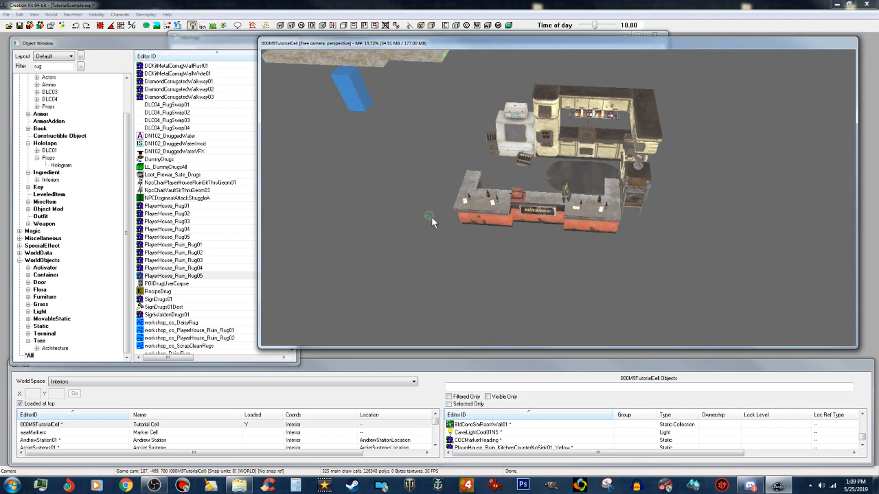
scroll(425, 218, up, 8)
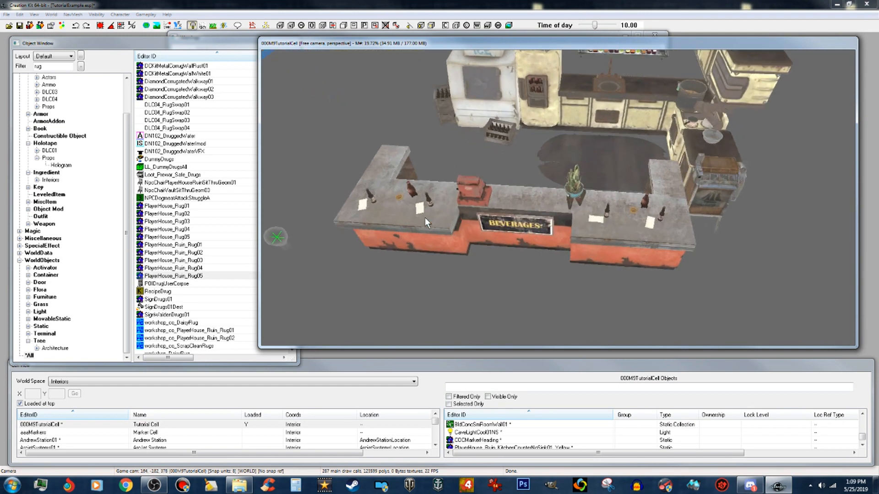
middle_drag(434, 222, 444, 218)
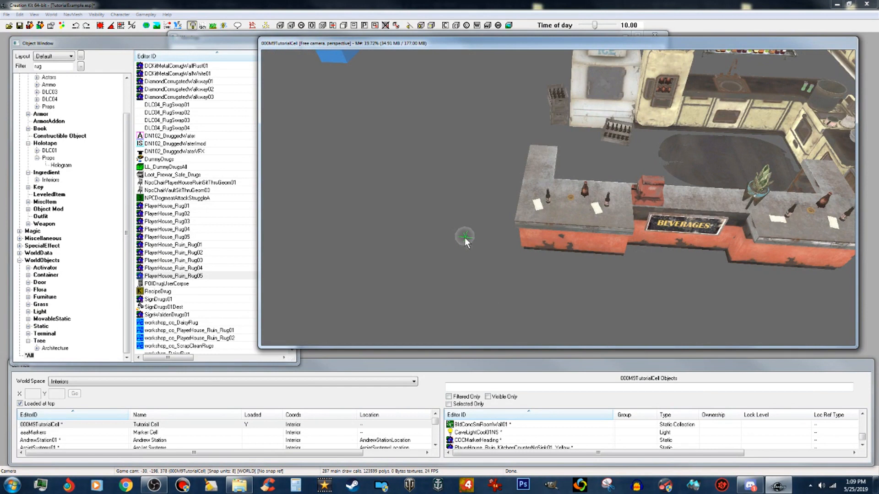
scroll(462, 239, up, 2)
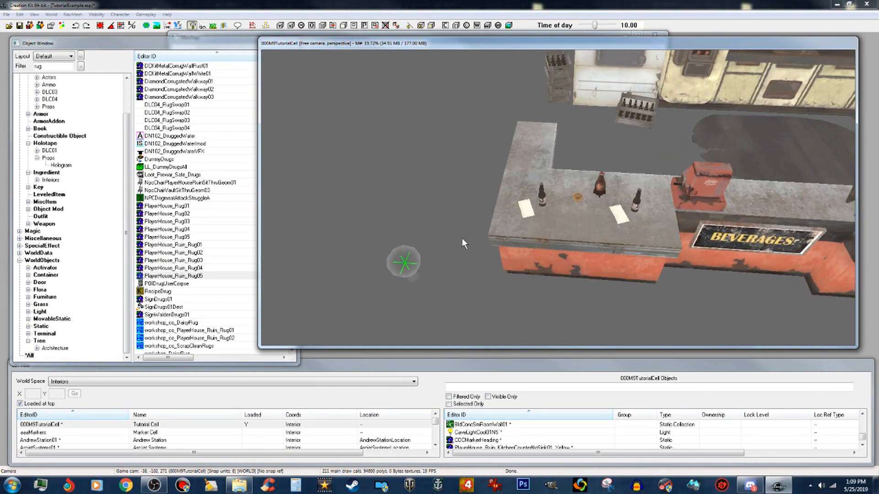
click(417, 280)
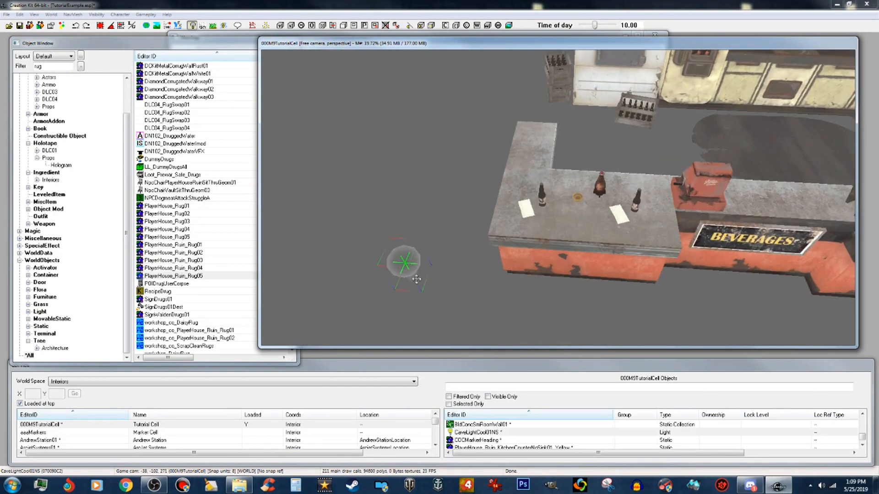
drag(413, 274, 262, 194)
Save the plugin with the bar scene isolated from the room pieces
scroll(558, 197, down, 5)
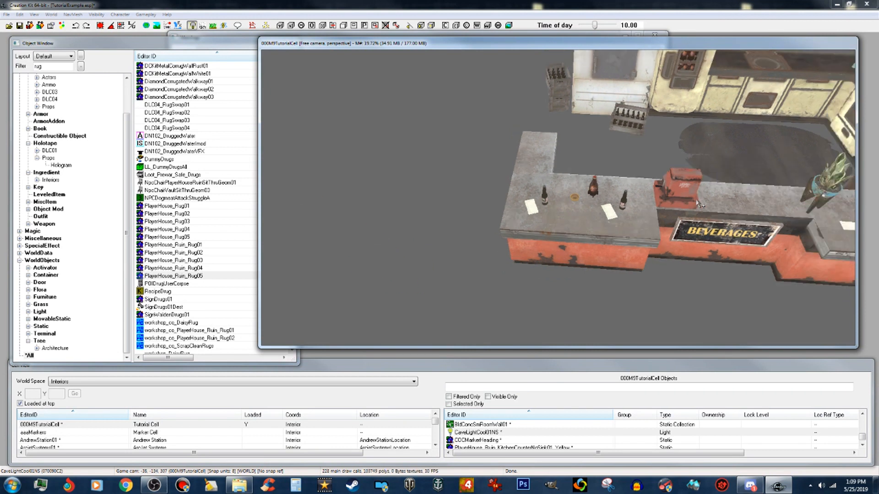
middle_drag(817, 246, 790, 247)
scroll(790, 246, down, 2)
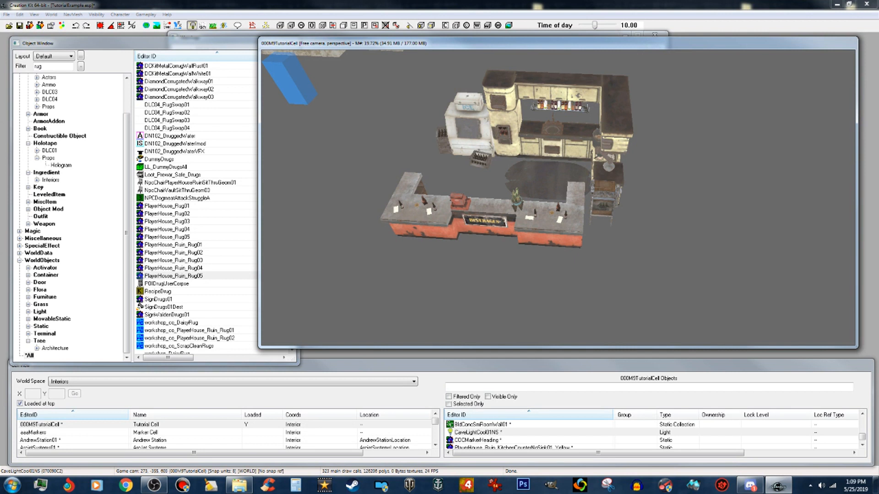
shift+middle_drag(571, 200, 590, 211)
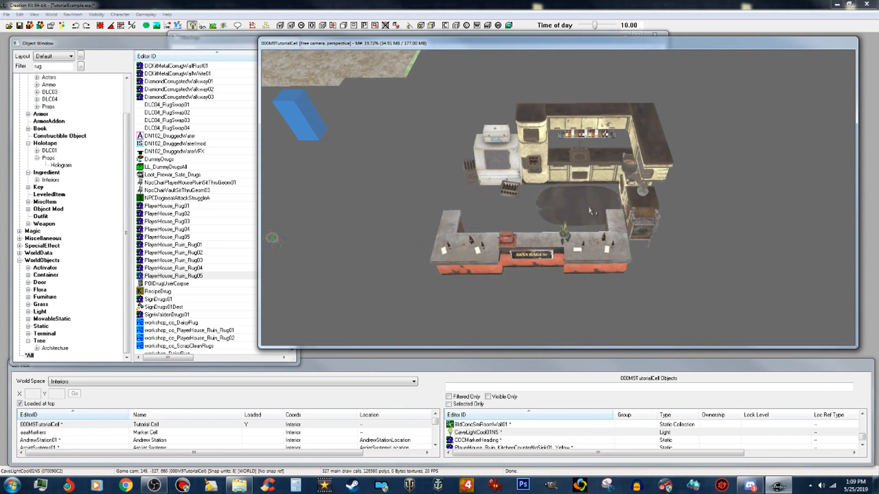
click(19, 26)
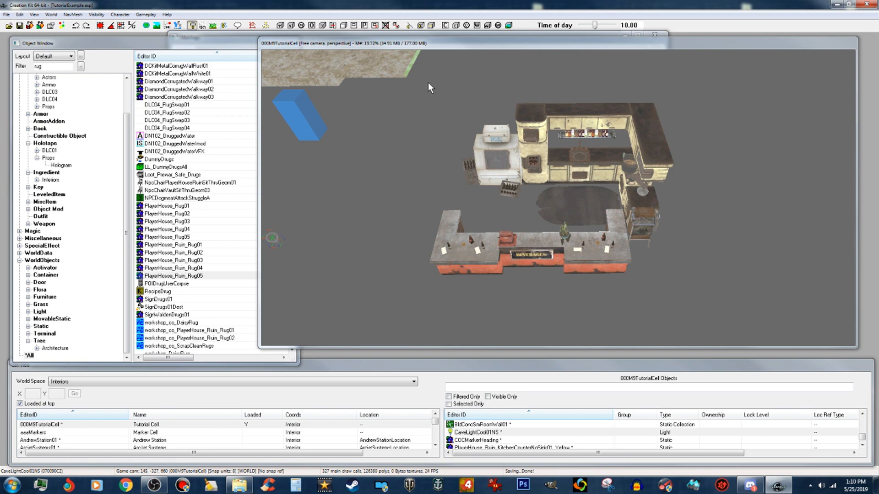
Select all the pieces of the bar scene together, including the middle counter section behind the Beverages sign
drag(420, 82, 708, 343)
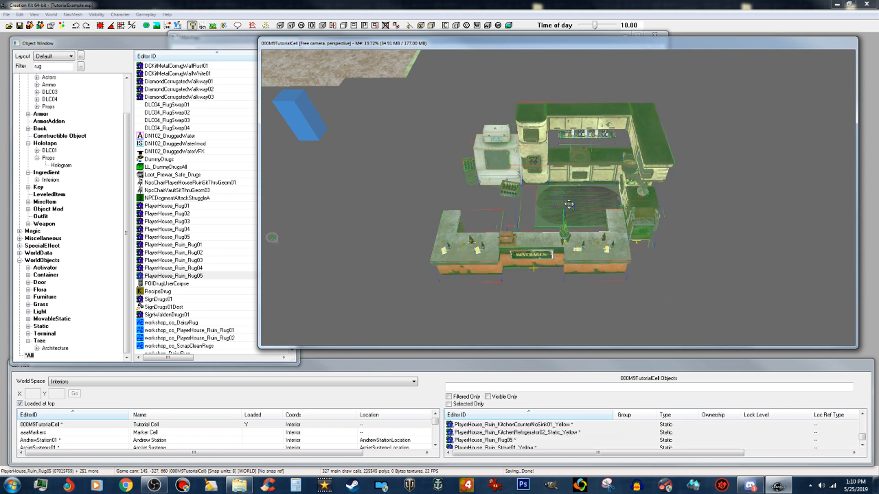
drag(569, 204, 620, 158)
middle_drag(619, 164, 602, 165)
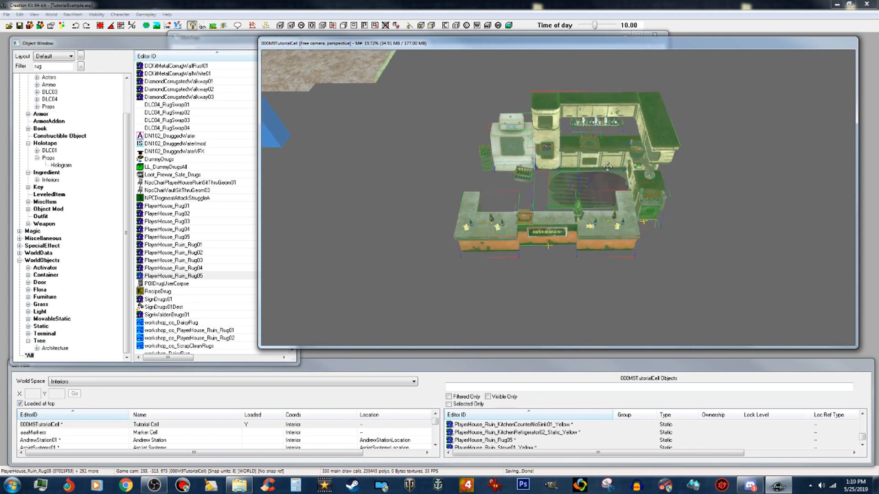
scroll(599, 166, up, 3)
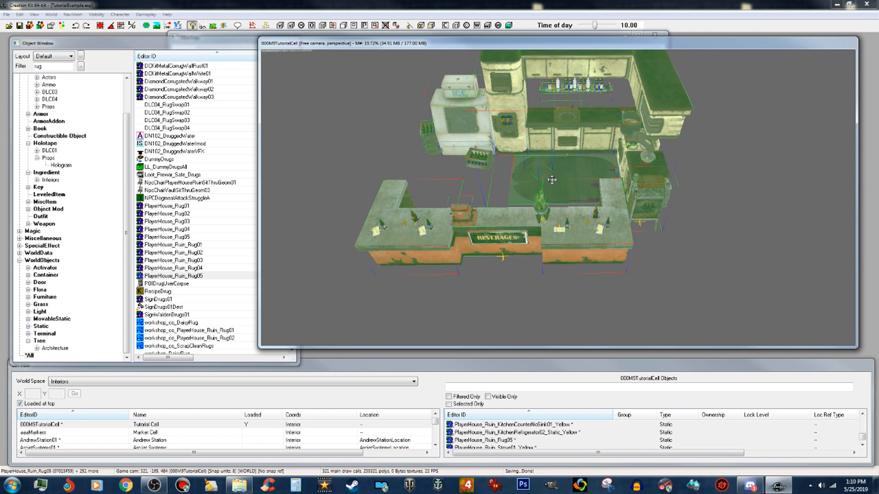
mouse_move(558, 183)
shift+middle_down()
mouse_move(590, 182)
mouse_move(597, 142)
mouse_move(580, 170)
mouse_move(557, 179)
shift+middle_up()
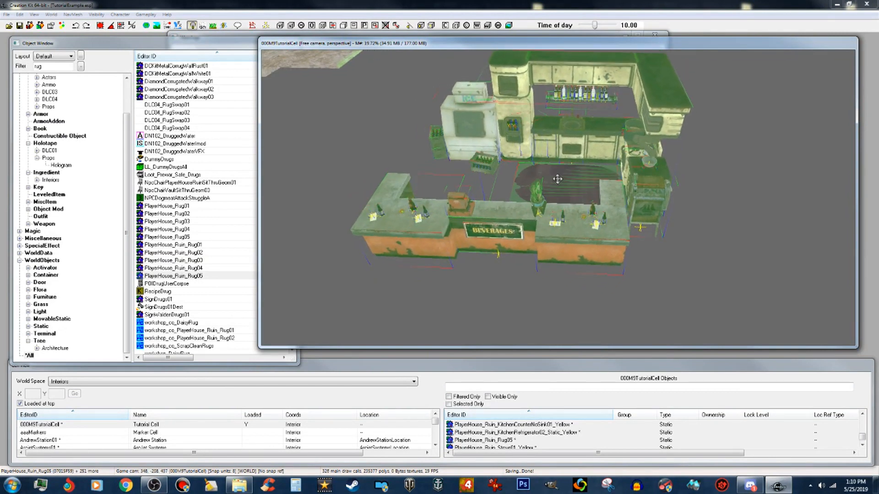
ctrl+click(516, 250)
ctrl+click(515, 250)
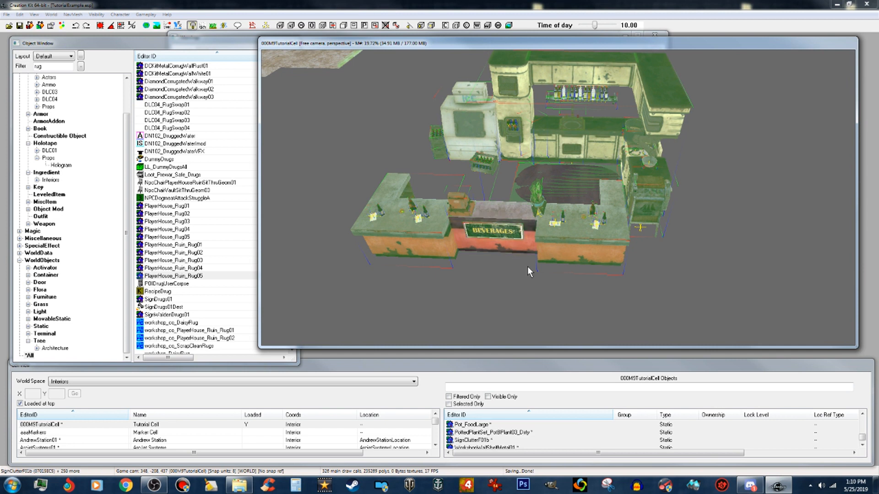
ctrl+click(527, 267)
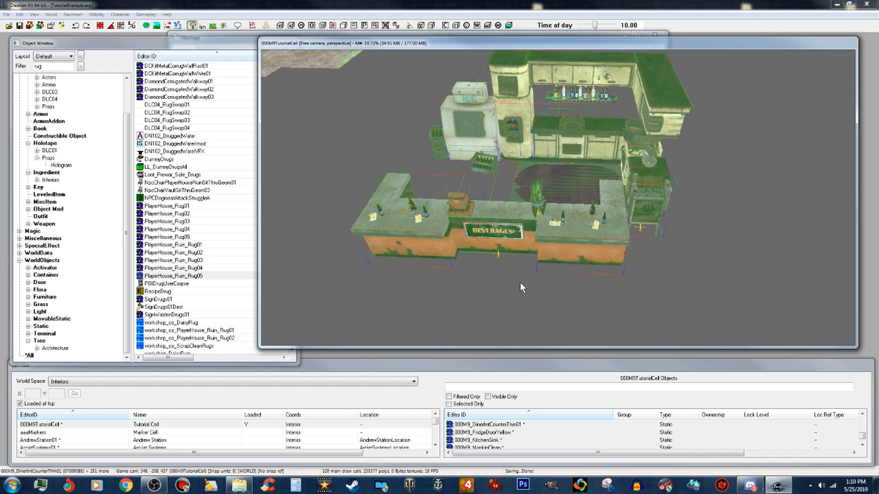
right_click(578, 230)
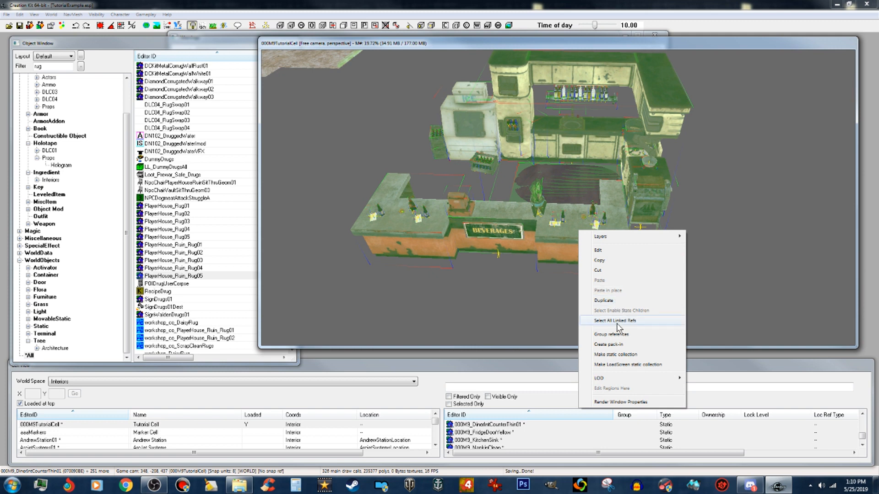
click(615, 355)
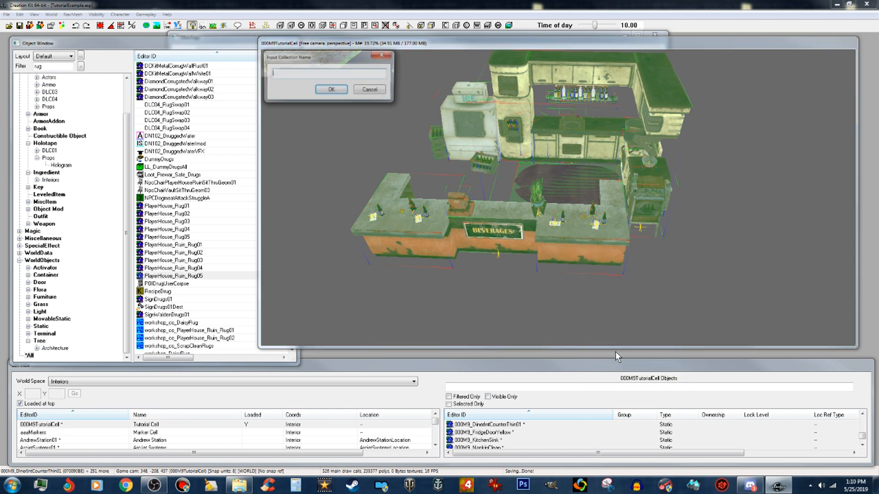
click(374, 91)
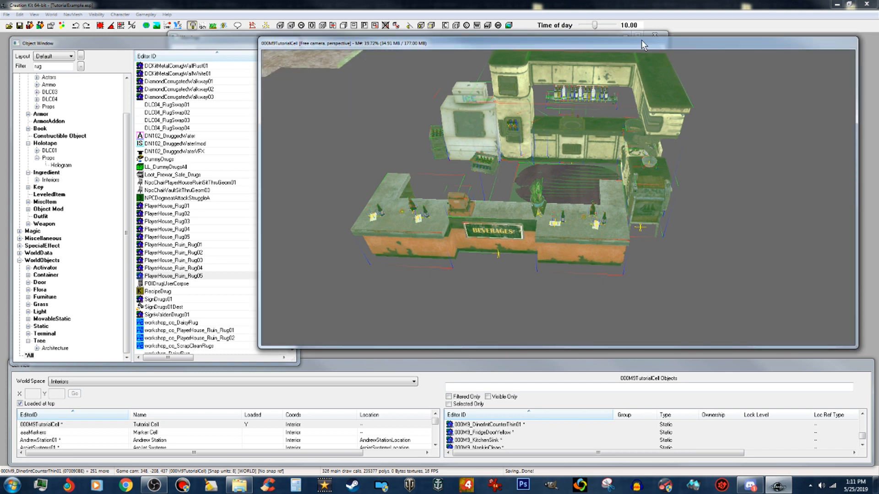
Duplicate the selected bar scene, move the copy well clear of the original and save the plugin
scroll(618, 89, down, 5)
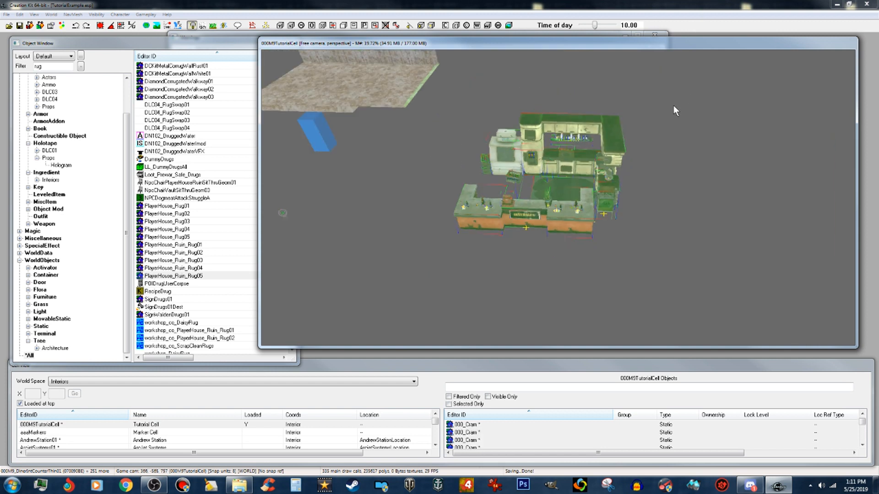
right_click(564, 182)
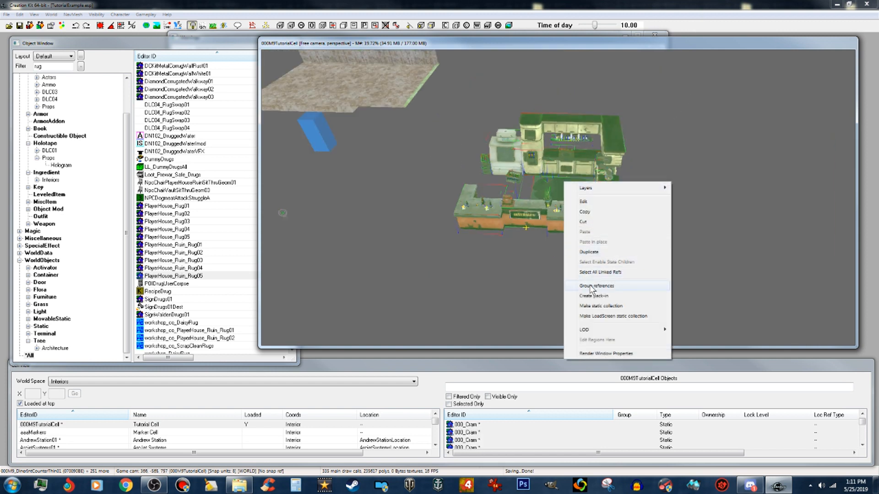
click(589, 252)
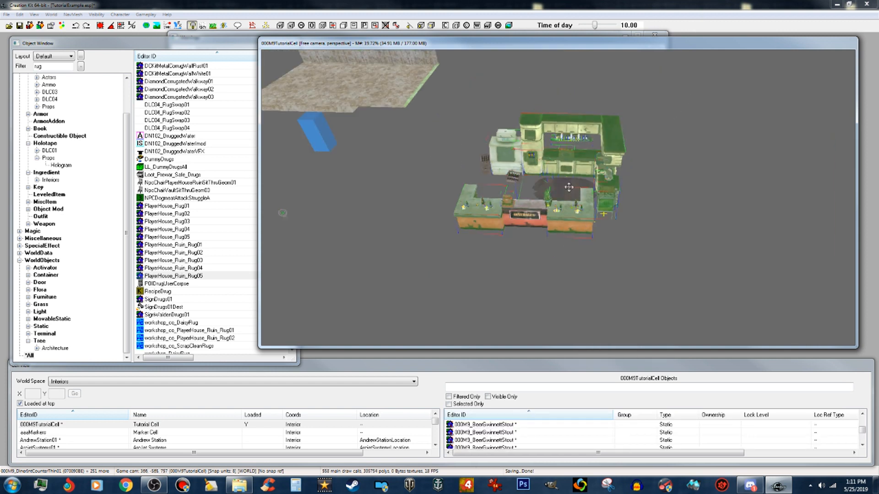
drag(566, 185, 836, 173)
middle_drag(692, 203, 616, 192)
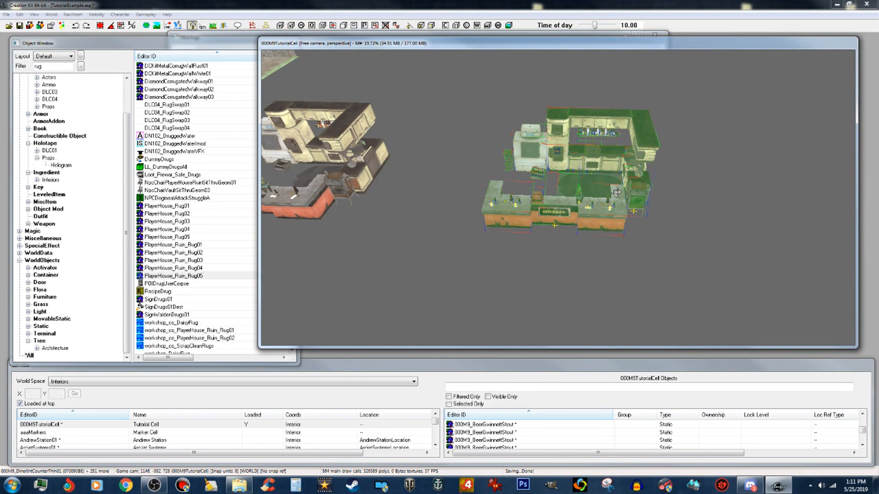
scroll(616, 192, up, 1)
scroll(616, 192, up, 2)
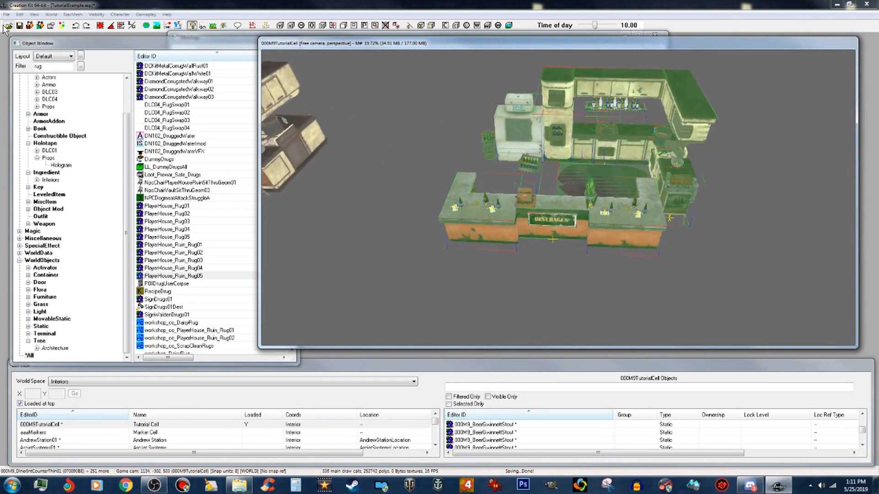
click(20, 26)
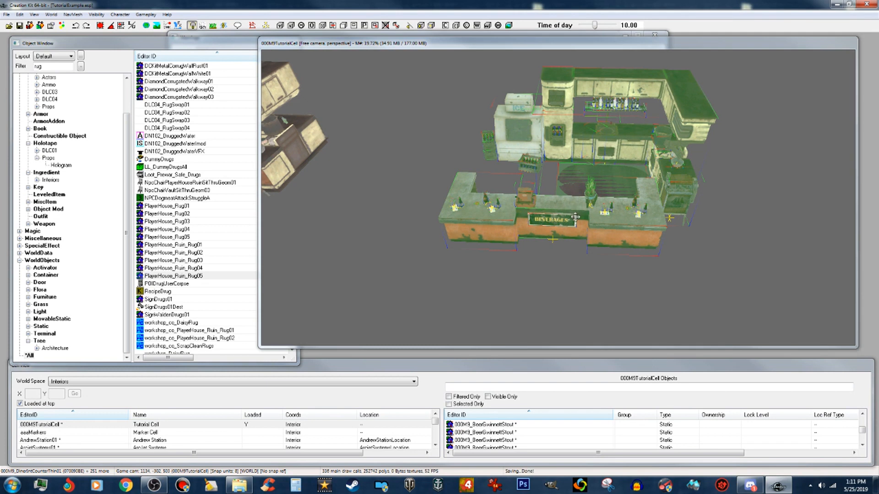
Make a static collection from the selected bar scene copy, named 000M9_BarSceneSC with the object window filter Bar
click(577, 247)
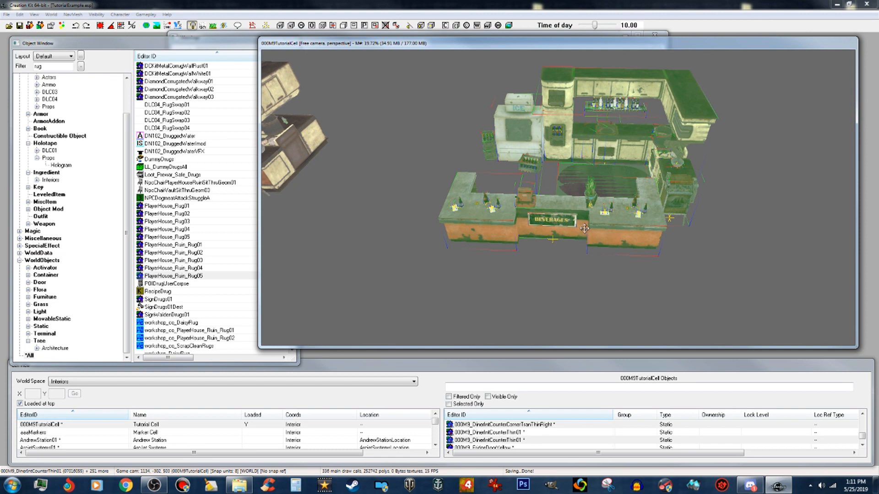
right_click(585, 228)
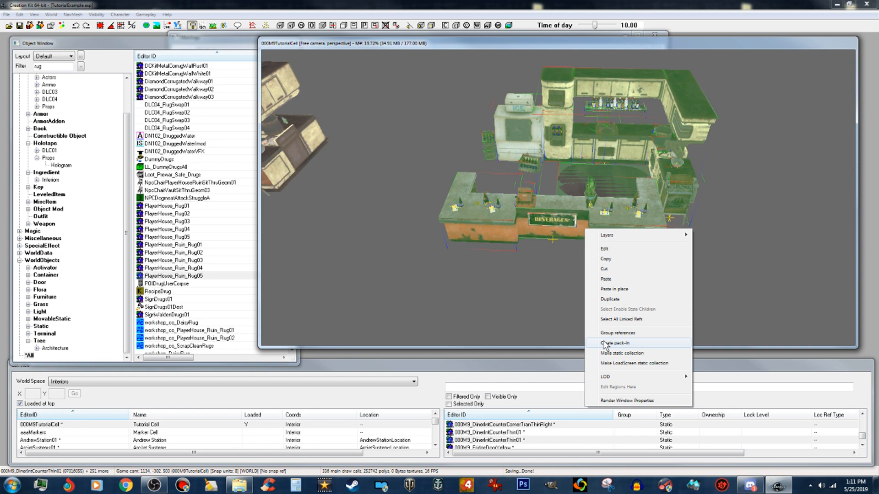
click(613, 354)
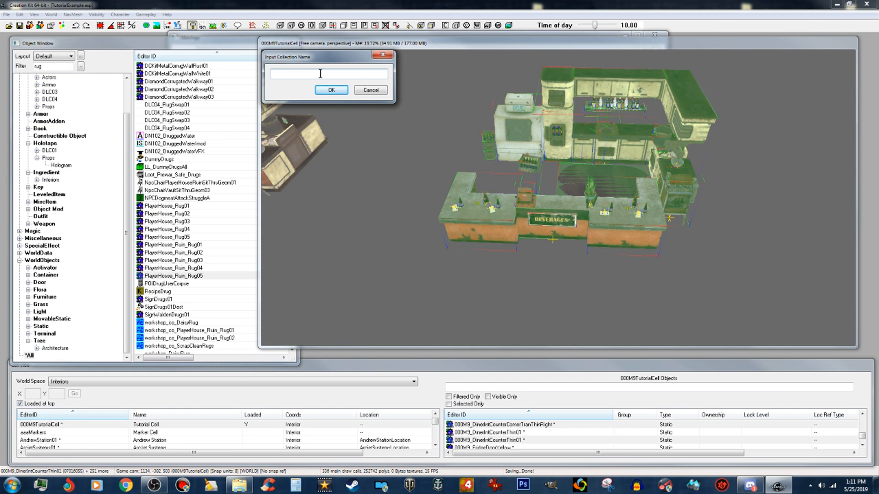
text(000M9_BarSceneSC)
click(331, 90)
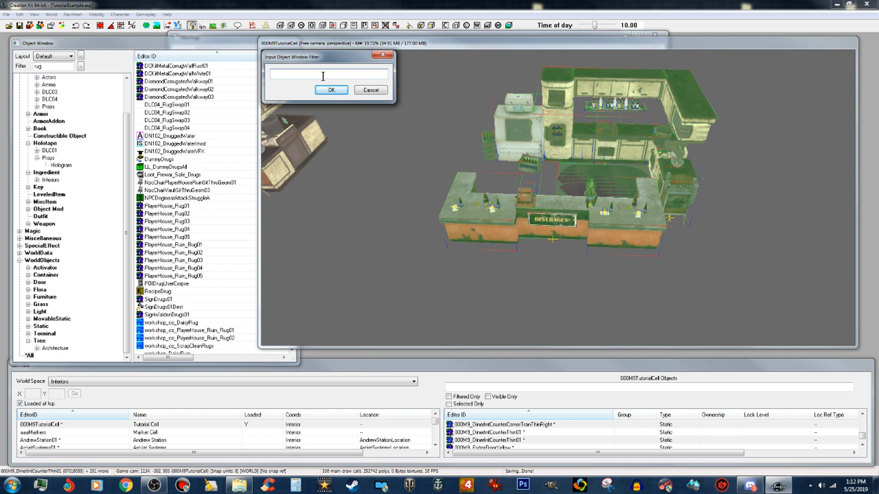
text(Bar)
click(332, 90)
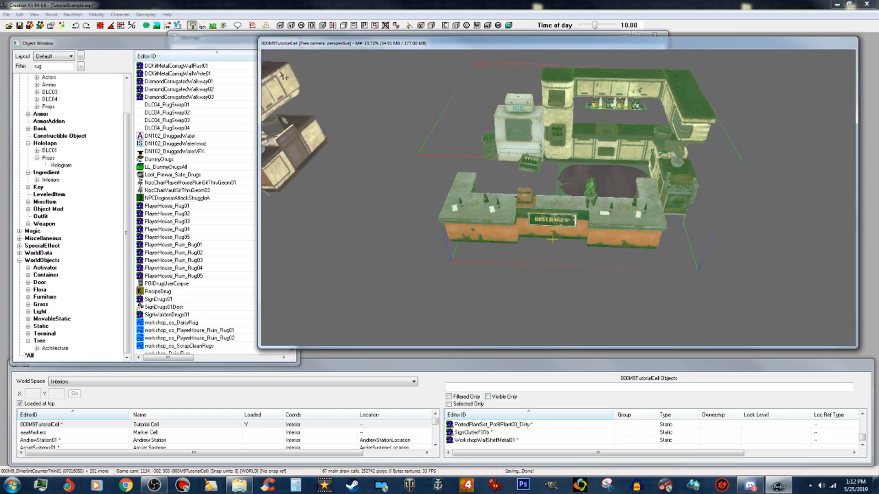
Filter the object list by 000, open the 000M9_BarSceneSC static collection and recreate its NIF from data
double_click(50, 67)
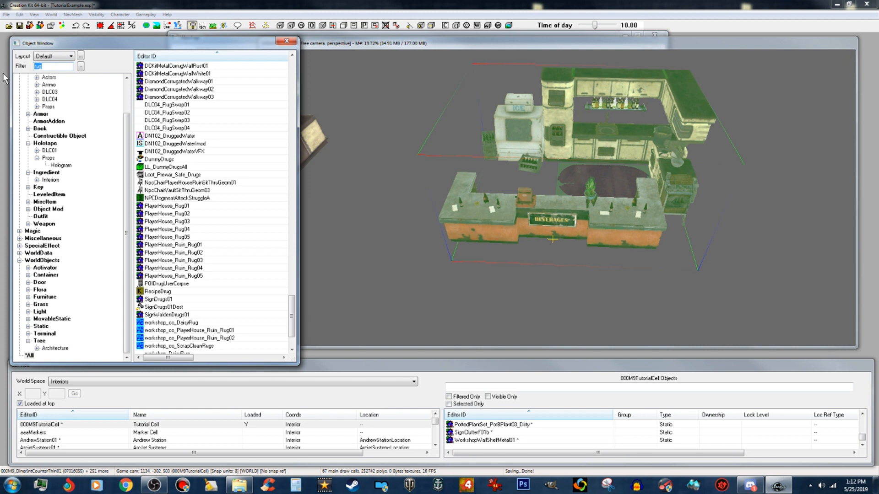
text(000)
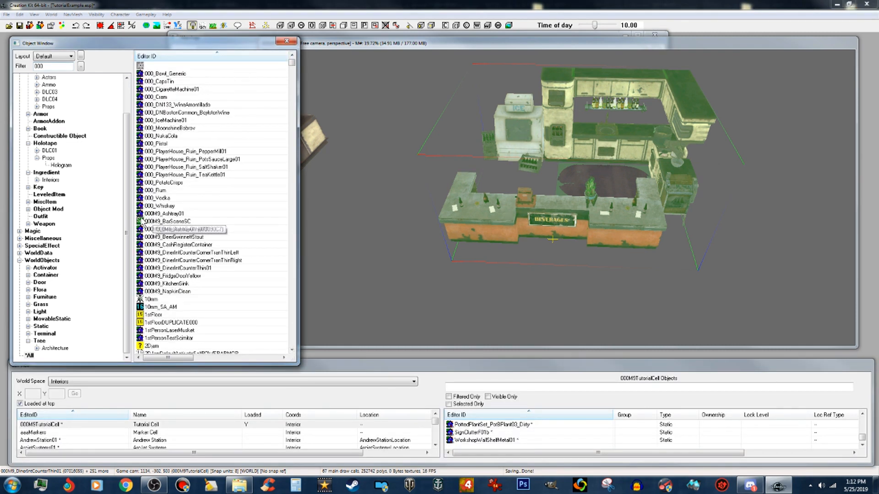
click(176, 223)
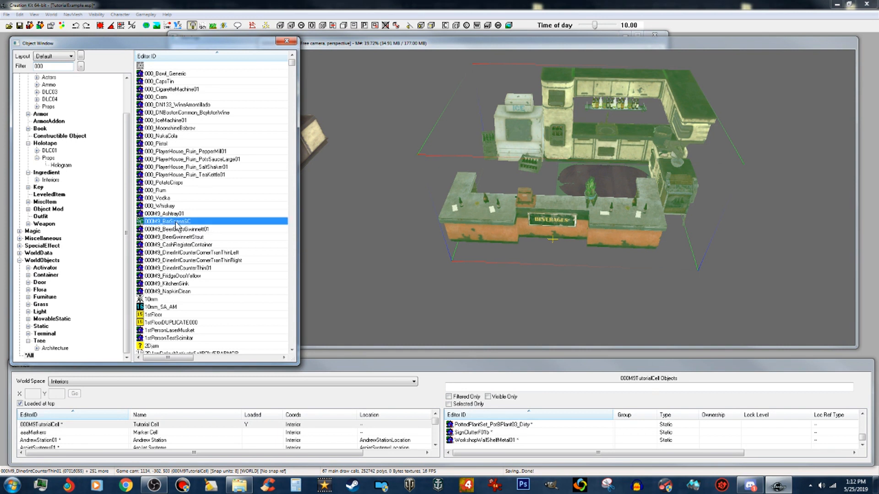
double_click(177, 223)
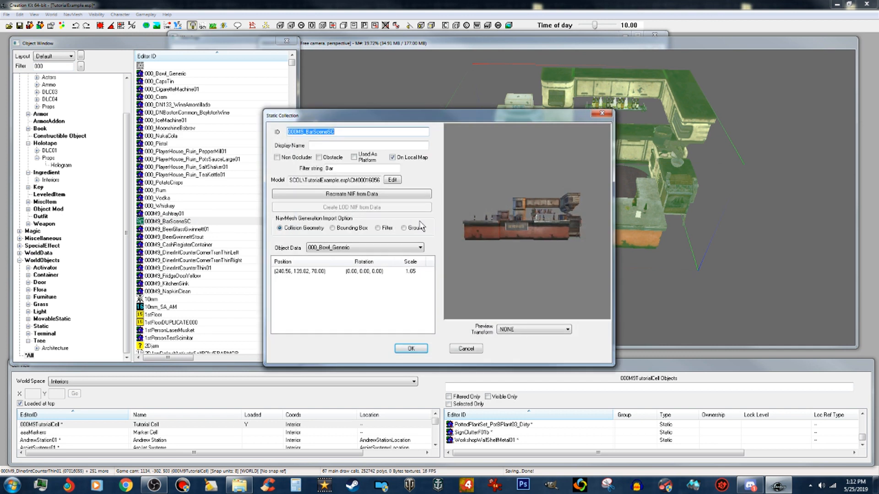
click(510, 104)
drag(514, 116, 546, 106)
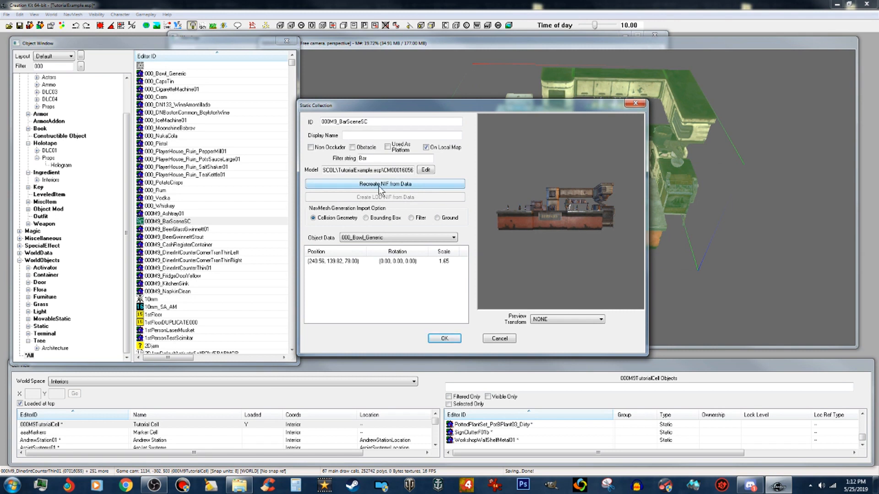
click(379, 187)
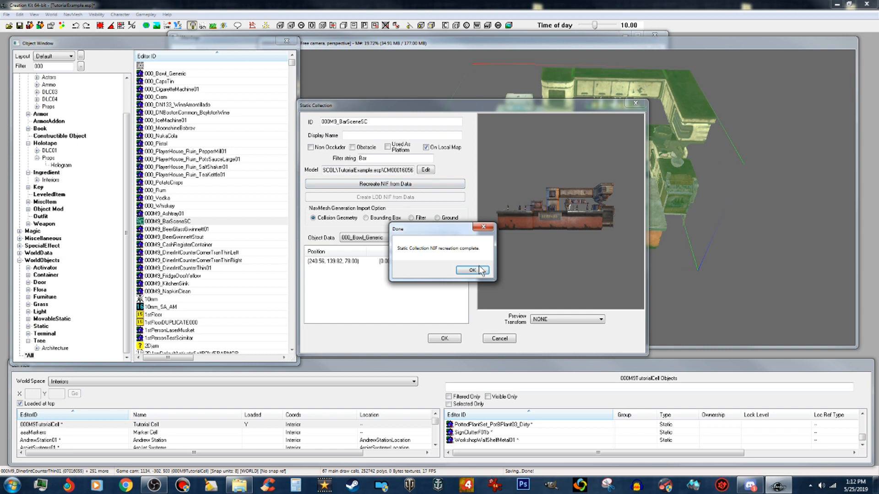
click(478, 270)
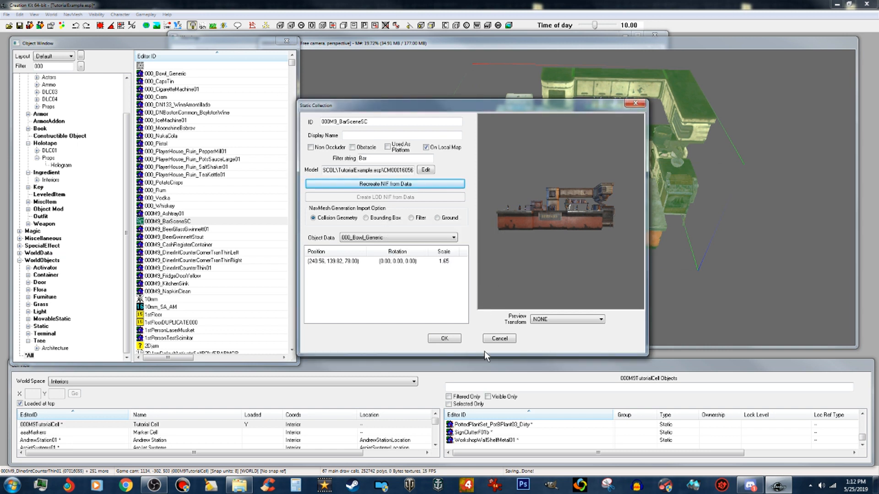
click(444, 339)
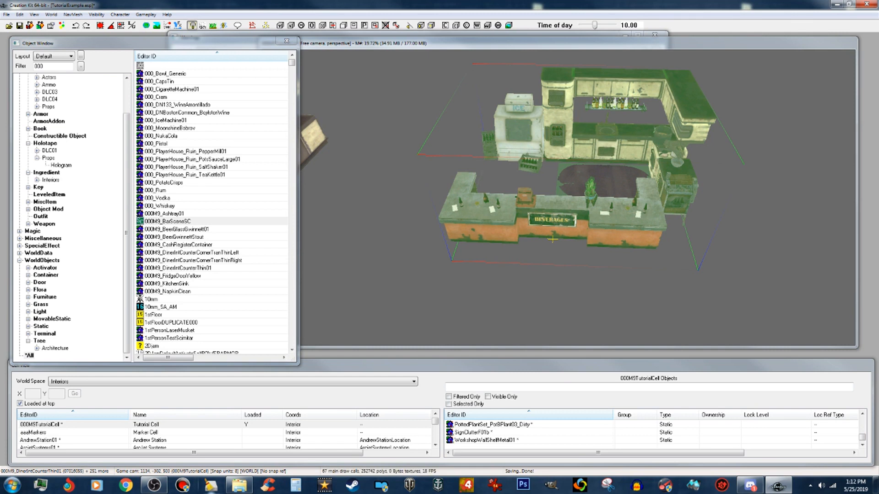
Switch to Windows Explorer and copy CM00016056.NIF from the meshes\SCOL\TutorialExample.esp folder
click(238, 488)
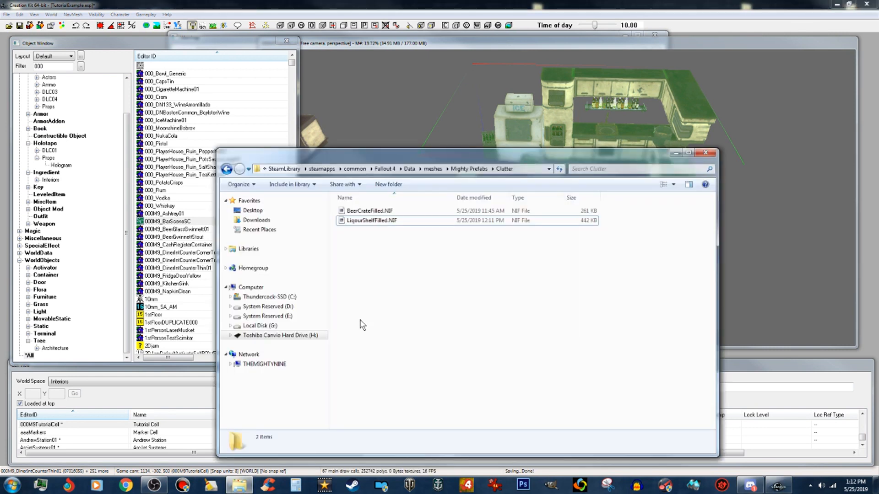
click(431, 169)
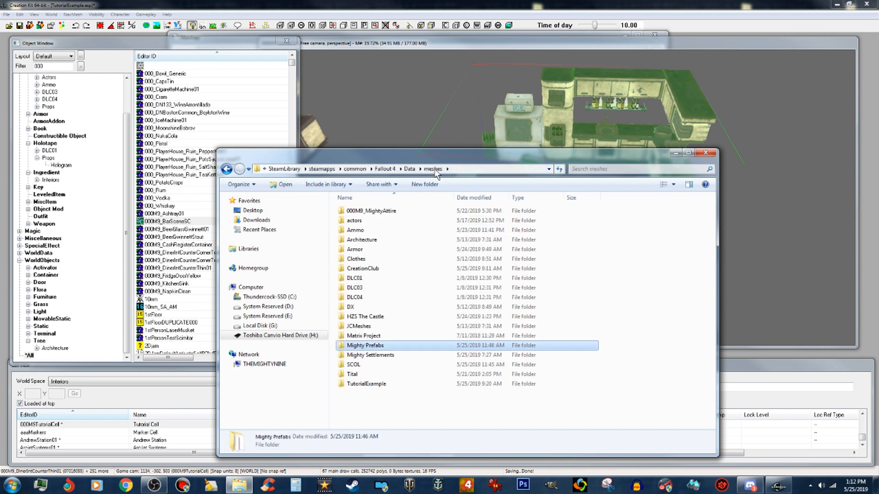
click(361, 367)
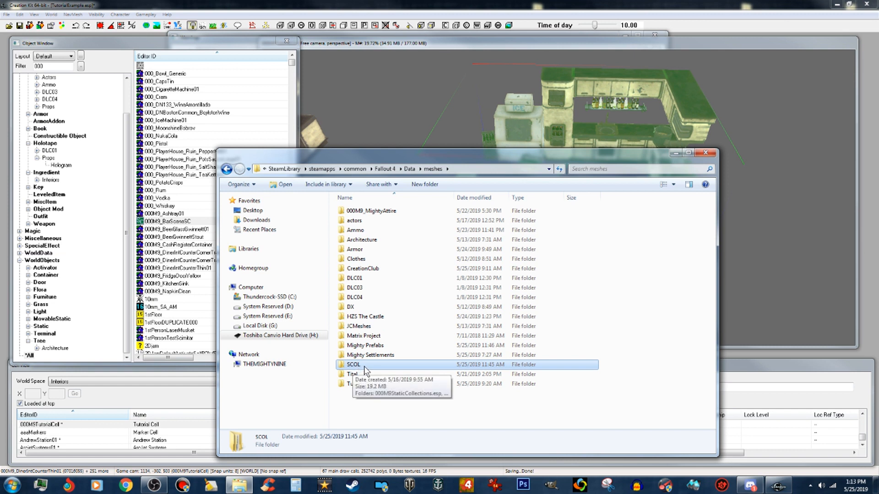
double_click(367, 364)
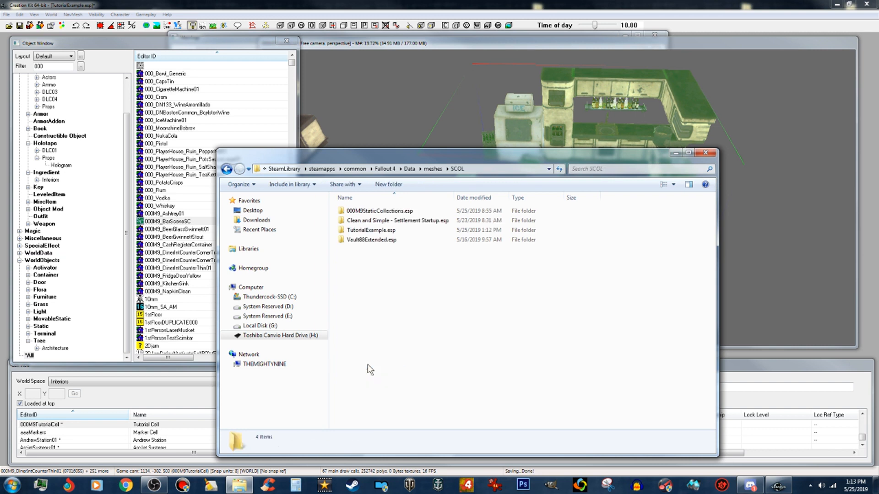
click(415, 232)
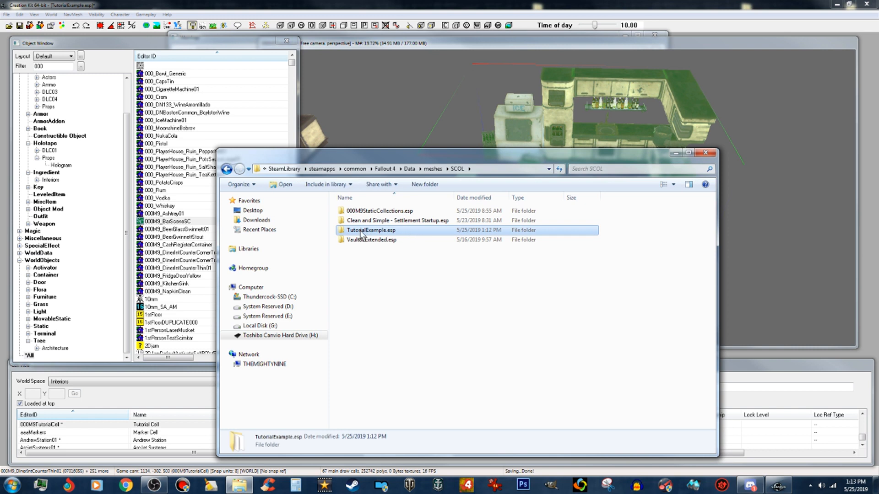
double_click(396, 231)
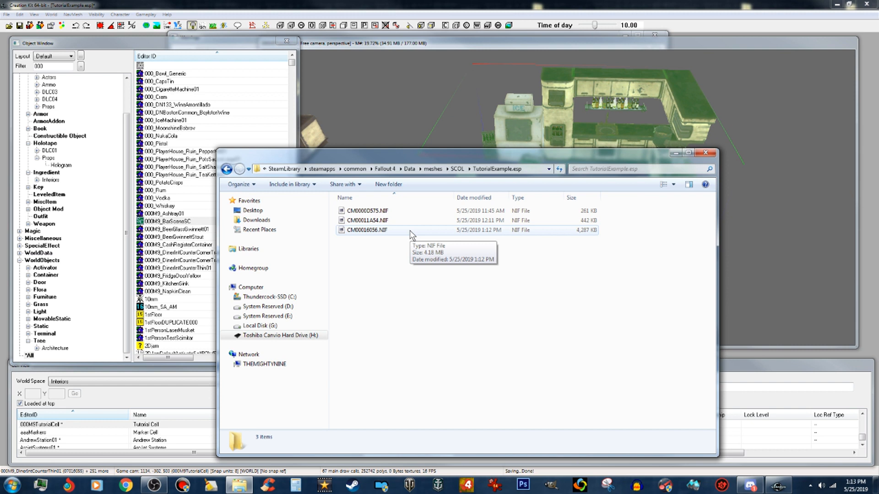
click(483, 232)
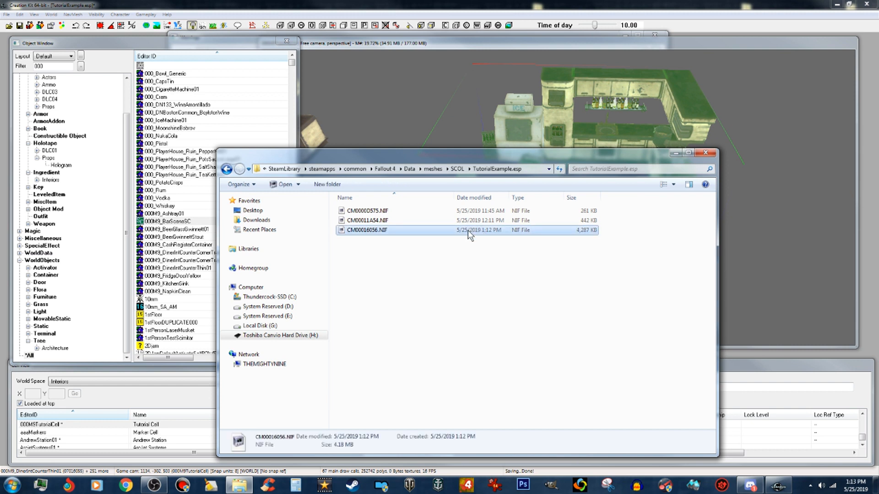
right_click(468, 230)
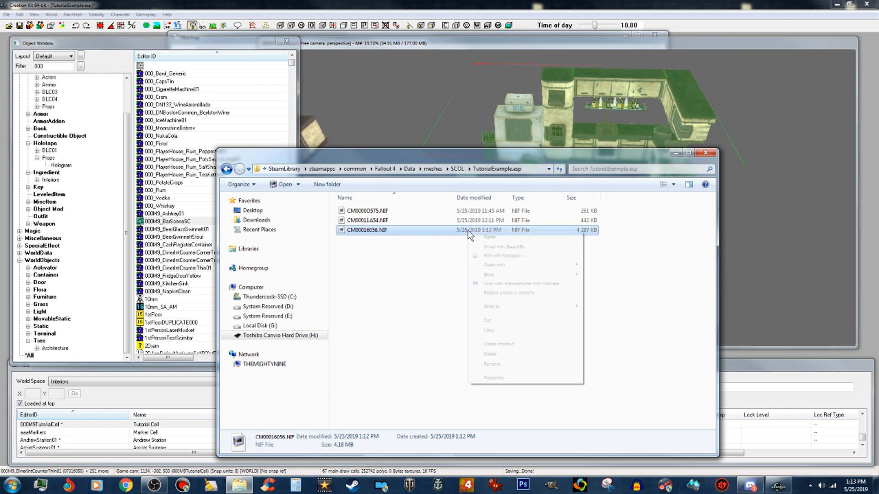
click(489, 331)
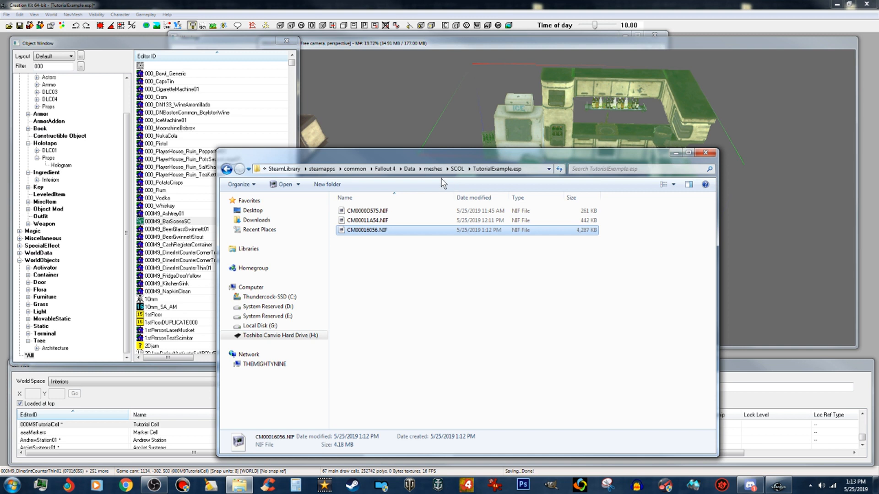
Paste the copied NIF into the meshes\TutorialExample folder and rename it BarScene01
click(433, 169)
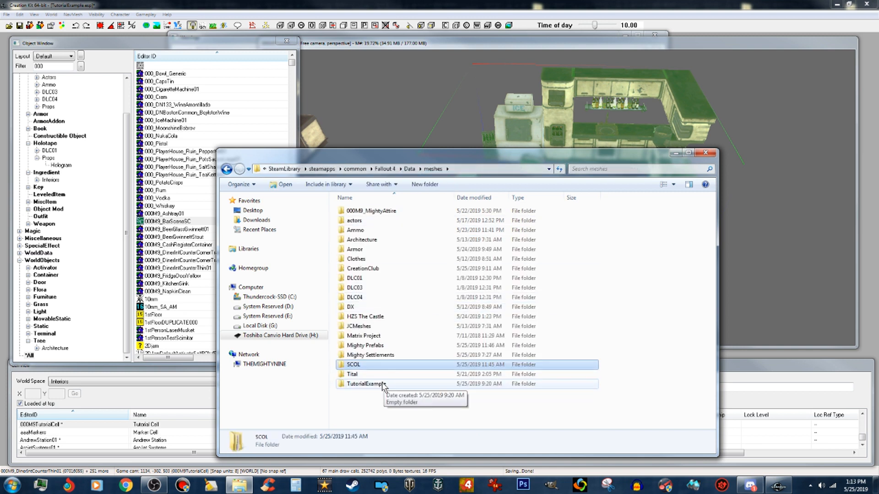
double_click(366, 384)
right_click(440, 253)
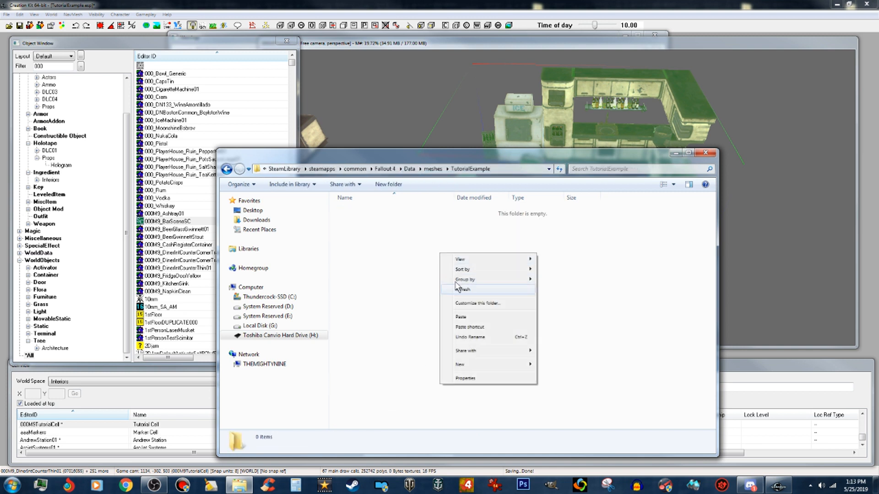
click(470, 318)
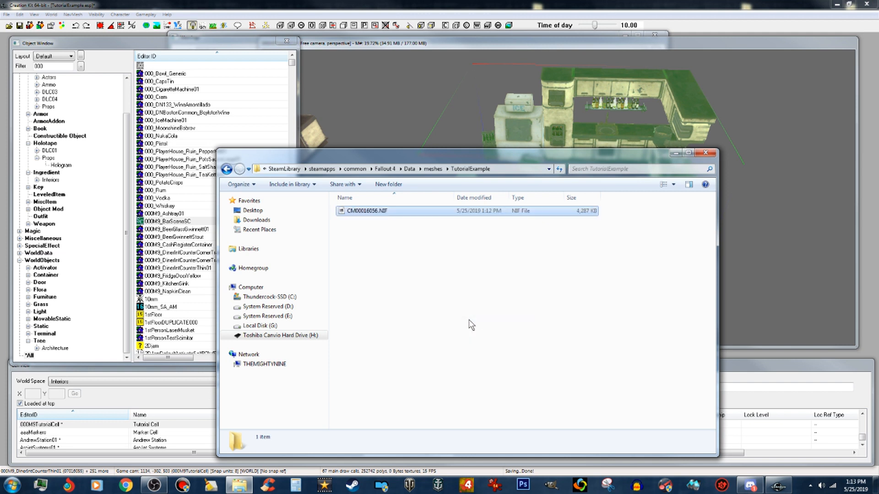
click(369, 211)
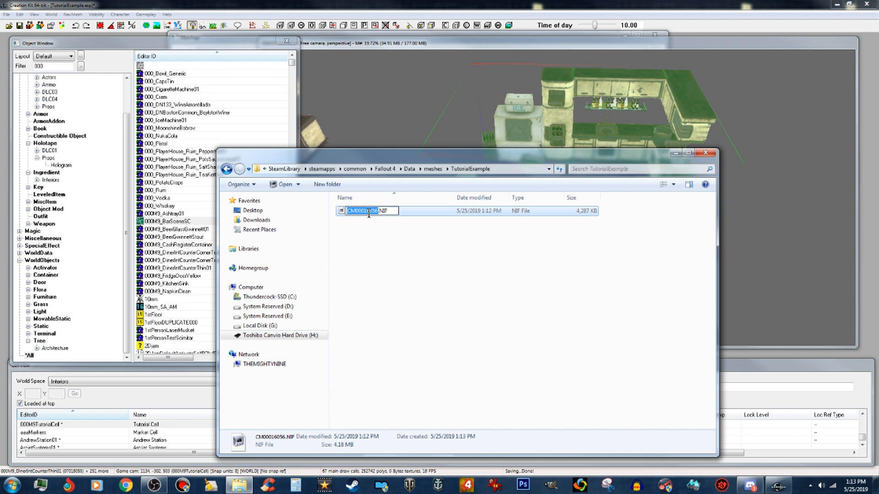
text(Bas)
text(rScene)
text(01)
key(Return)
Open BarScene01.NIF in NifSkope, inspect the combined bar scene mesh from several angles and close it
drag(366, 212, 878, 337)
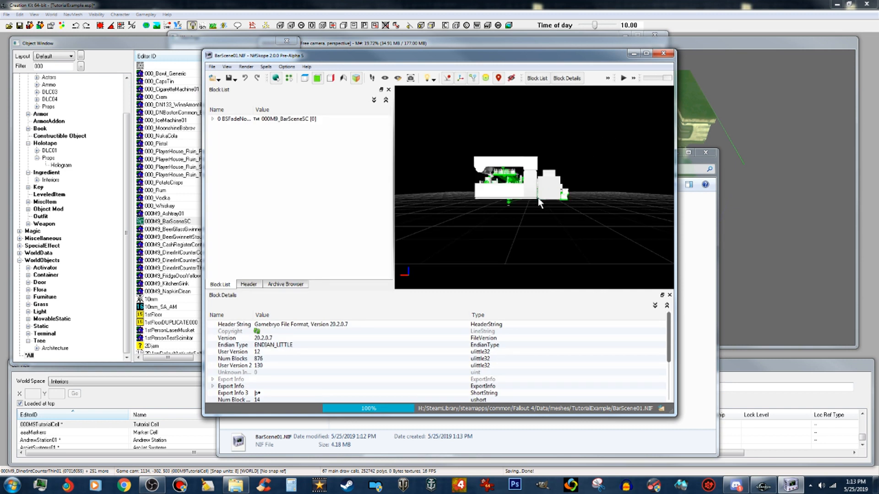
drag(524, 210, 598, 264)
scroll(598, 265, up, 5)
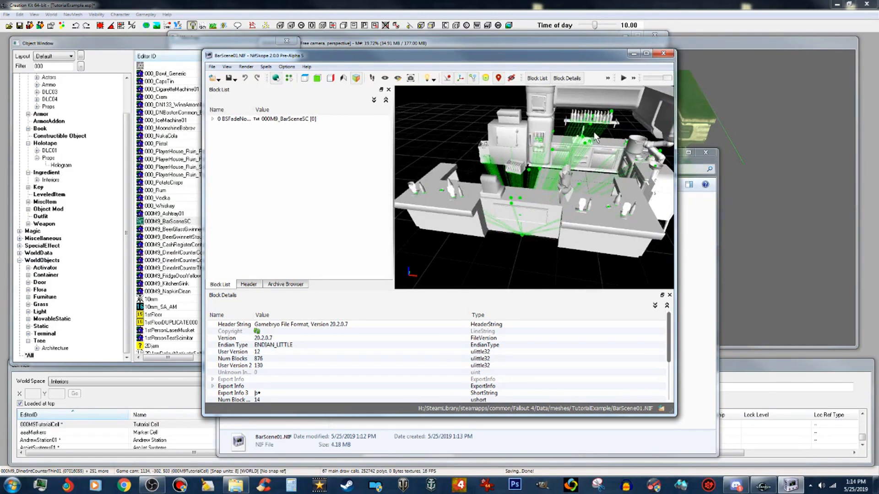
click(646, 54)
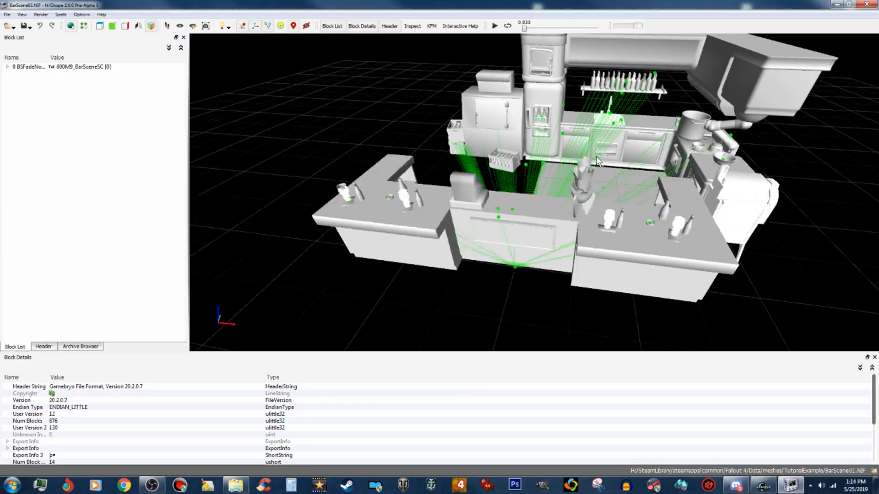
scroll(540, 266, up, 3)
scroll(546, 265, down, 5)
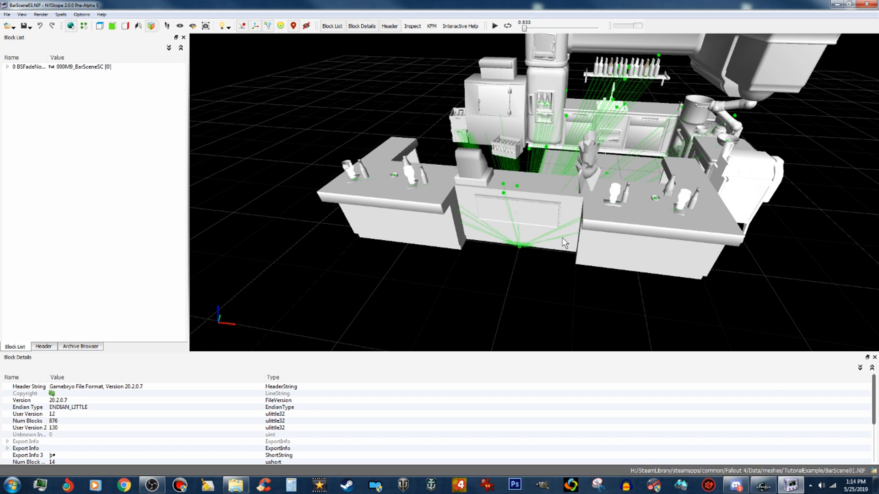
scroll(684, 177, down, 5)
scroll(682, 174, up, 5)
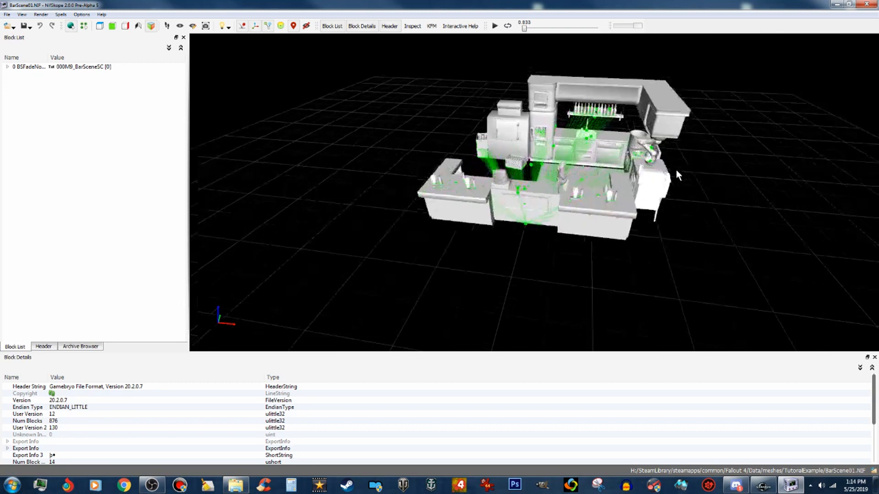
click(865, 5)
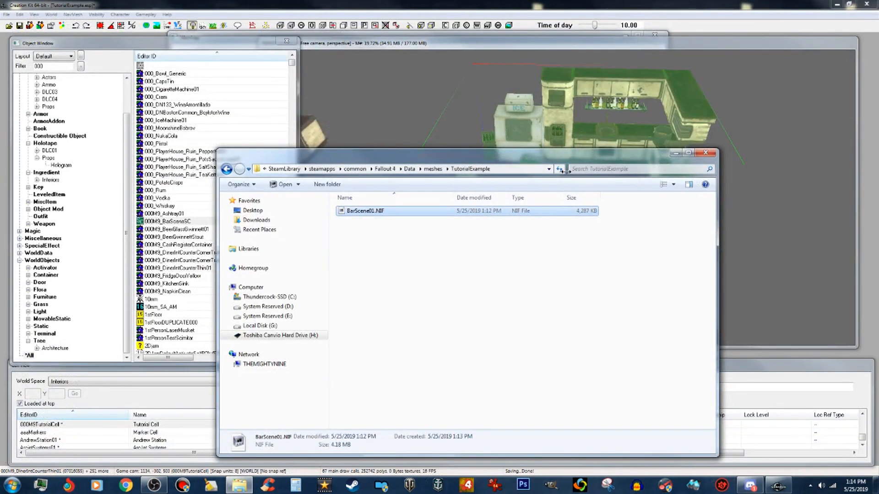
Switch to the Creation Kit and bring the empty tutorial room into view
click(674, 153)
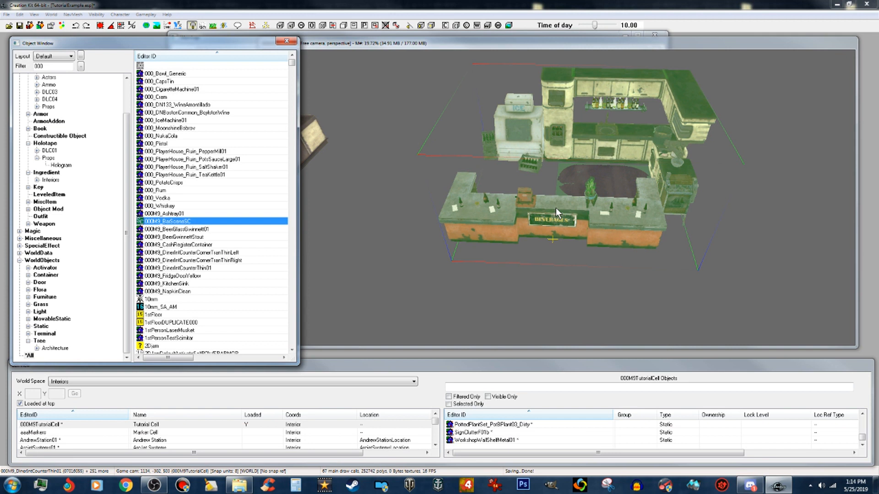
middle_drag(556, 208, 614, 265)
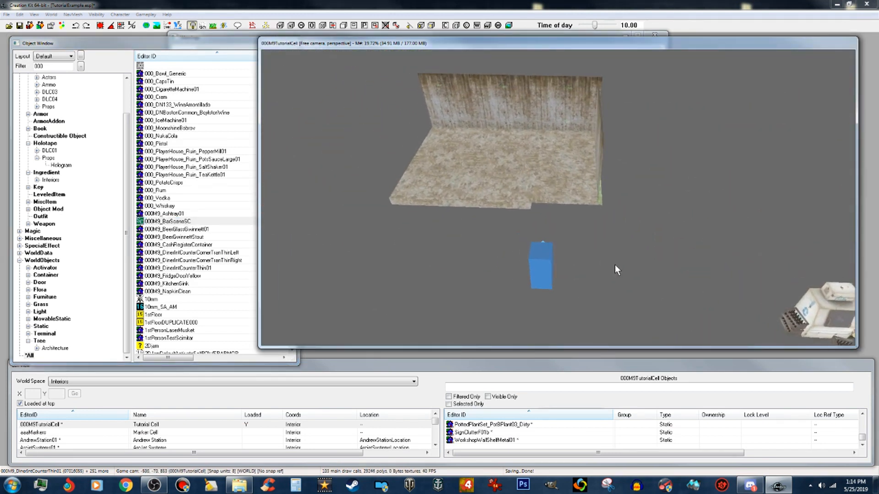
scroll(621, 271, up, 5)
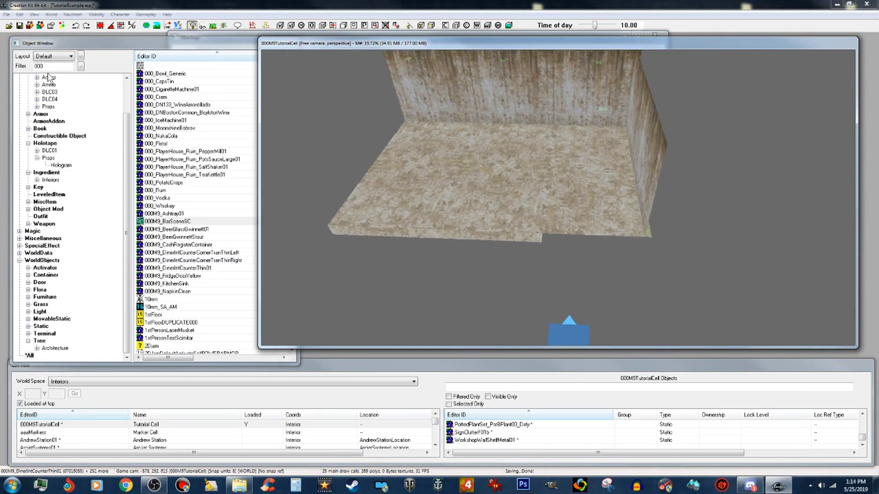
Filter the object list by vendor and look through the entries for a suitable vendor stand
click(18, 73)
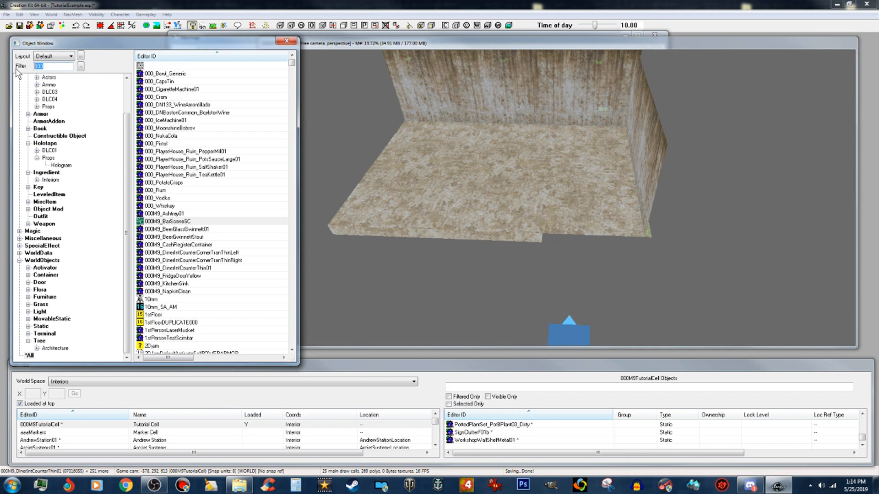
text(v3e)
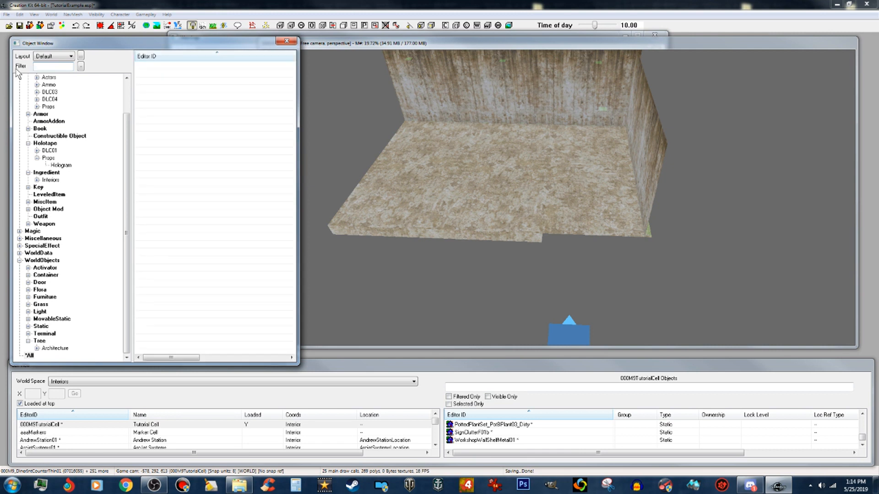
text(vendor)
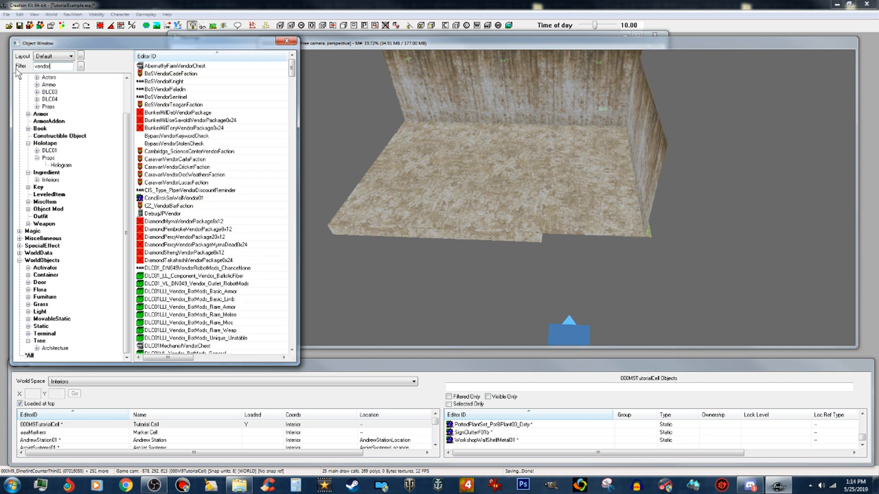
drag(293, 67, 295, 272)
click(223, 277)
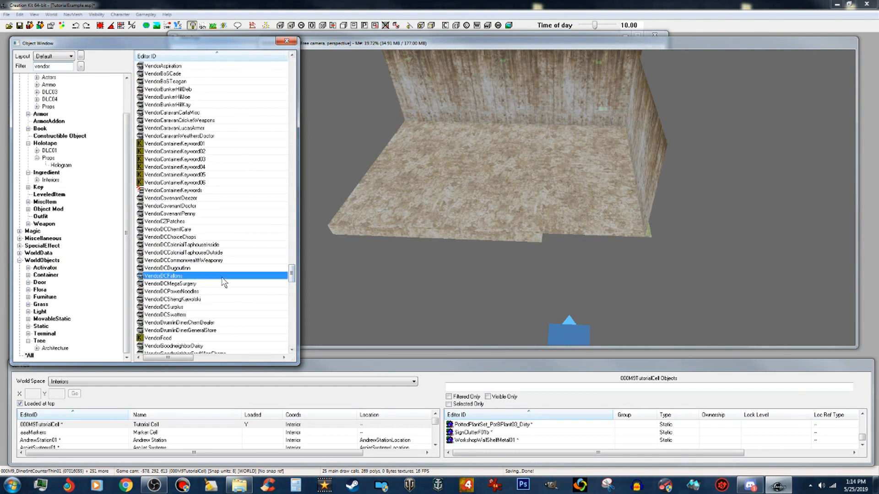
scroll(224, 284, down, 10)
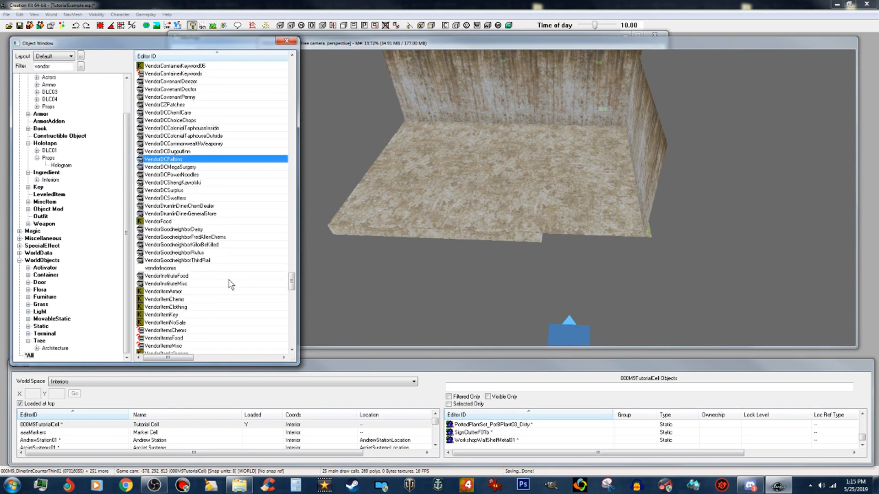
scroll(234, 293, down, 6)
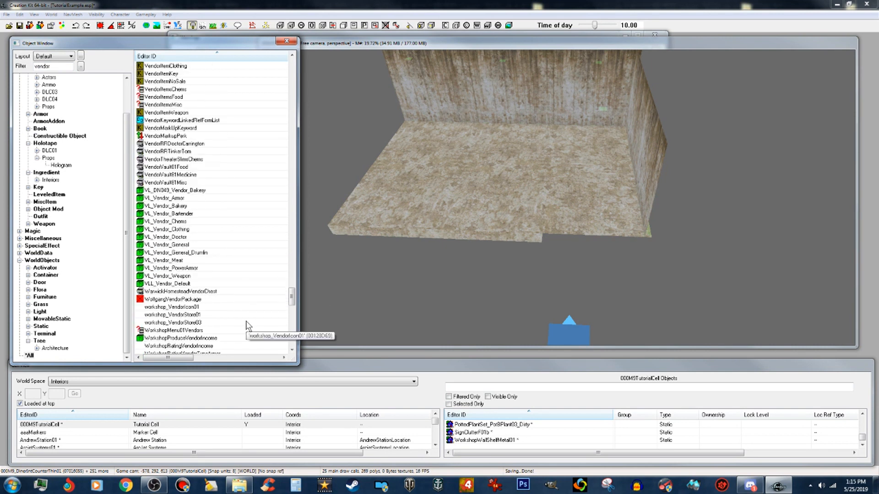
drag(293, 300, 299, 340)
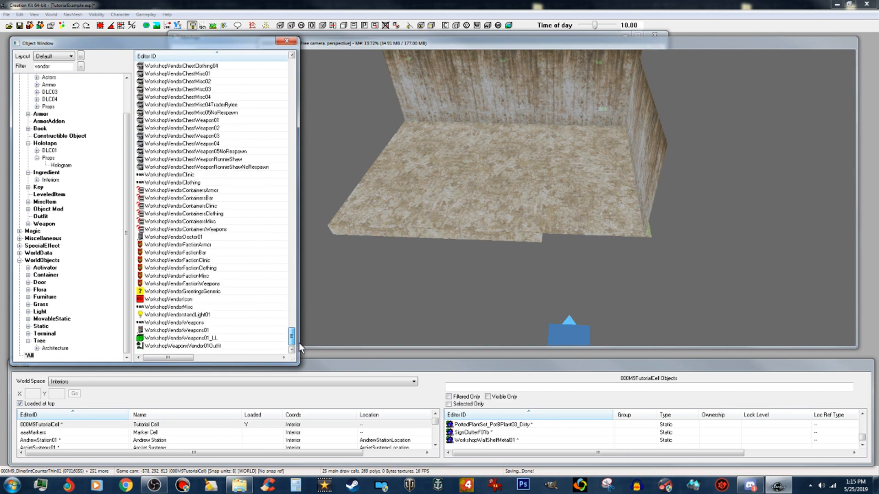
Show the Furniture category, filter it by workshop and browse to the WorkshopBar entries
click(51, 298)
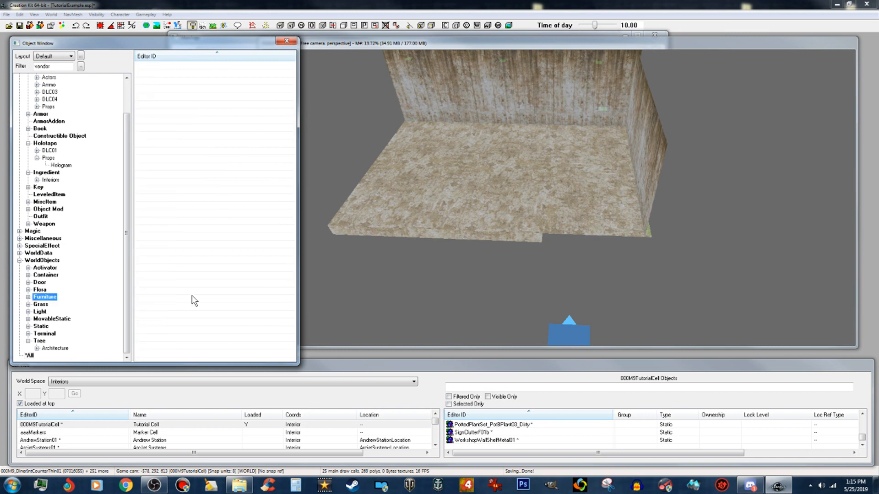
double_click(55, 65)
text(workshop)
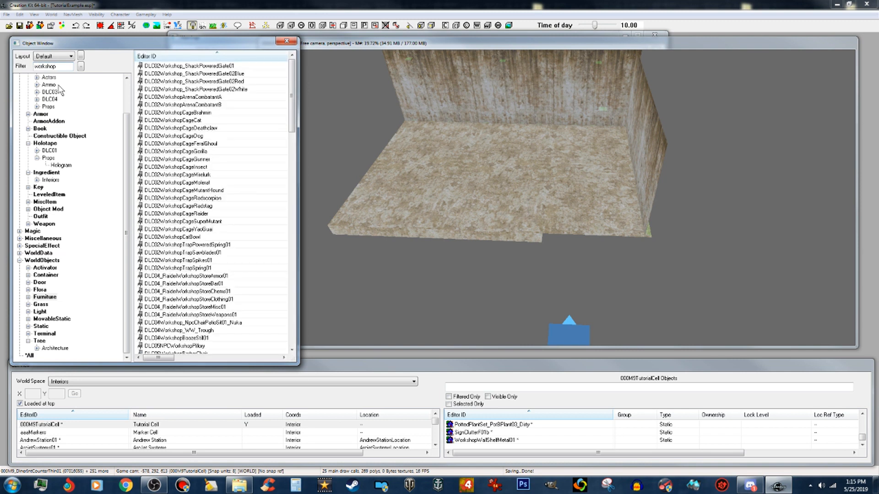
drag(292, 111, 293, 234)
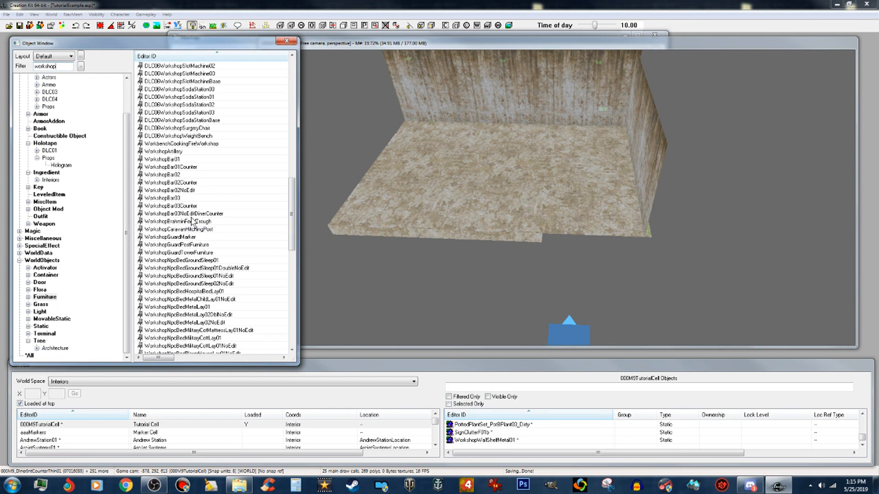
Preview the WorkshopBar03NoEditDinerCounter furniture, view it from another angle and close the preview
click(189, 214)
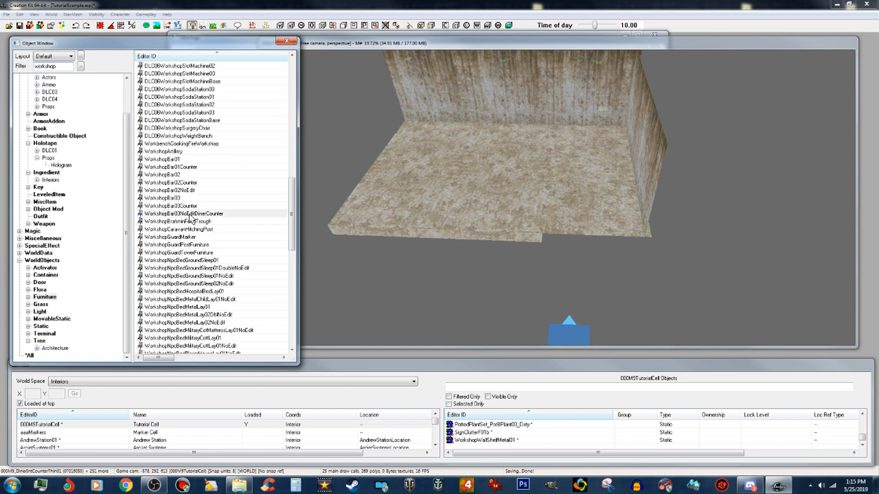
right_click(189, 213)
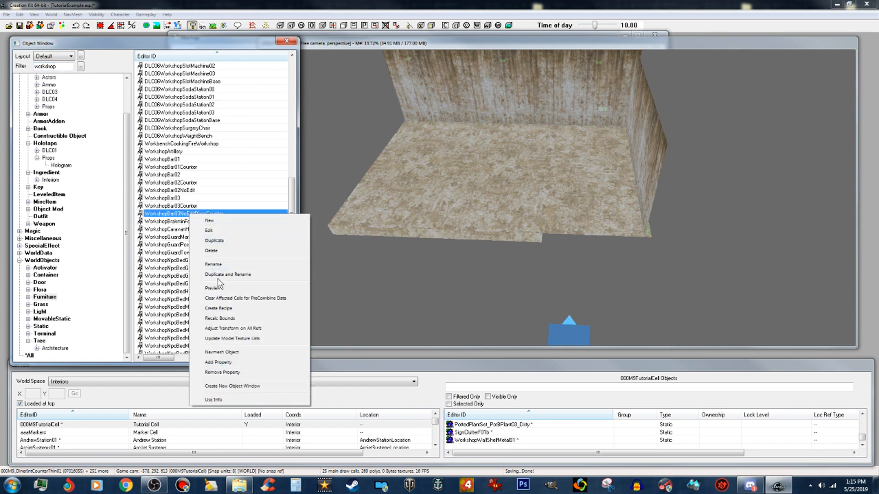
click(215, 288)
drag(455, 188, 453, 226)
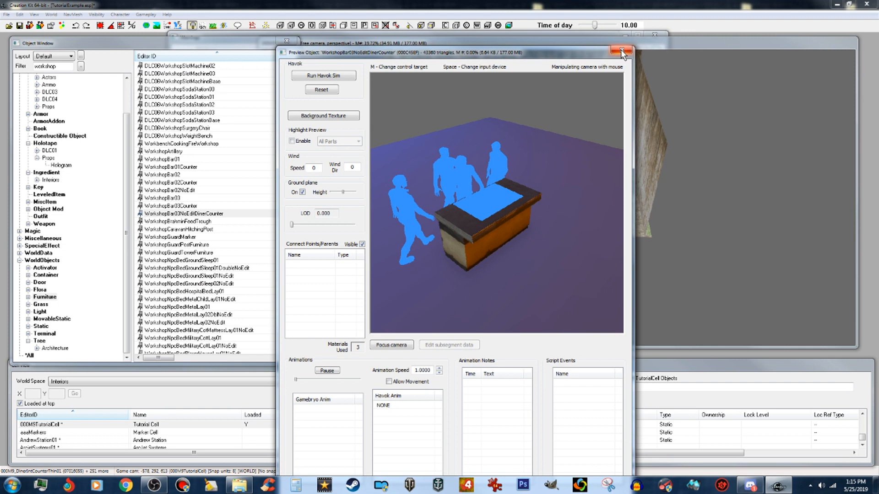
click(621, 49)
Preview the WorkshopBar03Counter furniture, view it from the front and close the preview
right_click(185, 205)
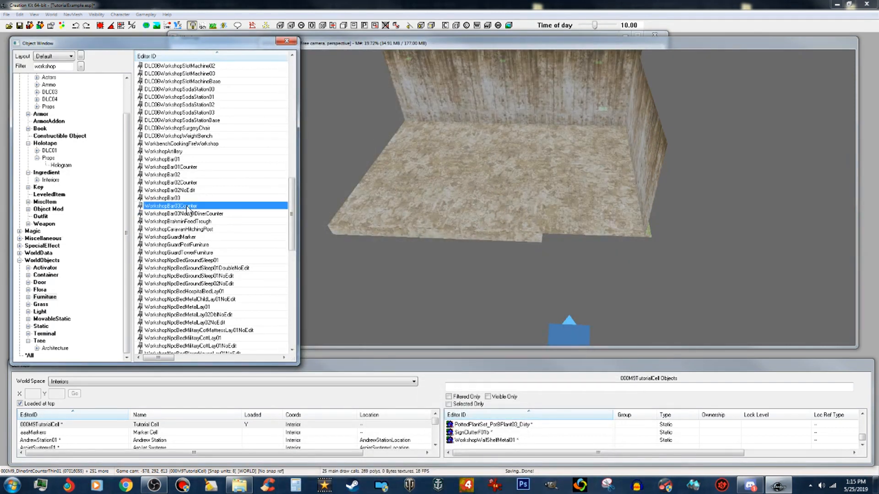
click(216, 282)
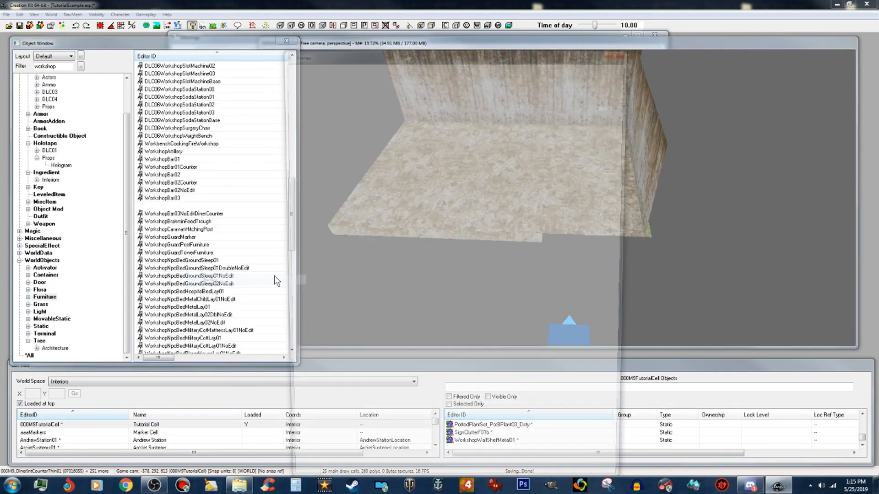
drag(481, 265, 491, 232)
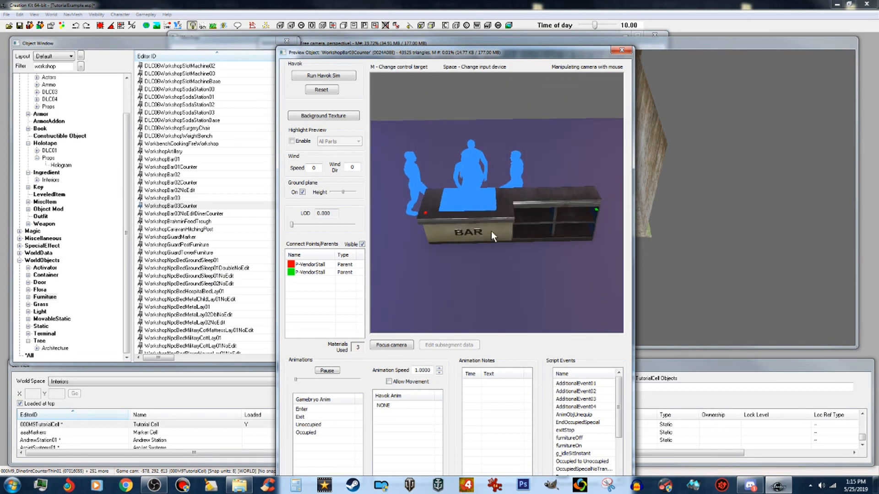
click(621, 48)
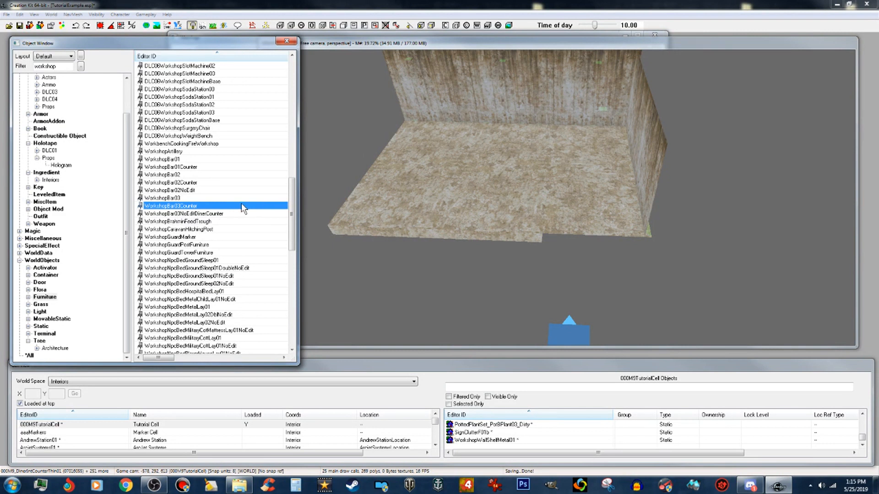
Open the WorkshopBar03Counter furniture for editing and change its ID to 000M9_WorkshopBar03Counter
key(Return)
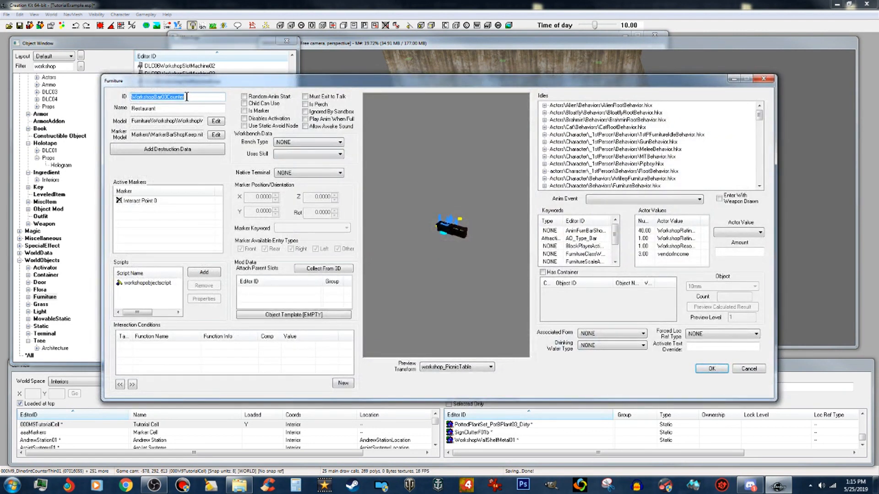
click(132, 97)
text(000)
text(M)
text(9_j)
Replace the furniture's model with BarScene01.NIF from the meshes\TutorialExample folder and save it as a new form
click(216, 121)
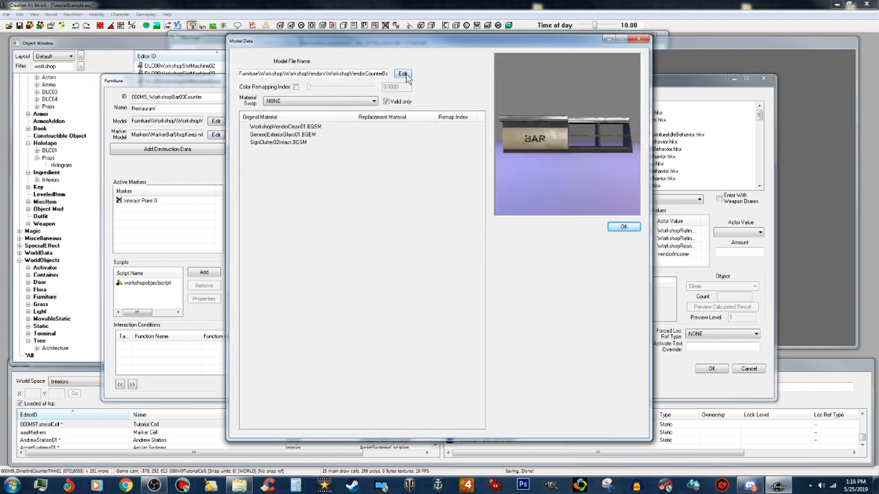
click(402, 74)
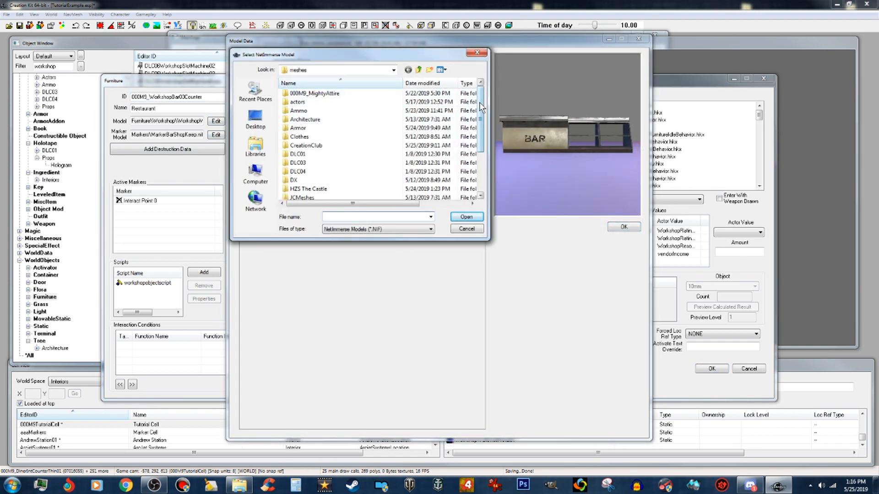
scroll(481, 107, down, 3)
click(316, 190)
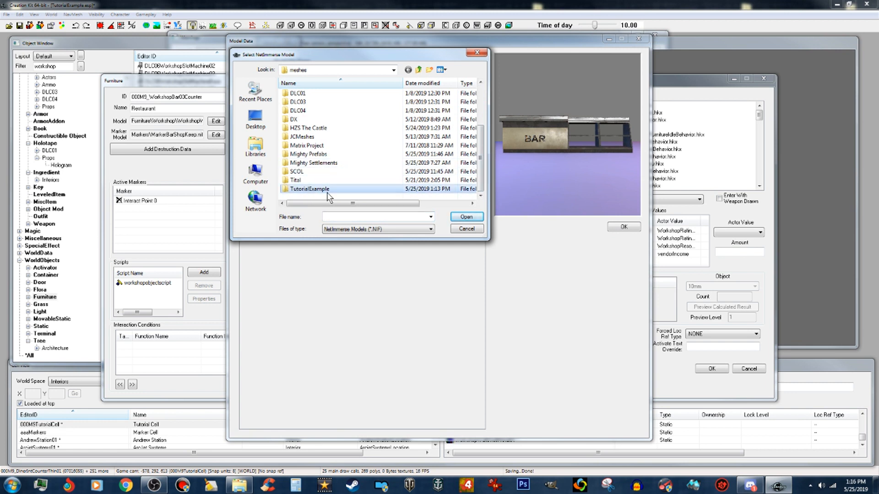
double_click(327, 193)
click(306, 93)
click(465, 216)
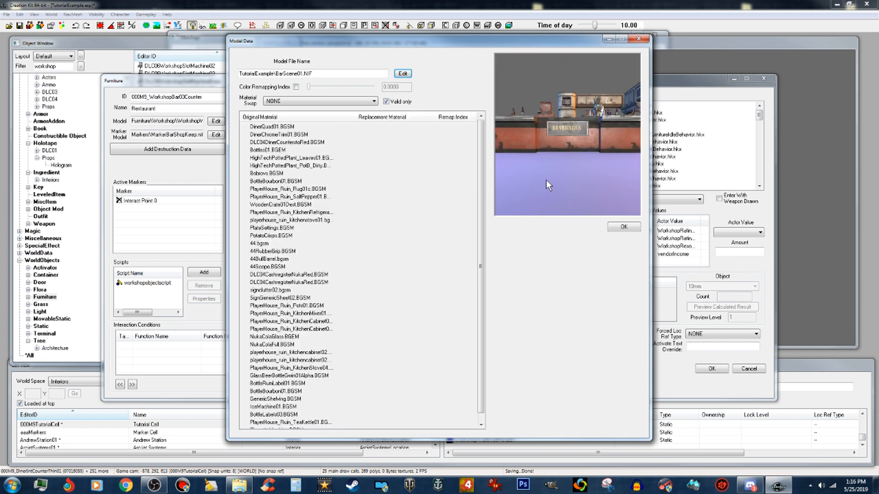
click(624, 227)
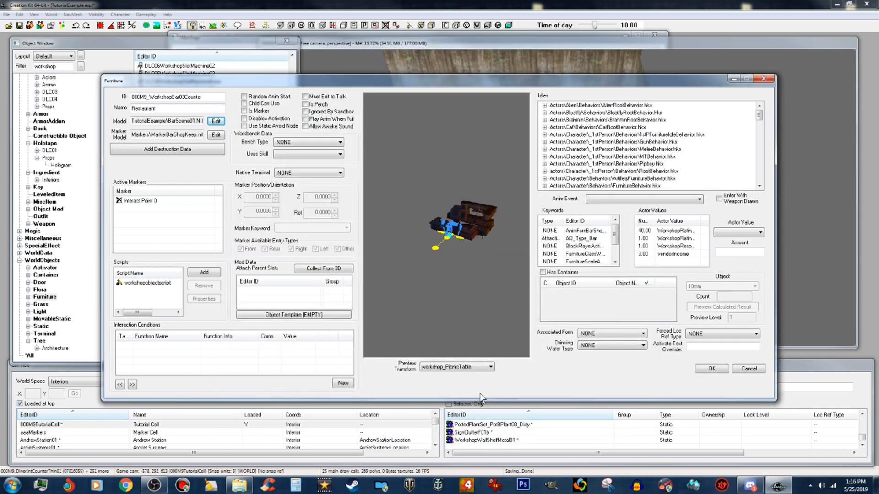
click(712, 370)
click(477, 278)
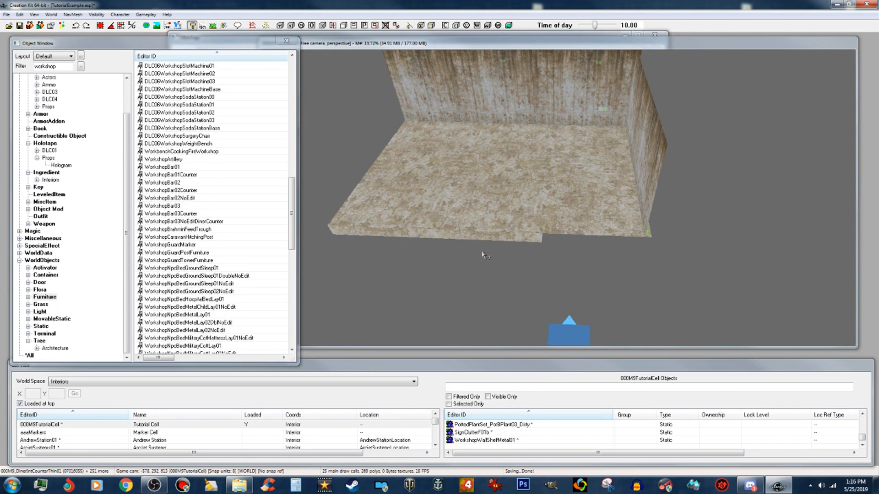
Place the 000M9_WorkshopBar03Counter furniture in the tutorial room and move it toward the room's corner
drag(292, 220, 305, 67)
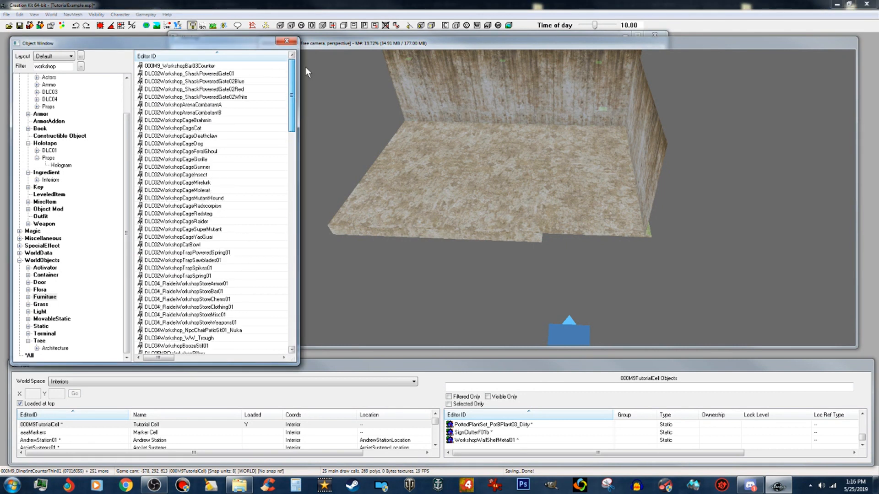
click(196, 68)
drag(196, 72, 491, 205)
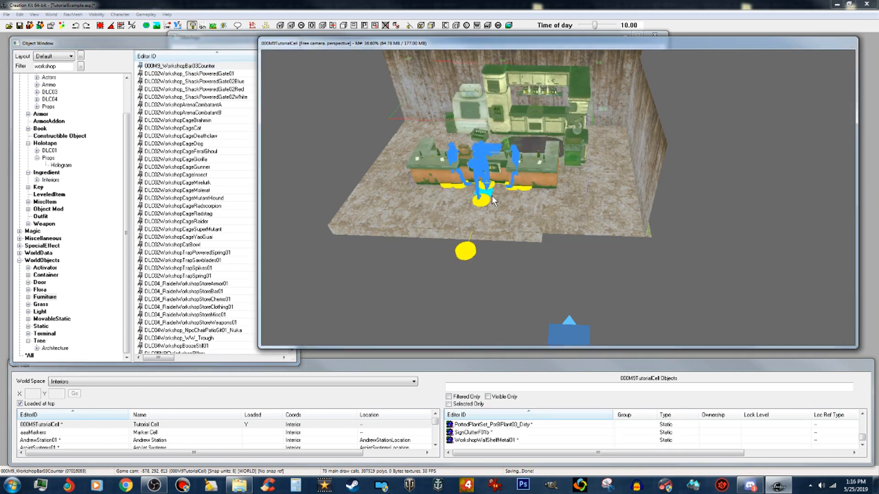
scroll(492, 196, up, 5)
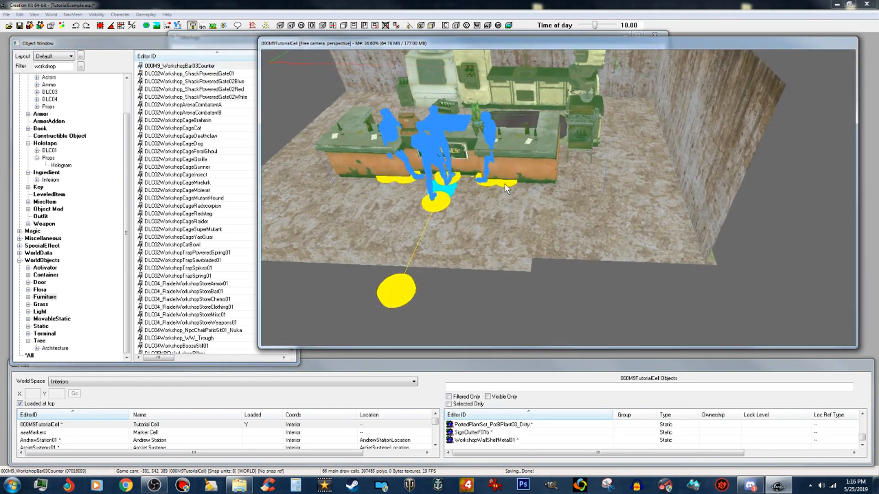
middle_drag(500, 185, 515, 191)
drag(537, 172, 631, 165)
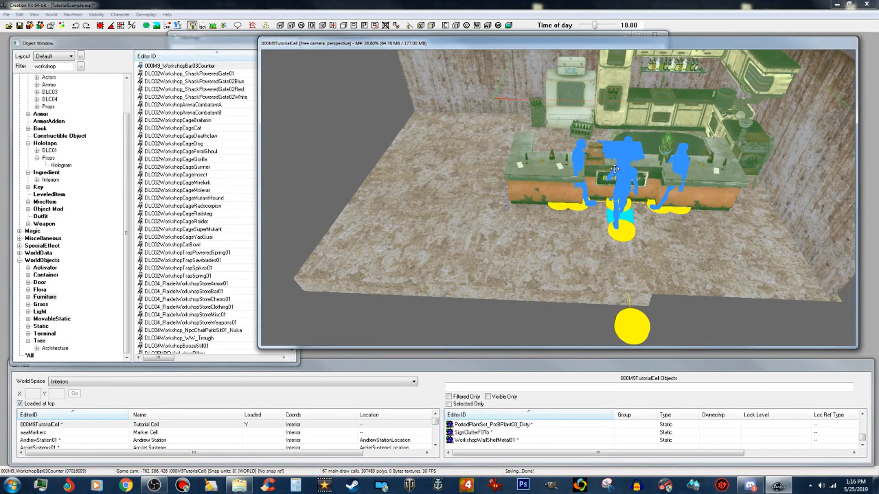
Inspect how the vendor markers line up with the bar counter, and open the 000M9_WorkshopBar03Counter furniture for editing
shift+middle_drag(627, 183, 698, 192)
scroll(671, 178, up, 1)
scroll(672, 178, up, 2)
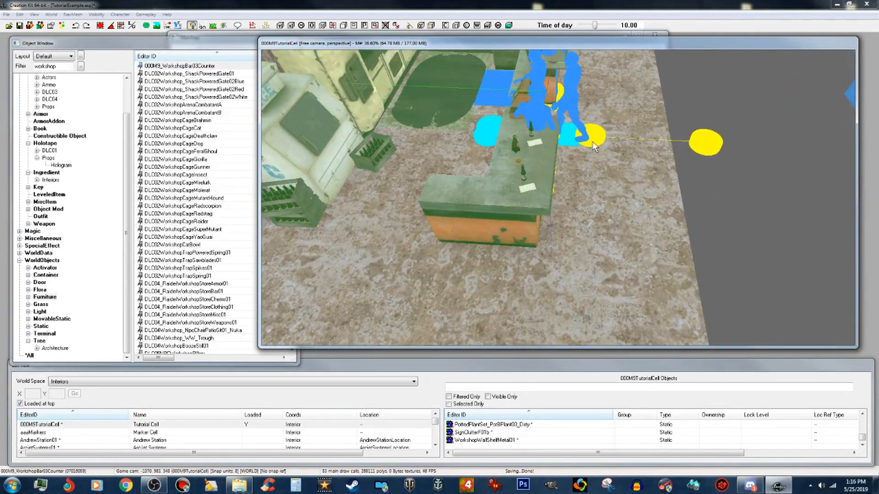
middle_drag(595, 143, 596, 151)
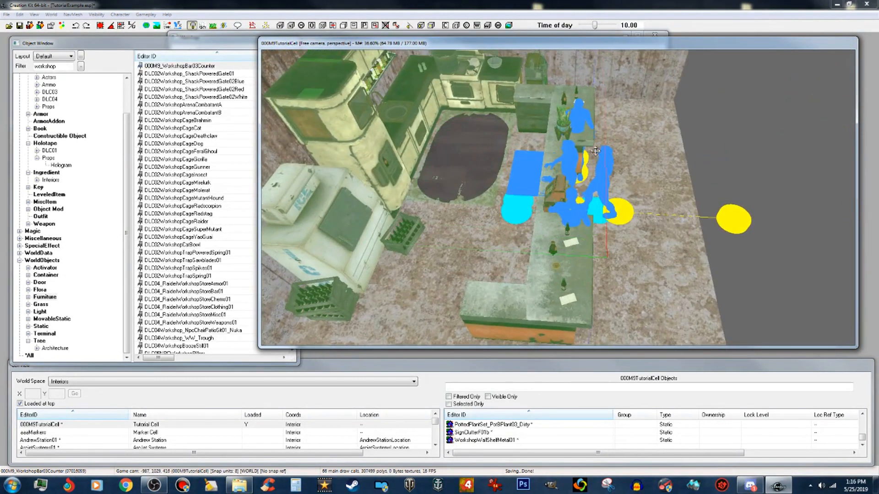
click(552, 196)
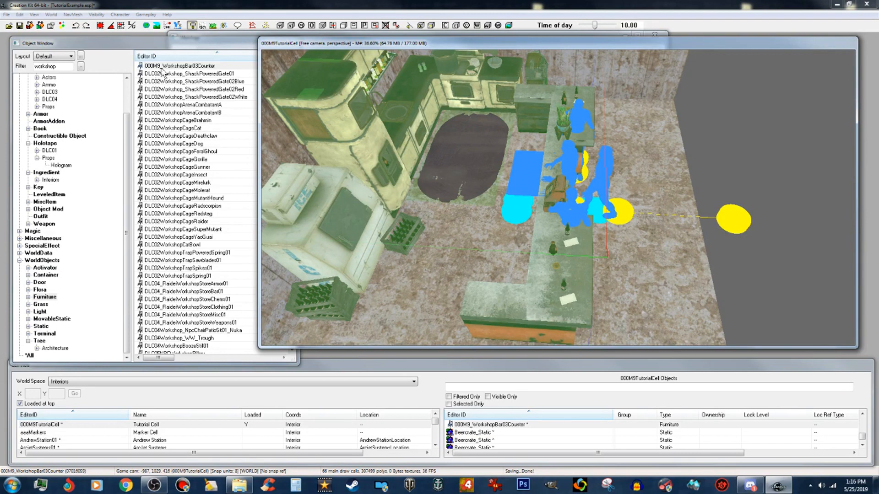
click(192, 69)
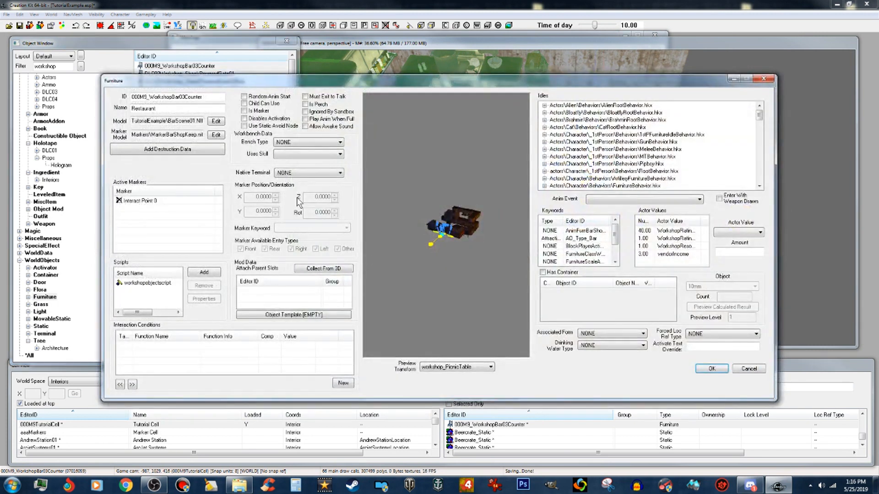
Rotate the furniture's Interact Point 0 marker to 180 degrees
scroll(440, 250, up, 6)
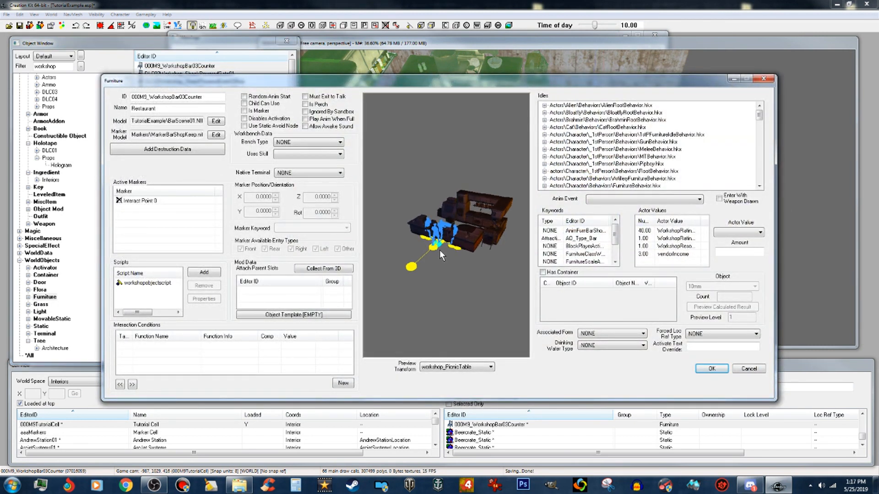
scroll(440, 250, up, 2)
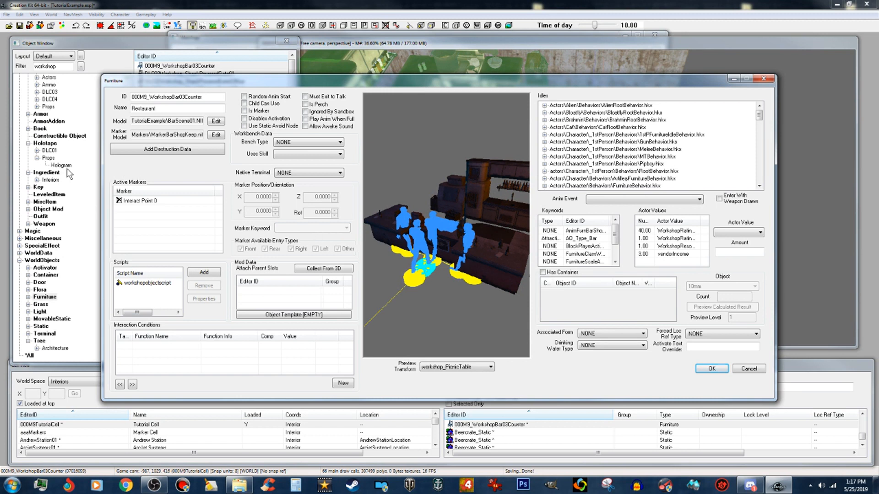
click(154, 201)
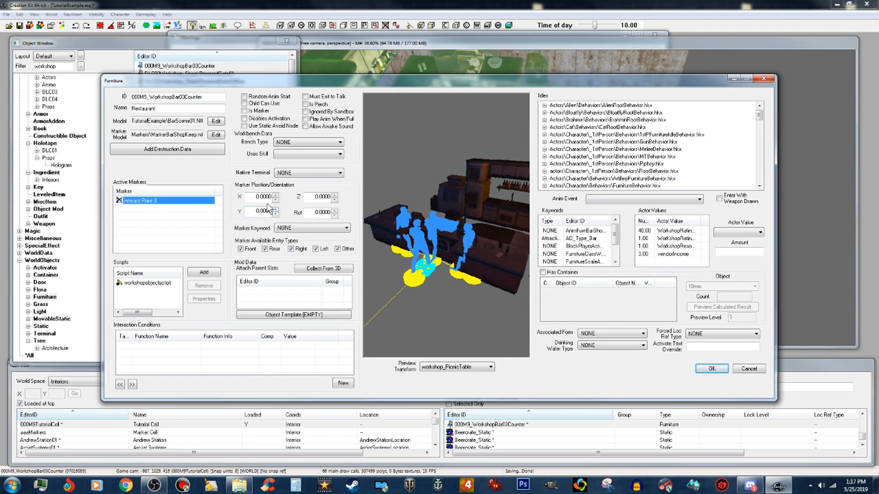
click(313, 213)
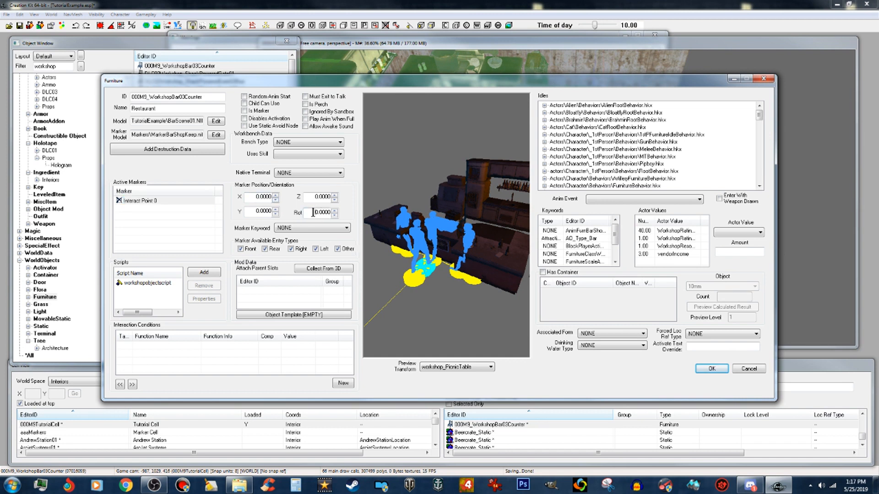
text(10)
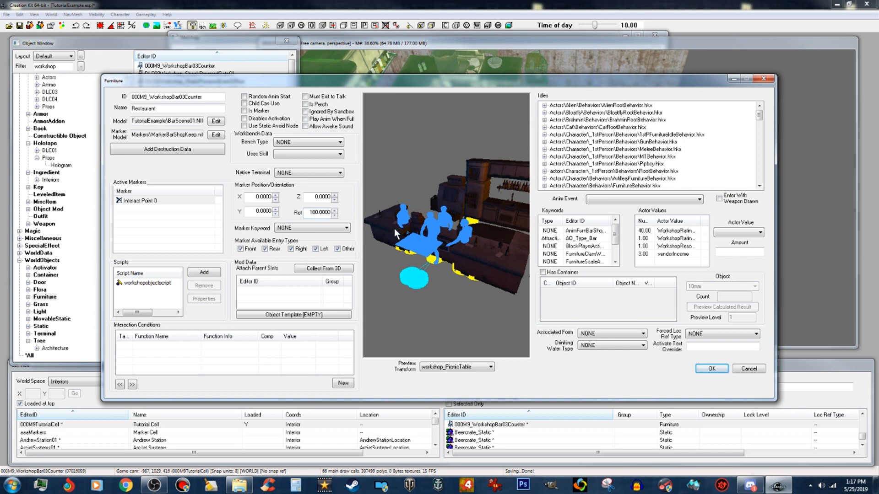
Shift the Interact Point 0 marker in the positive Y direction so the vendor figures line up behind the bar counter
drag(435, 282, 499, 324)
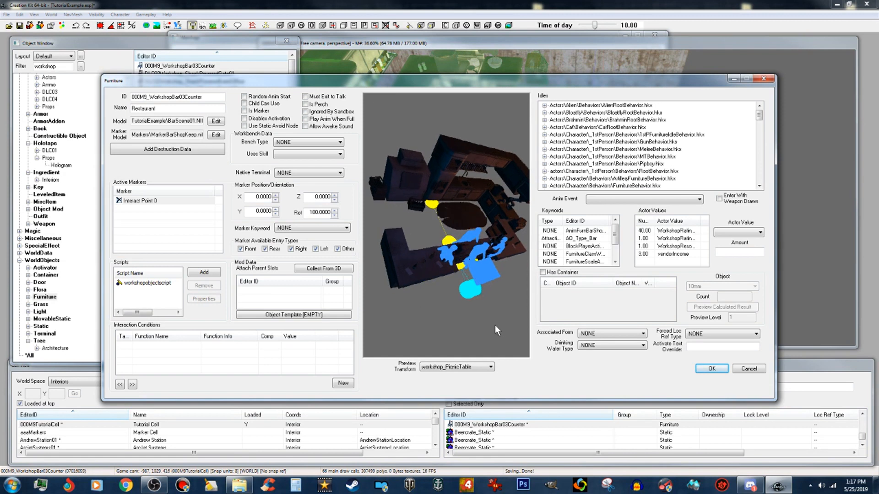
click(275, 200)
click(275, 209)
click(275, 209)
click(275, 211)
click(275, 210)
click(275, 210)
click(257, 213)
scroll(257, 214, up, 6)
scroll(257, 214, up, 12)
scroll(257, 213, up, 6)
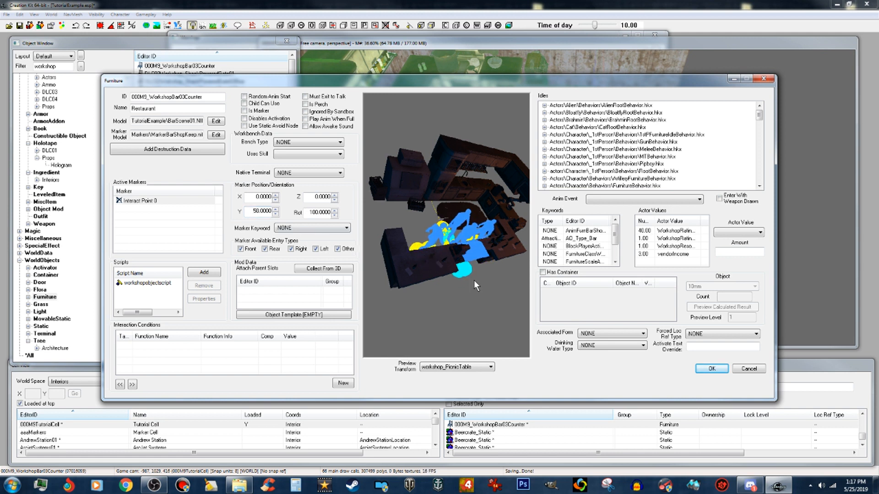
Check the marker alignment up close, set Interact Point 0's X position to 5, and save the furniture
scroll(474, 281, up, 5)
scroll(456, 271, up, 5)
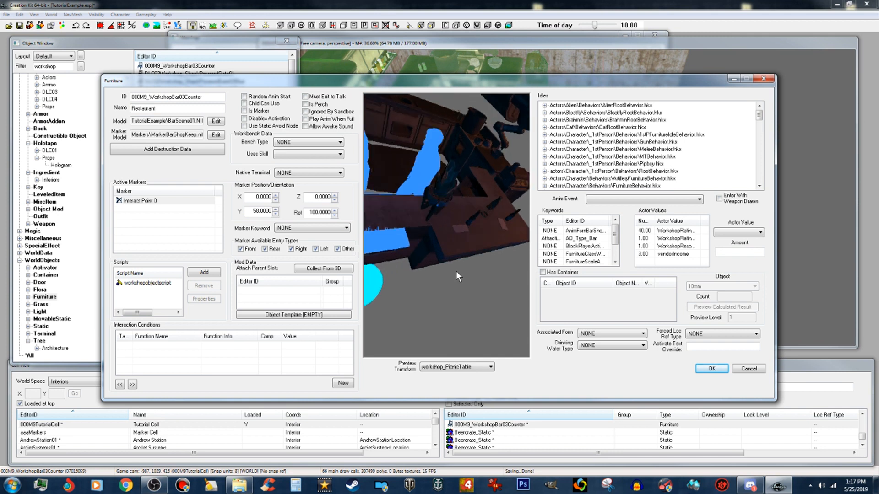
scroll(459, 271, up, 3)
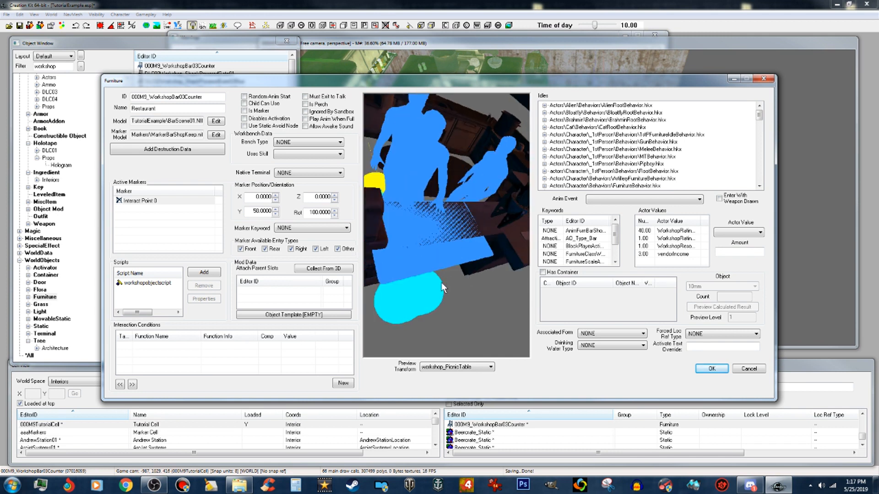
drag(439, 284, 415, 285)
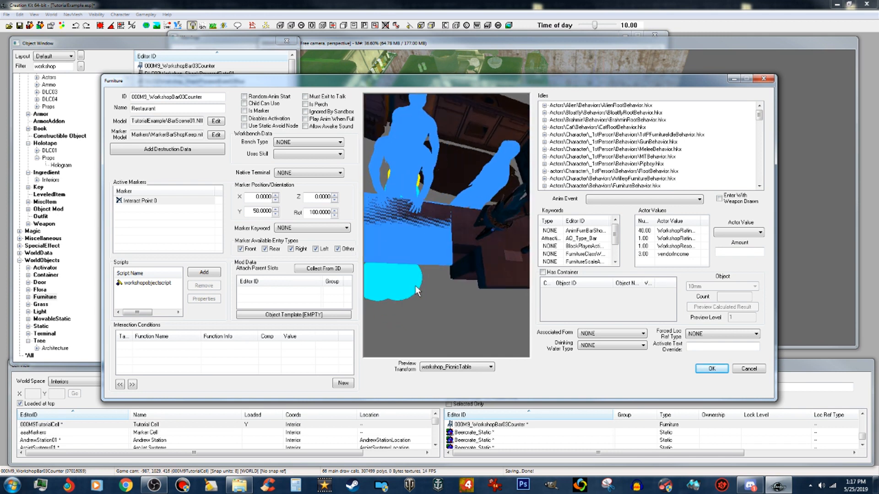
scroll(415, 286, down, 2)
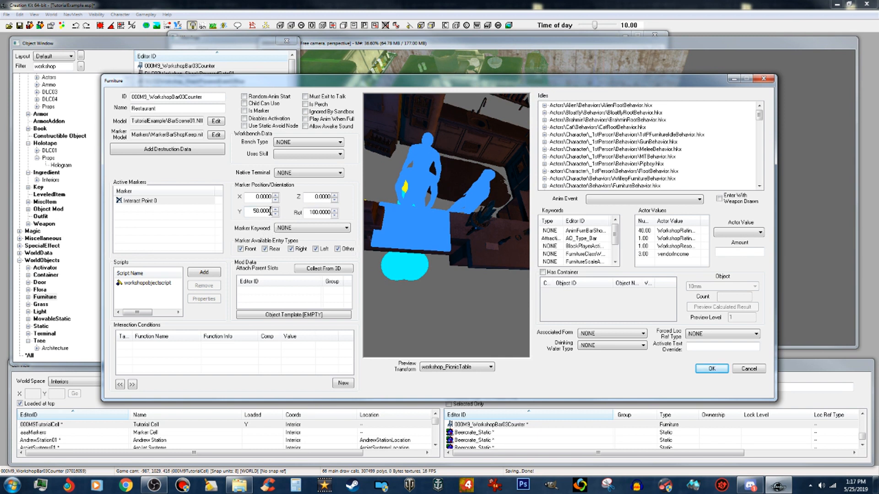
scroll(254, 197, up, 4)
scroll(254, 196, up, 1)
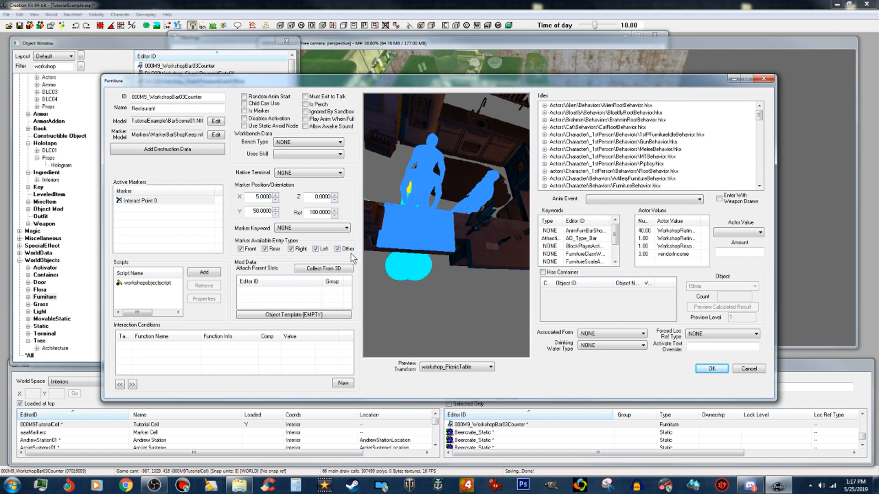
scroll(424, 276, down, 5)
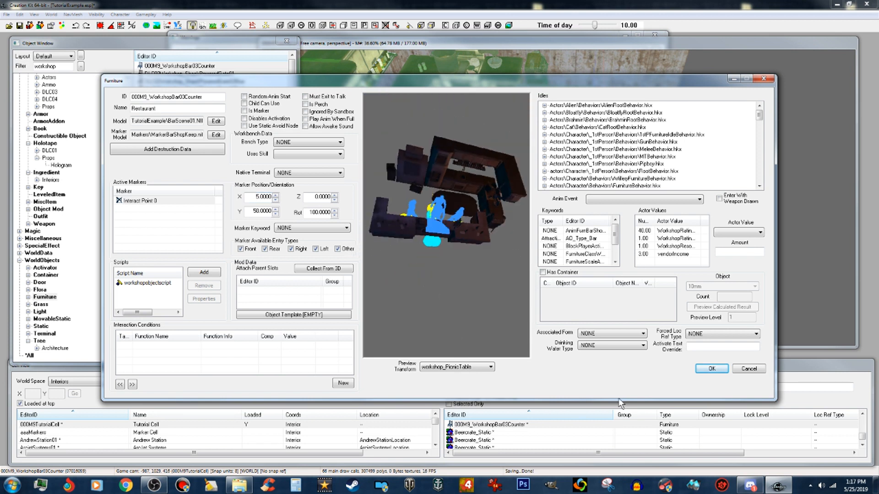
click(712, 369)
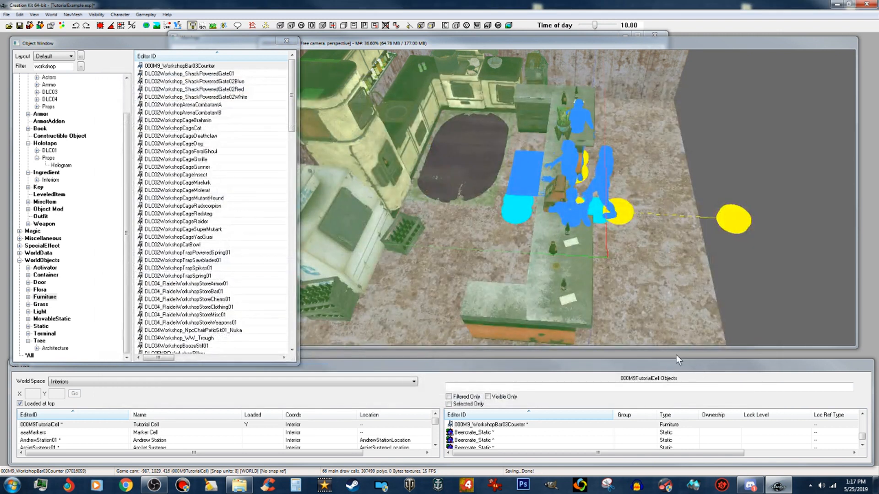
Refresh the tutorial room cell and inspect how the adjusted vendor markers line up with the bar counter from several angles
click(518, 42)
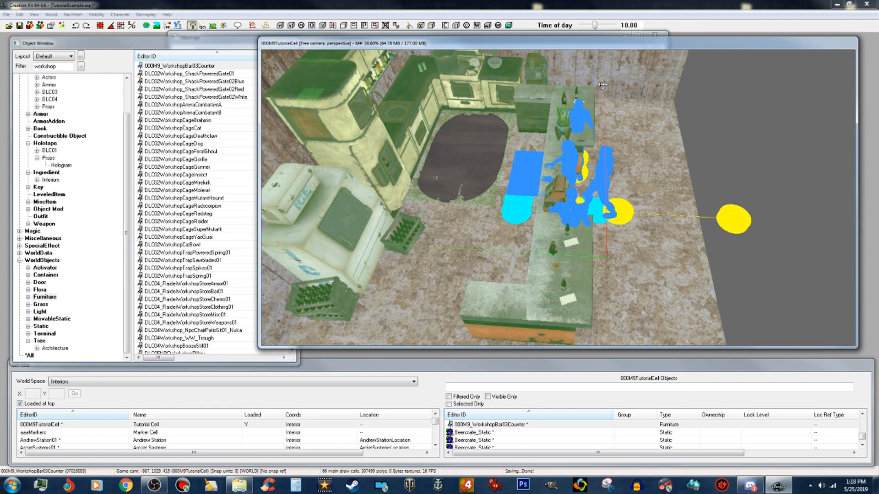
key(F5)
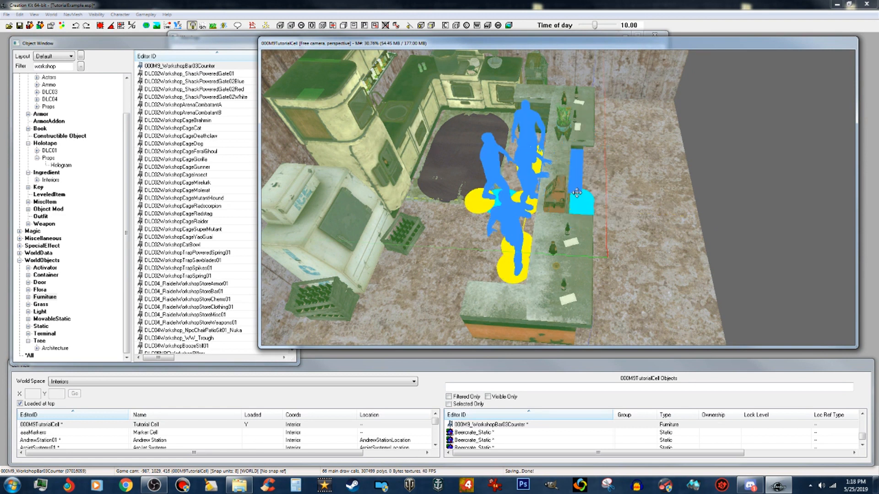
scroll(577, 193, up, 5)
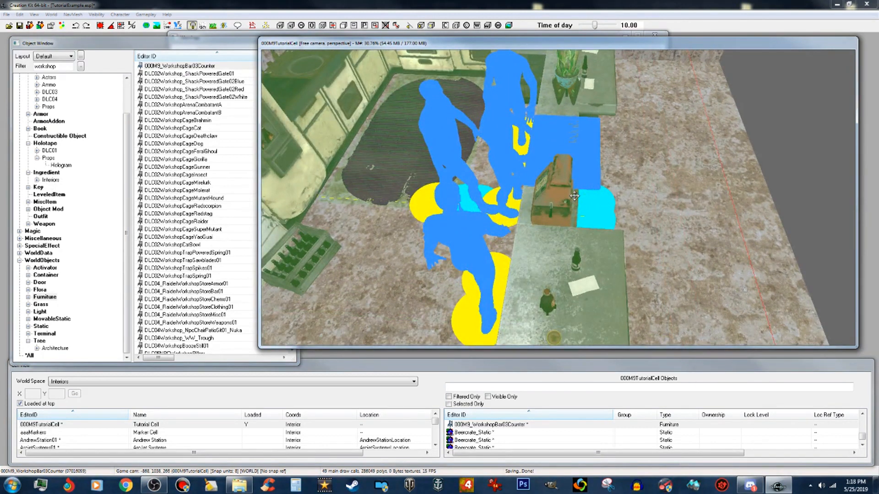
shift+middle_drag(575, 196, 511, 187)
scroll(510, 187, down, 5)
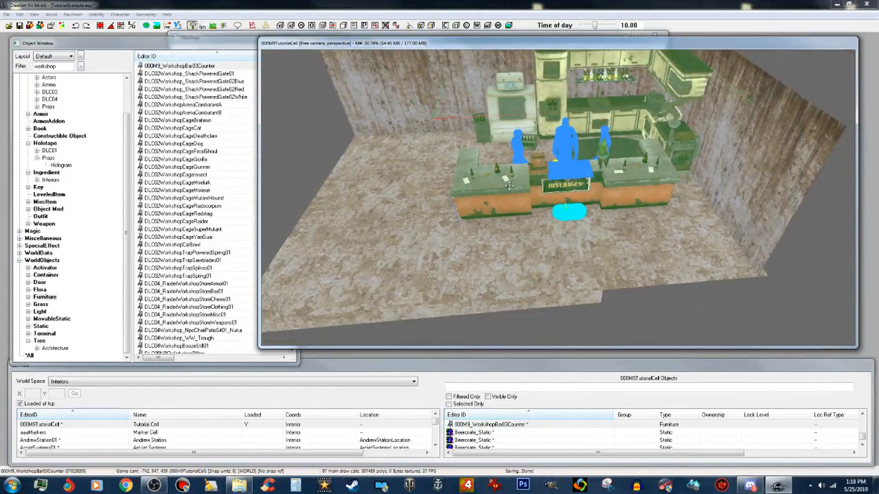
mouse_move(516, 188)
mouse_down()
mouse_move(417, 205)
mouse_move(507, 202)
mouse_up()
shift+middle_drag(502, 181, 537, 170)
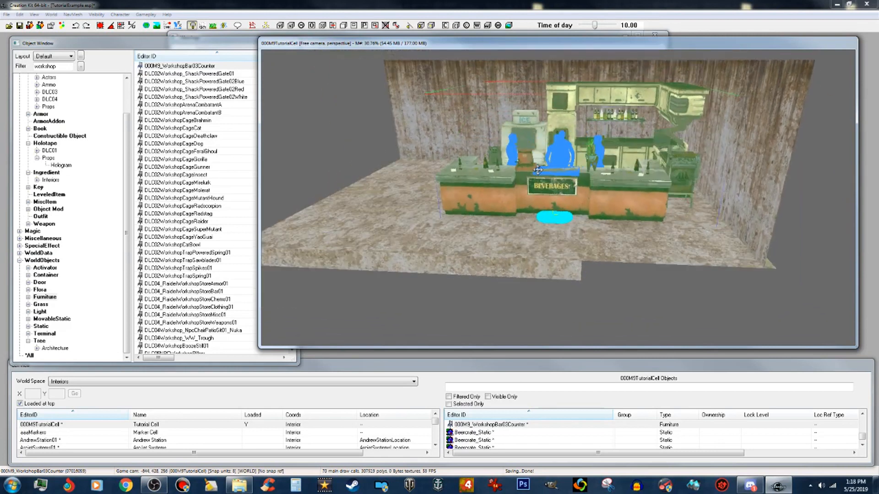
scroll(538, 174, up, 5)
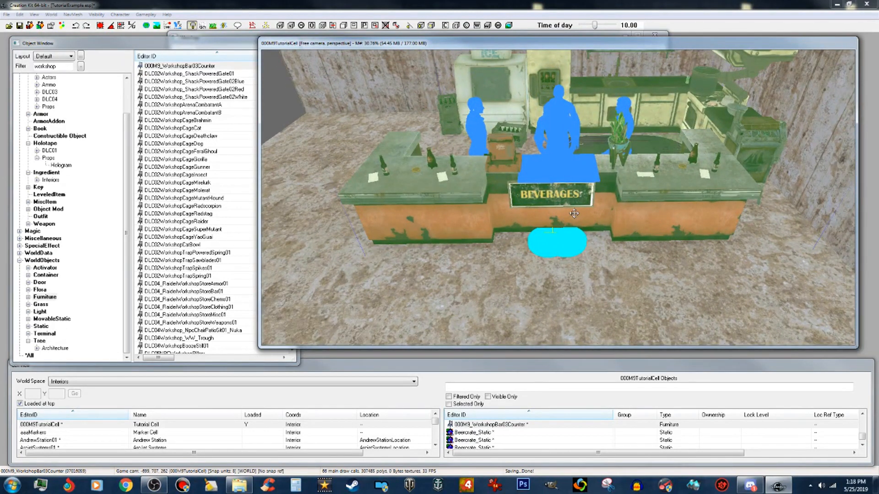
Move the bar furniture away from the room's corner toward the open front edge of the floor
drag(574, 214, 561, 205)
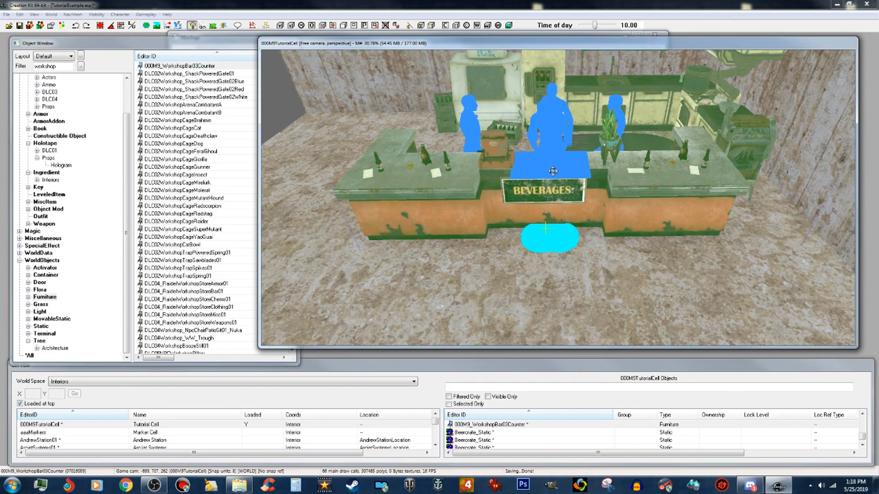
scroll(553, 171, down, 5)
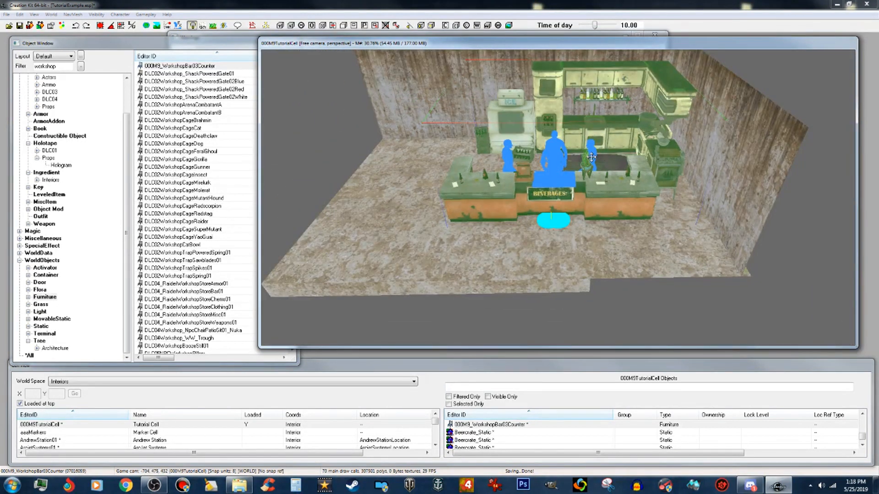
drag(622, 188, 533, 200)
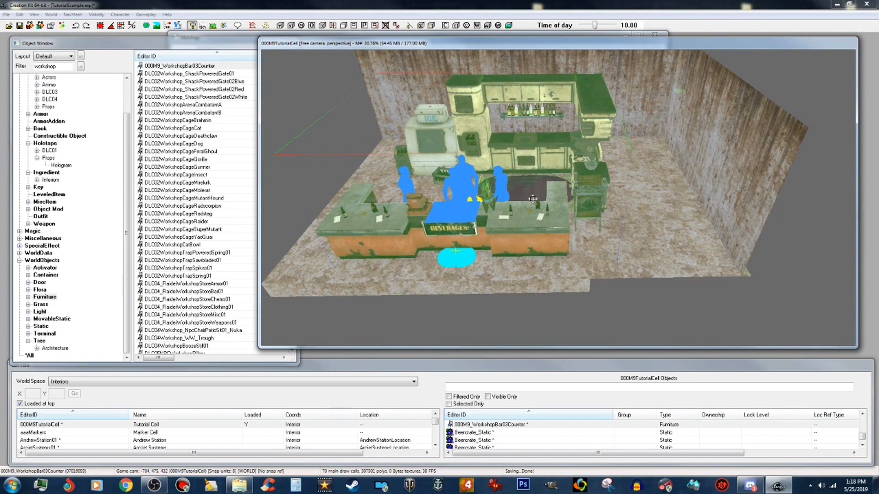
scroll(533, 199, down, 3)
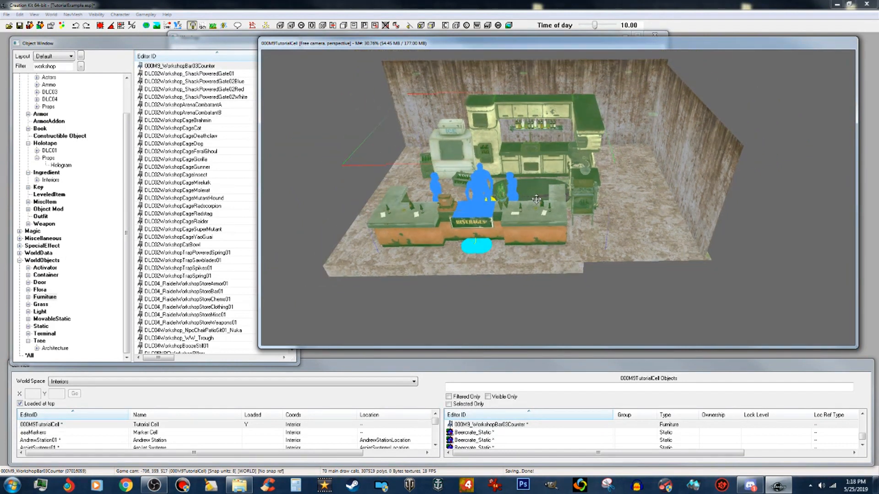